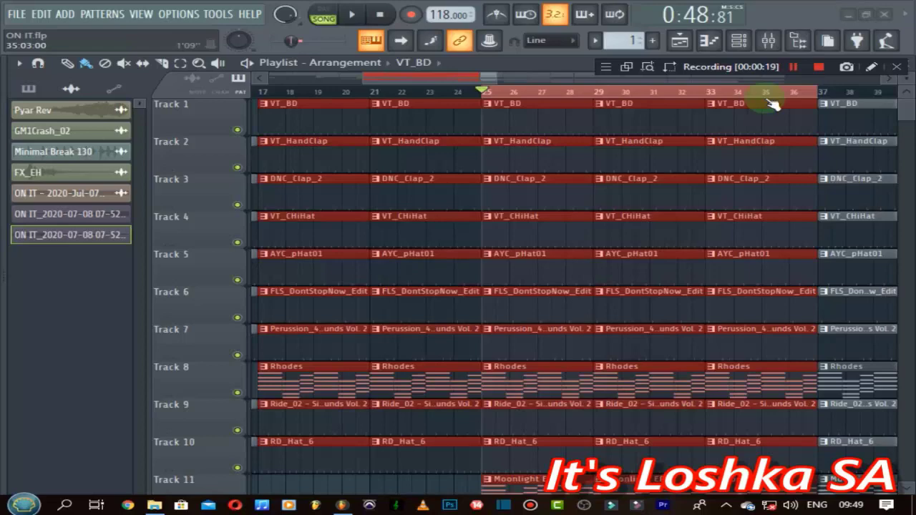
Clear the clip selection and look through the playlist's pattern tracks around bar 25.
{"action": "scroll", "coordinate": [771, 104], "scroll_direction": "down", "scroll_amount": 3}
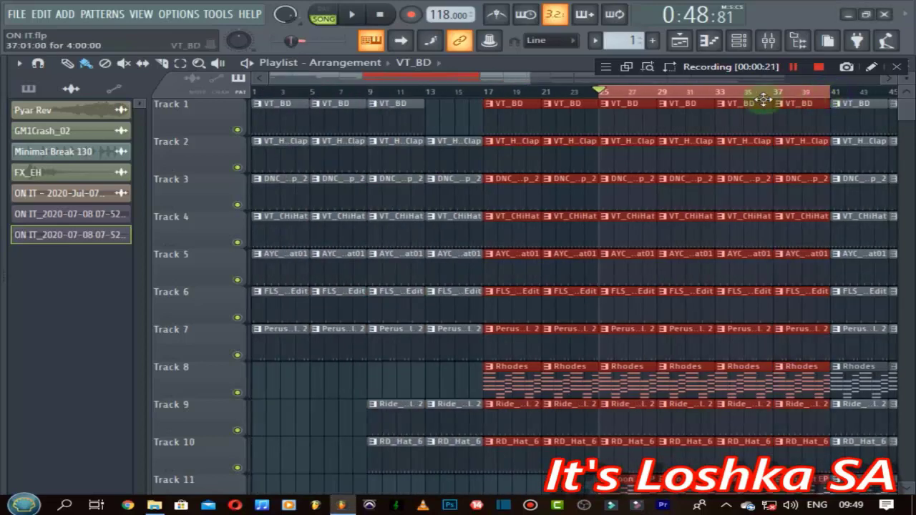
{"action": "scroll", "coordinate": [628, 96], "scroll_direction": "up", "scroll_amount": 3}
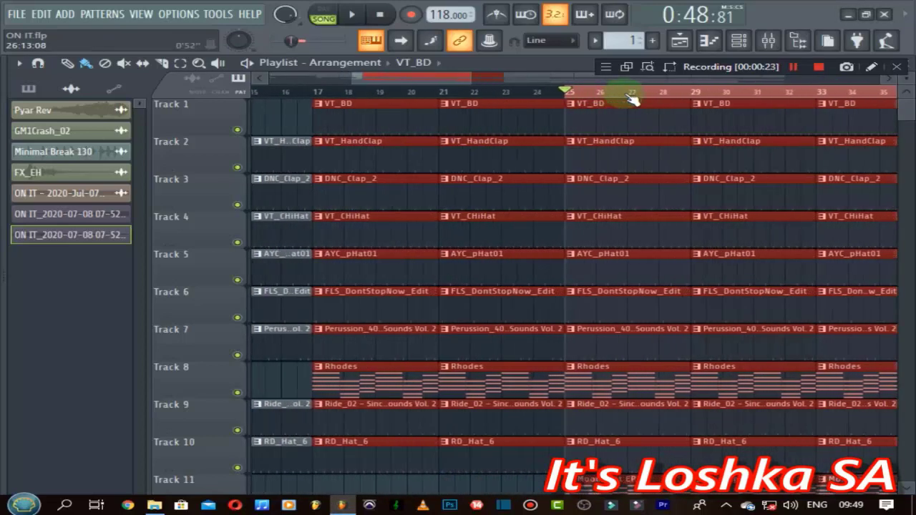
{"action": "scroll", "coordinate": [631, 96], "scroll_direction": "up", "scroll_amount": 3}
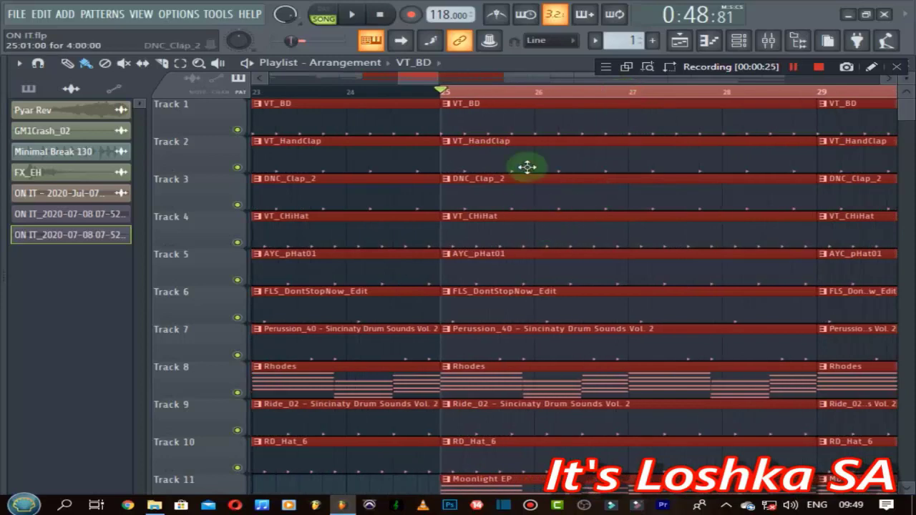
{"action": "scroll", "coordinate": [380, 429], "scroll_direction": "down", "scroll_amount": 3}
{"action": "left_click", "coordinate": [383, 386]}
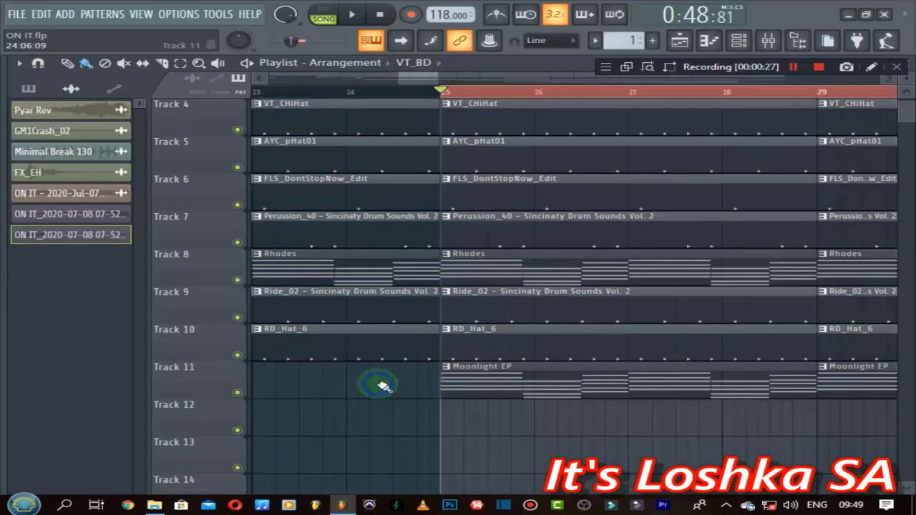
{"action": "scroll", "coordinate": [432, 379], "scroll_direction": "up", "scroll_amount": 3}
{"action": "scroll", "coordinate": [433, 380], "scroll_direction": "down", "scroll_amount": 6}
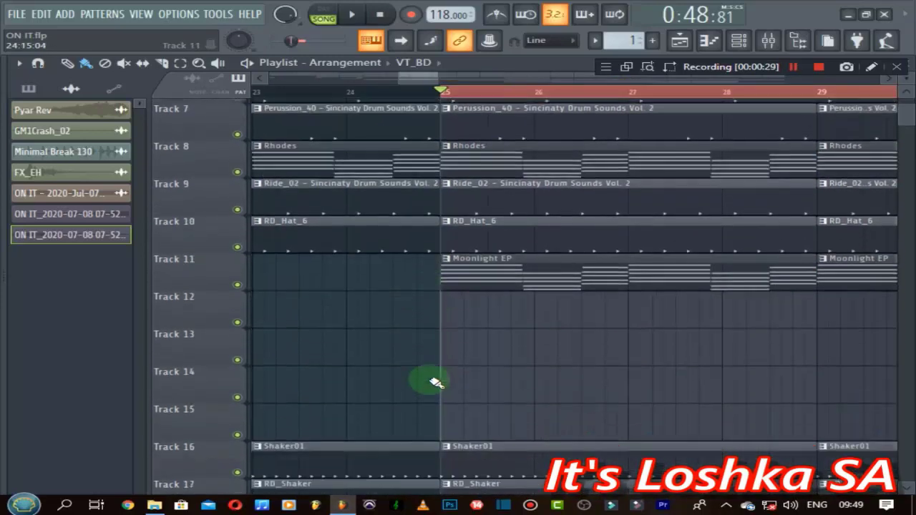
{"action": "scroll", "coordinate": [435, 382], "scroll_direction": "down", "scroll_amount": 7}
{"action": "scroll", "coordinate": [435, 381], "scroll_direction": "up", "scroll_amount": 10}
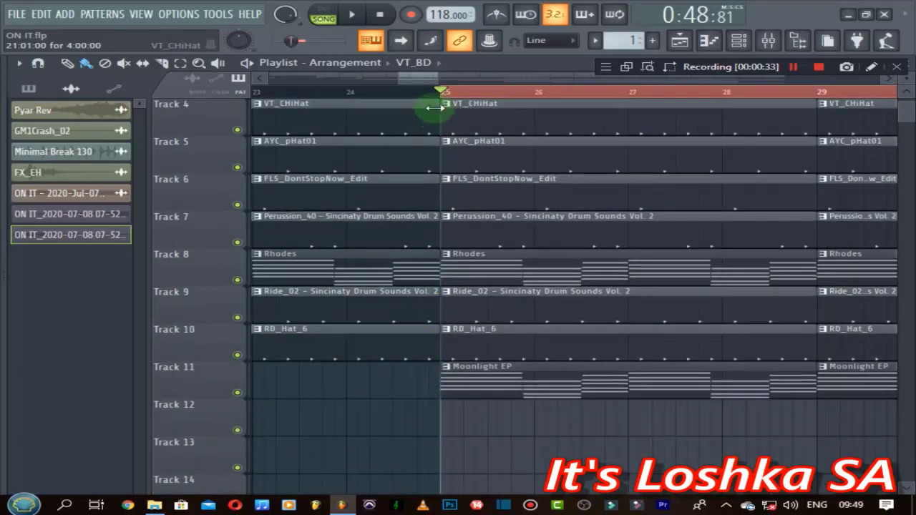
{"action": "scroll", "coordinate": [466, 174], "scroll_direction": "up", "scroll_amount": 3}
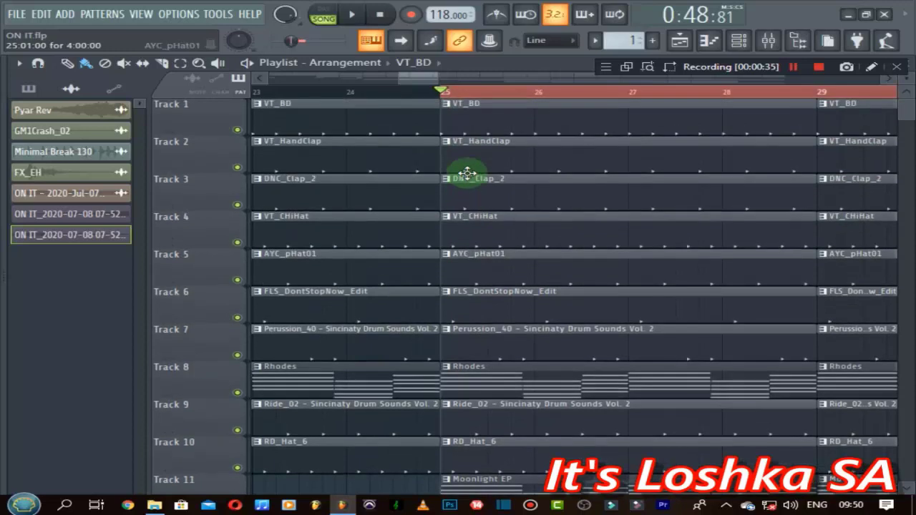
Open the Channel rack, enlarge it to show more channels, and look through the channel list.
{"action": "left_click", "coordinate": [739, 42]}
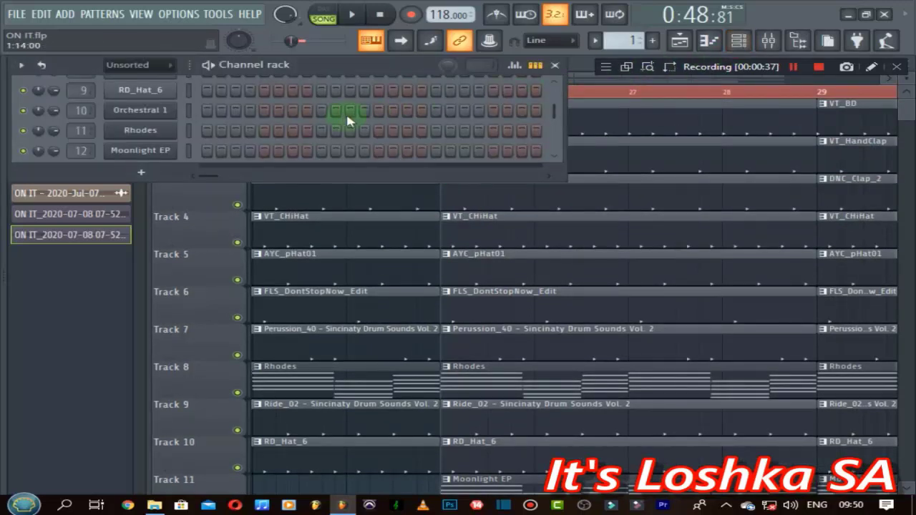
{"action": "left_click_drag", "start_coordinate": [214, 180], "coordinate": [235, 465]}
{"action": "scroll", "coordinate": [259, 281], "scroll_direction": "down", "scroll_amount": 1}
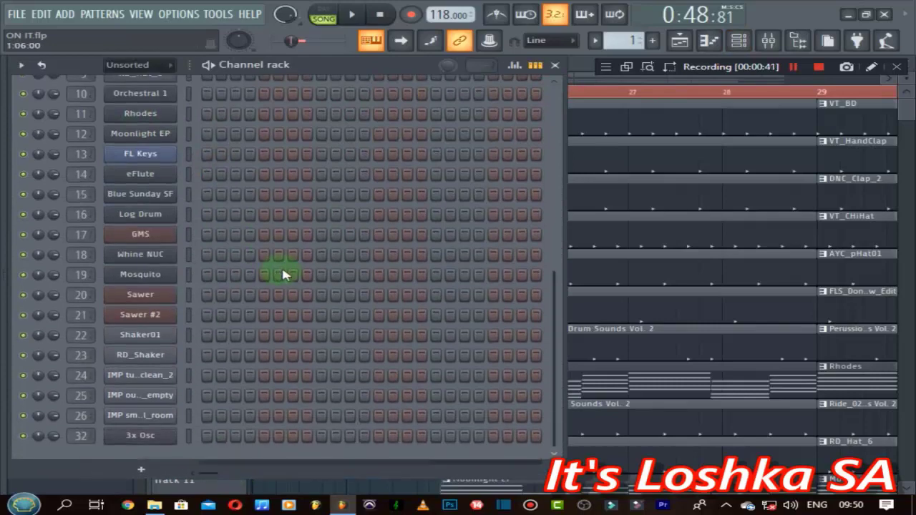
{"action": "scroll", "coordinate": [280, 267], "scroll_direction": "up", "scroll_amount": 6}
{"action": "scroll", "coordinate": [285, 263], "scroll_direction": "down", "scroll_amount": 1}
{"action": "scroll", "coordinate": [285, 264], "scroll_direction": "down", "scroll_amount": 8}
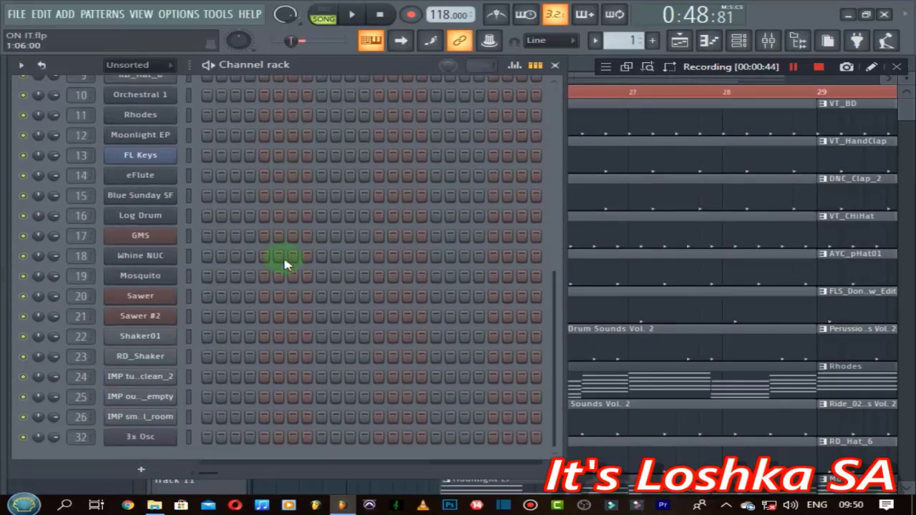
Open the mixer, move it clear of the channel names, and browse its tracks as far as the 3x Osc track.
{"action": "left_click", "coordinate": [768, 41]}
{"action": "left_click", "coordinate": [297, 156]}
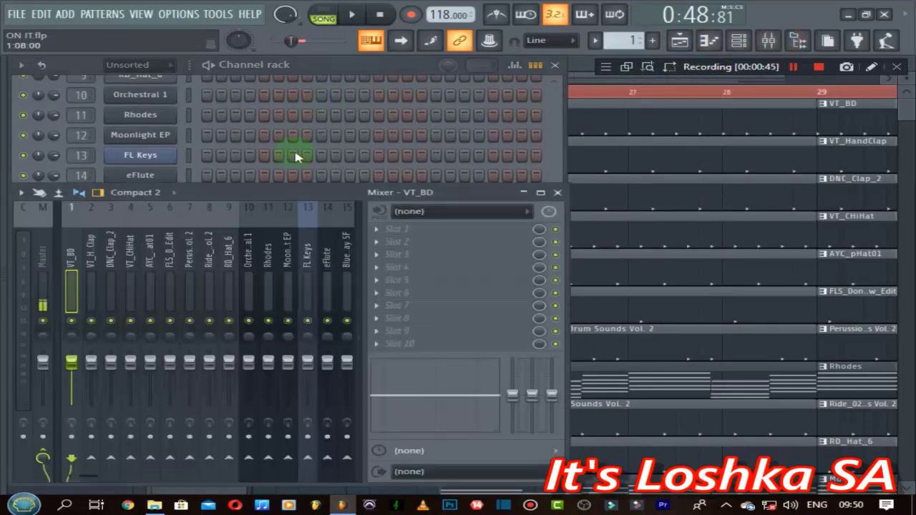
{"action": "left_click_drag", "start_coordinate": [272, 193], "coordinate": [445, 171]}
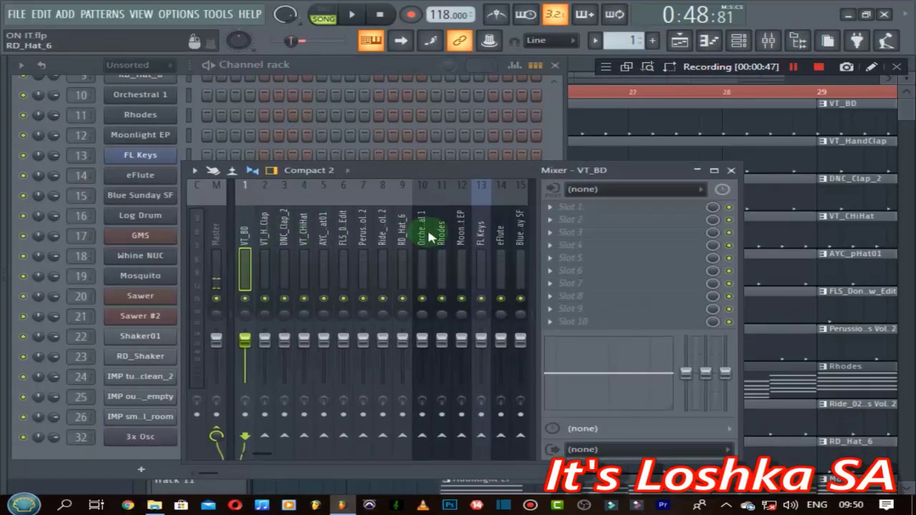
{"action": "scroll", "coordinate": [282, 234], "scroll_direction": "right", "scroll_amount": 1}
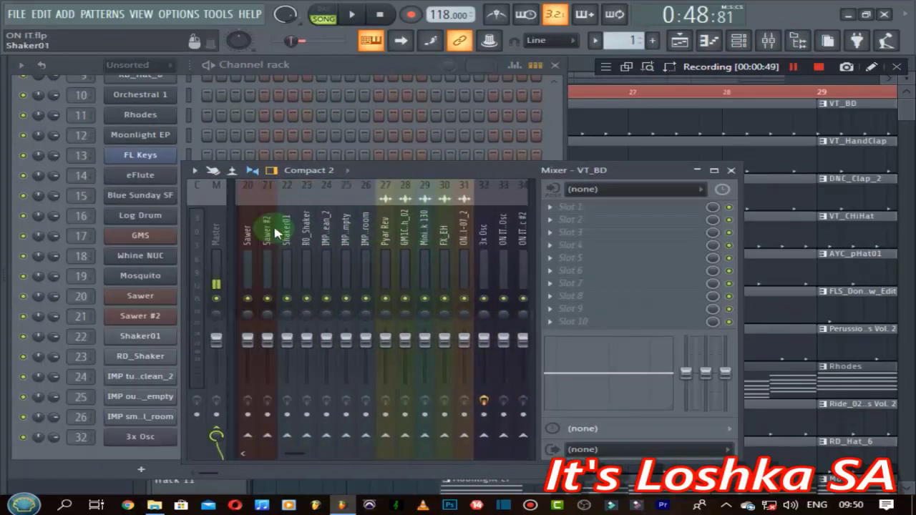
{"action": "scroll", "coordinate": [275, 232], "scroll_direction": "right", "scroll_amount": 8}
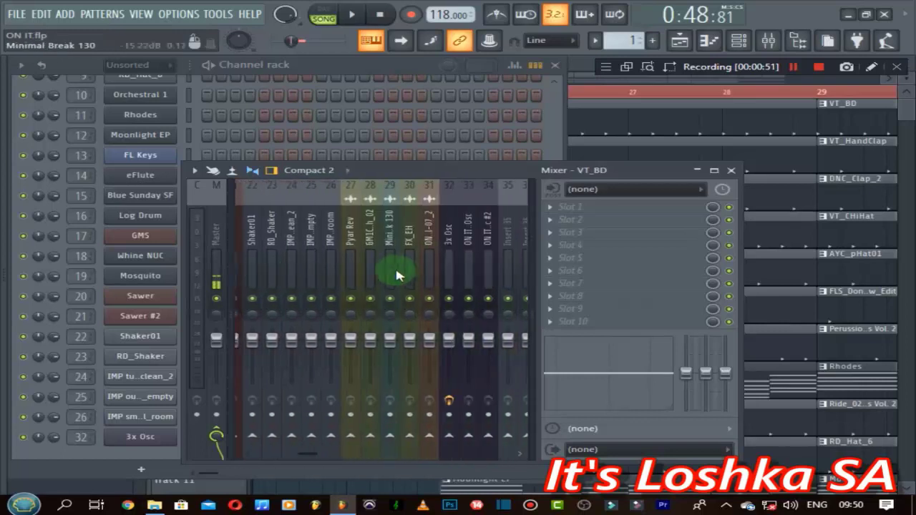
Mute the 3x Osc mixer track and the two ON IT tracks beside it, 33 and 34.
{"action": "left_click", "coordinate": [440, 244]}
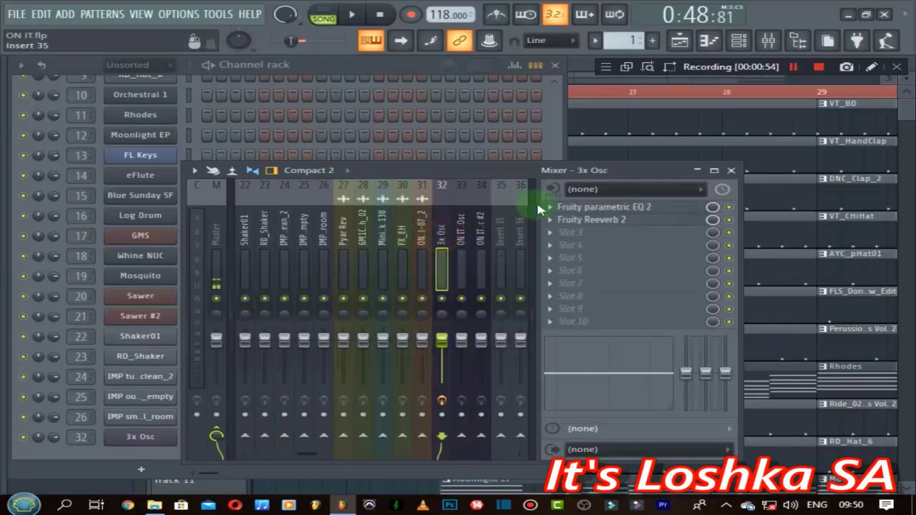
{"action": "left_click", "coordinate": [443, 298]}
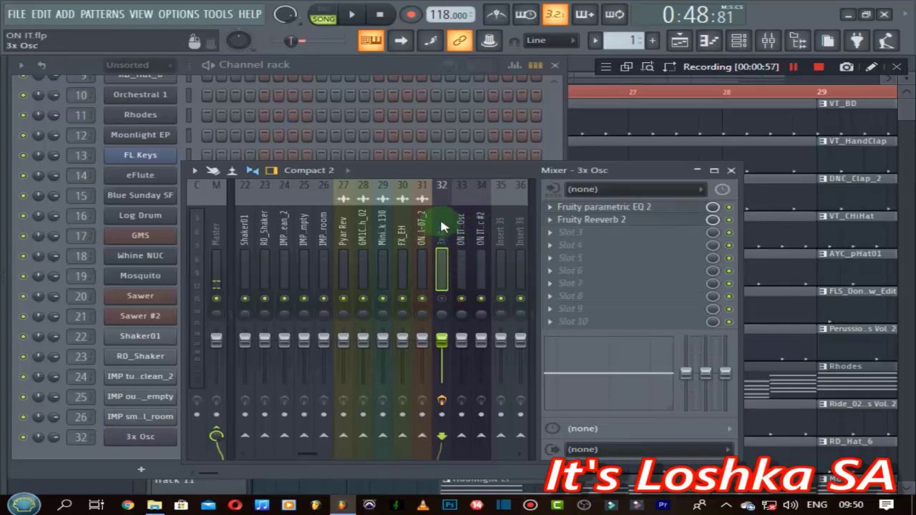
{"action": "left_click", "coordinate": [462, 299]}
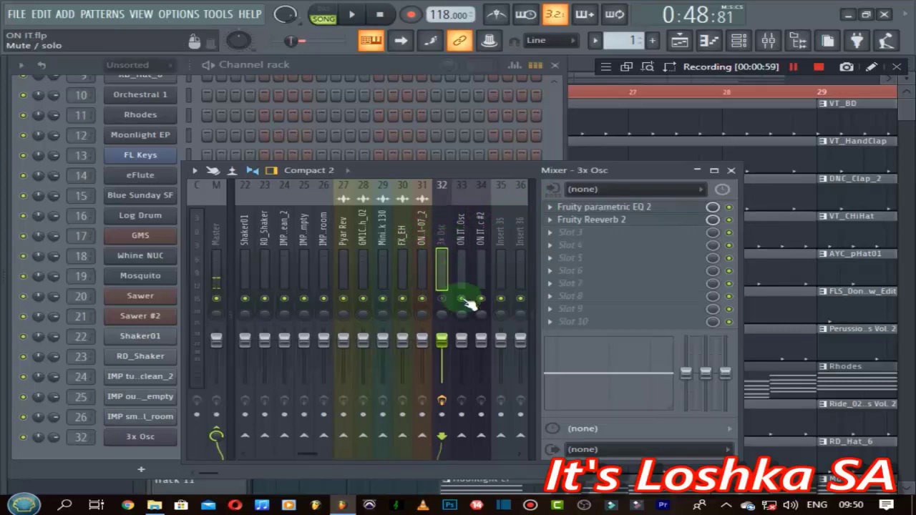
{"action": "left_click", "coordinate": [483, 300]}
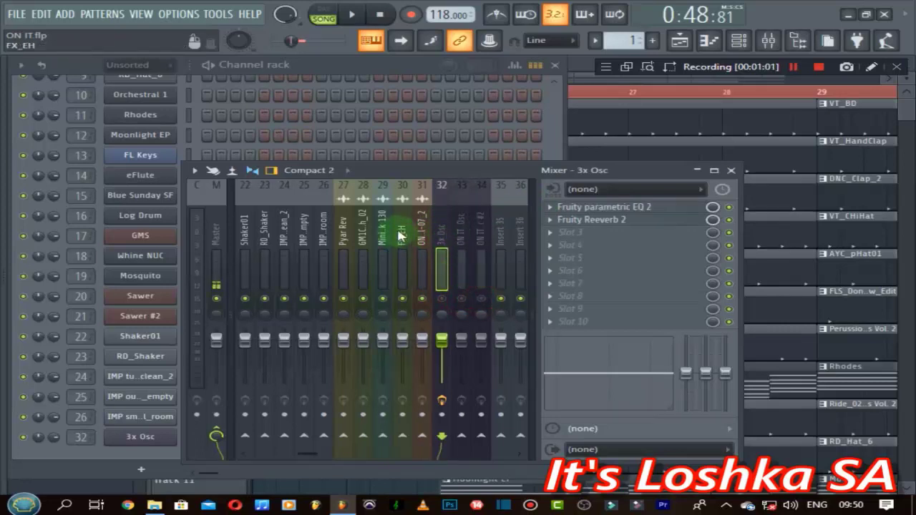
Shrink the Channel rack and place the mixer directly beneath it, with both showing their first tracks.
{"action": "scroll", "coordinate": [401, 235], "scroll_direction": "up", "scroll_amount": 10}
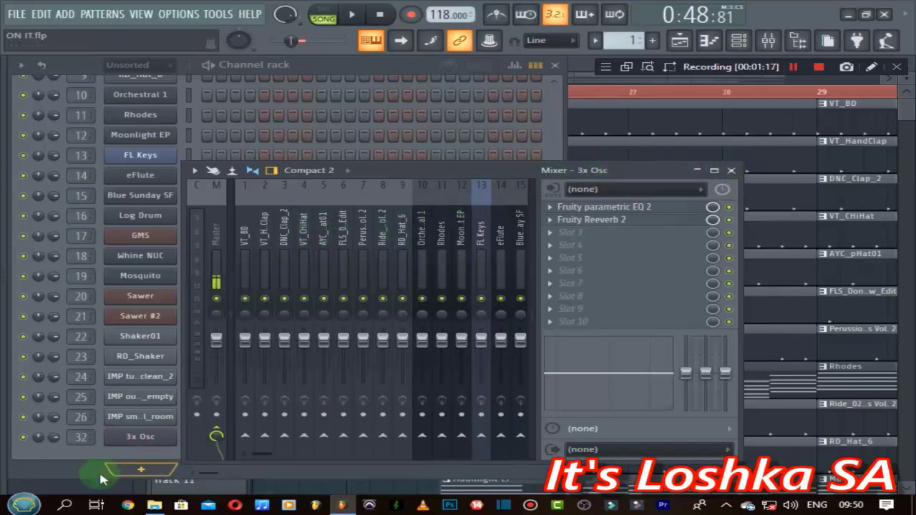
{"action": "left_click_drag", "start_coordinate": [98, 478], "coordinate": [101, 197]}
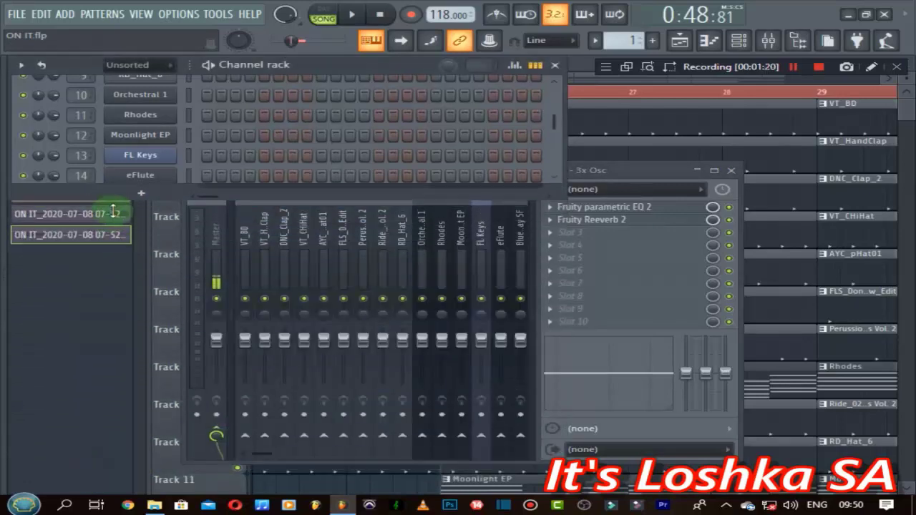
{"action": "left_click_drag", "start_coordinate": [614, 169], "coordinate": [446, 266]}
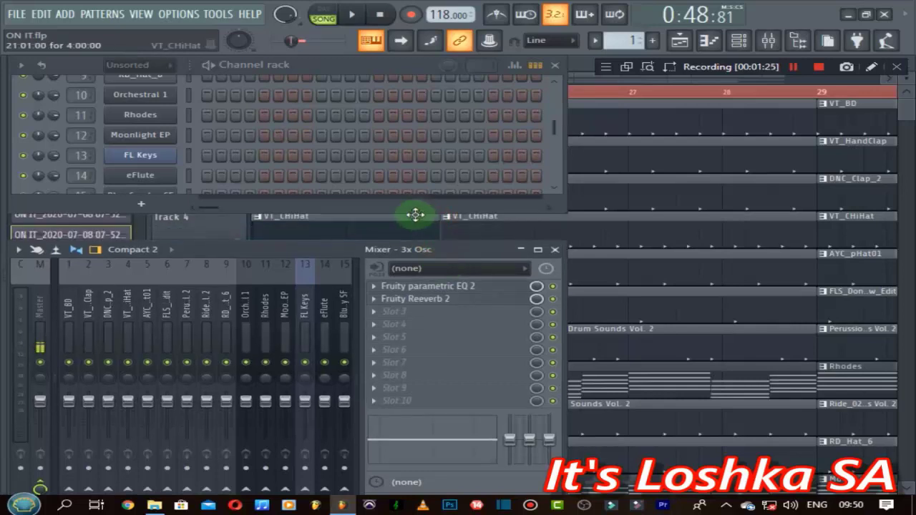
{"action": "left_click_drag", "start_coordinate": [412, 211], "coordinate": [416, 237]}
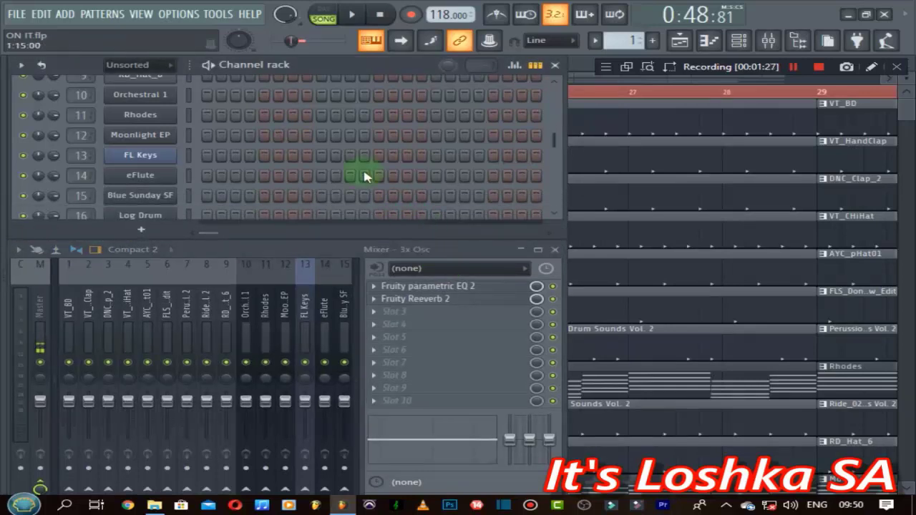
{"action": "scroll", "coordinate": [353, 170], "scroll_direction": "up", "scroll_amount": 3}
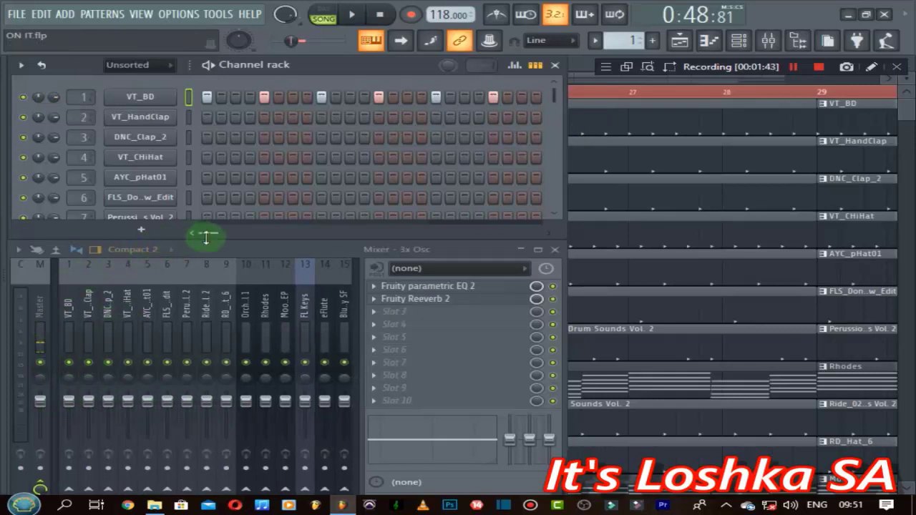
{"action": "mouse_move", "coordinate": [219, 239]}
{"action": "left_mouse_down"}
{"action": "mouse_move", "coordinate": [229, 219]}
{"action": "mouse_move", "coordinate": [219, 222]}
{"action": "left_mouse_up"}
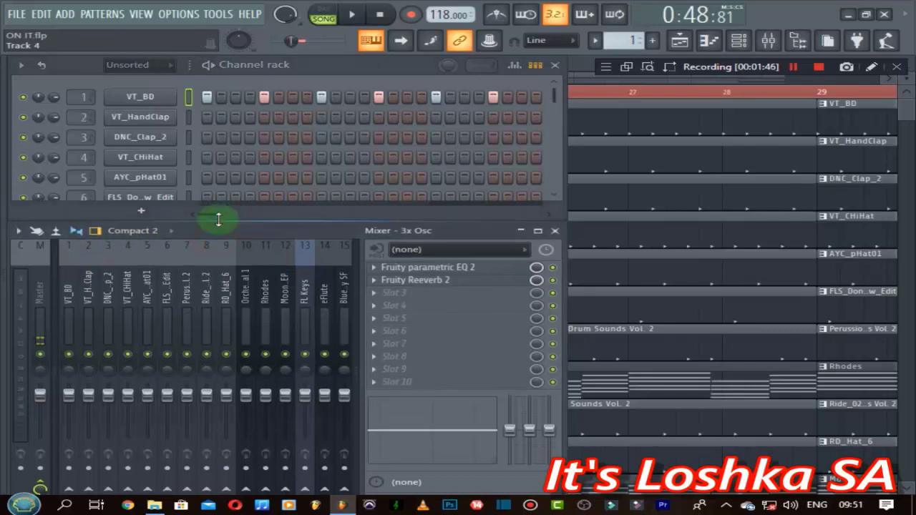
Switch the mixer layout to Compact and select the VT_BD mixer track.
{"action": "left_click", "coordinate": [143, 230]}
{"action": "left_click", "coordinate": [132, 246]}
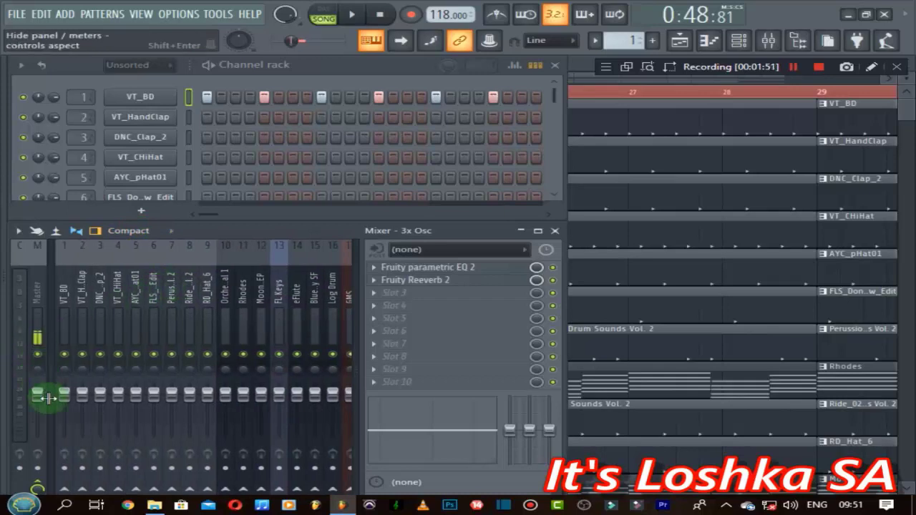
{"action": "left_click", "coordinate": [64, 296]}
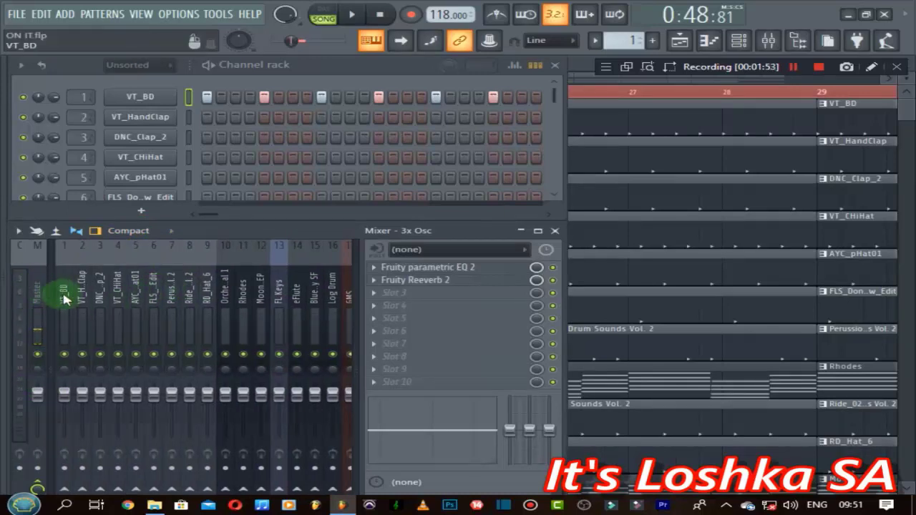
Open the VT_BD channel settings, move them clear of the channel names, and show the Boost and EQ precomputed effects.
{"action": "left_click", "coordinate": [142, 98]}
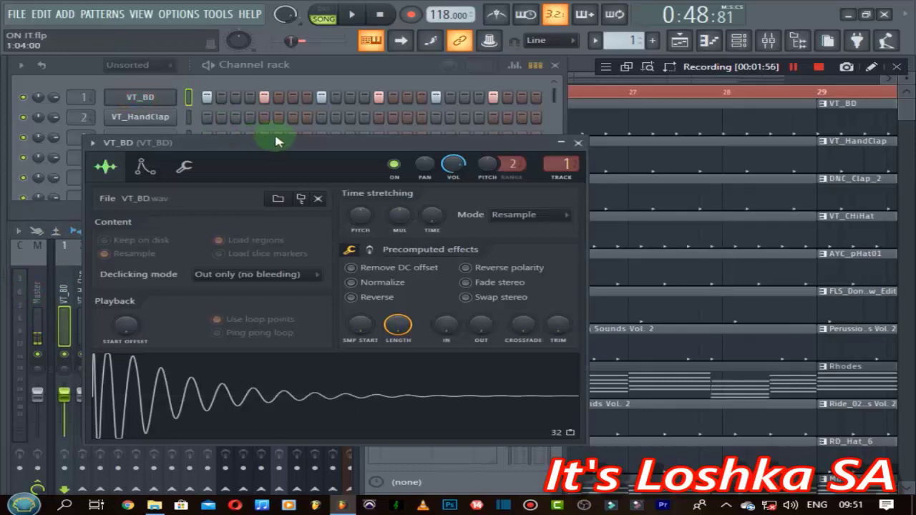
{"action": "left_click_drag", "start_coordinate": [289, 142], "coordinate": [526, 151]}
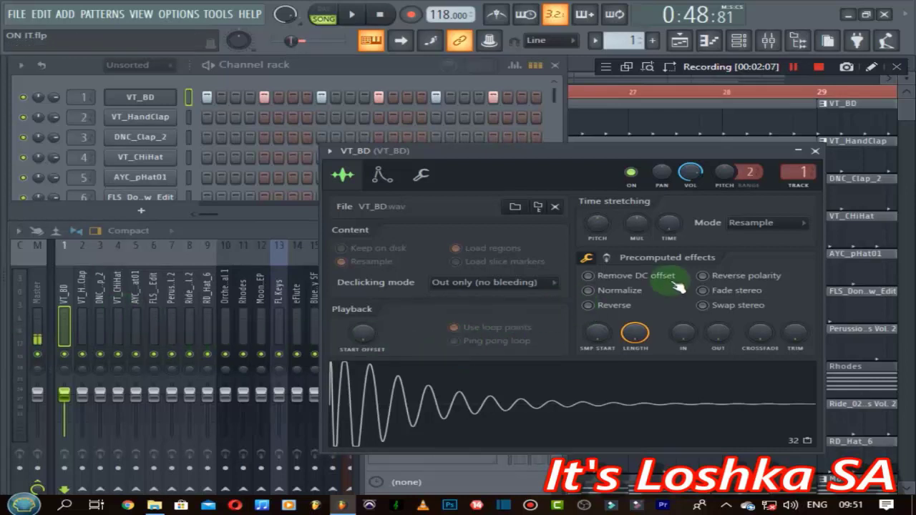
{"action": "left_click", "coordinate": [606, 259]}
Try a lower Boost on the VT_BD sample, preview it, restore the Boost, preview again and close the channel settings.
{"action": "left_click", "coordinate": [607, 288]}
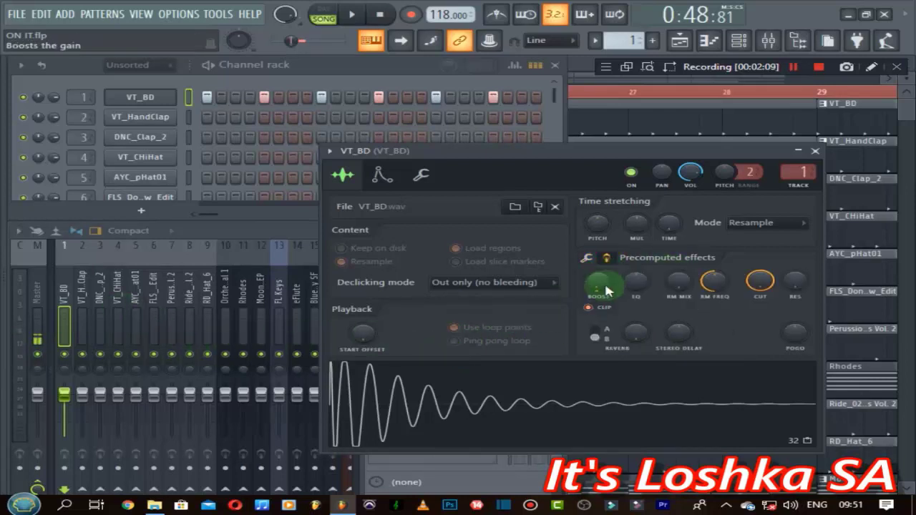
{"action": "left_click", "coordinate": [423, 399]}
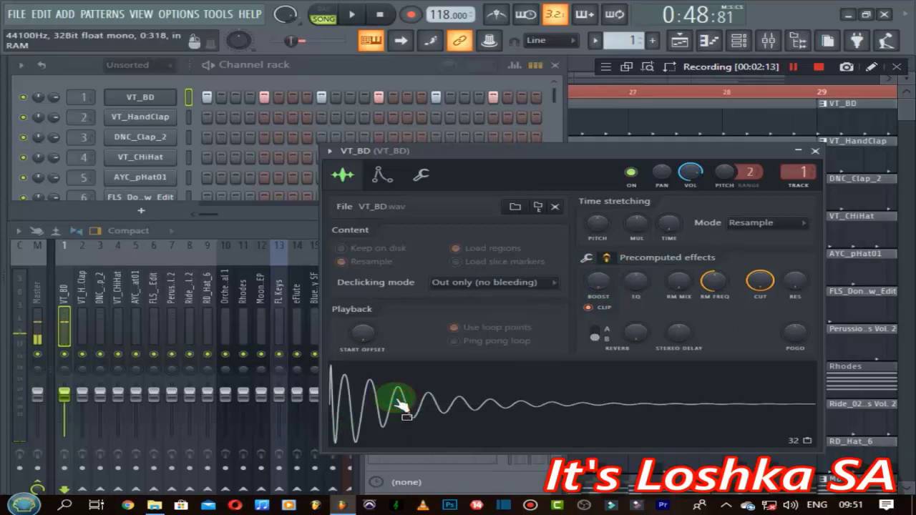
{"action": "left_click", "coordinate": [601, 281]}
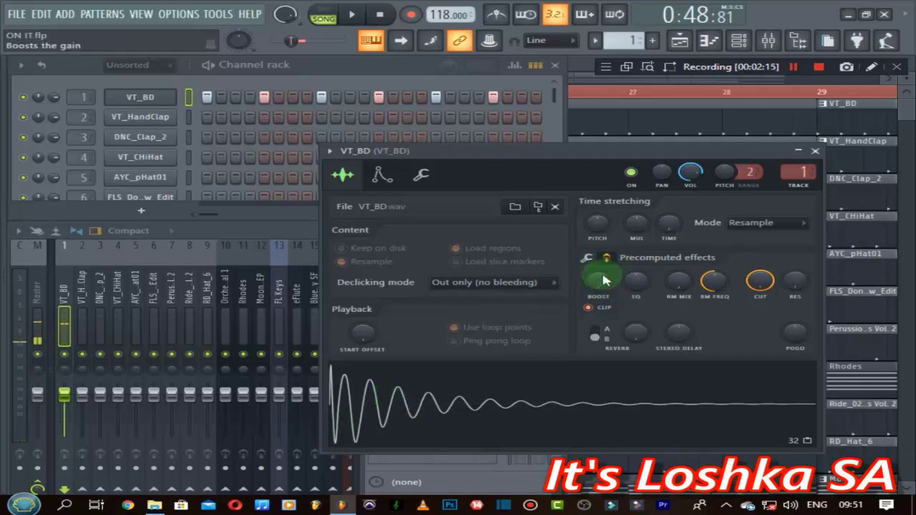
{"action": "mouse_move", "coordinate": [603, 281]}
{"action": "left_mouse_down"}
{"action": "mouse_move", "coordinate": [600, 288]}
{"action": "mouse_move", "coordinate": [599, 281]}
{"action": "left_mouse_up"}
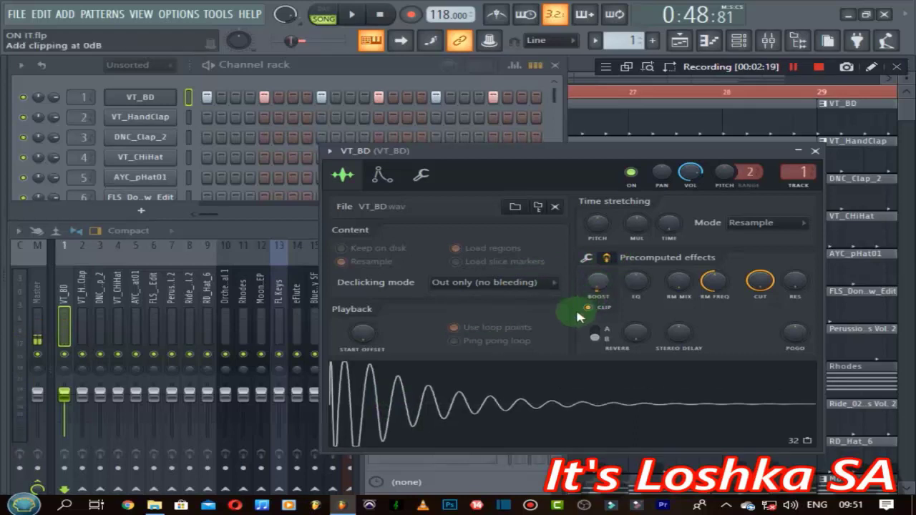
{"action": "left_click", "coordinate": [485, 390]}
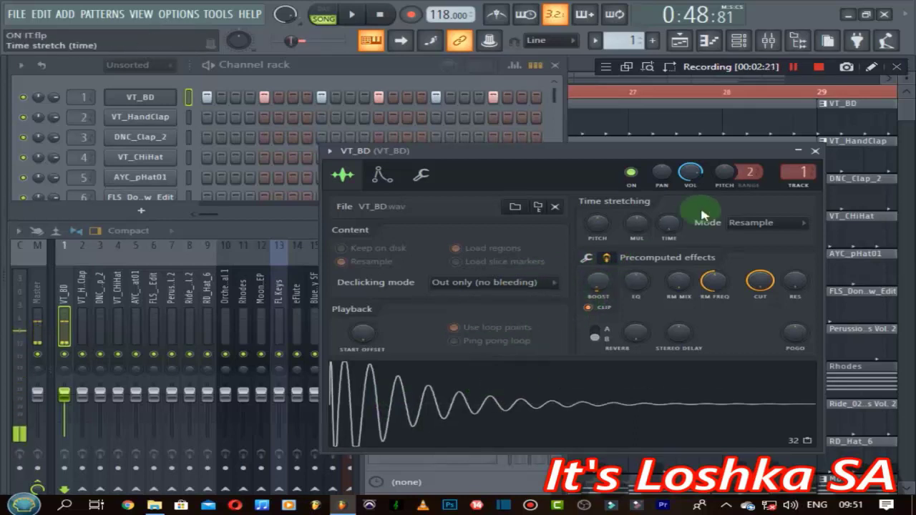
{"action": "left_click", "coordinate": [815, 151]}
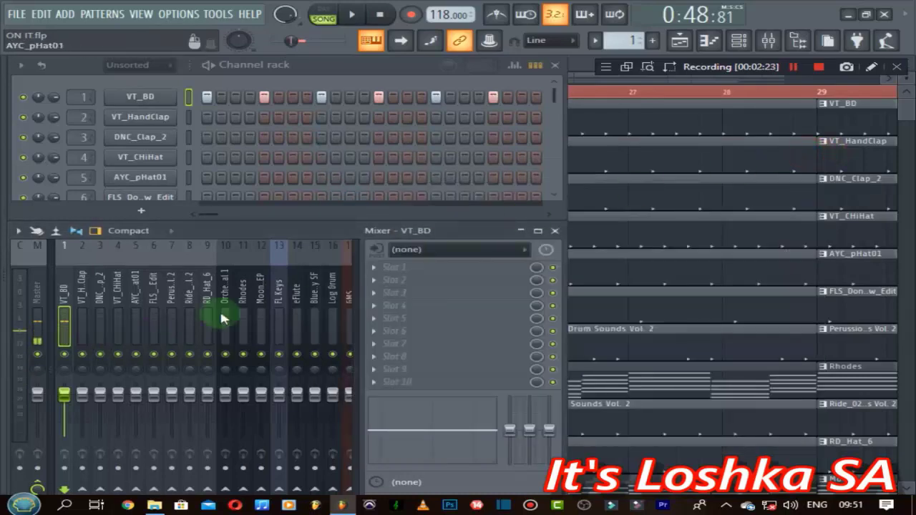
Insert Fruity Parametric EQ 2 on the VT_BD track, raise its high band 7, close it and move the effect to slot 1.
{"action": "left_click", "coordinate": [374, 281]}
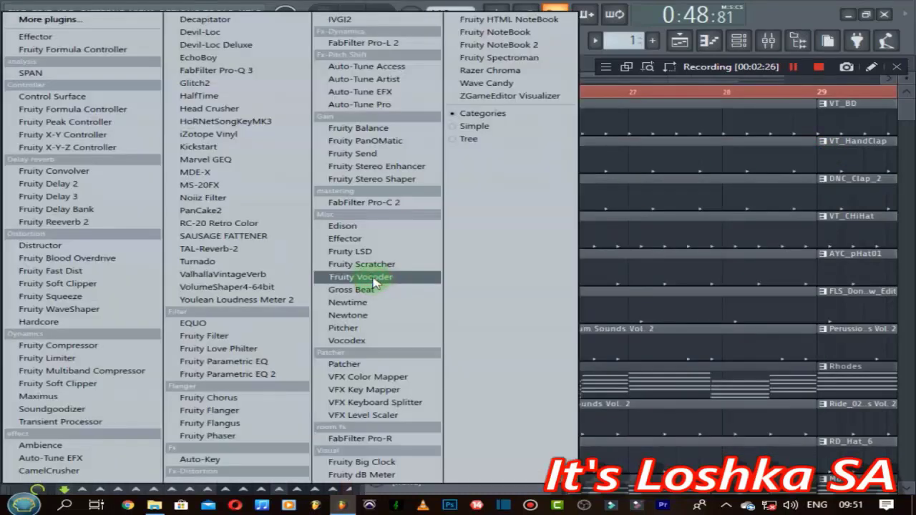
{"action": "left_click", "coordinate": [249, 377]}
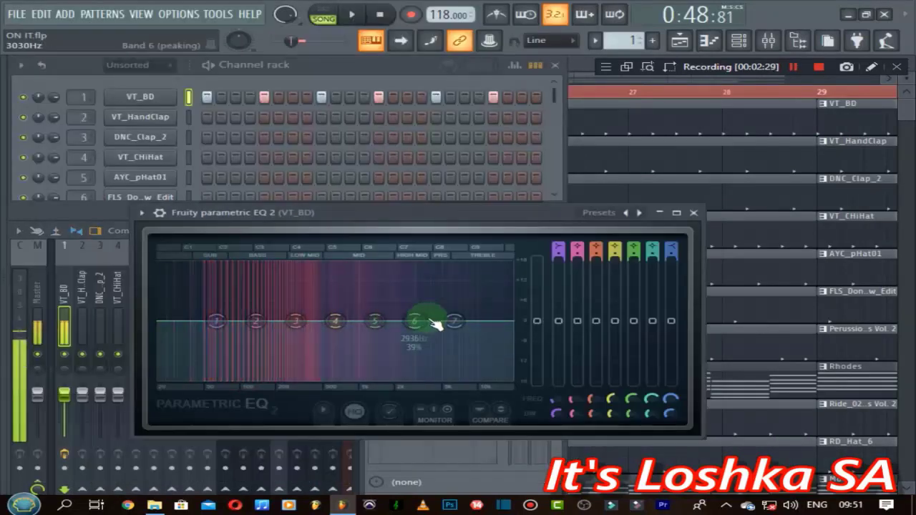
{"action": "left_click_drag", "start_coordinate": [454, 322], "coordinate": [522, 292]}
{"action": "left_click", "coordinate": [693, 213]}
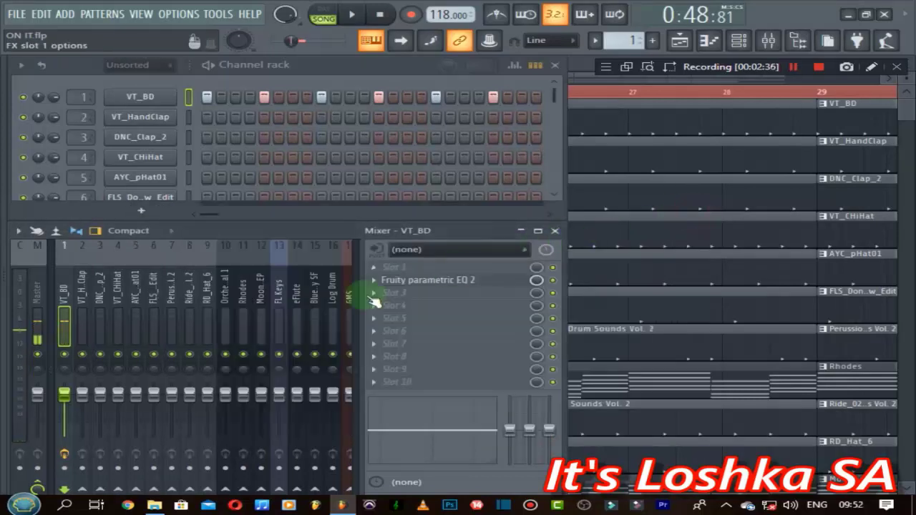
{"action": "left_click_drag", "start_coordinate": [374, 266], "coordinate": [378, 286]}
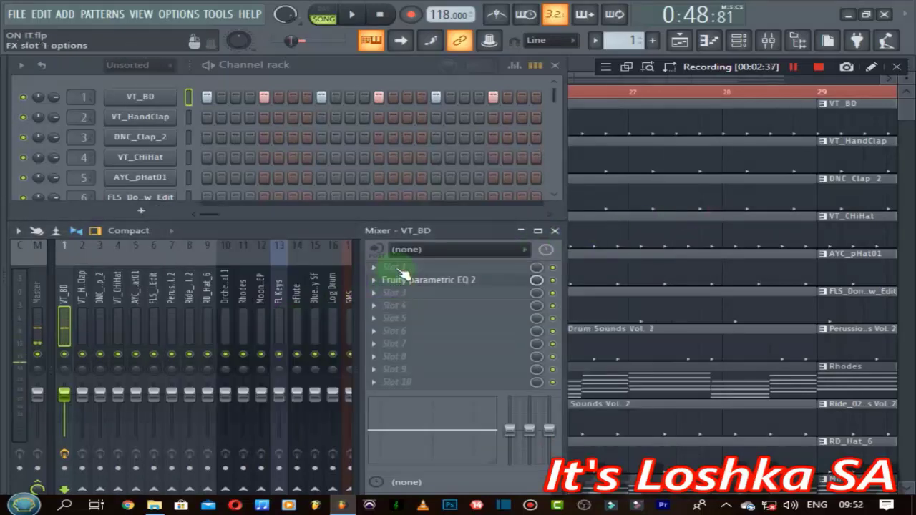
Add Maximus to slot 2 of the VT_BD track, load its Punchy drums preset and close the plugin.
{"action": "left_click", "coordinate": [383, 280]}
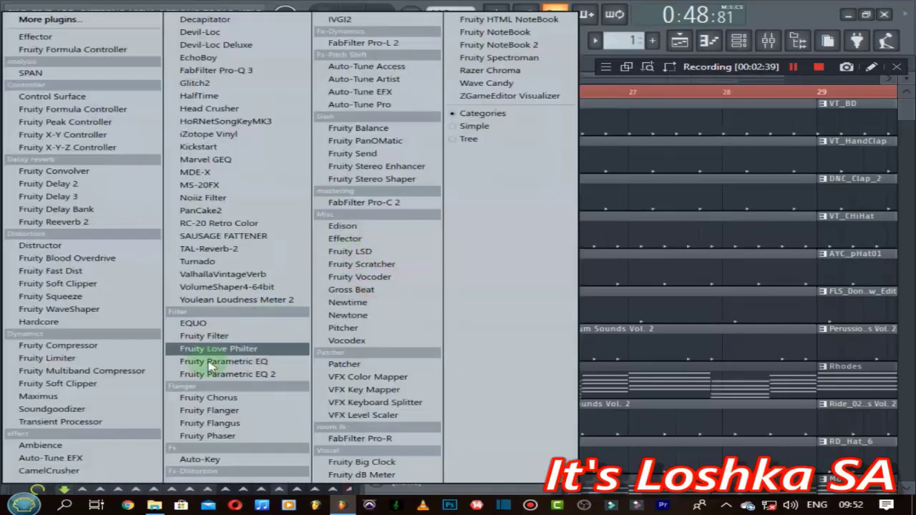
{"action": "left_click", "coordinate": [81, 398]}
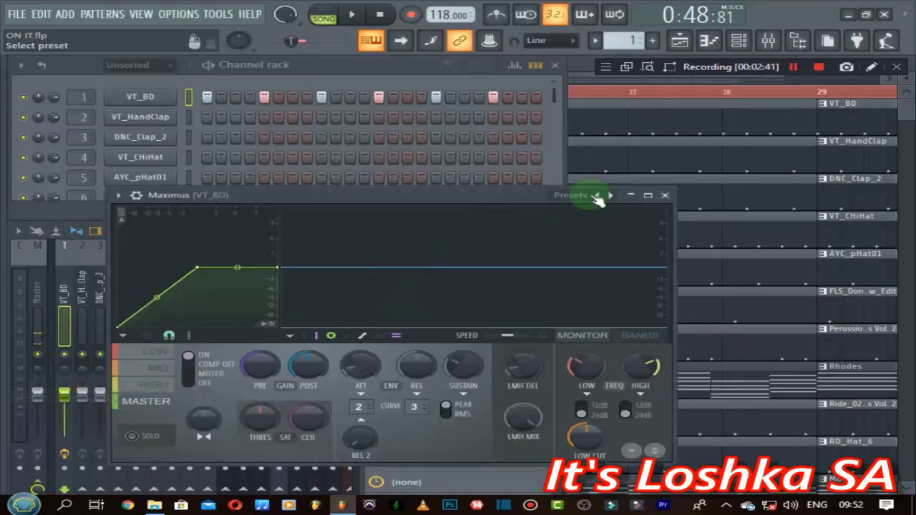
{"action": "left_click", "coordinate": [611, 196]}
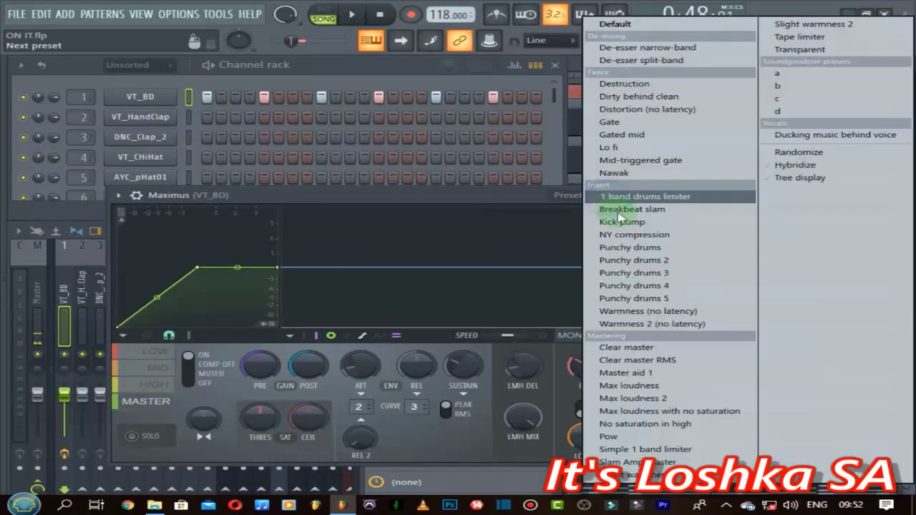
{"action": "left_click", "coordinate": [630, 251]}
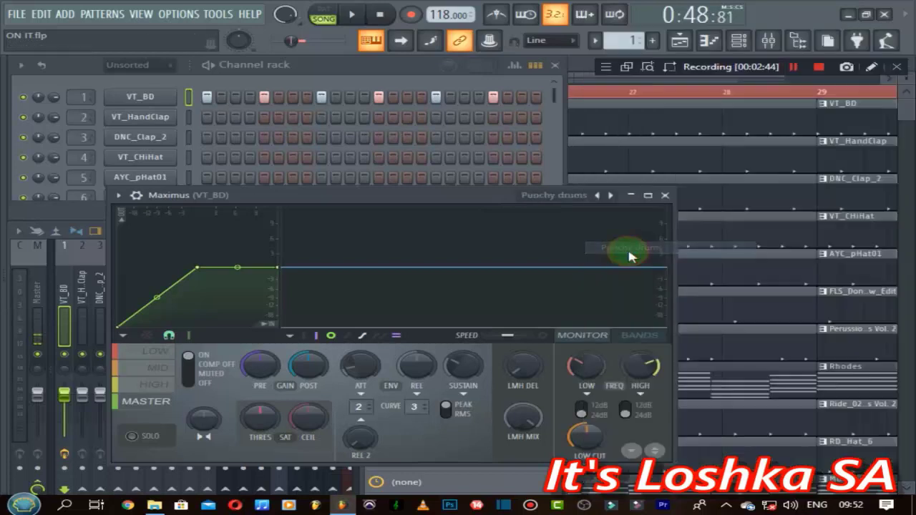
{"action": "left_click", "coordinate": [666, 195]}
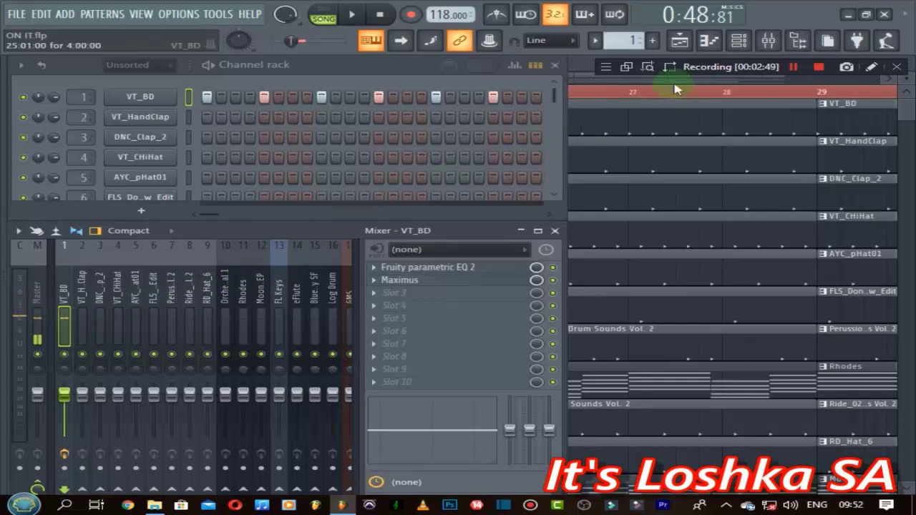
Open the VT_BD channel settings and make a first rough reduction of the channel volume, trying 55% and 30%.
{"action": "left_click", "coordinate": [147, 98]}
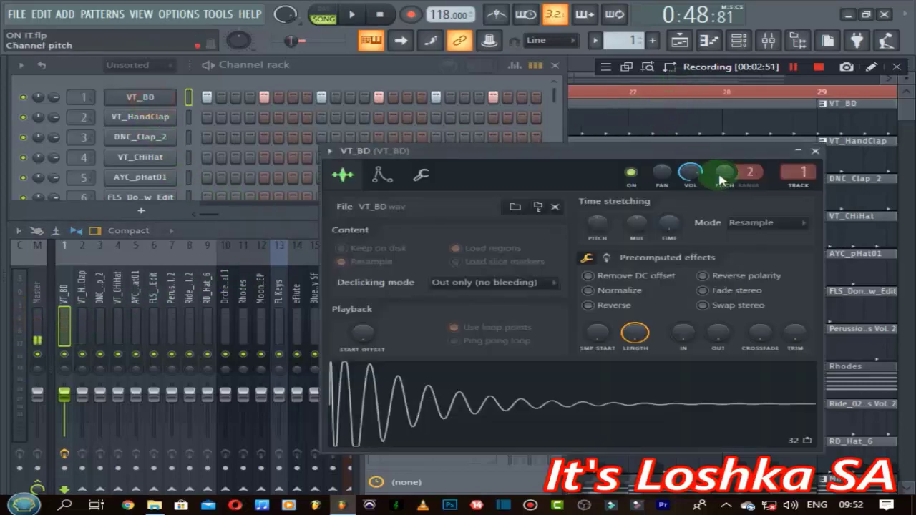
{"action": "left_click", "coordinate": [689, 203]}
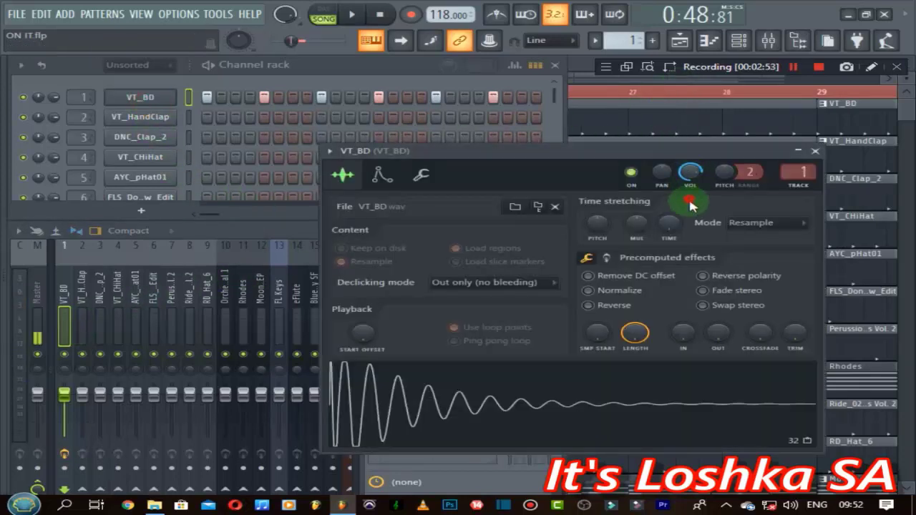
{"action": "left_click_drag", "start_coordinate": [690, 171], "coordinate": [690, 188]}
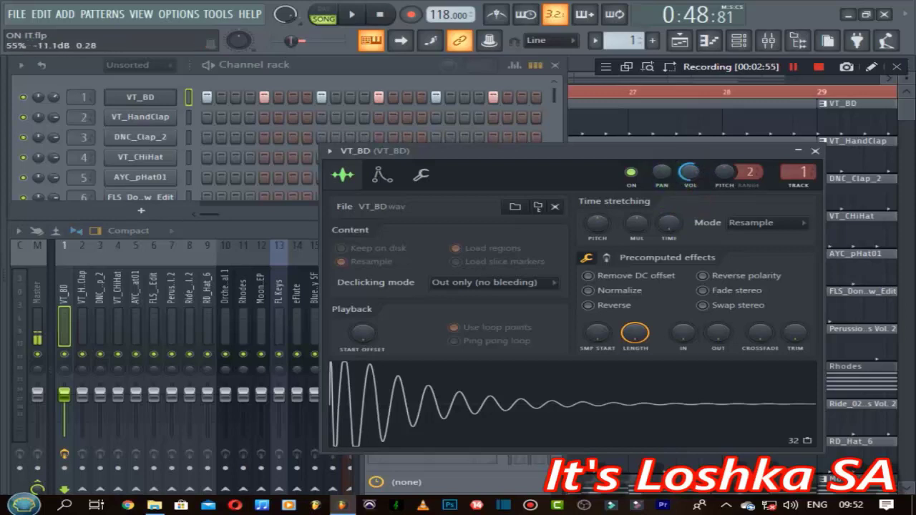
{"action": "left_click_drag", "start_coordinate": [38, 97], "coordinate": [38, 120]}
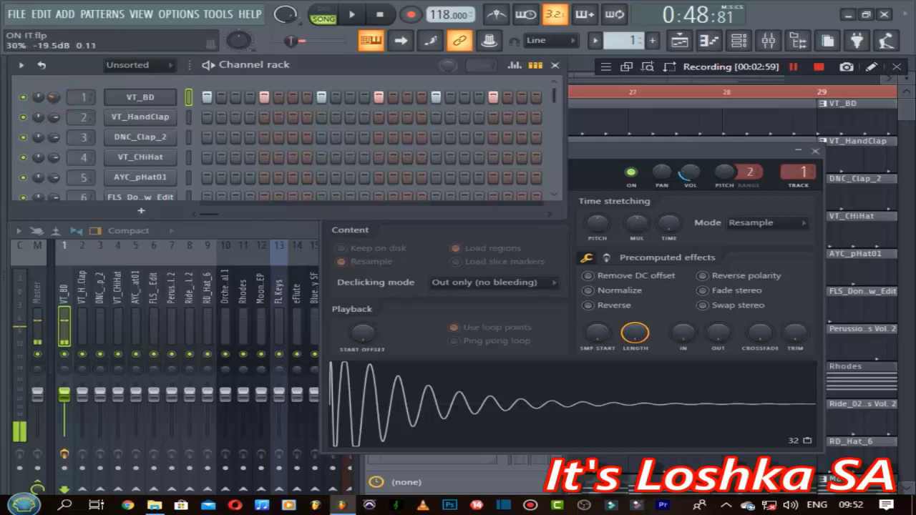
{"action": "left_click", "coordinate": [689, 173]}
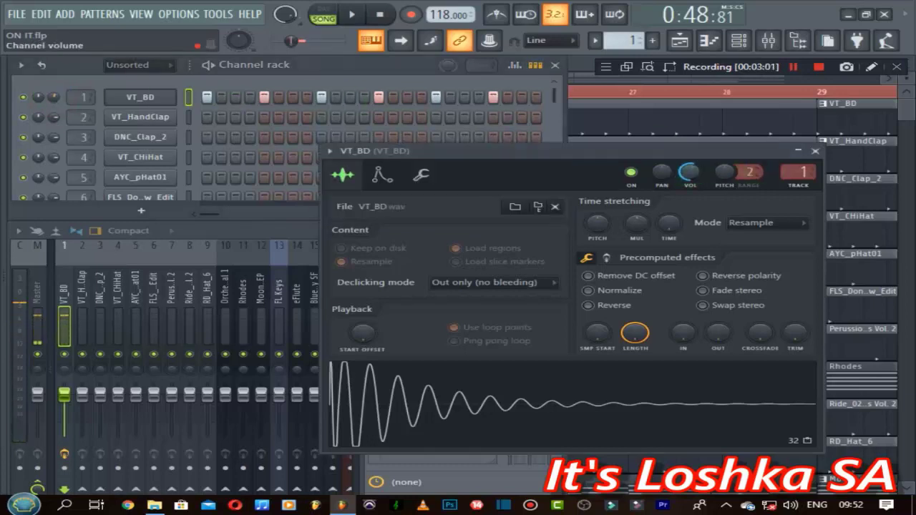
{"action": "left_click", "coordinate": [689, 175]}
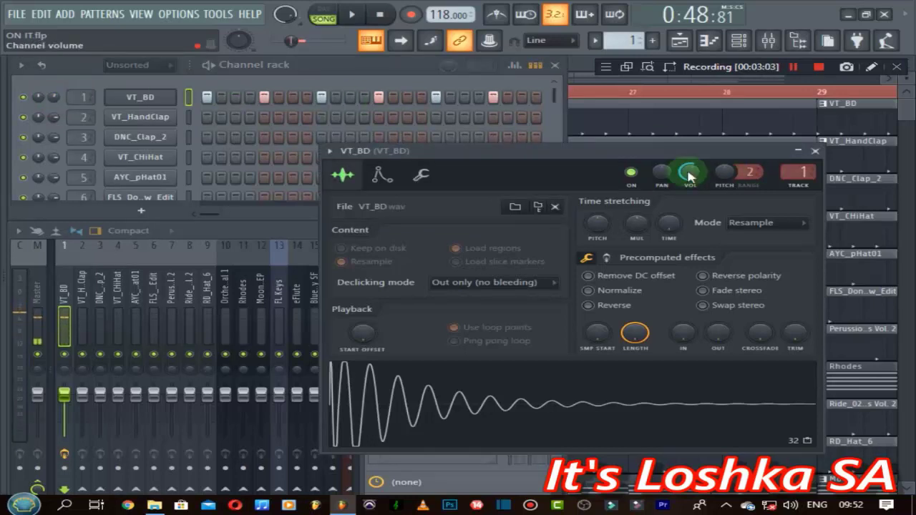
{"action": "left_click", "coordinate": [689, 175]}
Preview the VT_BD kick repeatedly while lowering its channel volume to about 30%.
{"action": "key", "text": "z"}
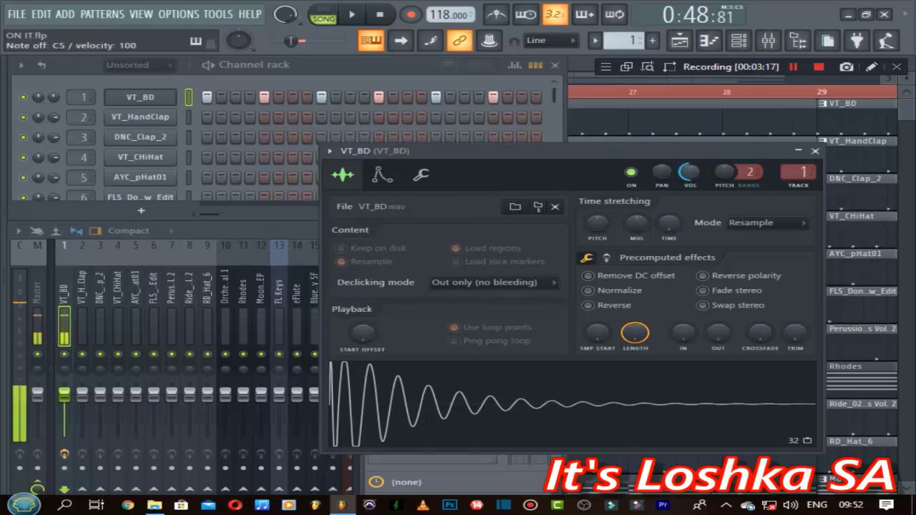
{"action": "key", "text": "z"}
{"action": "key", "text": "z"}
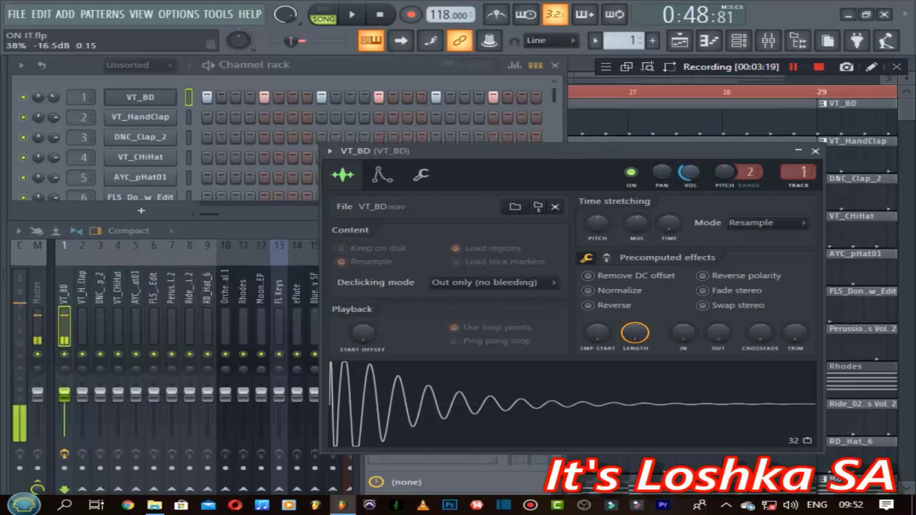
{"action": "key", "text": "z"}
{"action": "key", "text": "z"}
{"action": "key", "text": "z"}
{"action": "key", "text": "z"}
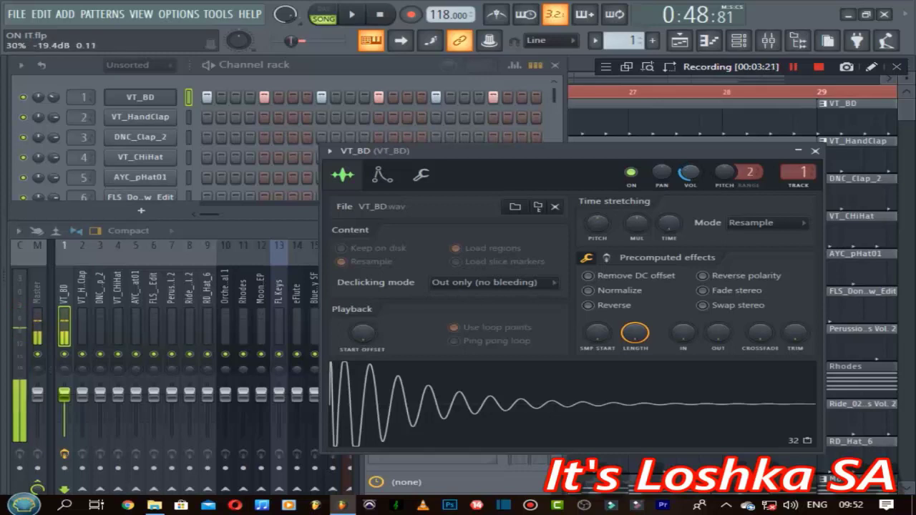
{"action": "key", "text": "z"}
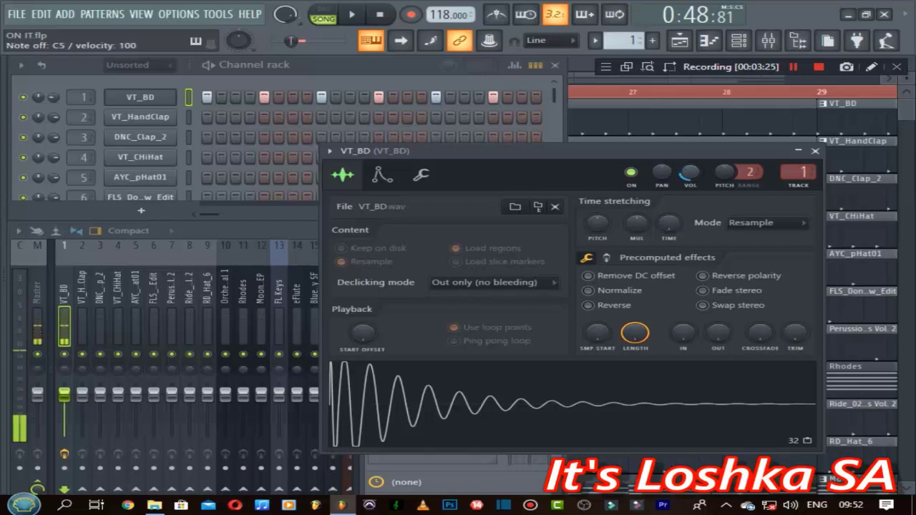
{"action": "key", "text": "z"}
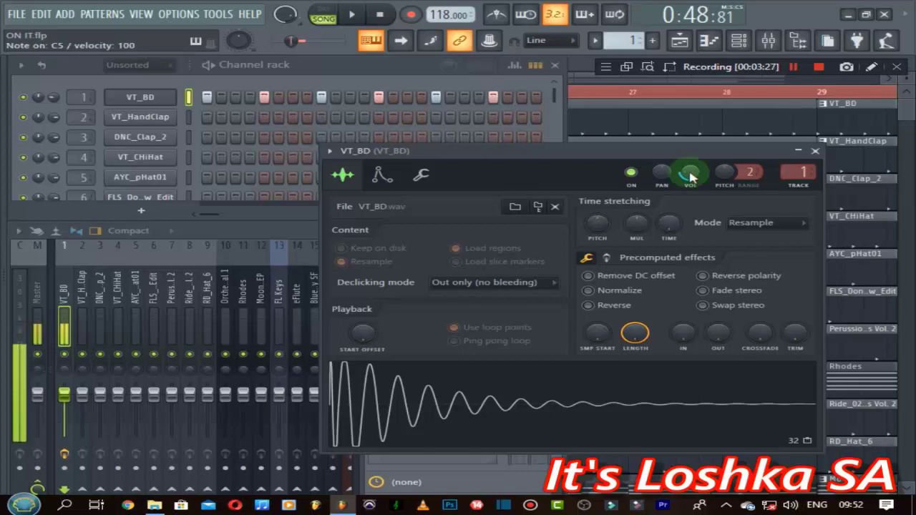
{"action": "key", "text": "z"}
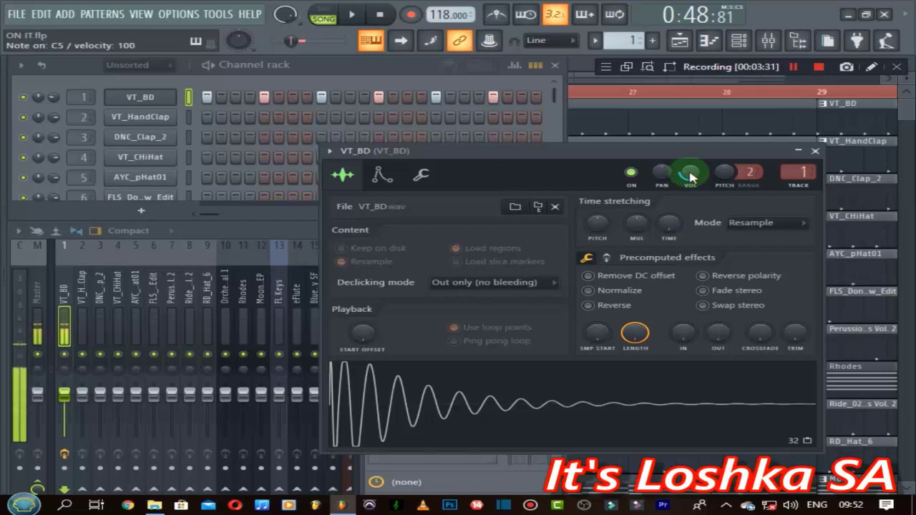
{"action": "key", "text": "z"}
Open the VT_HandClap channel settings, move them clear of the channel names, and lower and preview the clap's volume.
{"action": "left_click", "coordinate": [151, 119]}
{"action": "left_click_drag", "start_coordinate": [348, 180], "coordinate": [566, 181]}
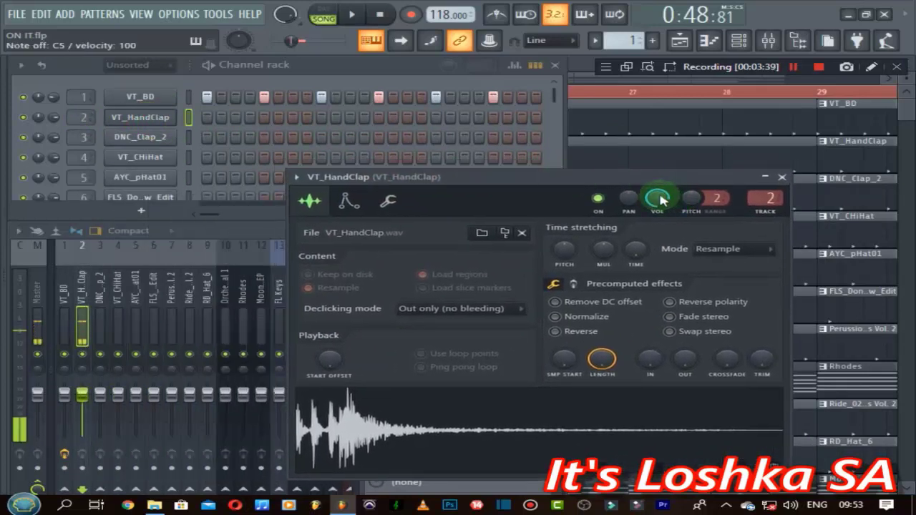
{"action": "left_click_drag", "start_coordinate": [661, 201], "coordinate": [661, 204]}
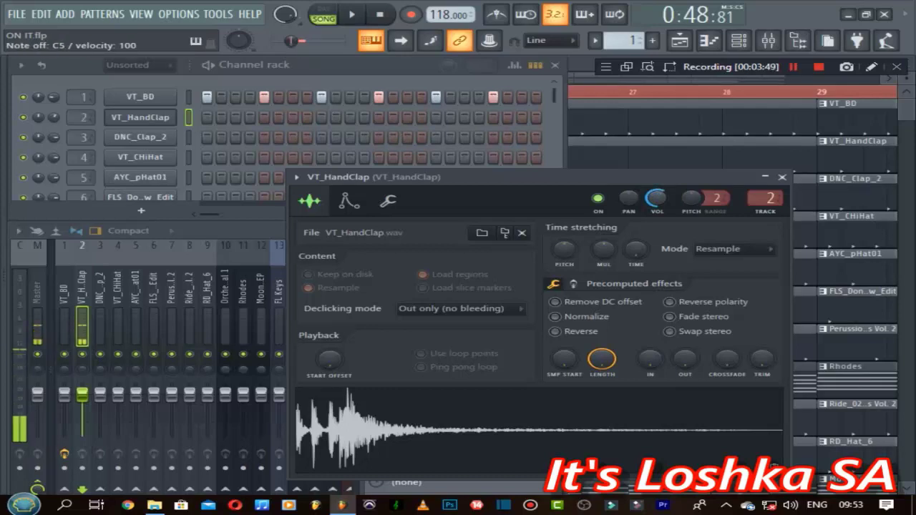
Lower and preview the channel volumes of DNC_Clap_2 and VT_CHiHat, moving each settings window clear of the channel names.
{"action": "left_click", "coordinate": [190, 137]}
{"action": "left_click_drag", "start_coordinate": [518, 247], "coordinate": [709, 191]}
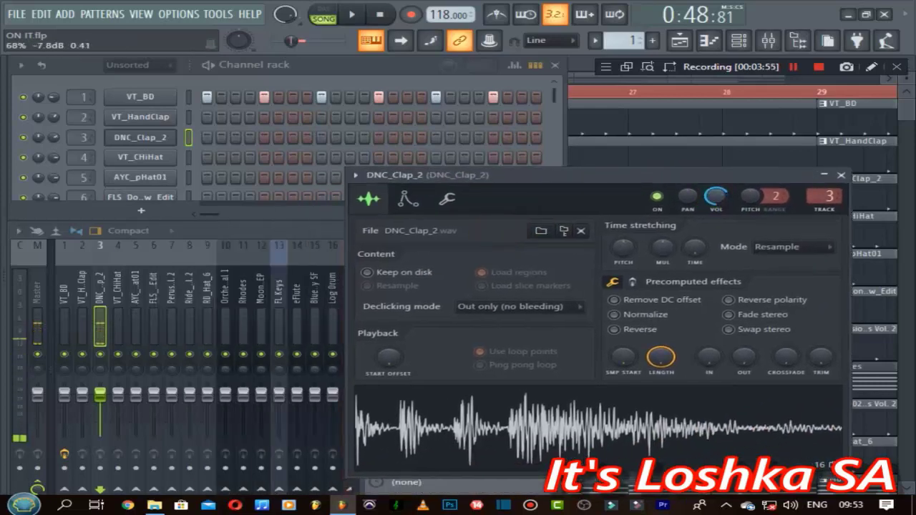
{"action": "left_click_drag", "start_coordinate": [716, 199], "coordinate": [715, 209]}
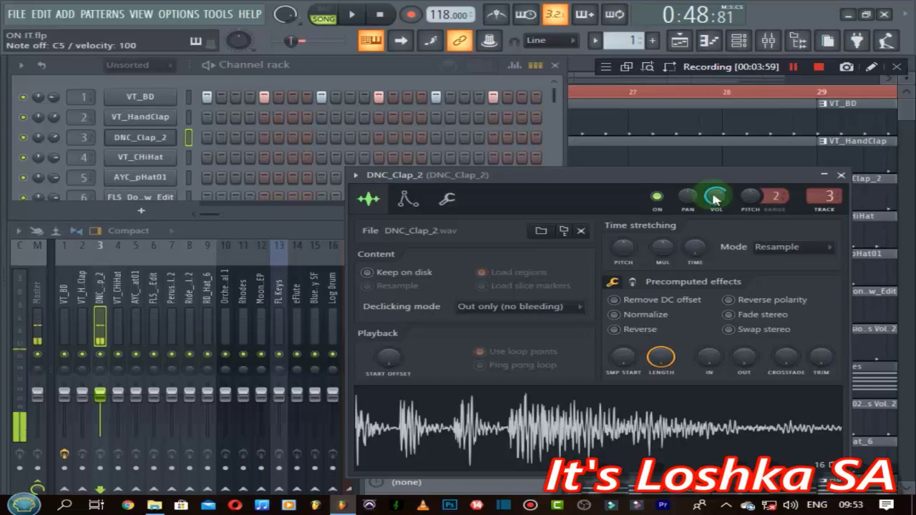
{"action": "left_click", "coordinate": [841, 174]}
{"action": "left_click", "coordinate": [164, 161]}
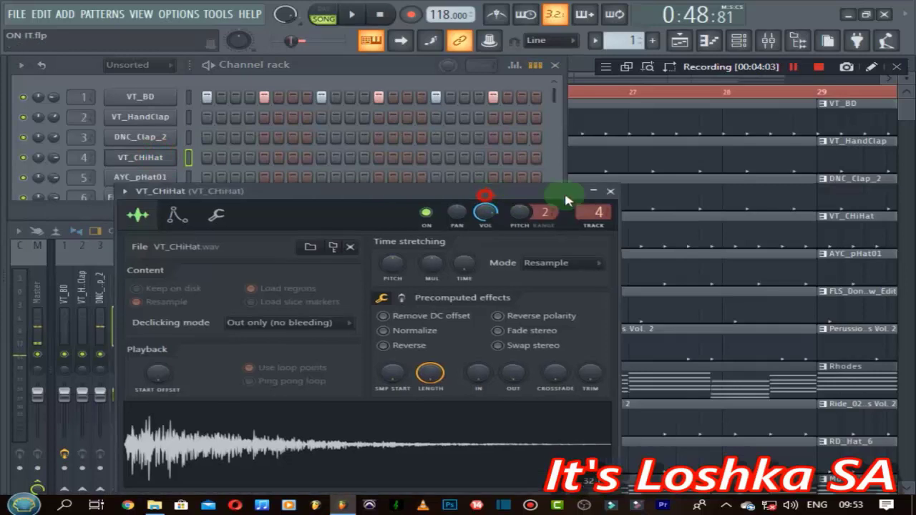
{"action": "left_click_drag", "start_coordinate": [564, 190], "coordinate": [781, 177]}
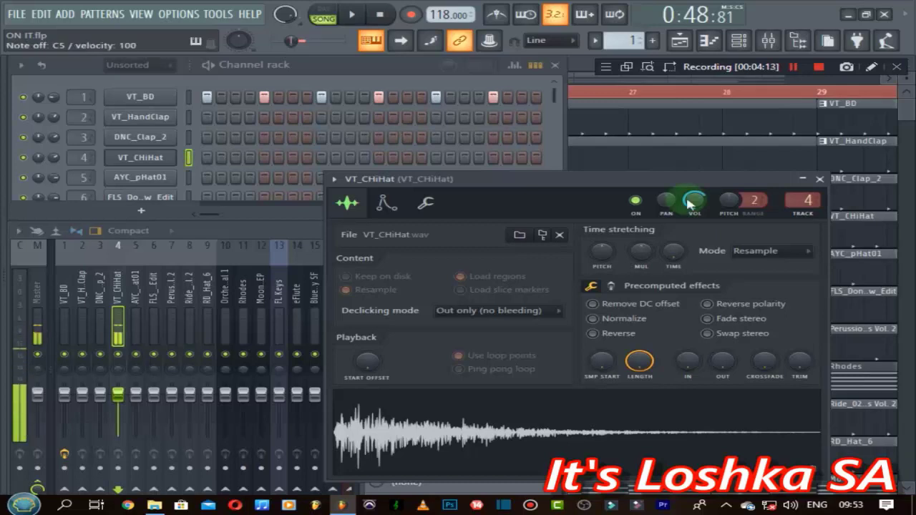
Normalize the AYC_pHat01 sample, lower its channel volume while previewing it, and close its settings.
{"action": "left_click", "coordinate": [141, 178]}
{"action": "left_click_drag", "start_coordinate": [484, 216], "coordinate": [634, 173]}
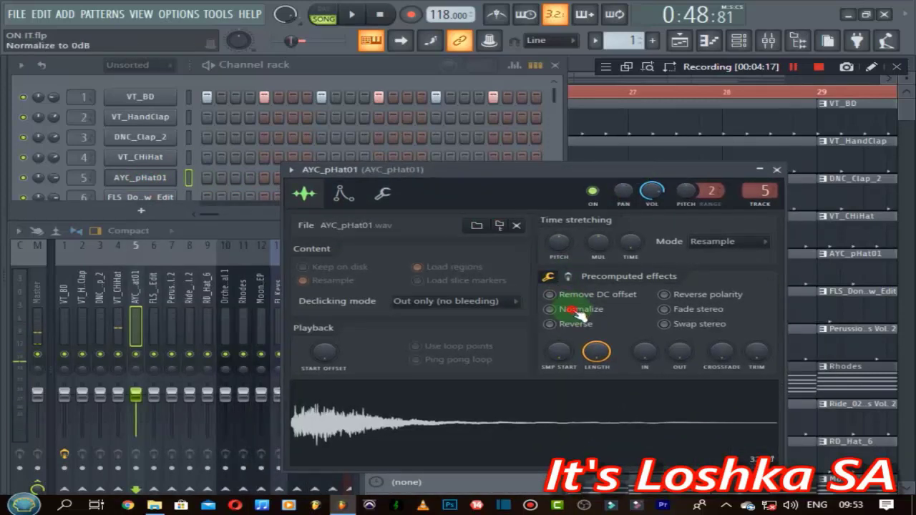
{"action": "left_click", "coordinate": [549, 310]}
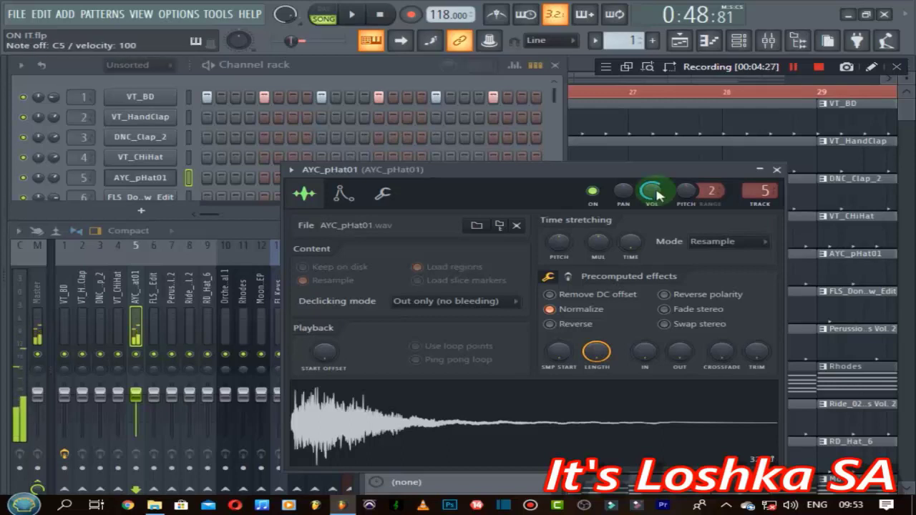
{"action": "left_click", "coordinate": [777, 170]}
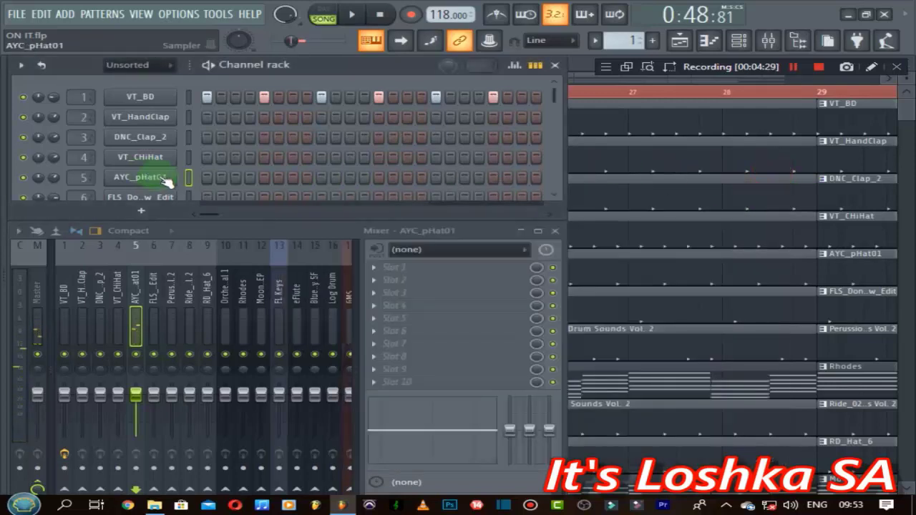
Normalize the FLS_DontStopNow_Edit sample and lower its channel volume to about 49% while previewing it.
{"action": "scroll", "coordinate": [285, 141], "scroll_direction": "down", "scroll_amount": 3}
{"action": "left_click", "coordinate": [159, 139]}
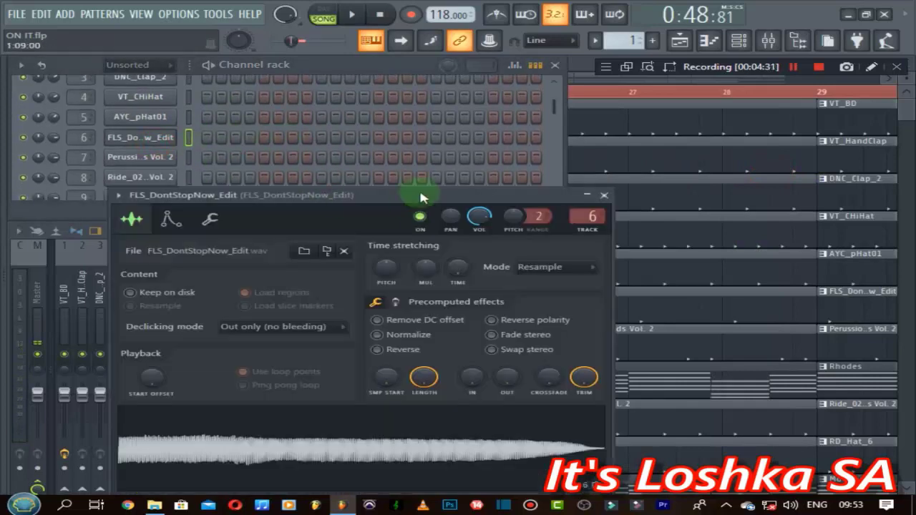
{"action": "left_click_drag", "start_coordinate": [421, 198], "coordinate": [600, 148]}
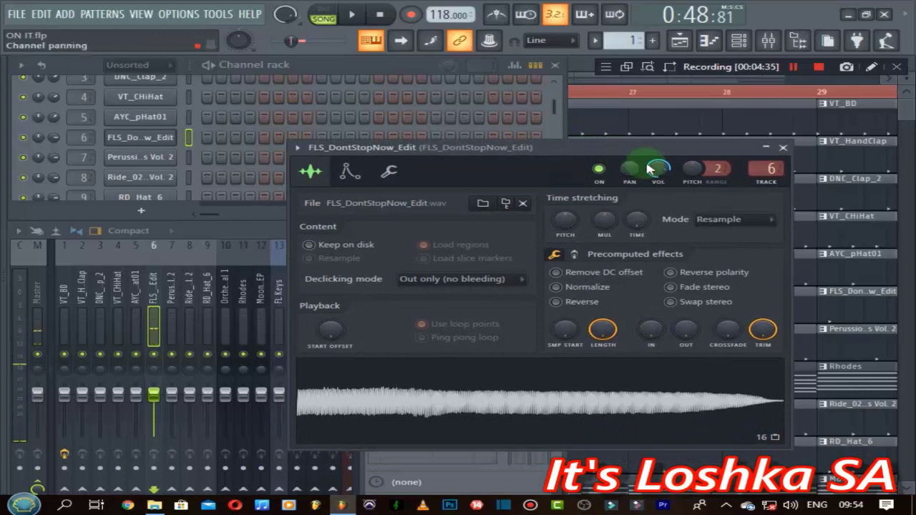
{"action": "left_click", "coordinate": [566, 287]}
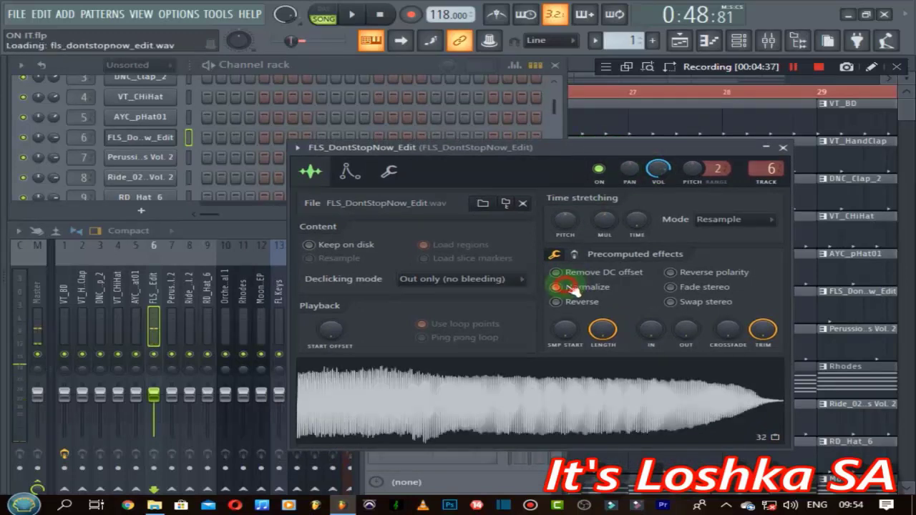
{"action": "left_click", "coordinate": [657, 170]}
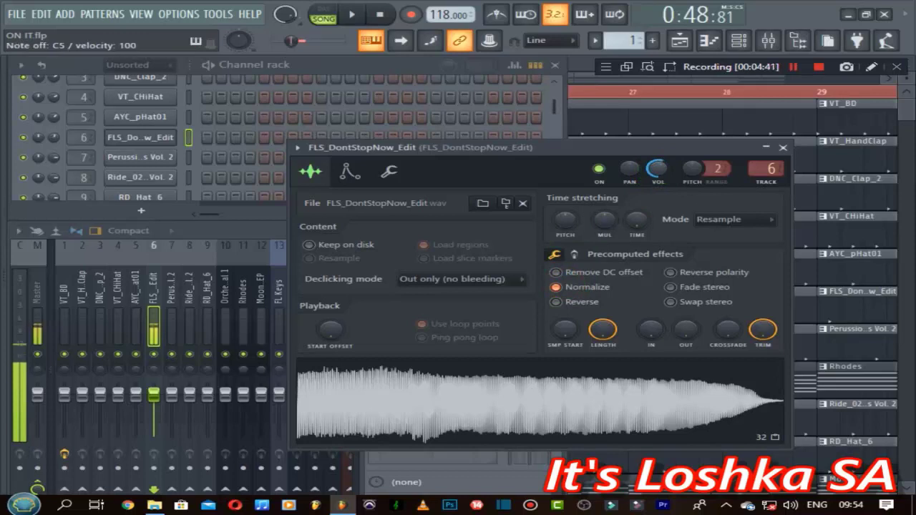
{"action": "left_click", "coordinate": [657, 169]}
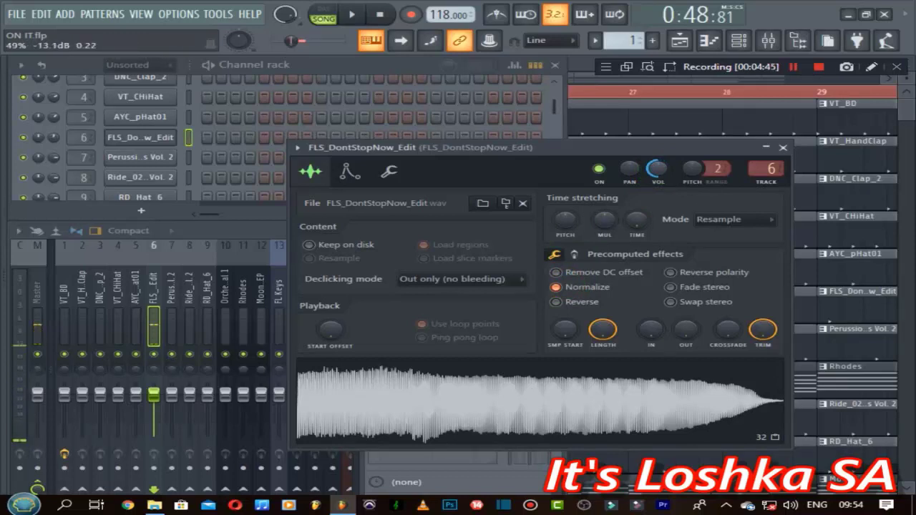
Fine-tune the FLS_DontStopNow_Edit channel volume while previewing the sample, and close its settings.
{"action": "left_click_drag", "start_coordinate": [657, 170], "coordinate": [660, 174]}
{"action": "left_click", "coordinate": [660, 174]}
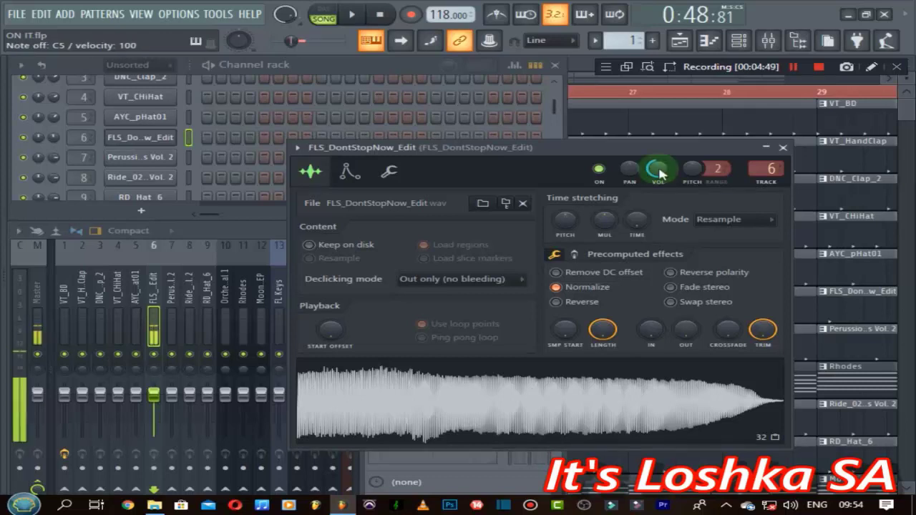
{"action": "left_click", "coordinate": [660, 173]}
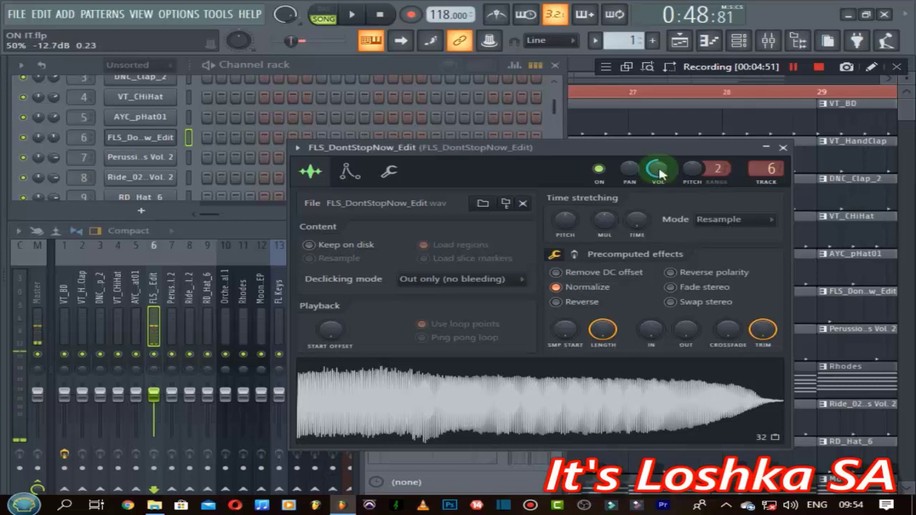
{"action": "left_click", "coordinate": [660, 174]}
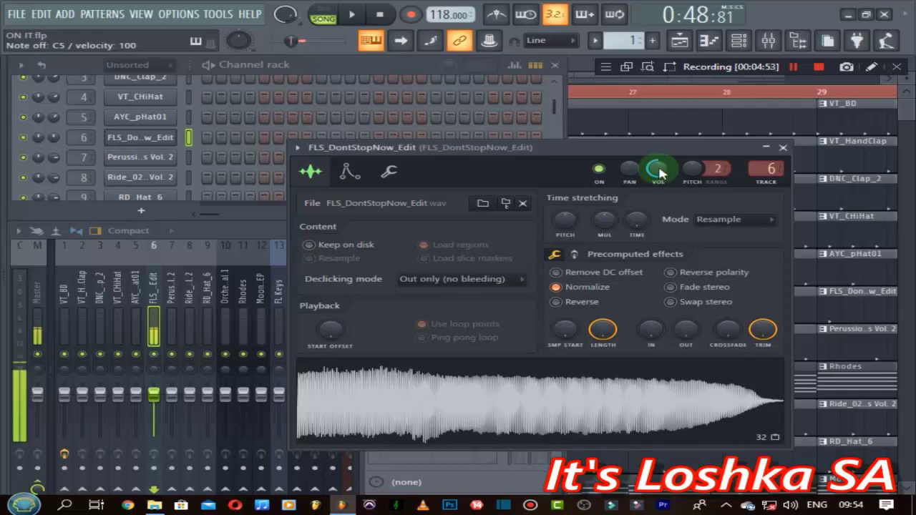
{"action": "left_click", "coordinate": [659, 174]}
{"action": "left_click", "coordinate": [660, 174]}
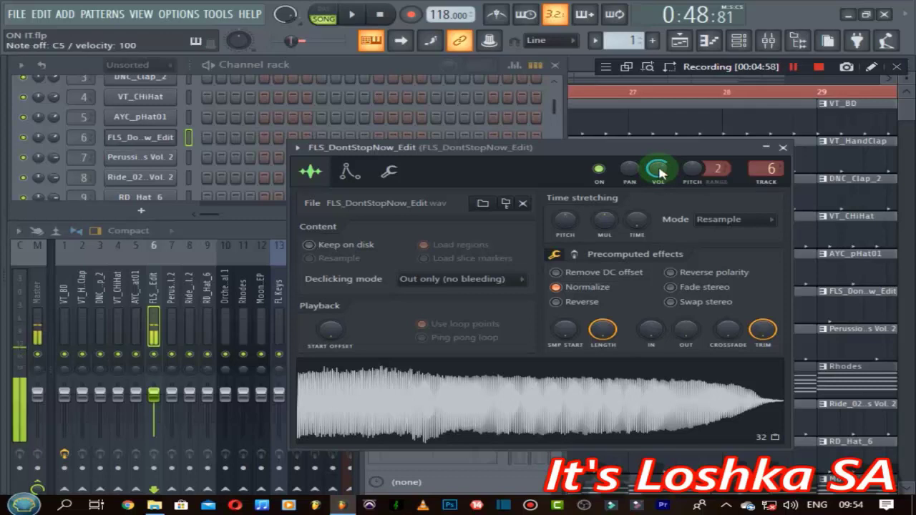
{"action": "left_click", "coordinate": [660, 174]}
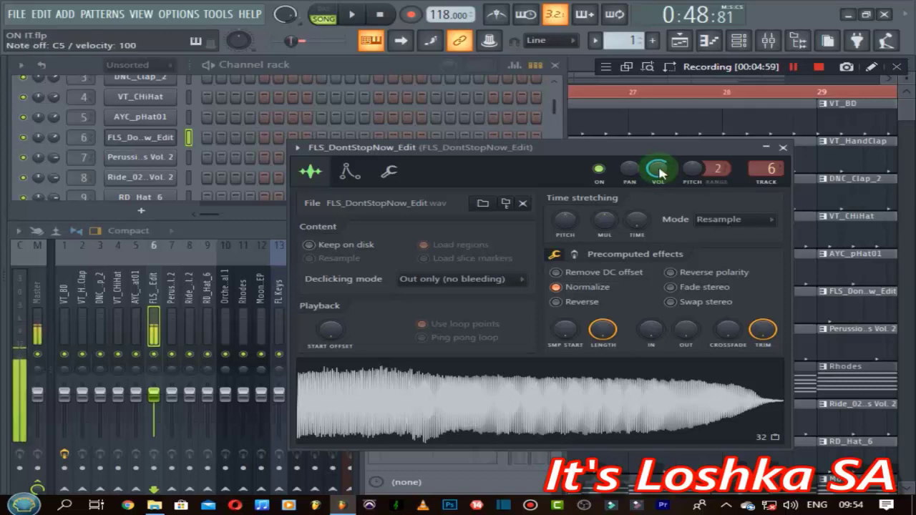
{"action": "left_click", "coordinate": [660, 174]}
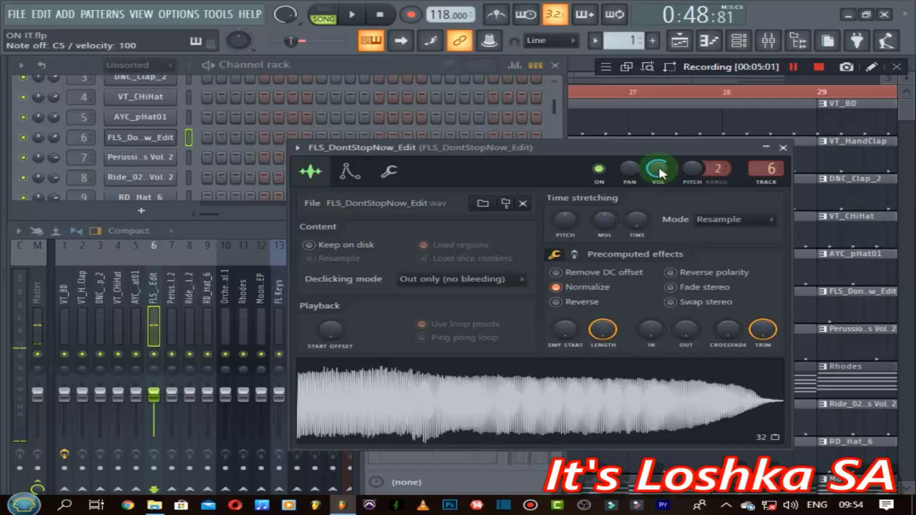
{"action": "left_click", "coordinate": [783, 148]}
Normalize the Perussion_40 sample, lower its channel volume while previewing it, and put its settings window away.
{"action": "left_click", "coordinate": [156, 159]}
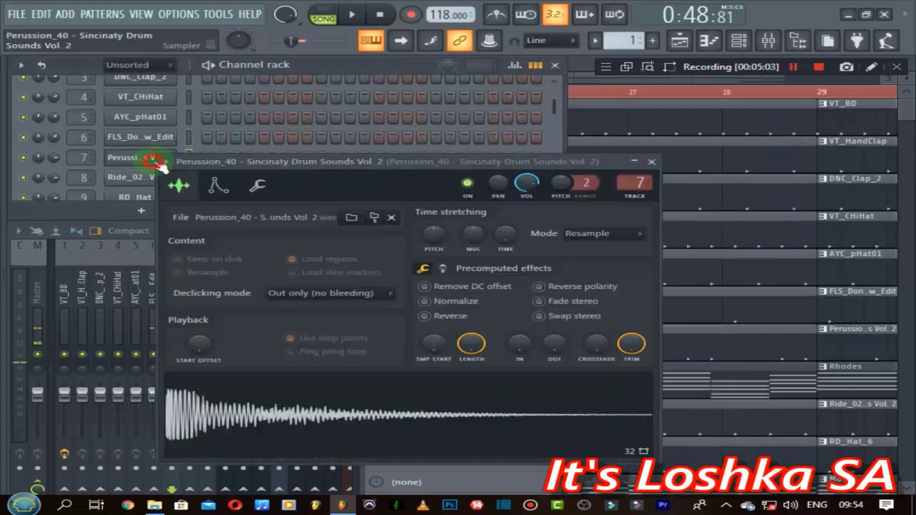
{"action": "left_click", "coordinate": [462, 302]}
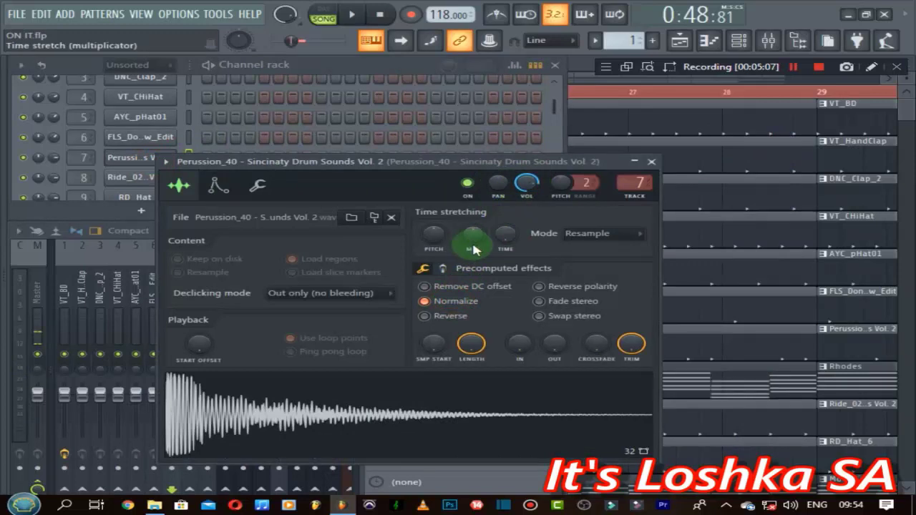
{"action": "left_click", "coordinate": [288, 420]}
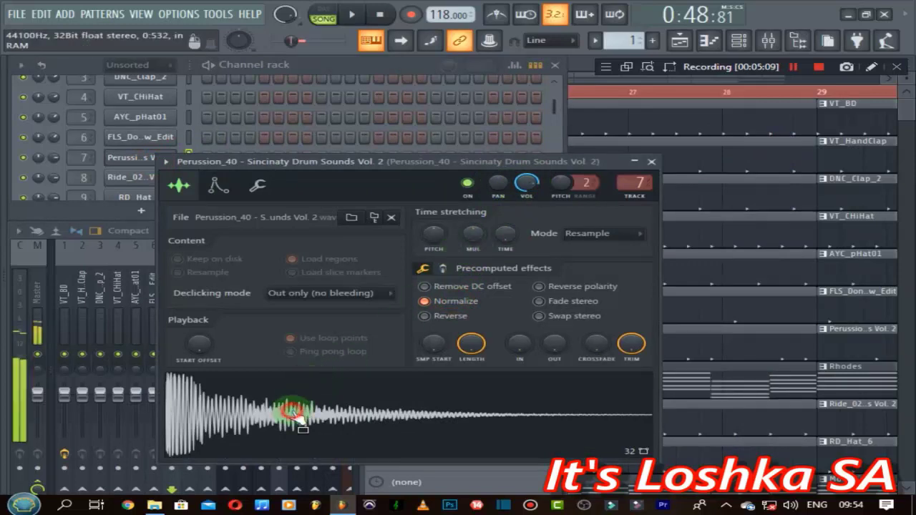
{"action": "left_click_drag", "start_coordinate": [535, 186], "coordinate": [534, 190]}
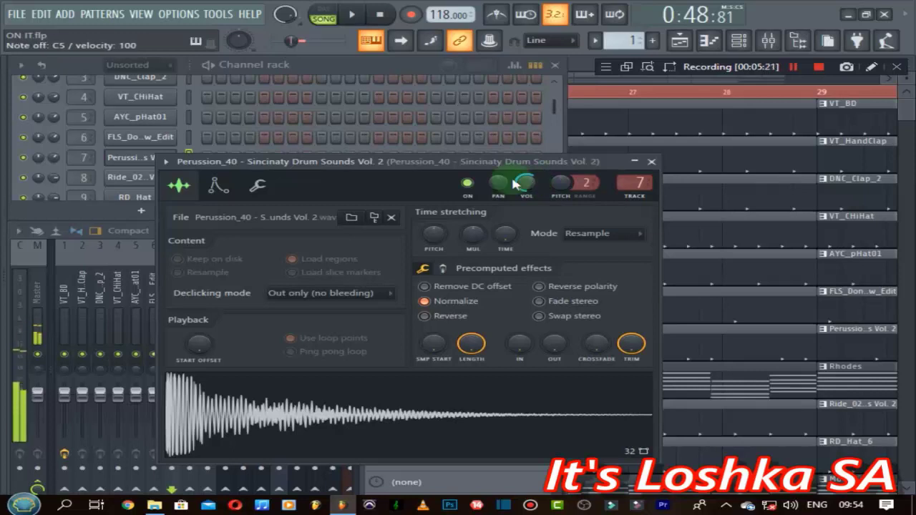
{"action": "left_click", "coordinate": [634, 163]}
Normalize the Ride_02 sample, lower its channel volume to about 60% while previewing it, and close its settings.
{"action": "scroll", "coordinate": [184, 119], "scroll_direction": "down", "scroll_amount": 3}
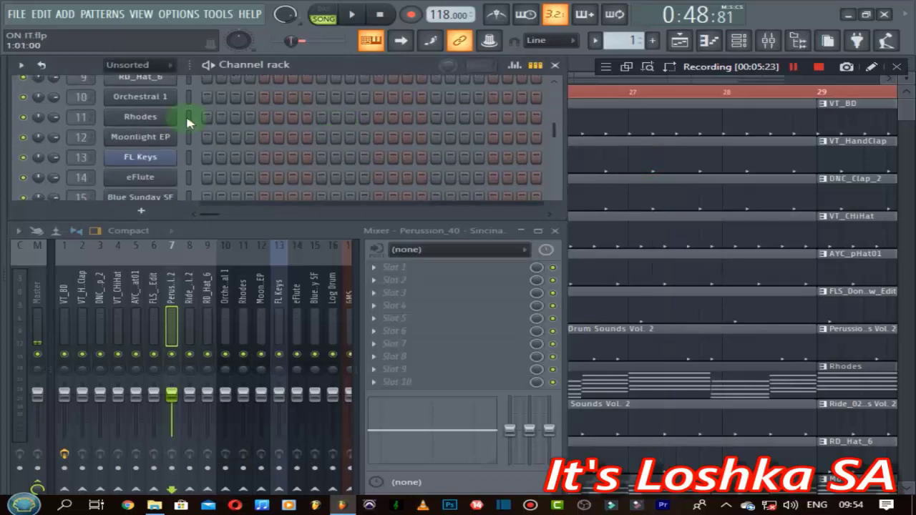
{"action": "scroll", "coordinate": [197, 128], "scroll_direction": "up", "scroll_amount": 3}
{"action": "left_click", "coordinate": [161, 177]}
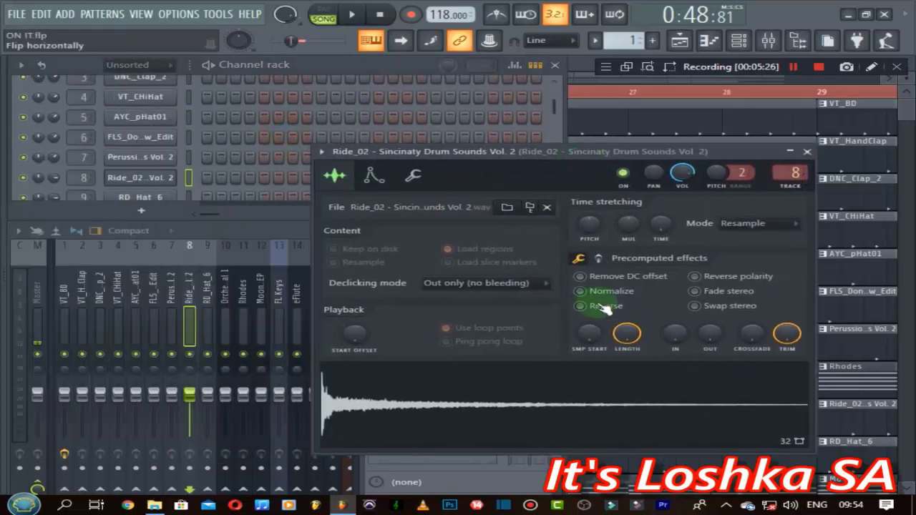
{"action": "left_click", "coordinate": [599, 292]}
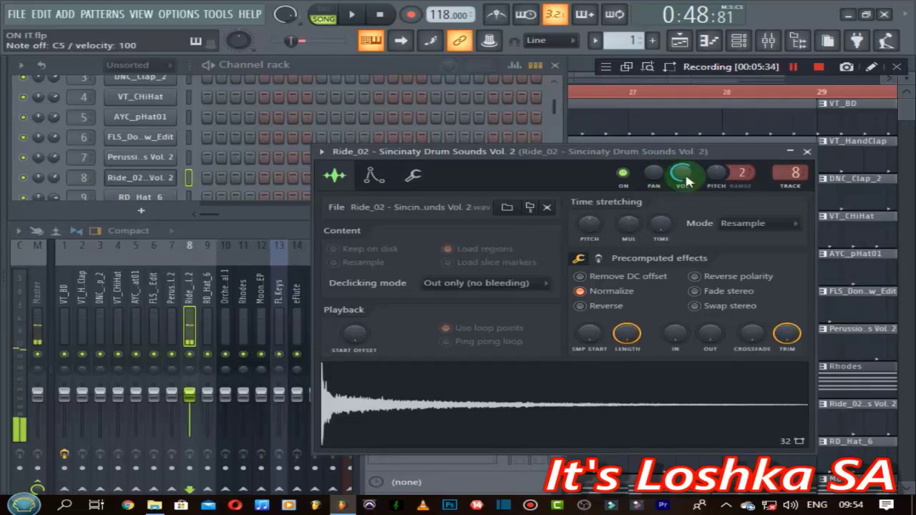
{"action": "key", "text": "z"}
{"action": "key", "text": "z"}
{"action": "key", "text": "z"}
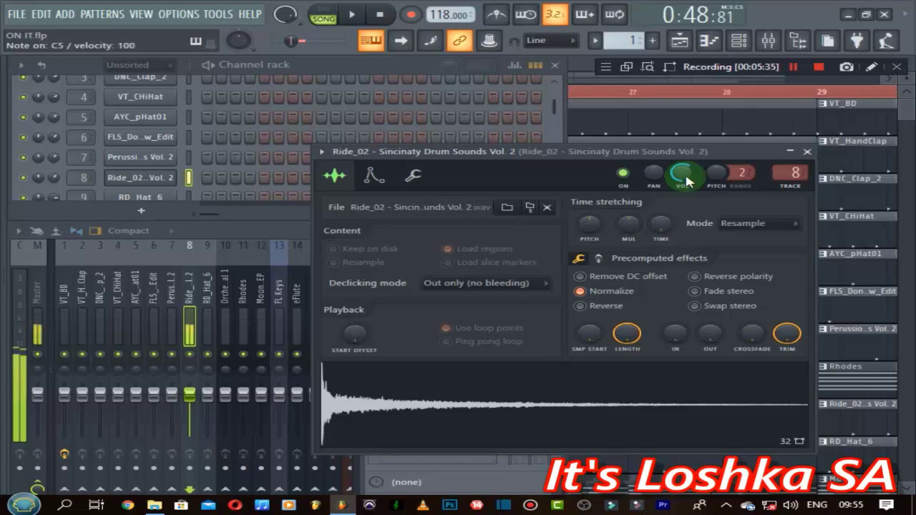
{"action": "key", "text": "z"}
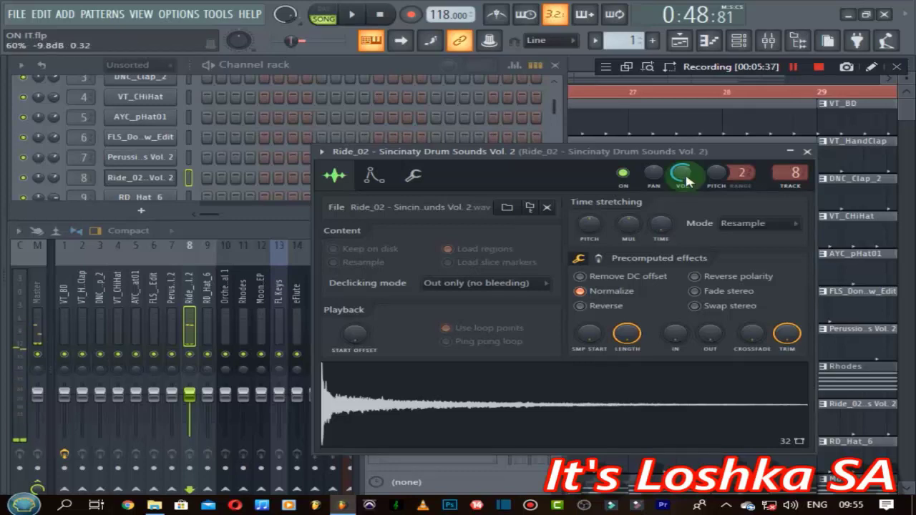
{"action": "key", "text": "z"}
{"action": "key", "text": "z"}
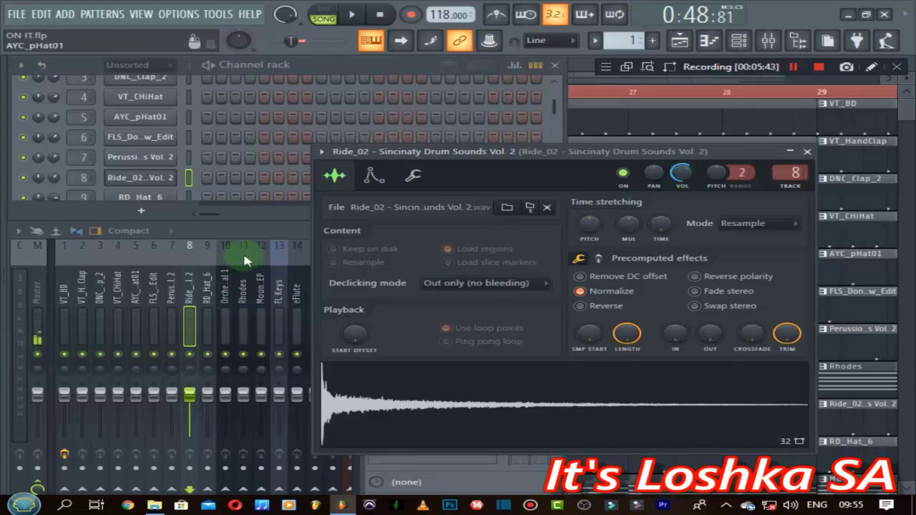
{"action": "left_click", "coordinate": [807, 151]}
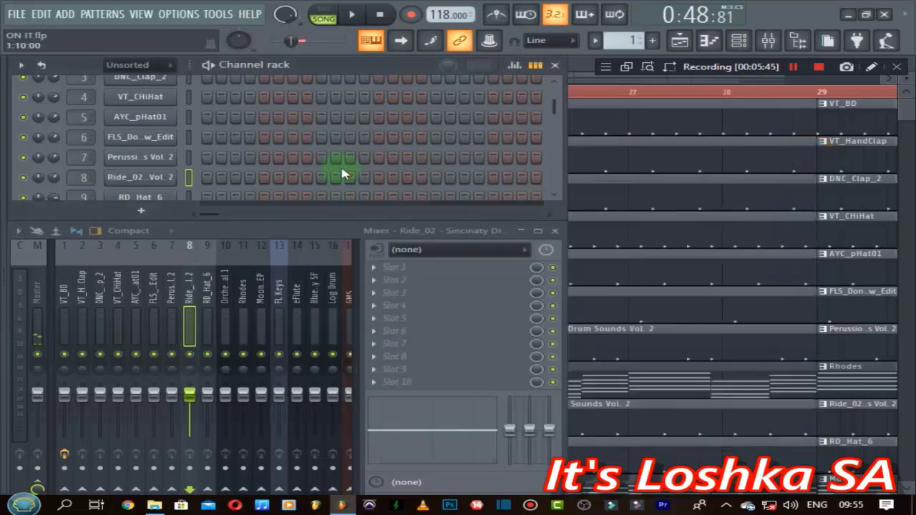
Open the RD_Hat_6 channel settings, move the window clear of the channel names, and normalize the sample.
{"action": "scroll", "coordinate": [286, 147], "scroll_direction": "down", "scroll_amount": 5}
{"action": "scroll", "coordinate": [279, 150], "scroll_direction": "up", "scroll_amount": 3}
{"action": "left_click", "coordinate": [164, 140]}
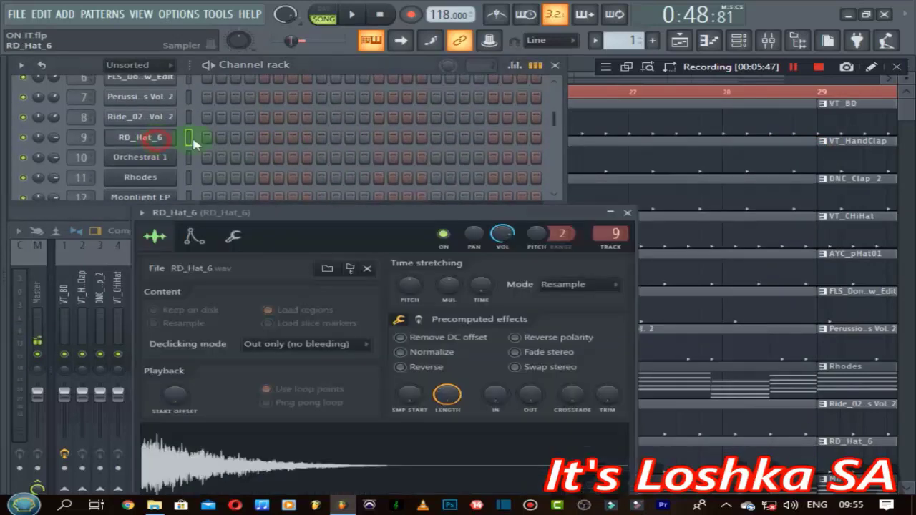
{"action": "left_click_drag", "start_coordinate": [501, 211], "coordinate": [637, 176]}
{"action": "left_click", "coordinate": [538, 315]}
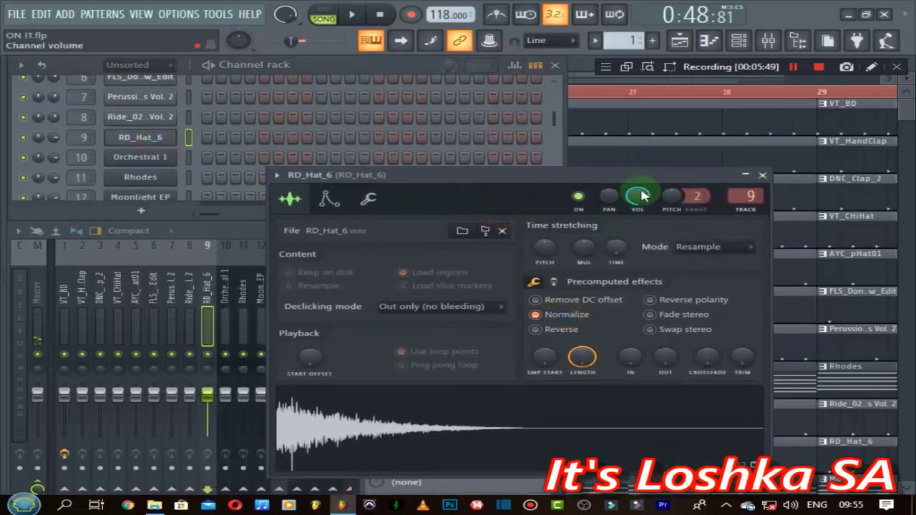
Lower the RD_Hat_6 channel volume while repeatedly previewing the hat, and close its settings.
{"action": "key", "text": "z"}
{"action": "key", "text": "z"}
{"action": "key", "text": "z"}
{"action": "key", "text": "z"}
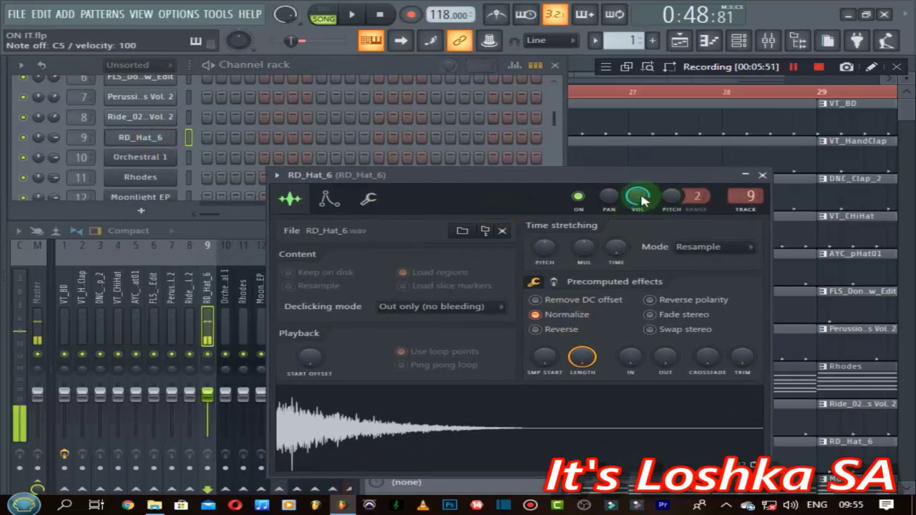
{"action": "key", "text": "z"}
{"action": "key", "text": "z"}
{"action": "key", "text": "z"}
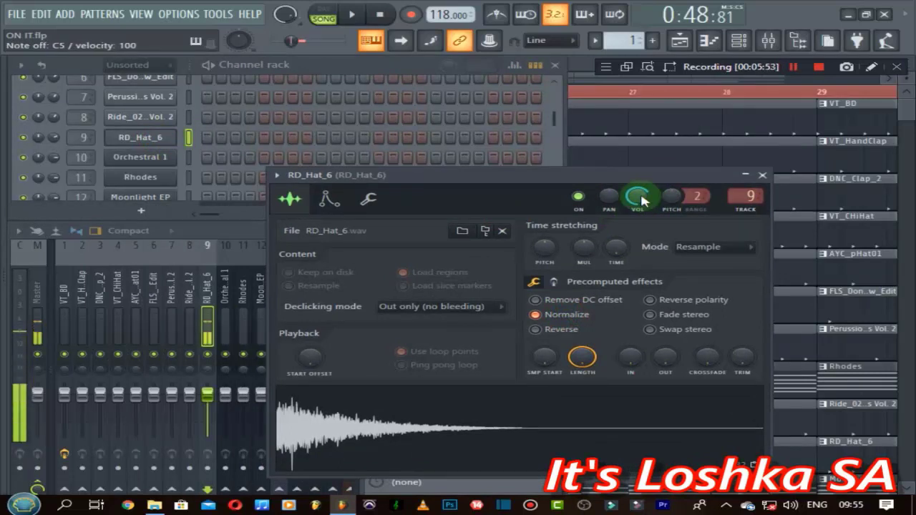
{"action": "key", "text": "z"}
{"action": "key", "text": "z"}
{"action": "key", "text": "z"}
{"action": "key", "text": "z"}
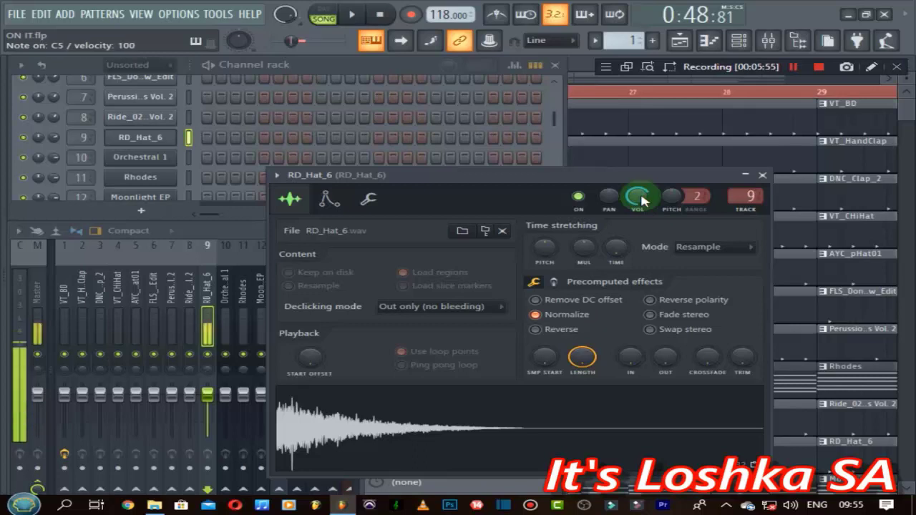
{"action": "key", "text": "z"}
{"action": "key", "text": "z"}
{"action": "key", "text": "z"}
{"action": "key", "text": "z"}
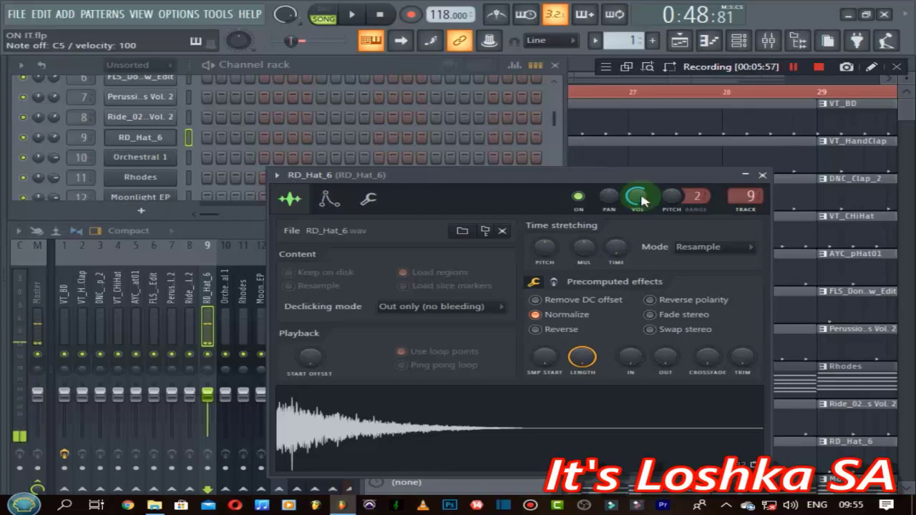
{"action": "key", "text": "z"}
{"action": "key", "text": "z"}
{"action": "key", "text": "z"}
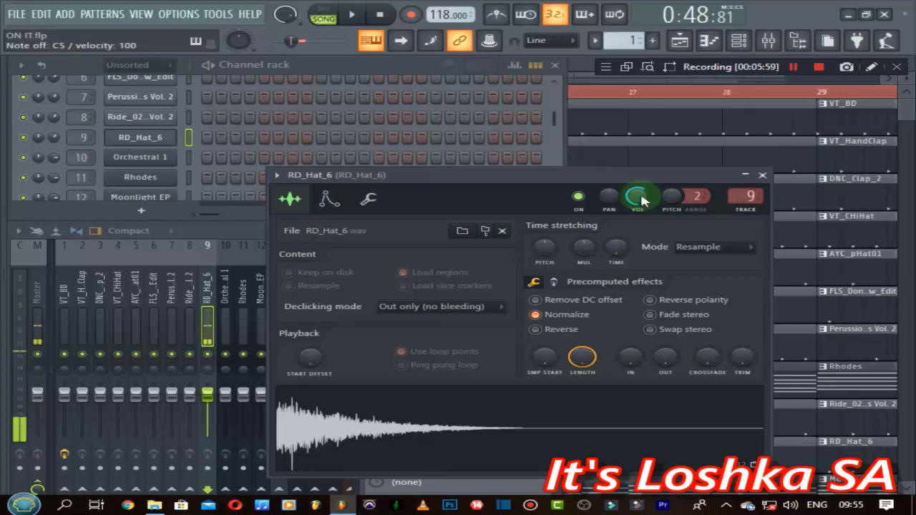
{"action": "key", "text": "z"}
{"action": "key", "text": "z"}
{"action": "key", "text": "z"}
{"action": "key", "text": "z"}
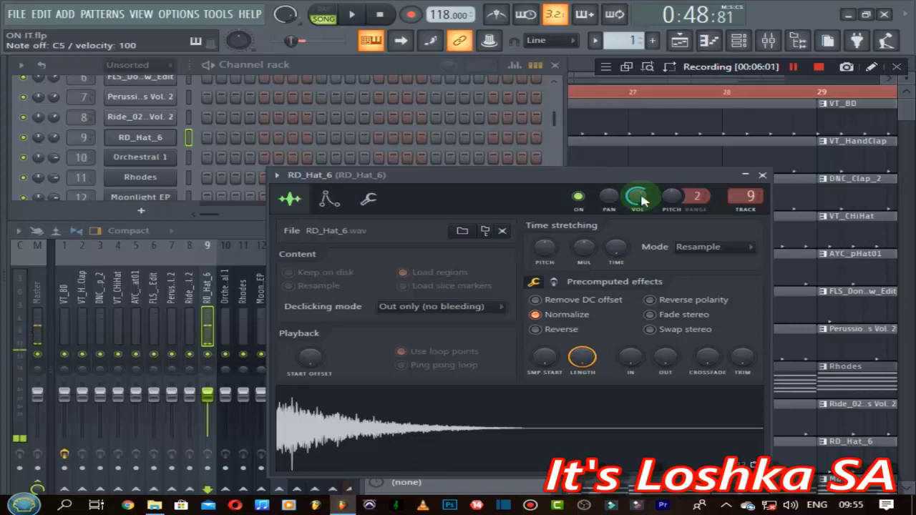
{"action": "key", "text": "z"}
{"action": "left_click", "coordinate": [762, 175]}
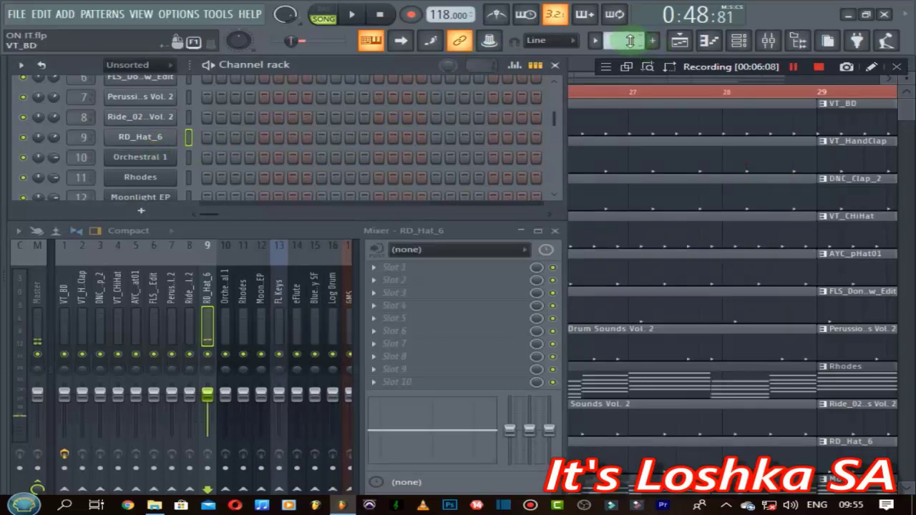
Select pattern 10, open the Orchestral 1 channel settings, and move the window clear of the channel names.
{"action": "scroll", "coordinate": [630, 40], "scroll_direction": "down", "scroll_amount": 2}
{"action": "scroll", "coordinate": [629, 40], "scroll_direction": "down", "scroll_amount": 4}
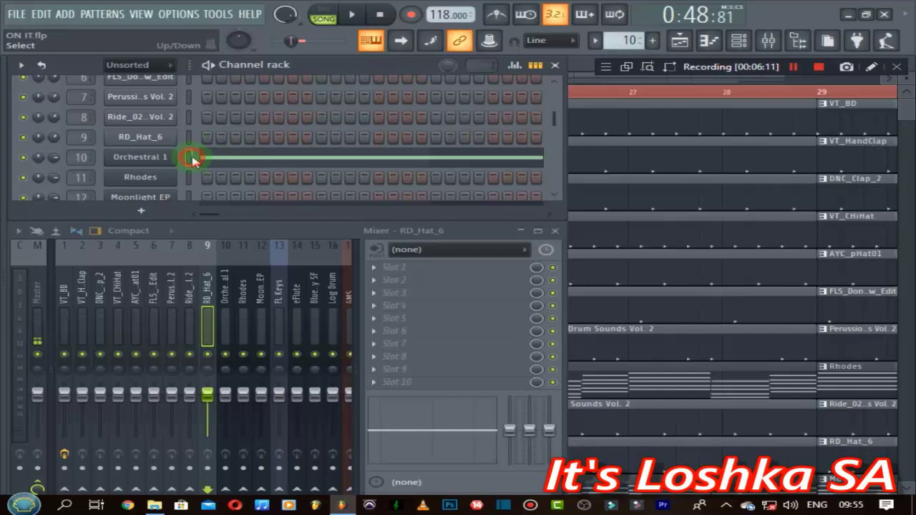
{"action": "left_click", "coordinate": [139, 157]}
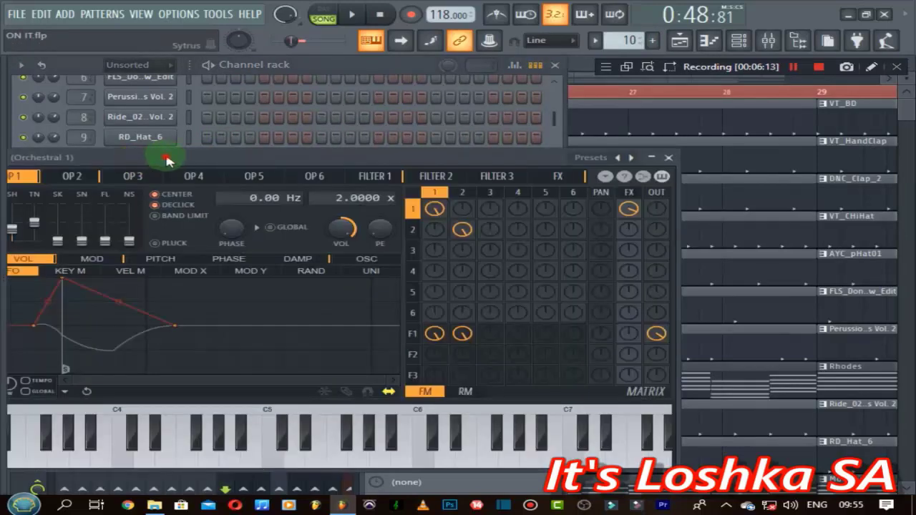
{"action": "left_click_drag", "start_coordinate": [166, 160], "coordinate": [251, 172]}
{"action": "left_click_drag", "start_coordinate": [466, 174], "coordinate": [495, 302]}
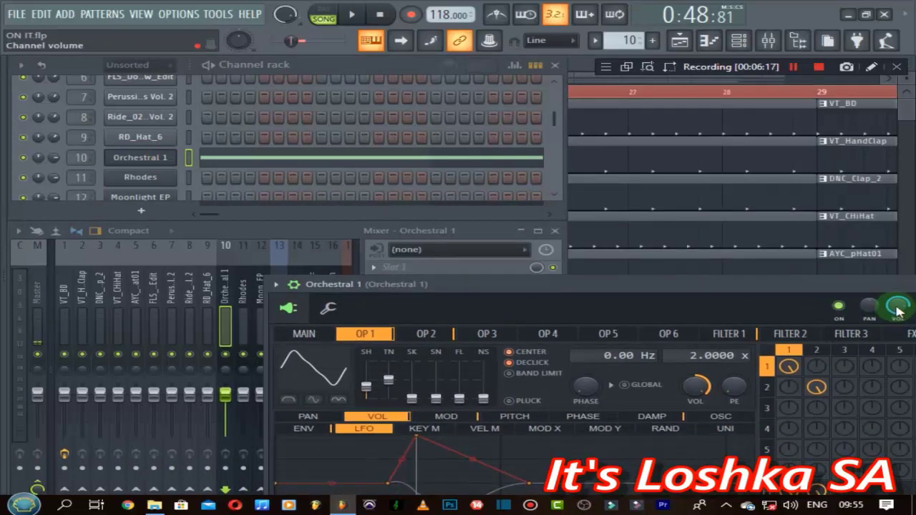
Switch to pattern playback and play pattern 10 while setting the Orchestral 1 channel volume to about 75%.
{"action": "left_click", "coordinate": [322, 15]}
{"action": "key", "text": "space"}
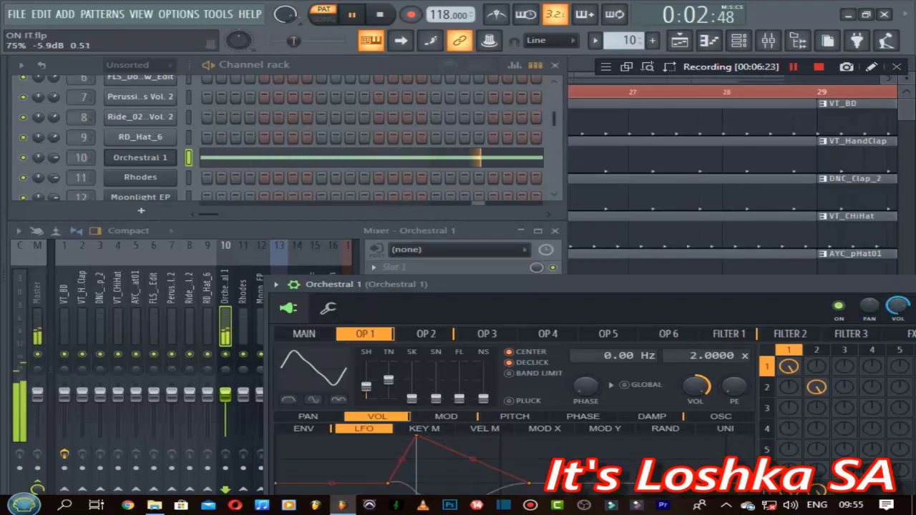
{"action": "key", "text": "space"}
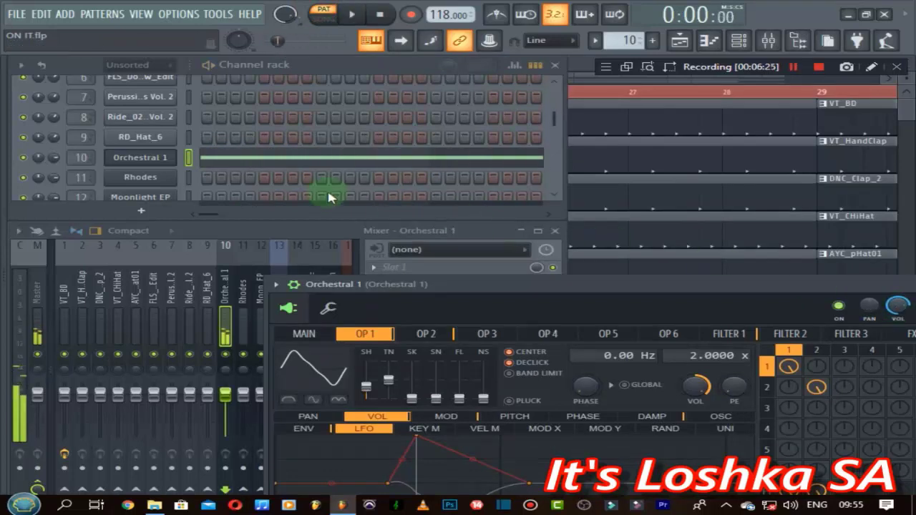
View the Orchestral 1 notes in the piano roll, and close it.
{"action": "left_click", "coordinate": [235, 156]}
{"action": "left_click_drag", "start_coordinate": [347, 493], "coordinate": [419, 487]}
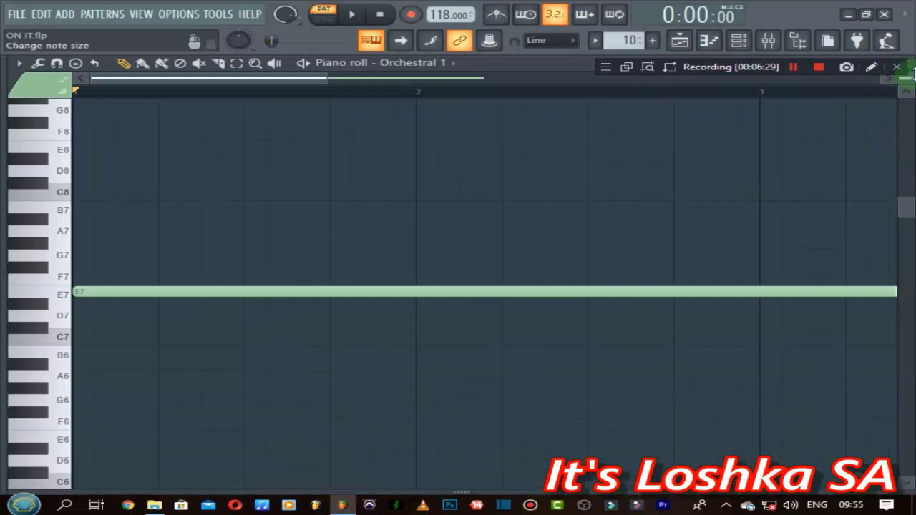
{"action": "left_click", "coordinate": [898, 67]}
Reposition the Orchestral 1 settings window and play pattern 10 again to fine-tune the channel volume.
{"action": "left_click_drag", "start_coordinate": [780, 298], "coordinate": [748, 244]}
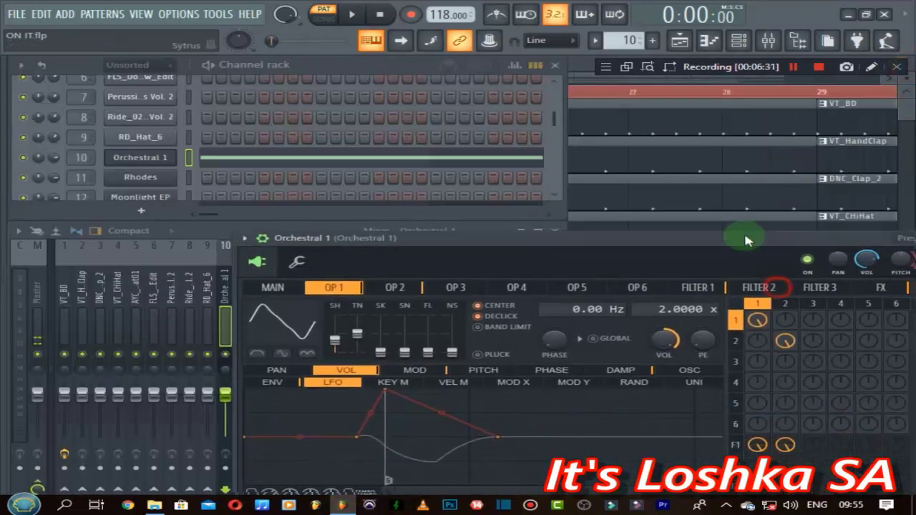
{"action": "key", "text": "space"}
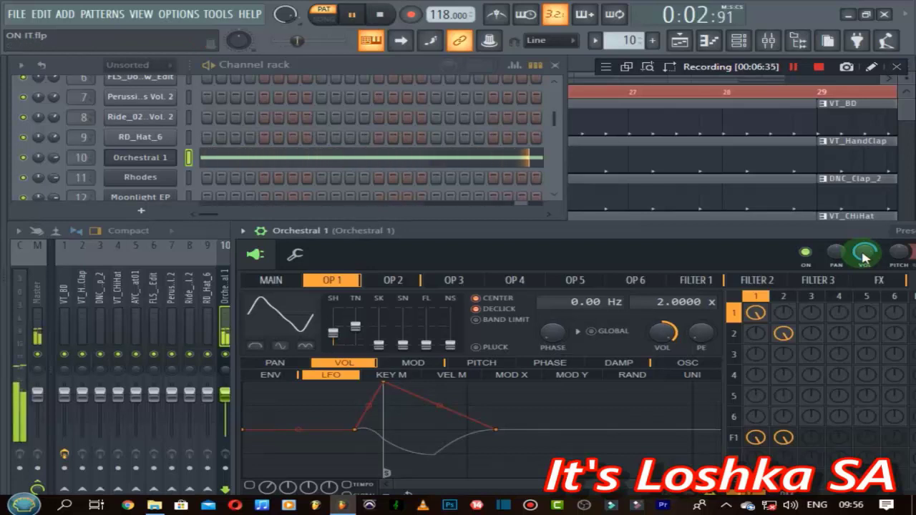
{"action": "key", "text": "space"}
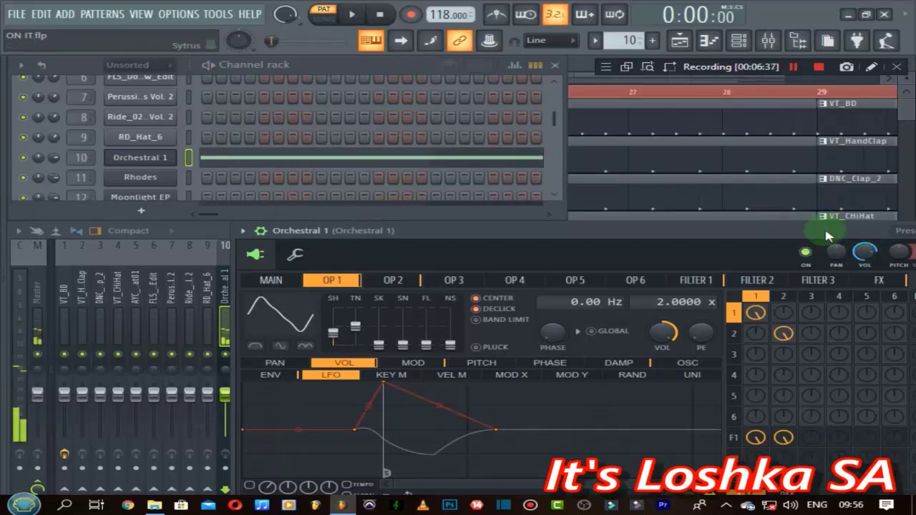
Close the Orchestral 1 settings, select pattern 11 and bring up the Rhodes channel settings clear of the channel names.
{"action": "left_click_drag", "start_coordinate": [824, 226], "coordinate": [726, 248]}
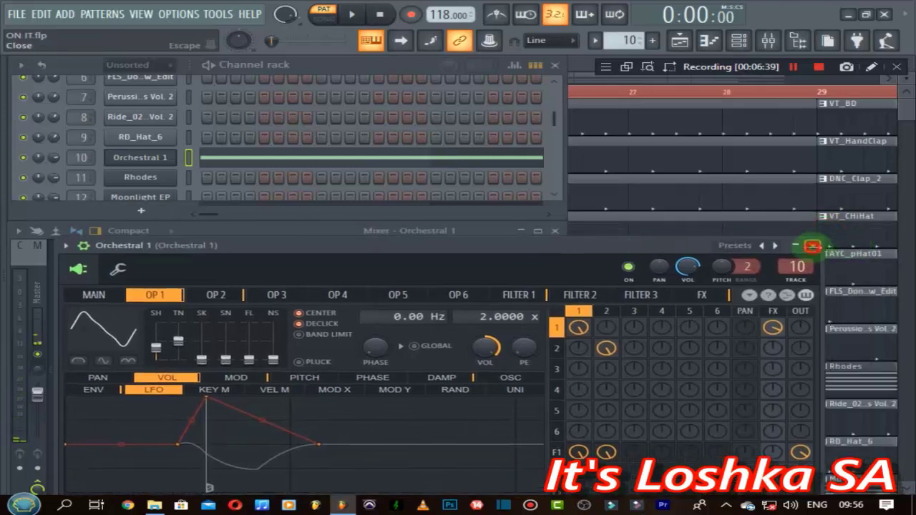
{"action": "left_click", "coordinate": [816, 247]}
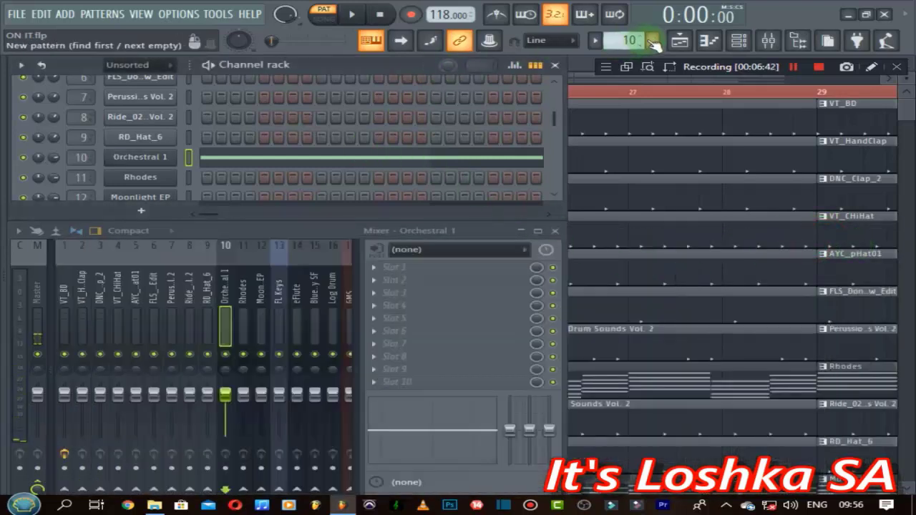
{"action": "scroll", "coordinate": [629, 40], "scroll_direction": "down", "scroll_amount": 1}
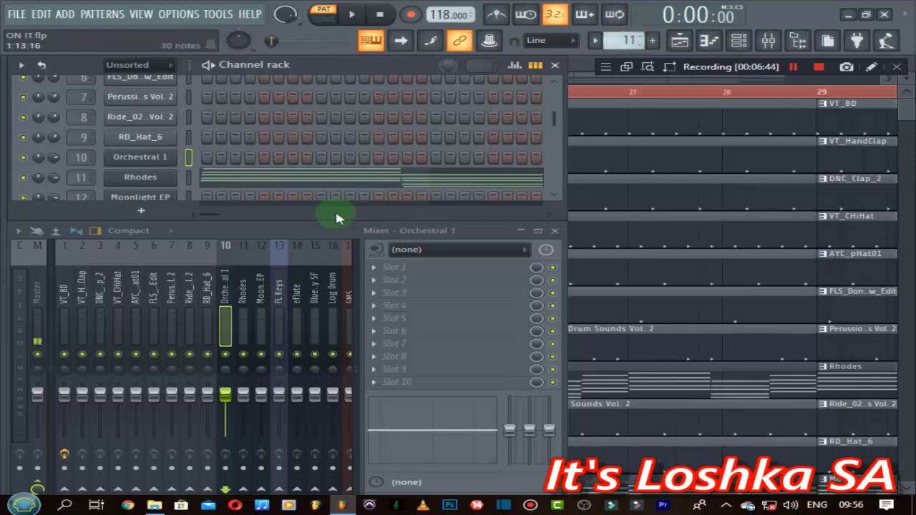
{"action": "left_click", "coordinate": [133, 178]}
{"action": "left_click_drag", "start_coordinate": [149, 188], "coordinate": [496, 175]}
Play pattern 11 while setting the Rhodes channel volume to about 55%, and close the Rhodes settings.
{"action": "key", "text": "space"}
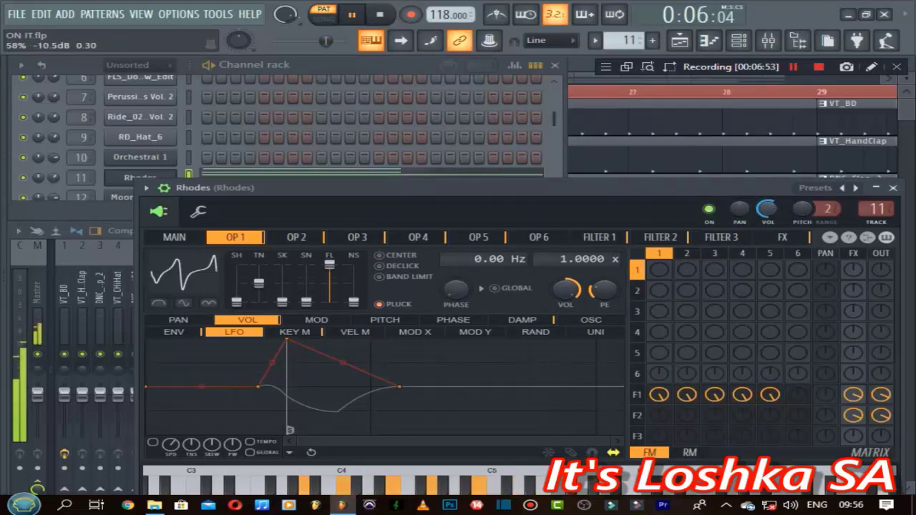
{"action": "left_click", "coordinate": [778, 213]}
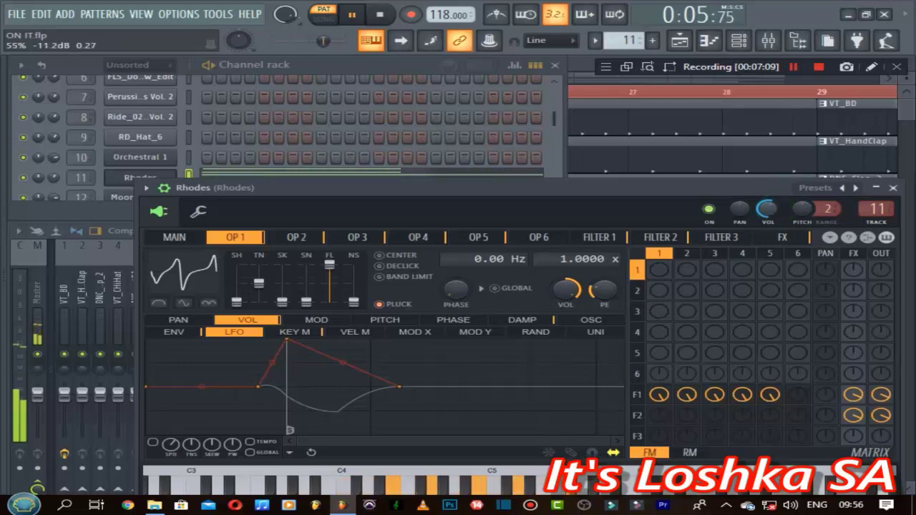
{"action": "key", "text": "space"}
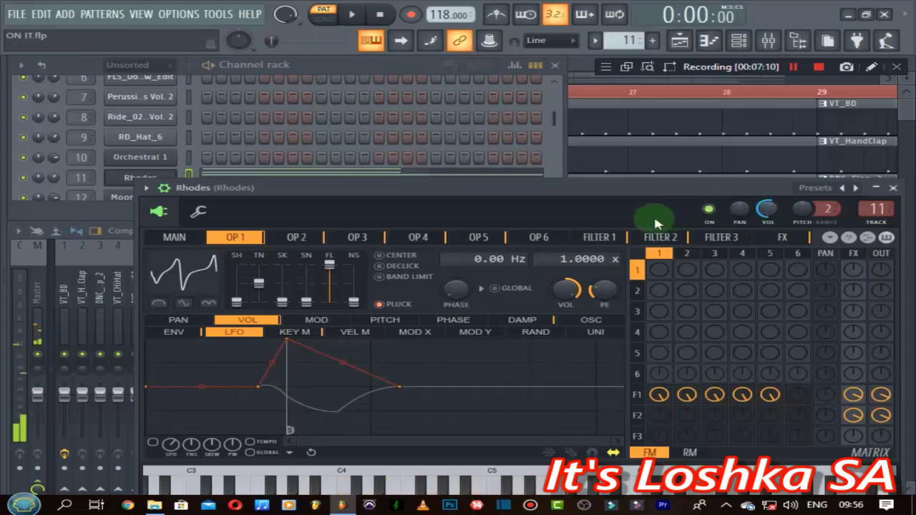
{"action": "left_click", "coordinate": [891, 189]}
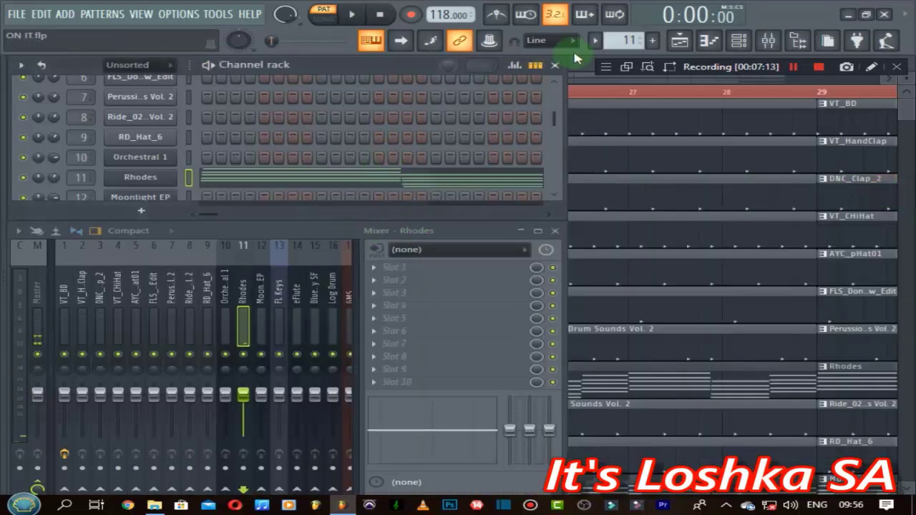
Select pattern 12 and open the Moonlight EP settings with the channel volume controls shown and within reach.
{"action": "scroll", "coordinate": [622, 40], "scroll_direction": "up", "scroll_amount": 1}
{"action": "scroll", "coordinate": [475, 139], "scroll_direction": "down", "scroll_amount": 2}
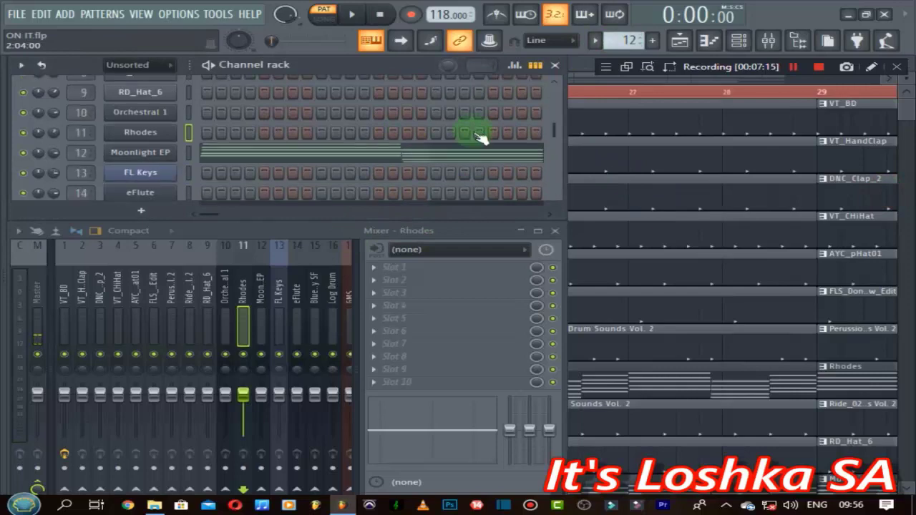
{"action": "scroll", "coordinate": [480, 137], "scroll_direction": "down", "scroll_amount": 1}
{"action": "left_click", "coordinate": [126, 135]}
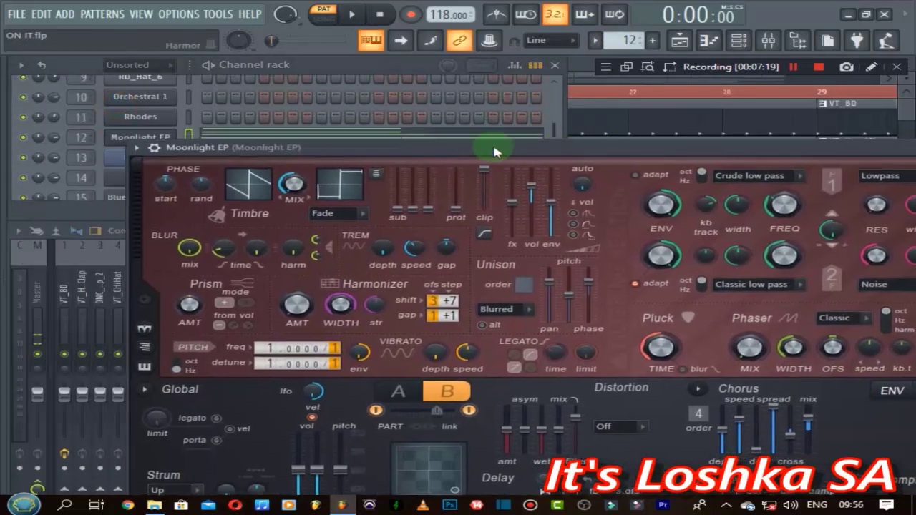
{"action": "left_click", "coordinate": [154, 148]}
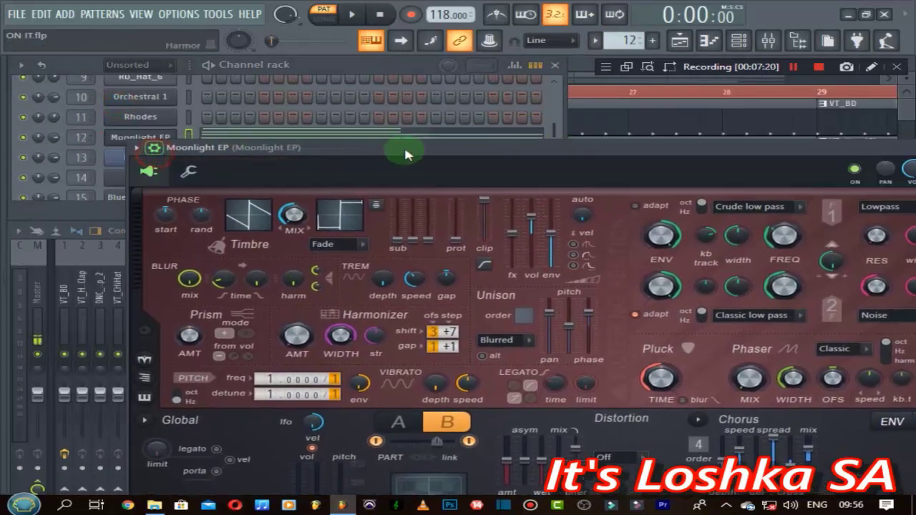
{"action": "left_click_drag", "start_coordinate": [405, 152], "coordinate": [590, 129]}
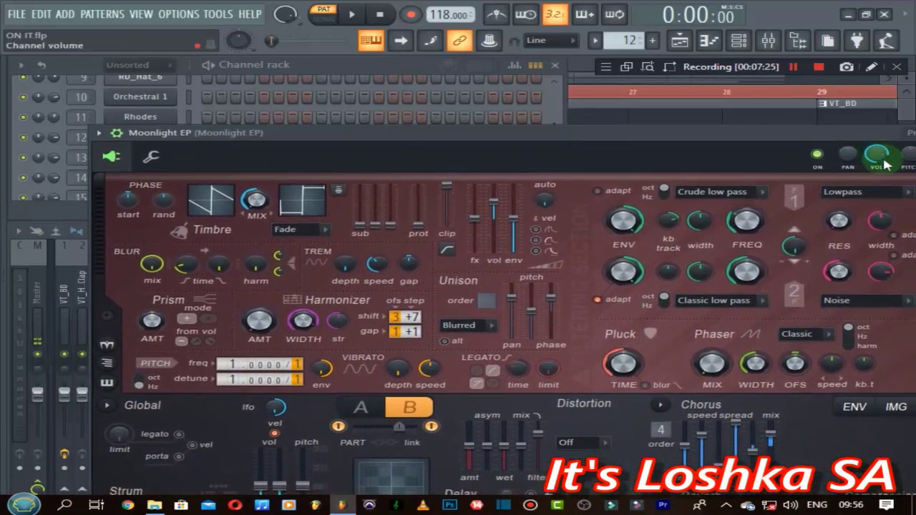
Play pattern 12 while setting the Moonlight EP channel volume to about 37%, and close its settings.
{"action": "key", "text": "space"}
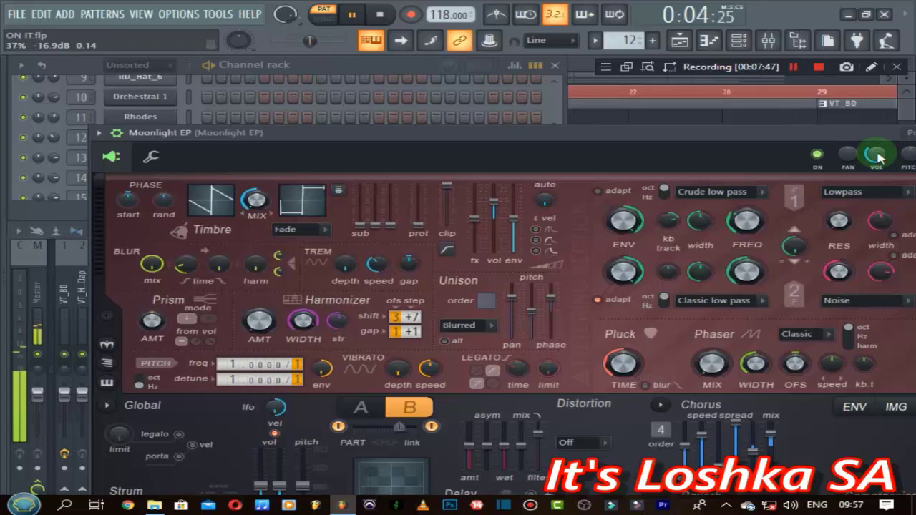
{"action": "key", "text": "space"}
{"action": "left_click_drag", "start_coordinate": [832, 134], "coordinate": [747, 146]}
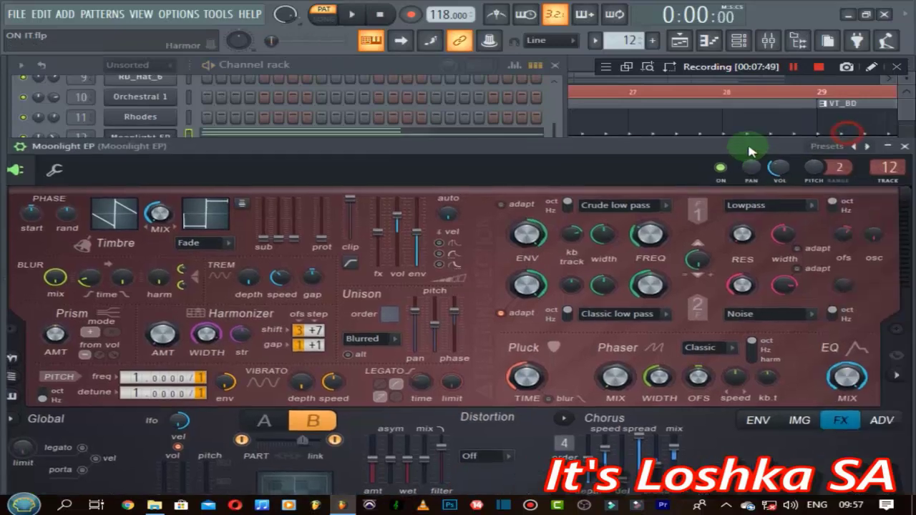
{"action": "left_click", "coordinate": [905, 146]}
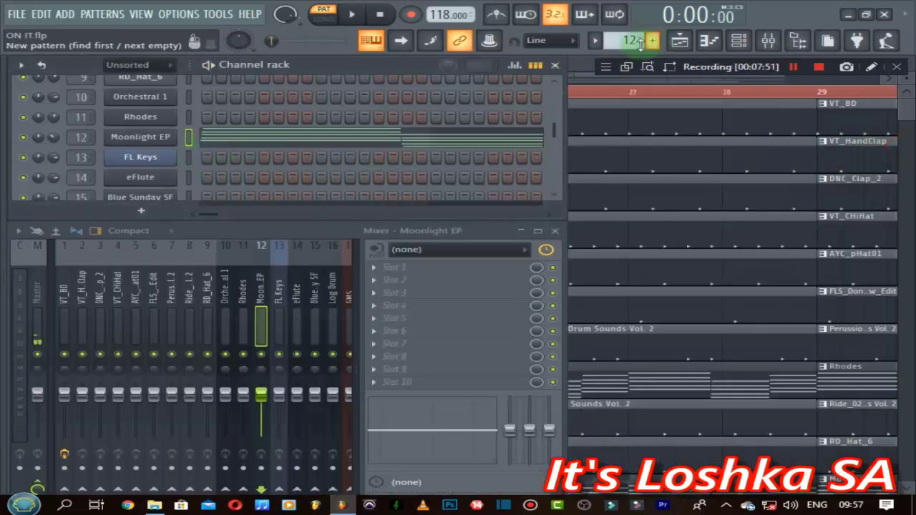
Select pattern 13 and open the FL Keys settings with the channel controls shown, clear of the channel rack.
{"action": "scroll", "coordinate": [639, 42], "scroll_direction": "down", "scroll_amount": 1}
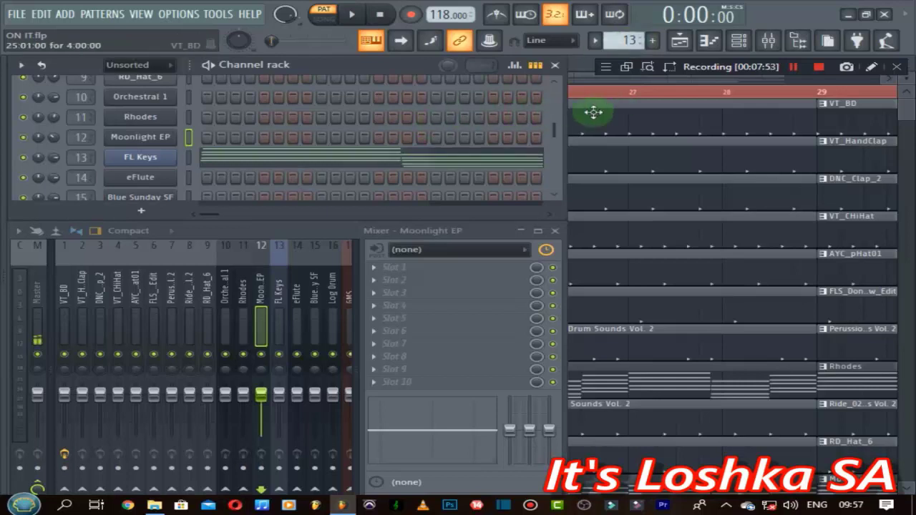
{"action": "left_click", "coordinate": [153, 157]}
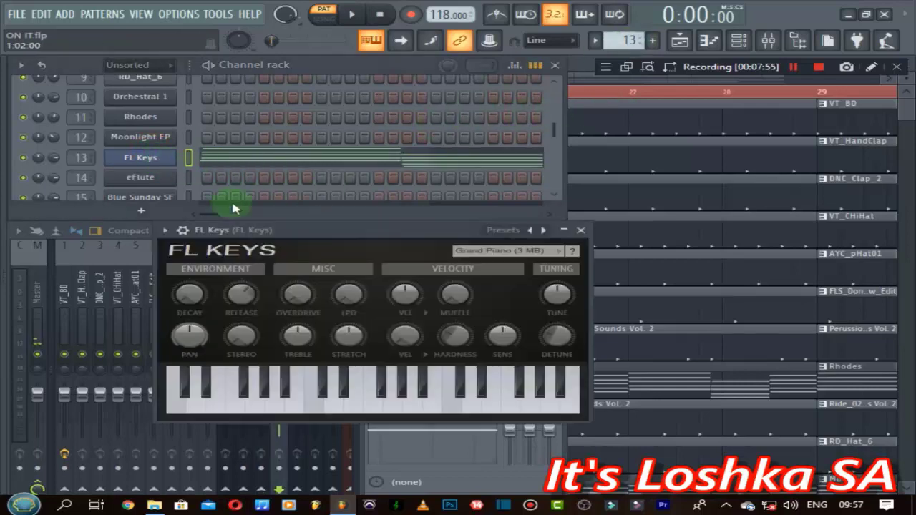
{"action": "left_click", "coordinate": [185, 230]}
{"action": "left_click_drag", "start_coordinate": [307, 229], "coordinate": [573, 220]}
Play pattern 13 while setting the FL Keys Hardness to -100% and Treble to 100%, and close its settings.
{"action": "key", "text": "space"}
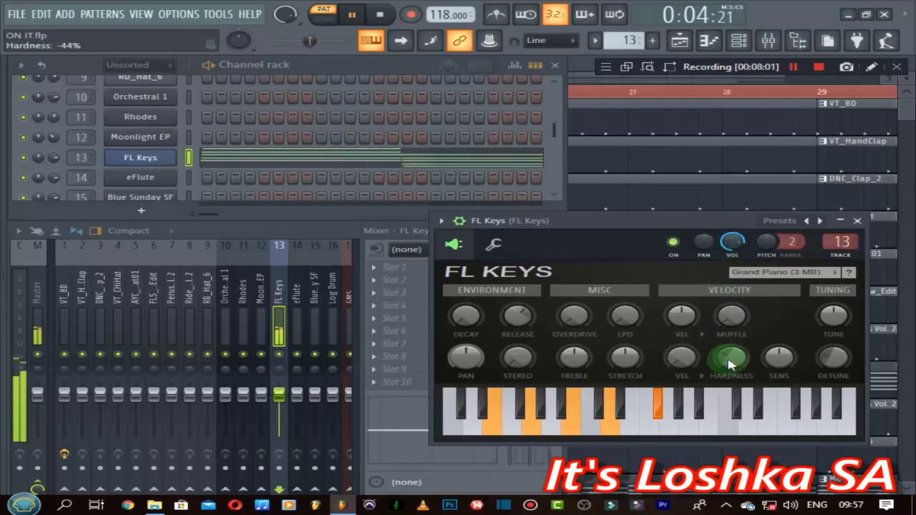
{"action": "mouse_move", "coordinate": [730, 365]}
{"action": "left_mouse_down"}
{"action": "mouse_move", "coordinate": [730, 355]}
{"action": "mouse_move", "coordinate": [730, 390]}
{"action": "mouse_move", "coordinate": [730, 359]}
{"action": "left_mouse_up"}
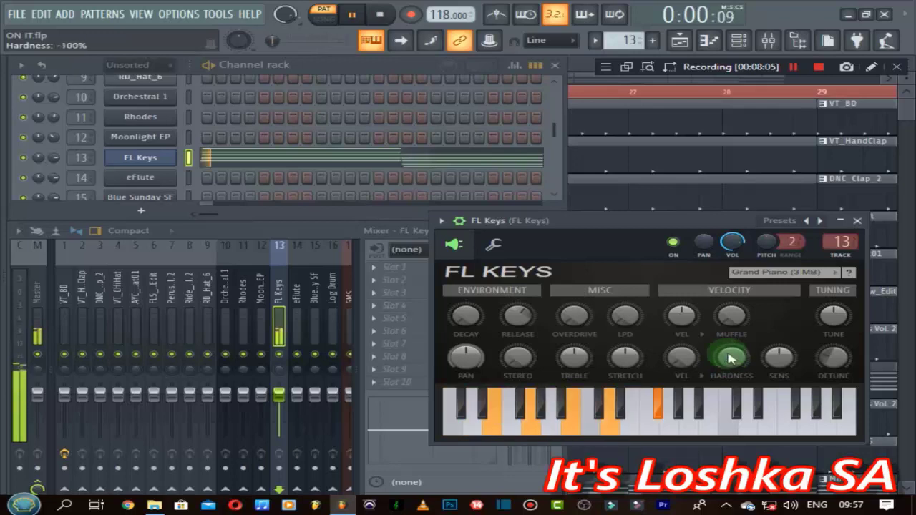
{"action": "left_click_drag", "start_coordinate": [574, 356], "coordinate": [574, 325]}
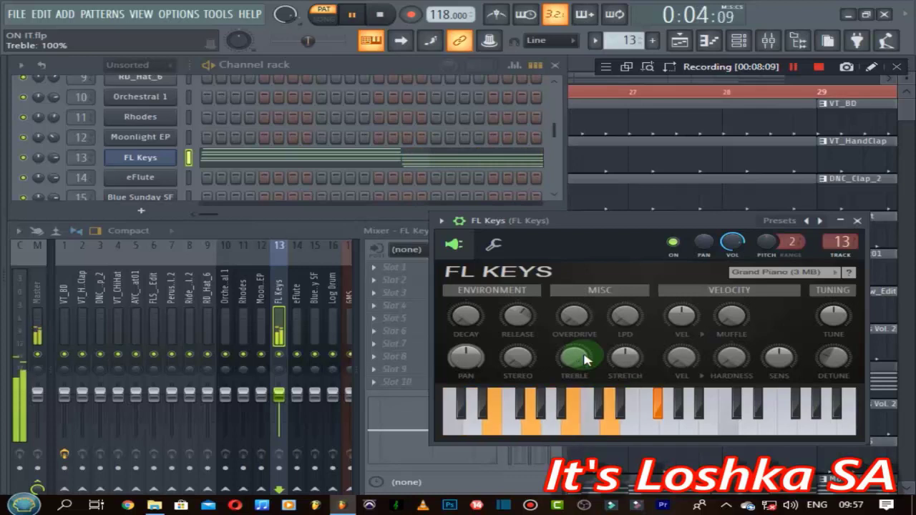
{"action": "left_click", "coordinate": [859, 222]}
{"action": "key", "text": "space"}
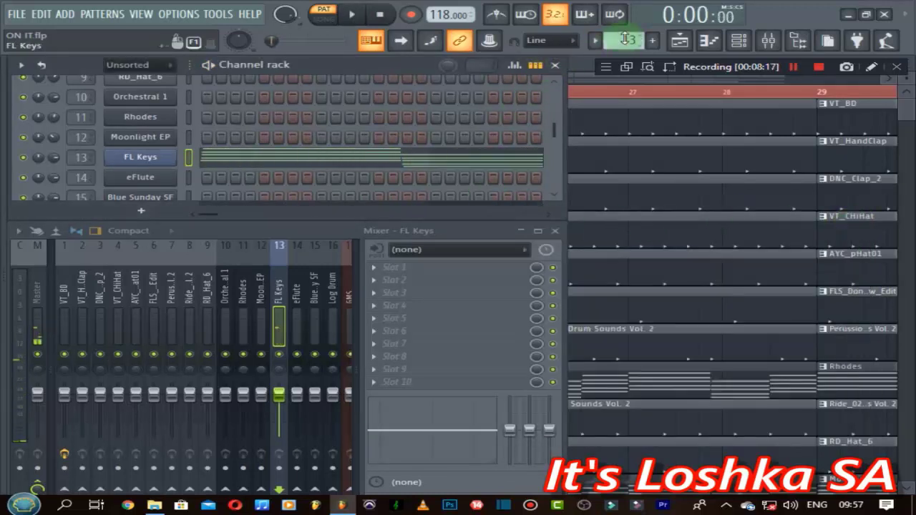
Select pattern 14 and listen to eFlute with its channel settings open, closing them and stopping playback when done.
{"action": "scroll", "coordinate": [627, 40], "scroll_direction": "up", "scroll_amount": 1}
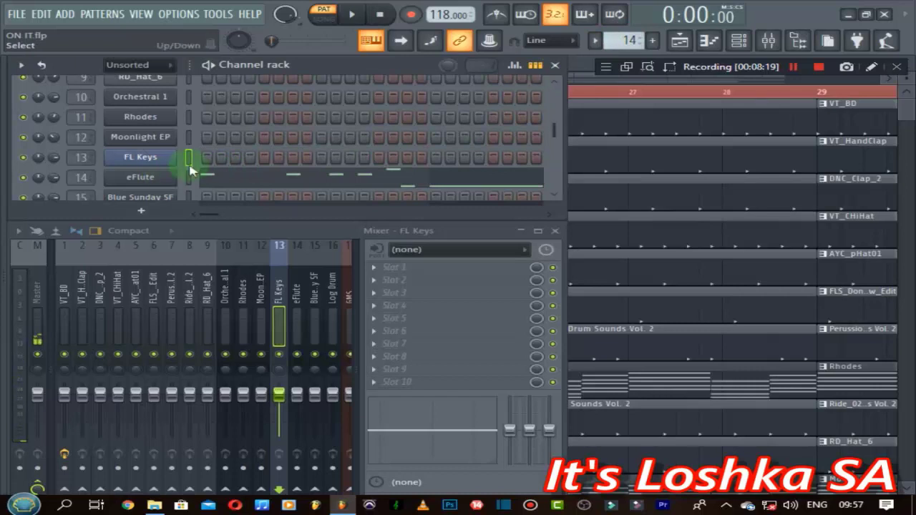
{"action": "left_click", "coordinate": [190, 177]}
{"action": "key", "text": "space"}
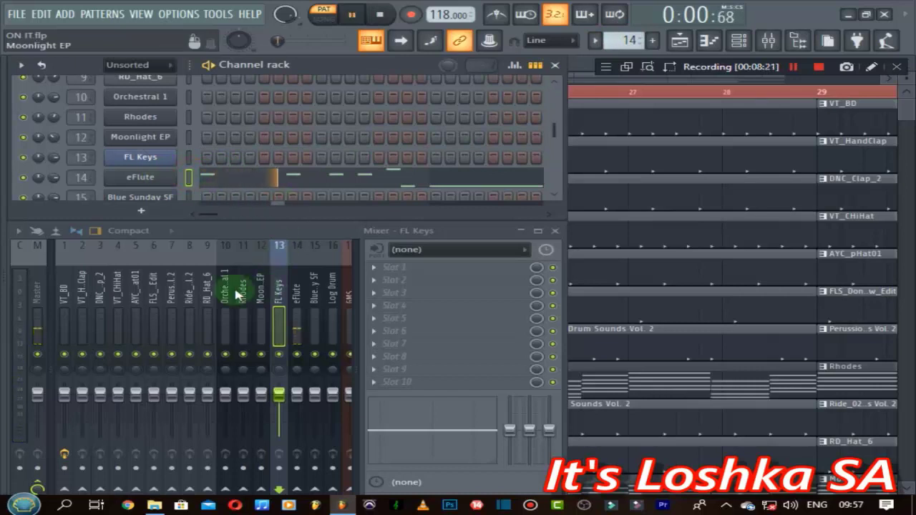
{"action": "left_click", "coordinate": [129, 177]}
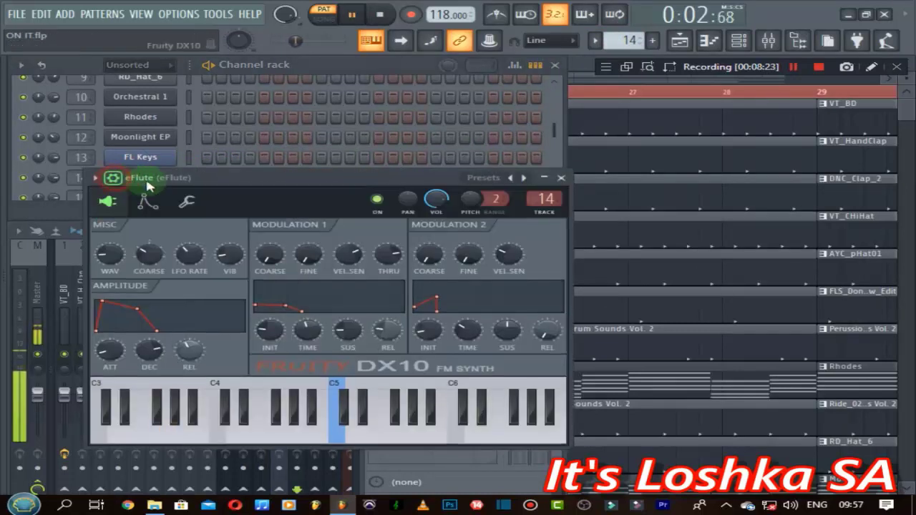
{"action": "left_click_drag", "start_coordinate": [271, 187], "coordinate": [473, 183]}
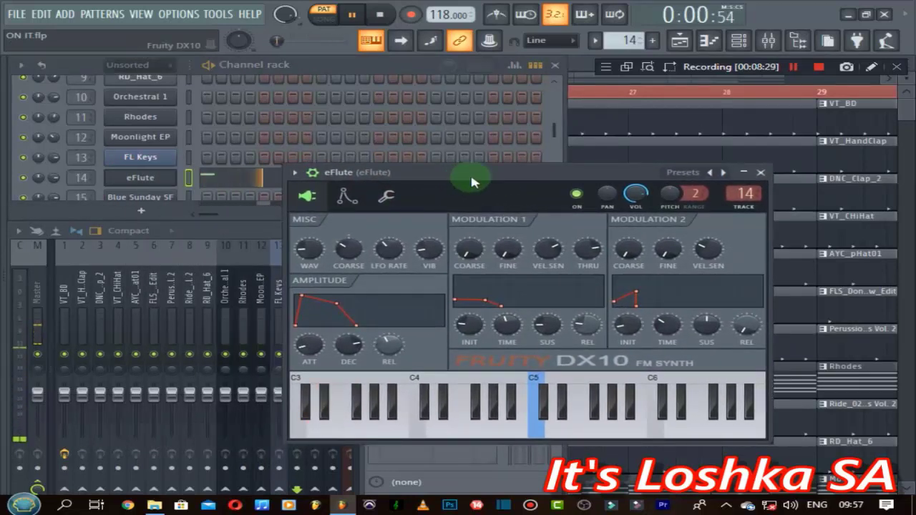
{"action": "left_click", "coordinate": [761, 173]}
{"action": "key", "text": "space"}
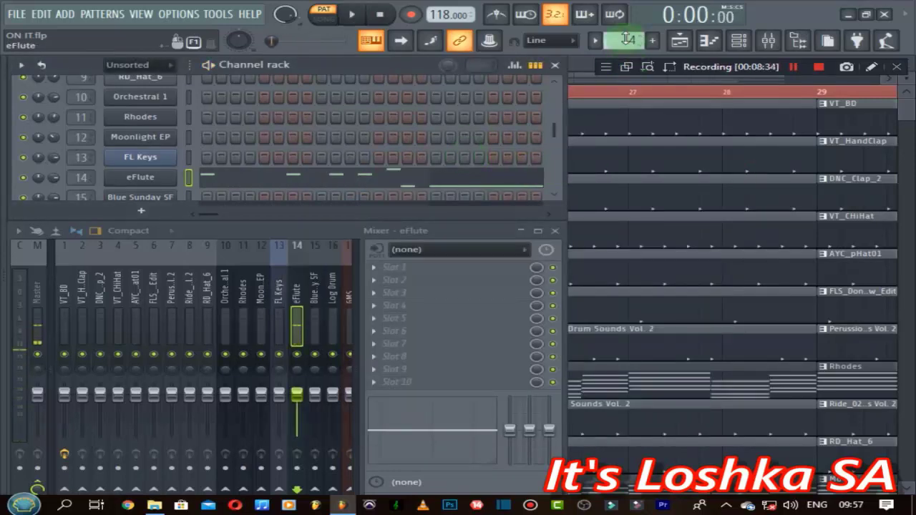
Select pattern 15, open the Blue Sunday SF channel settings, and move the window below the channel rack.
{"action": "scroll", "coordinate": [628, 40], "scroll_direction": "up", "scroll_amount": 1}
{"action": "left_click", "coordinate": [143, 196]}
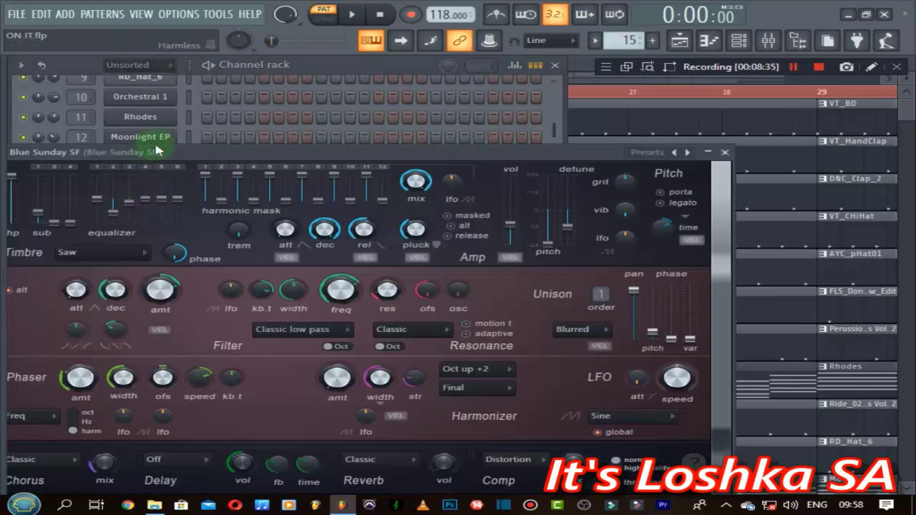
{"action": "left_click_drag", "start_coordinate": [157, 149], "coordinate": [405, 302]}
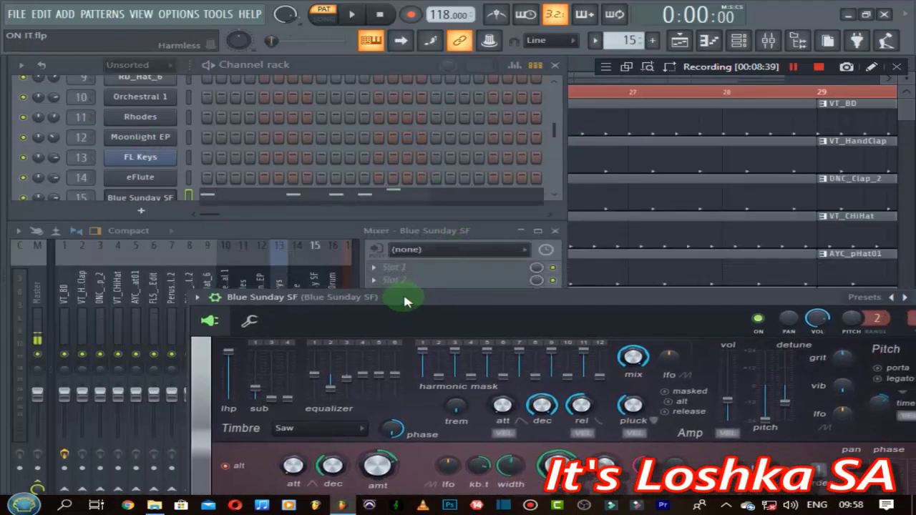
Play pattern 15 while lowering the Blue Sunday SF channel volume in stages to about 32%, and shift its window fully into view.
{"action": "key", "text": "space"}
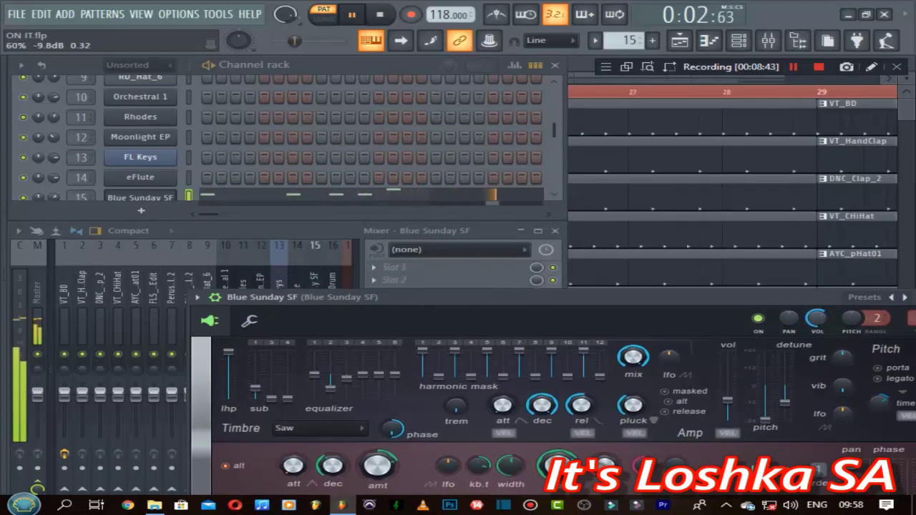
{"action": "left_click_drag", "start_coordinate": [816, 317], "coordinate": [816, 321]}
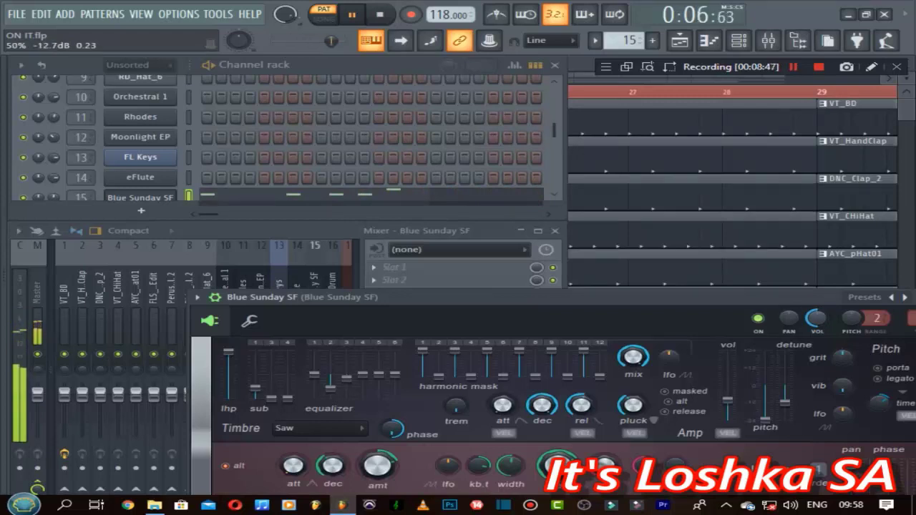
{"action": "key", "text": "space"}
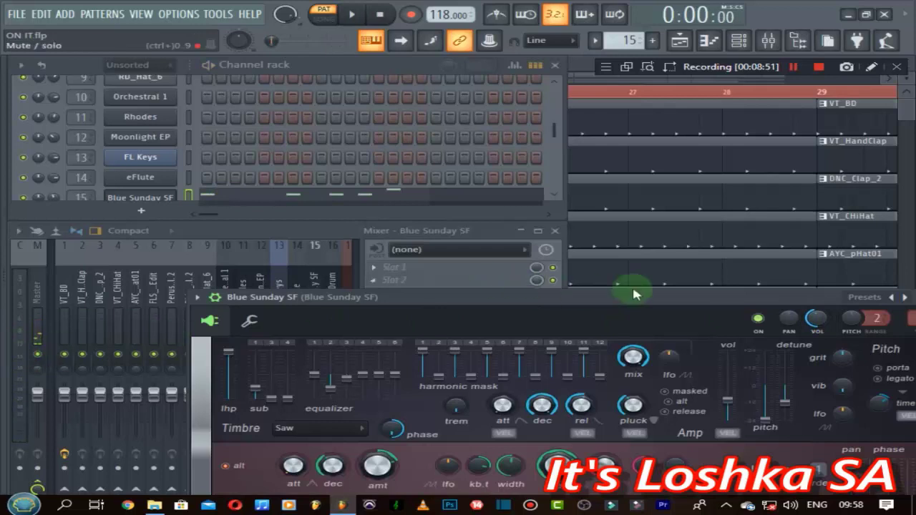
{"action": "key", "text": "space"}
{"action": "left_click_drag", "start_coordinate": [817, 320], "coordinate": [816, 329]}
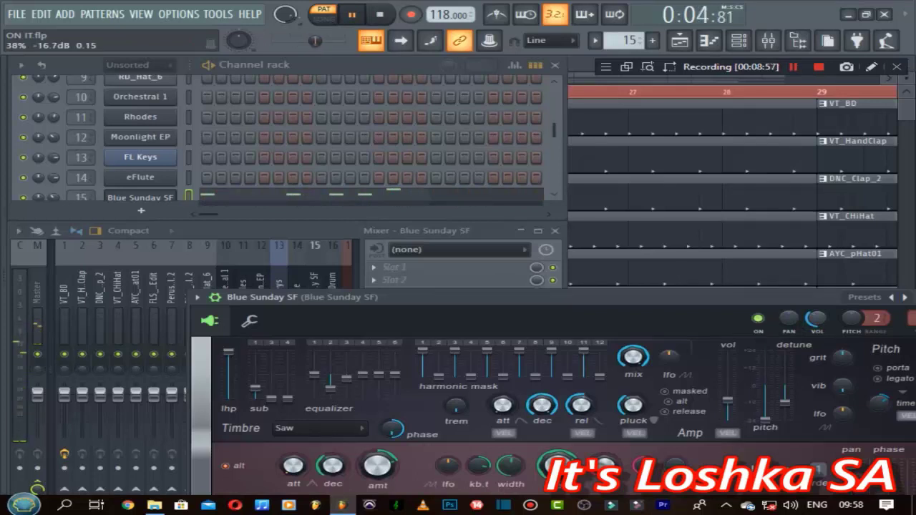
{"action": "mouse_move", "coordinate": [816, 329]}
{"action": "left_mouse_down"}
{"action": "mouse_move", "coordinate": [816, 320]}
{"action": "mouse_move", "coordinate": [811, 326]}
{"action": "left_mouse_up"}
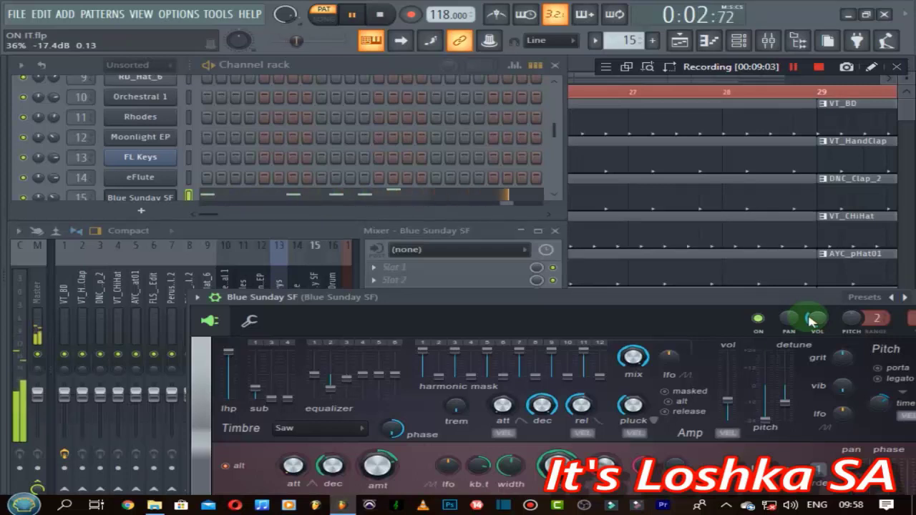
{"action": "left_click_drag", "start_coordinate": [811, 322], "coordinate": [810, 322]}
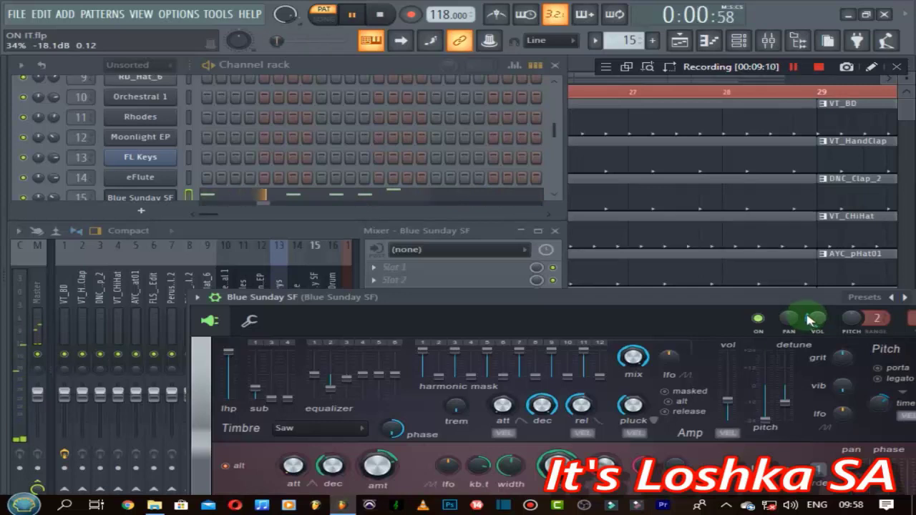
{"action": "left_click_drag", "start_coordinate": [808, 318], "coordinate": [809, 320]}
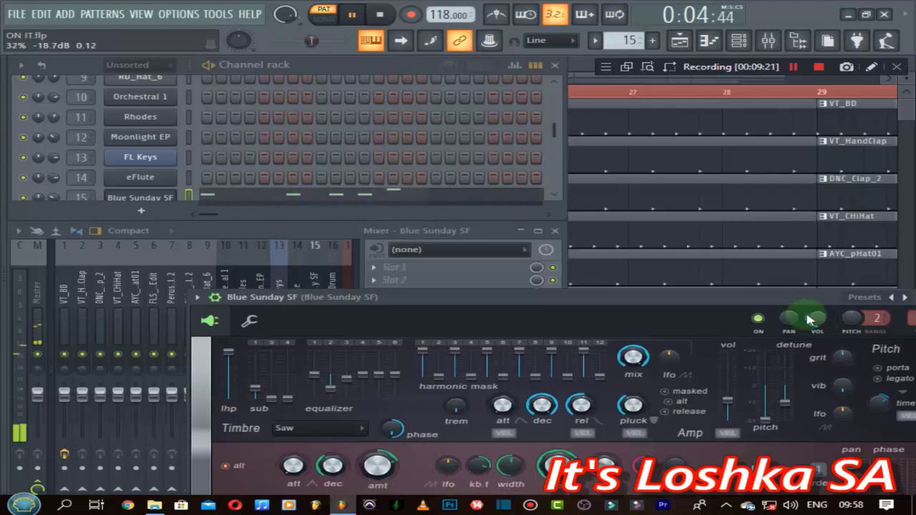
{"action": "key", "text": "space"}
{"action": "left_click", "coordinate": [814, 294]}
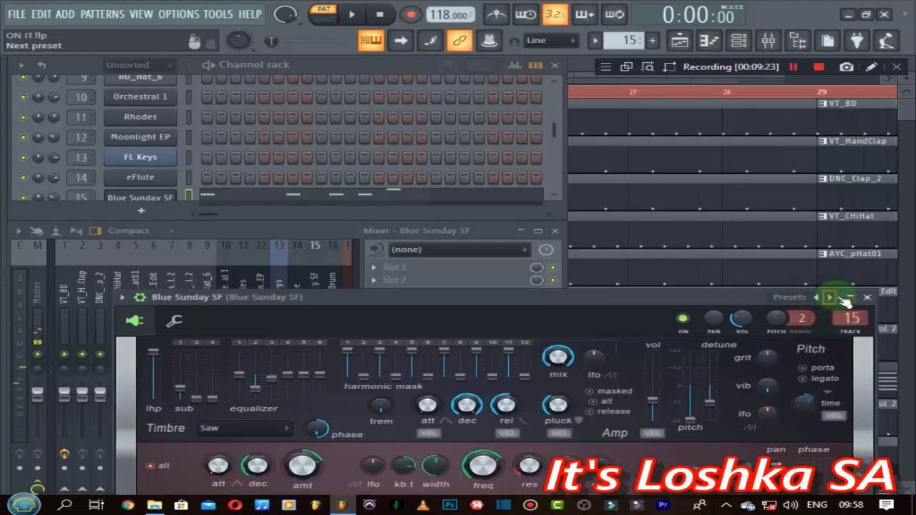
Close the Blue Sunday SF channel settings and select pattern 16, bringing the Log Drum channel into view.
{"action": "left_click", "coordinate": [868, 299]}
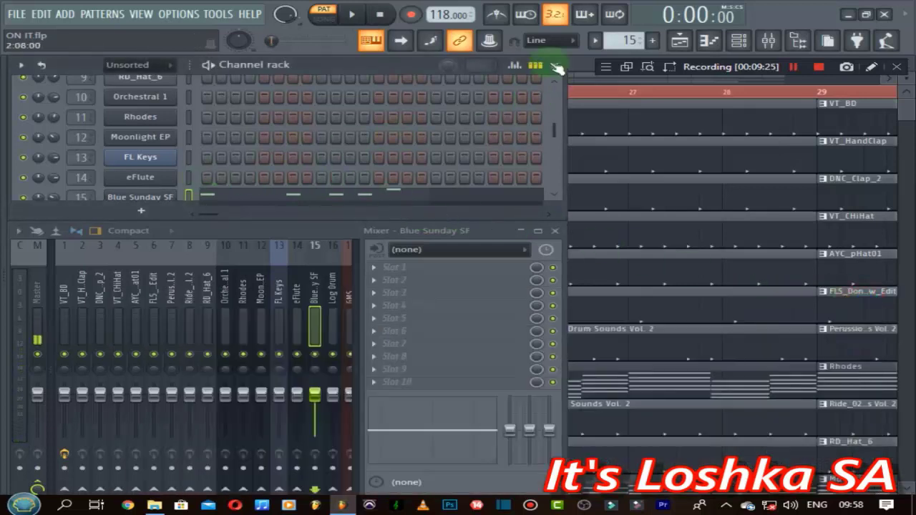
{"action": "scroll", "coordinate": [627, 40], "scroll_direction": "up", "scroll_amount": 1}
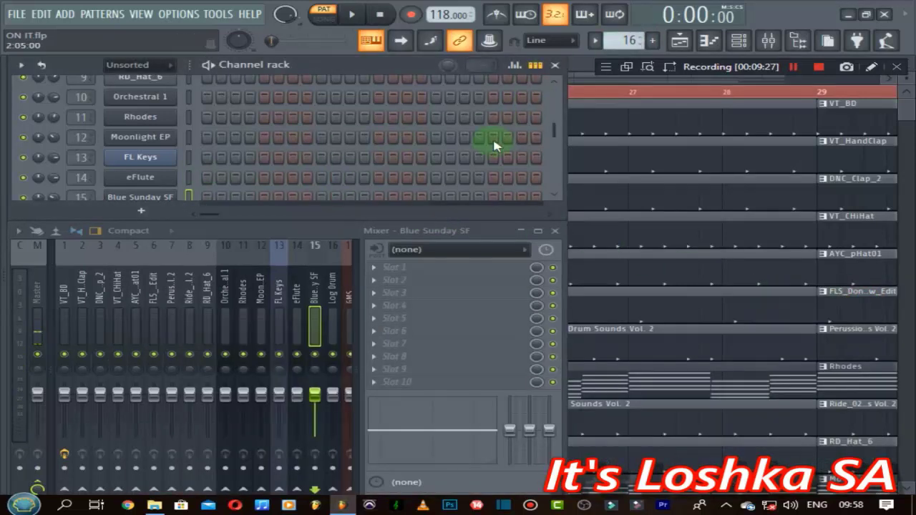
{"action": "scroll", "coordinate": [465, 133], "scroll_direction": "down", "scroll_amount": 3}
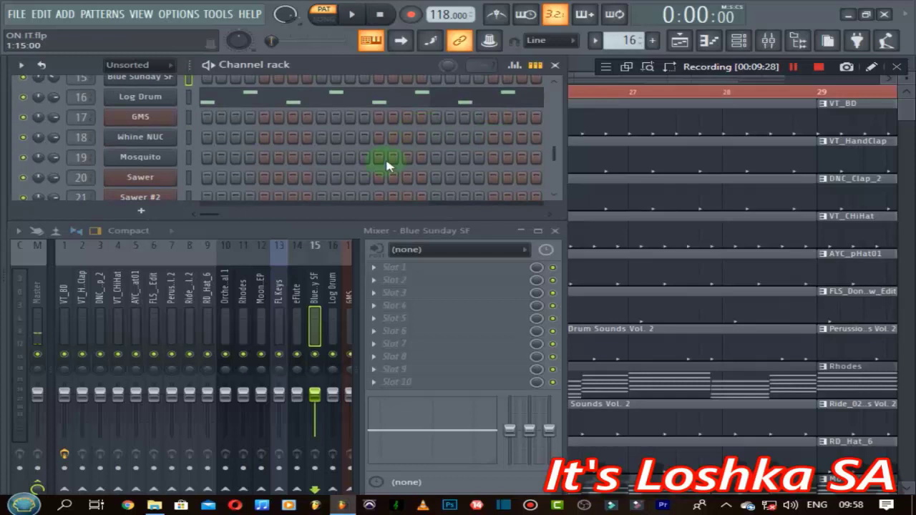
Open the Log Drum channel settings, play pattern 16 while setting the channel volume to about 77%, and close them.
{"action": "left_click", "coordinate": [166, 98]}
{"action": "left_click", "coordinate": [44, 127]}
{"action": "left_click_drag", "start_coordinate": [143, 130], "coordinate": [478, 166]}
{"action": "key", "text": "space"}
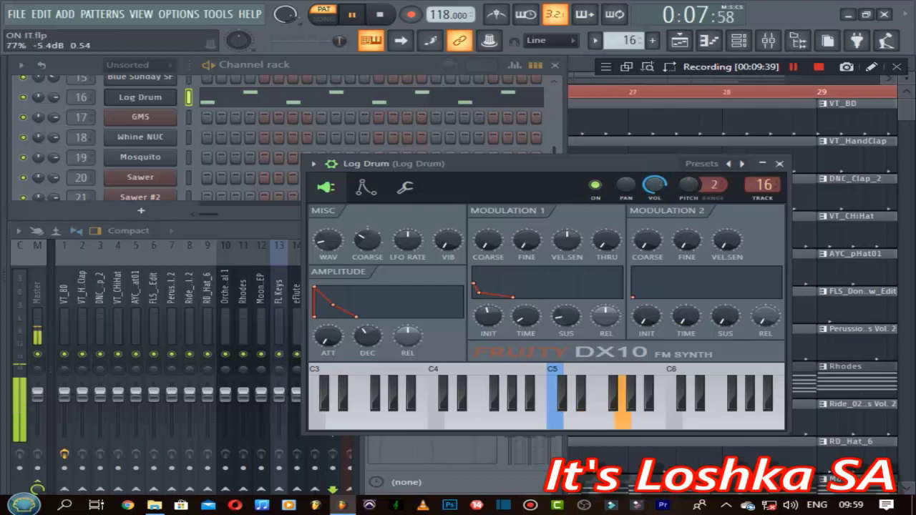
{"action": "left_click", "coordinate": [779, 165]}
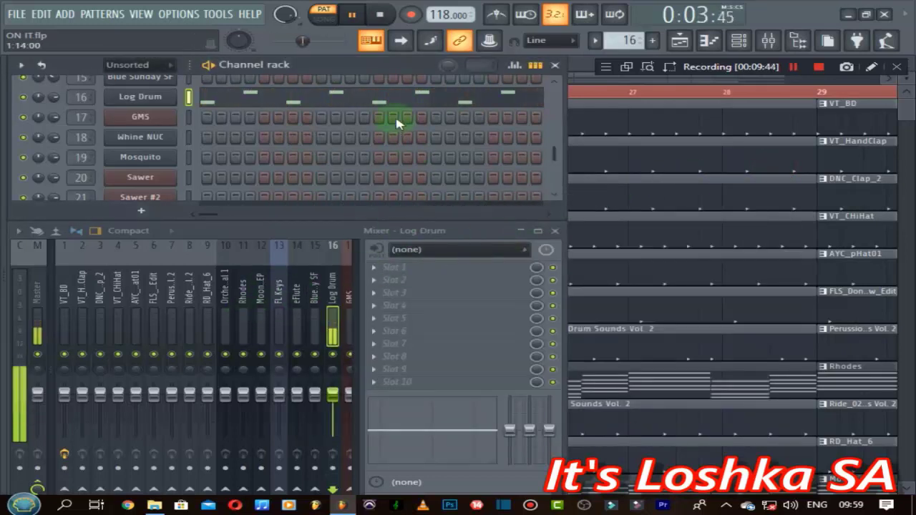
Play pattern 17 with the GMS channel settings open, lower the channel volume to about 70%, and stop playback.
{"action": "scroll", "coordinate": [622, 40], "scroll_direction": "up", "scroll_amount": 1}
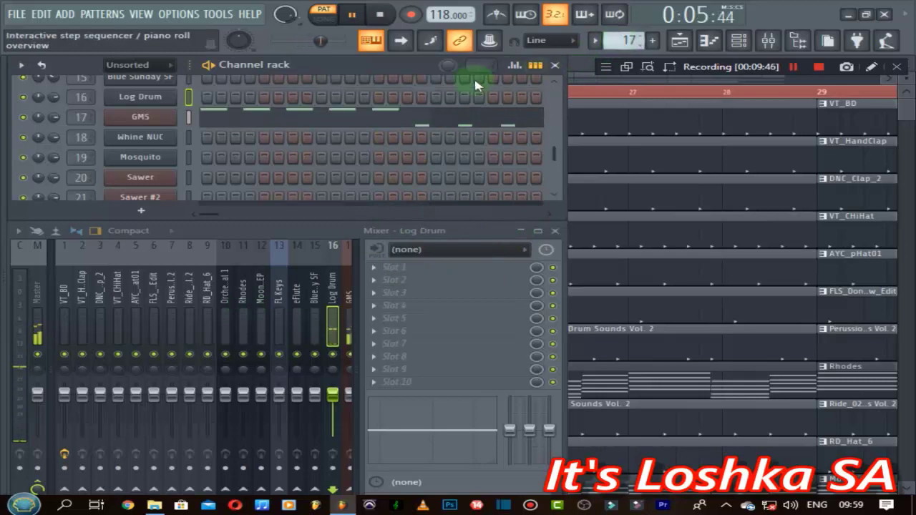
{"action": "left_click", "coordinate": [152, 120]}
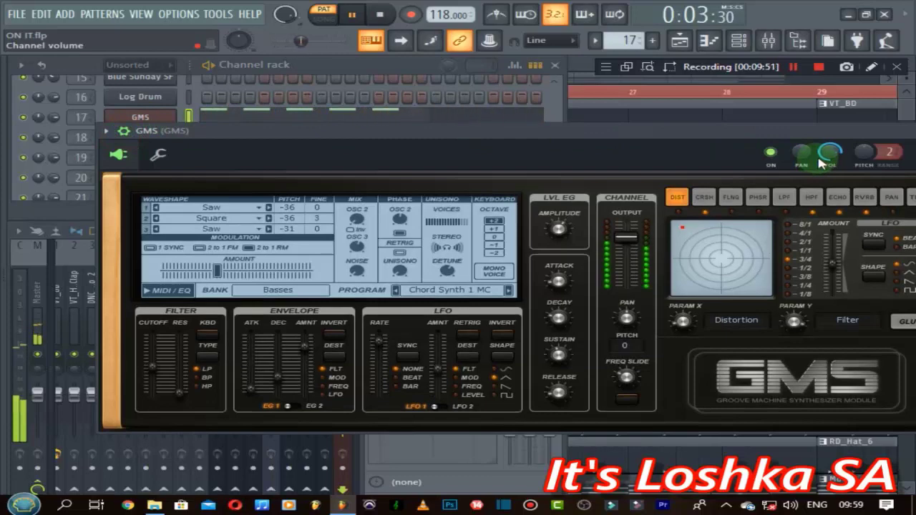
{"action": "left_click_drag", "start_coordinate": [830, 151], "coordinate": [834, 152]}
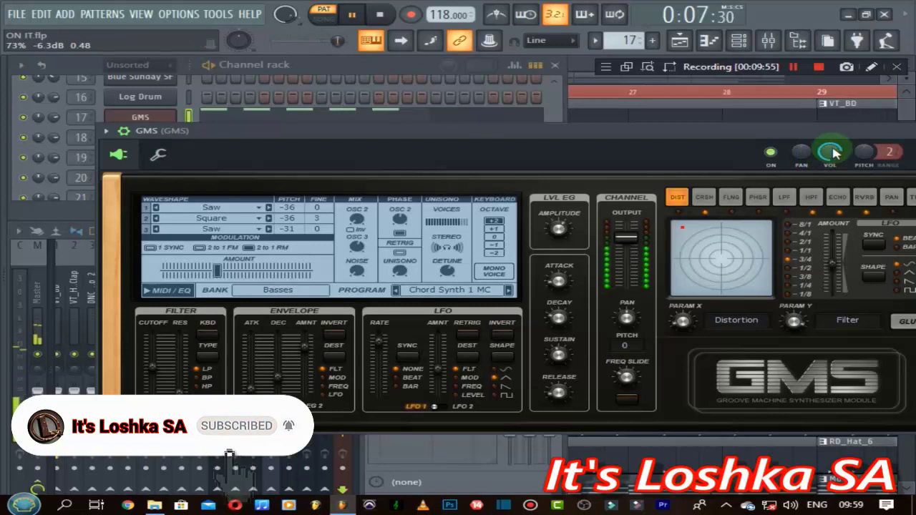
{"action": "left_click_drag", "start_coordinate": [832, 151], "coordinate": [833, 151]}
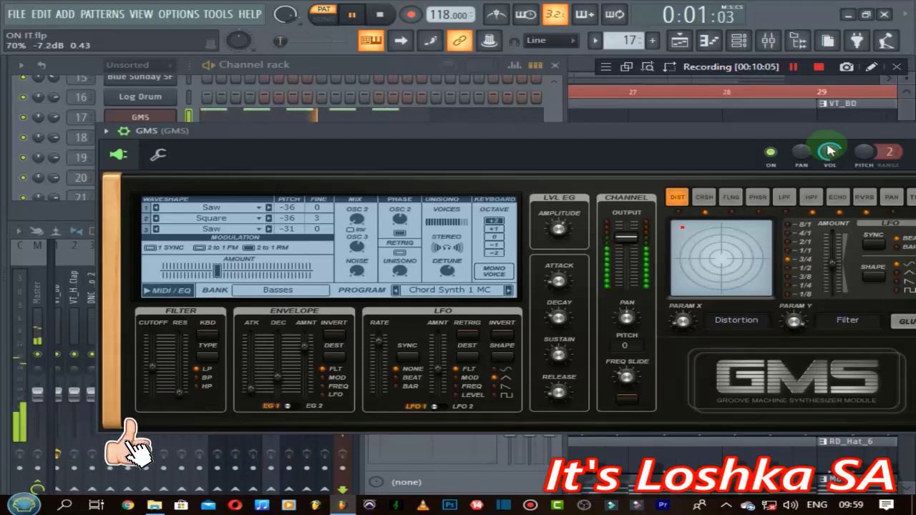
{"action": "key", "text": "space"}
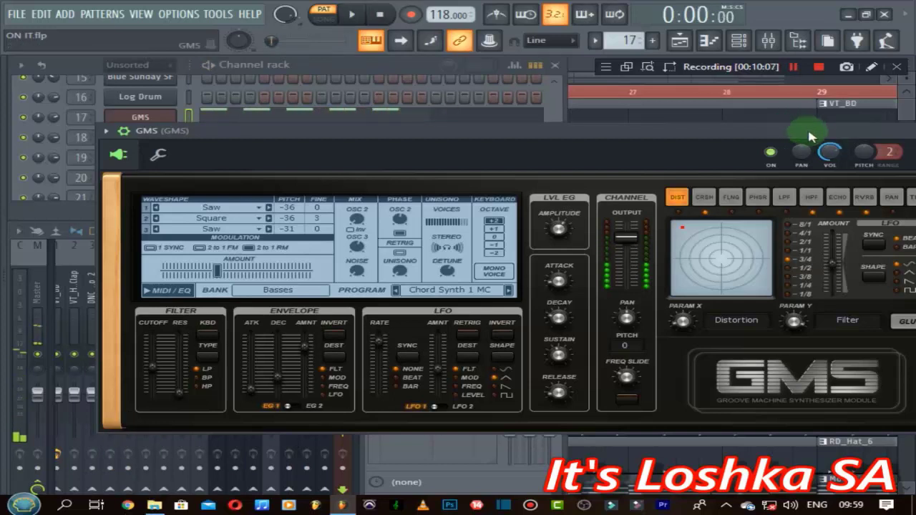
Replay pattern 17 to fine-tune the GMS channel volume to about 71%, and close its settings.
{"action": "key", "text": "space"}
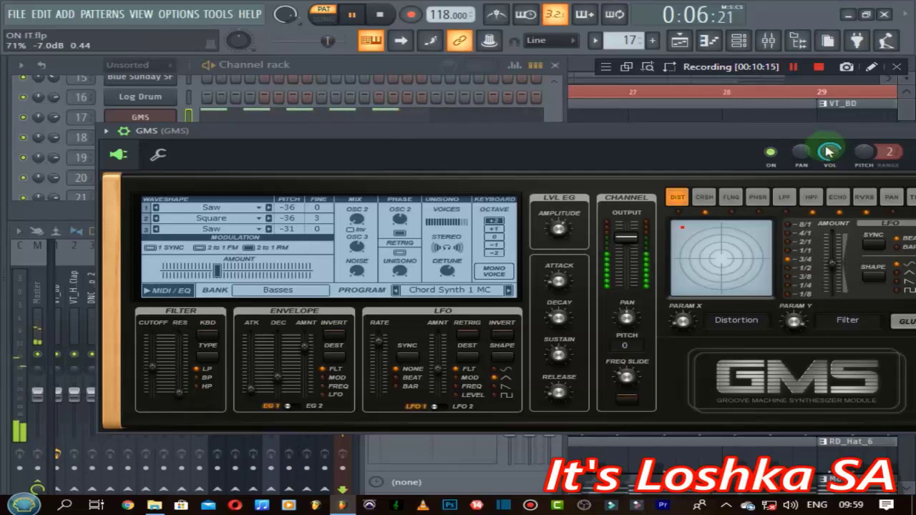
{"action": "key", "text": "space"}
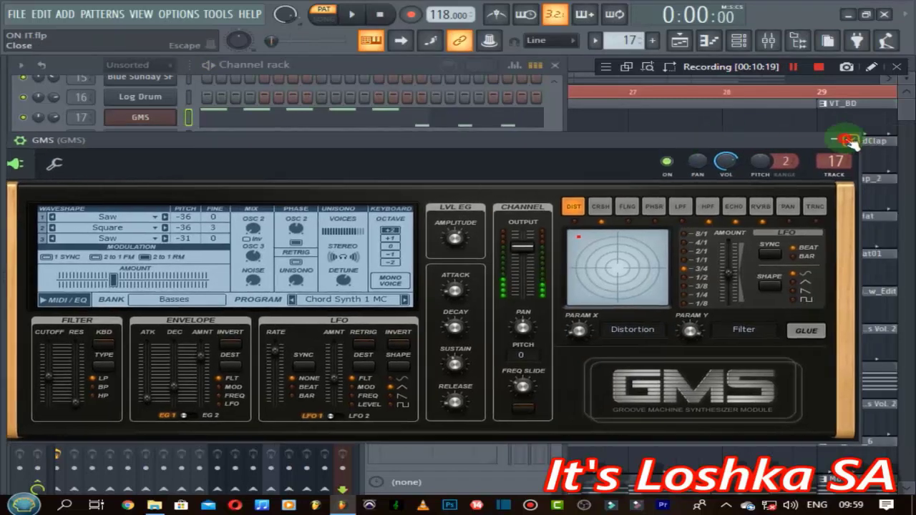
{"action": "left_click", "coordinate": [848, 140]}
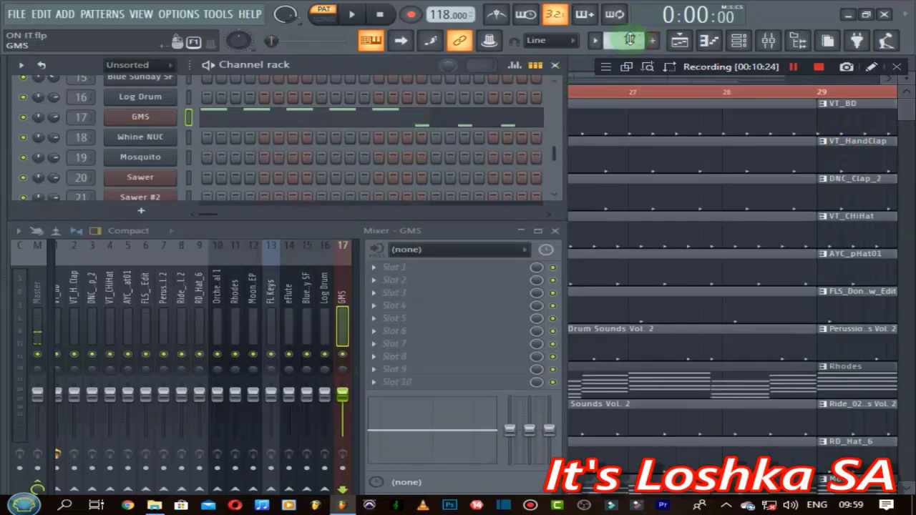
Select pattern 18, open the Whine NUC channel settings, and move the window so its volume control is accessible.
{"action": "scroll", "coordinate": [630, 40], "scroll_direction": "up", "scroll_amount": 1}
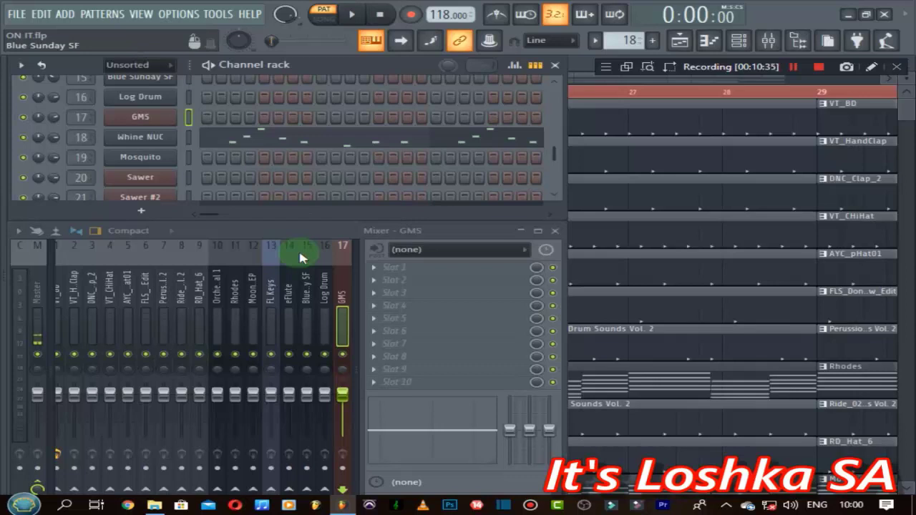
{"action": "left_click", "coordinate": [151, 140]}
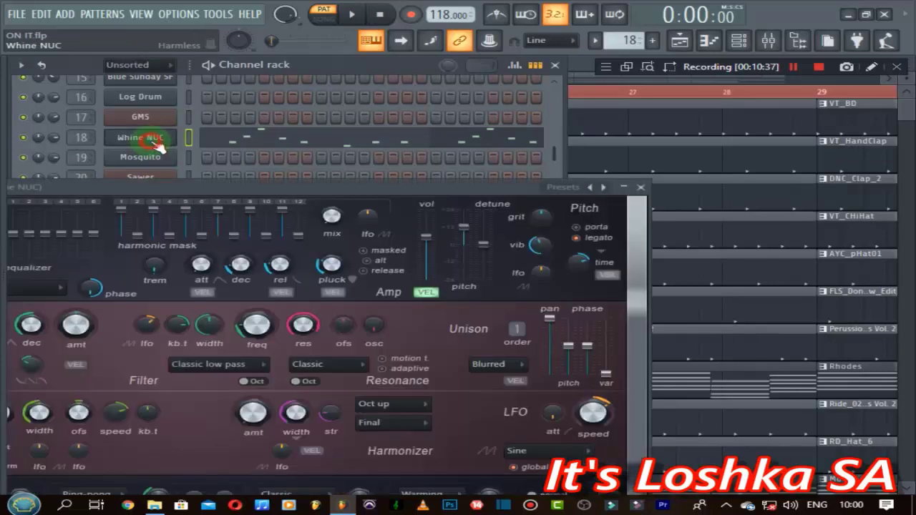
{"action": "left_click", "coordinate": [272, 185]}
{"action": "left_click", "coordinate": [78, 179]}
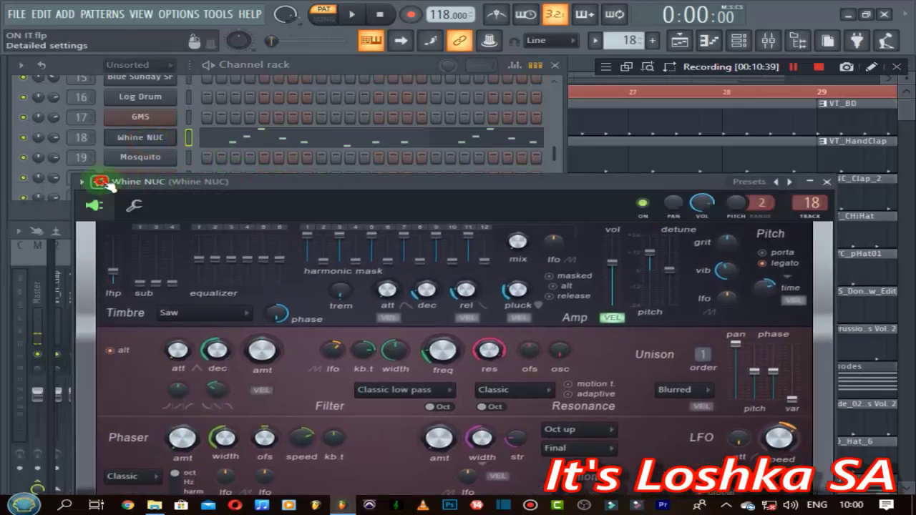
{"action": "left_click_drag", "start_coordinate": [350, 181], "coordinate": [422, 175]}
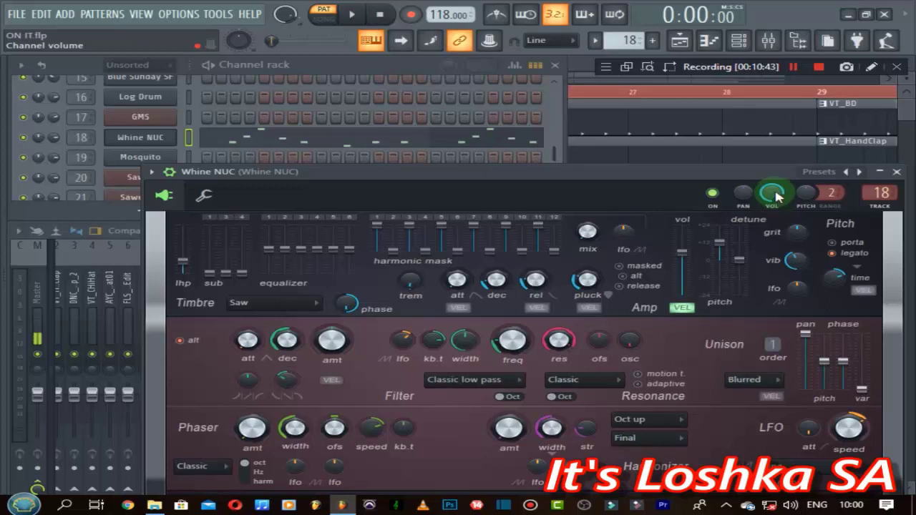
Play pattern 18 while lowering the Whine NUC channel volume in stages to about 19%, and stop playback.
{"action": "key", "text": "space"}
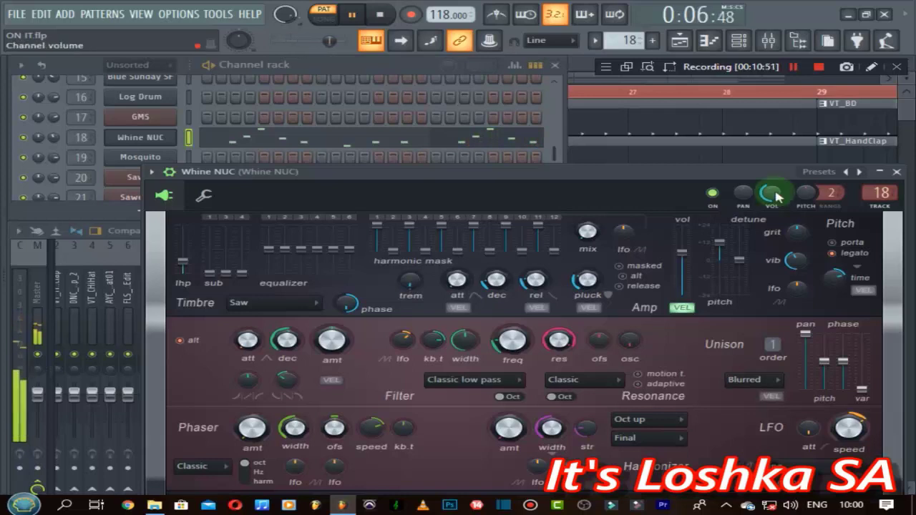
{"action": "mouse_move", "coordinate": [779, 198]}
{"action": "left_mouse_down"}
{"action": "mouse_move", "coordinate": [779, 207]}
{"action": "mouse_move", "coordinate": [777, 196]}
{"action": "left_mouse_up"}
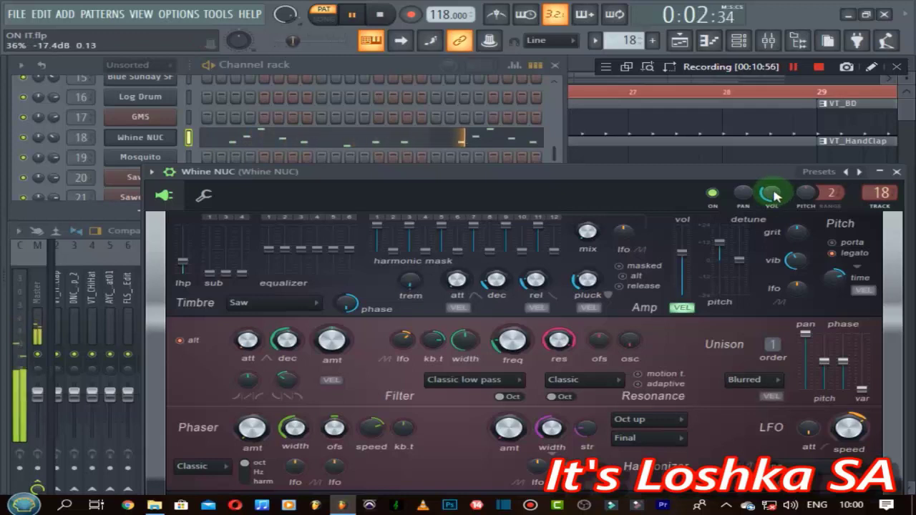
{"action": "left_click_drag", "start_coordinate": [777, 195], "coordinate": [776, 196]}
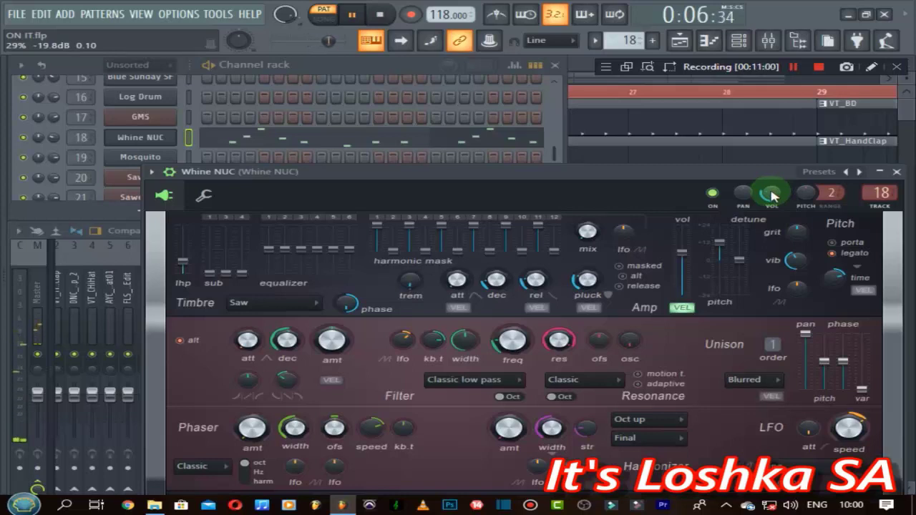
{"action": "left_click_drag", "start_coordinate": [773, 195], "coordinate": [772, 197]}
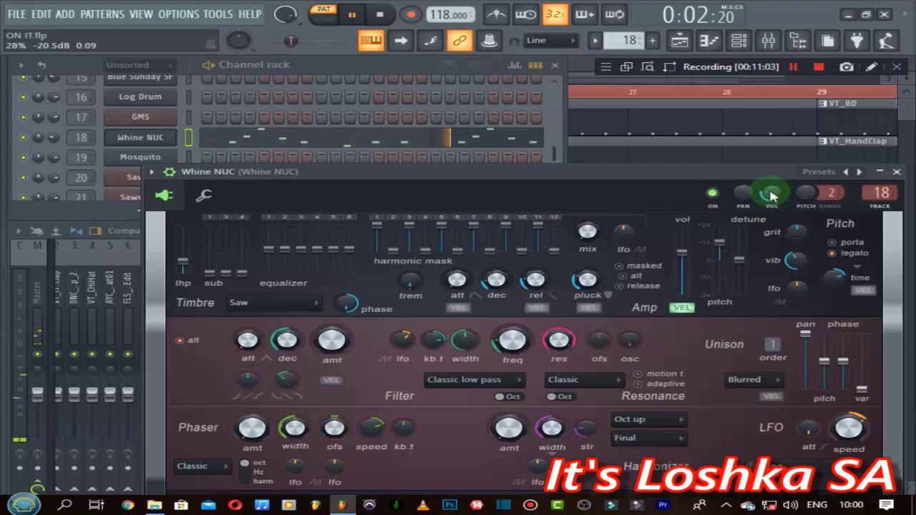
{"action": "left_click_drag", "start_coordinate": [773, 194], "coordinate": [771, 194]}
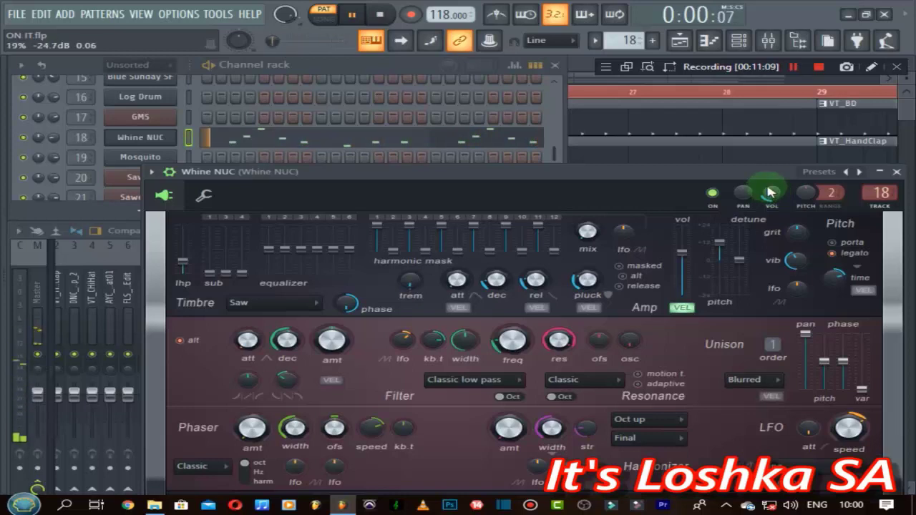
{"action": "key", "text": "space"}
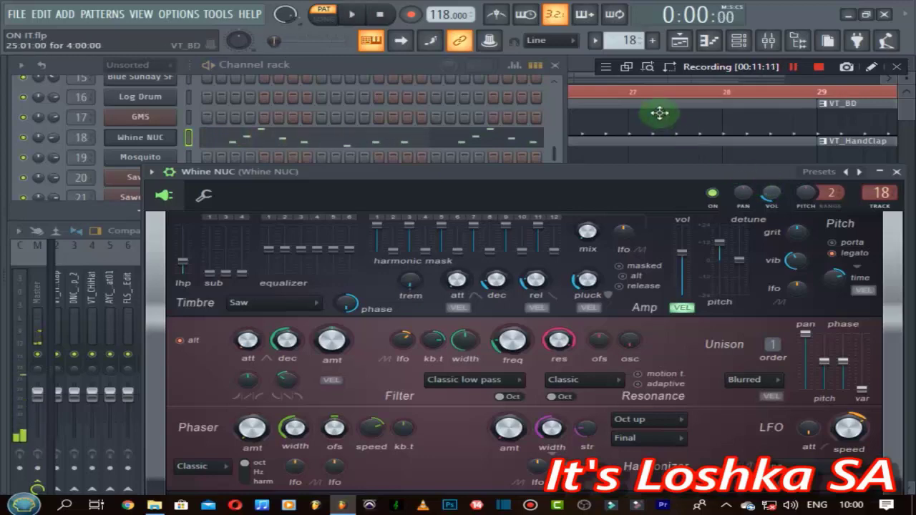
In the playlist, raise the end point of the Whine NUC pluck decay length automation on Track 13 to 82% at bar 48.
{"action": "left_click", "coordinate": [679, 40]}
{"action": "scroll", "coordinate": [587, 256], "scroll_direction": "down", "scroll_amount": 2}
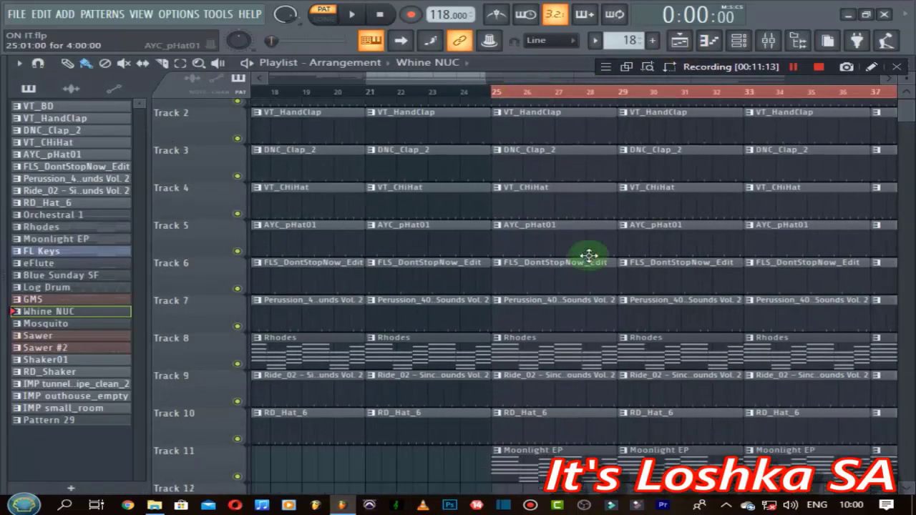
{"action": "scroll", "coordinate": [587, 239], "scroll_direction": "down", "scroll_amount": 6}
{"action": "scroll", "coordinate": [492, 97], "scroll_direction": "down", "scroll_amount": 3}
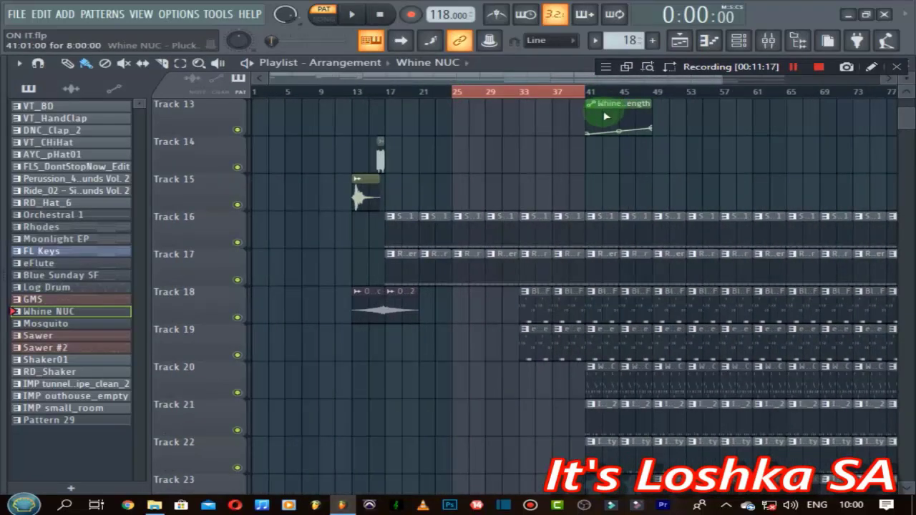
{"action": "left_click_drag", "start_coordinate": [650, 129], "coordinate": [657, 129]}
{"action": "right_click", "coordinate": [654, 129]}
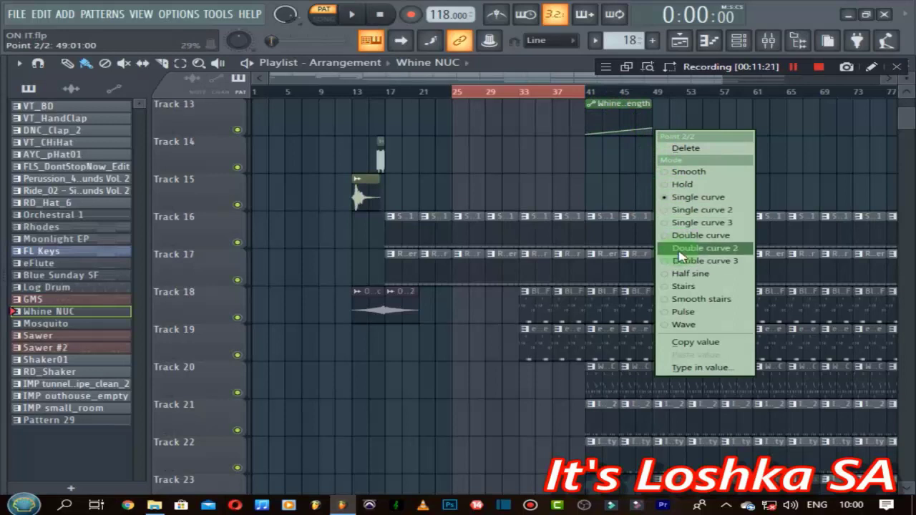
{"action": "left_click", "coordinate": [656, 129]}
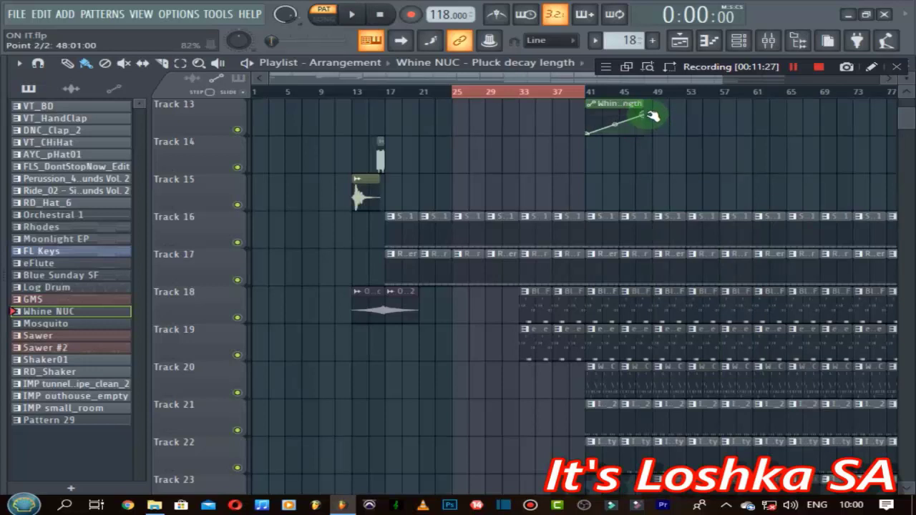
Raise the automation clip's start point and match it to the end point by copying and pasting the 82% value.
{"action": "left_click_drag", "start_coordinate": [581, 131], "coordinate": [587, 119]}
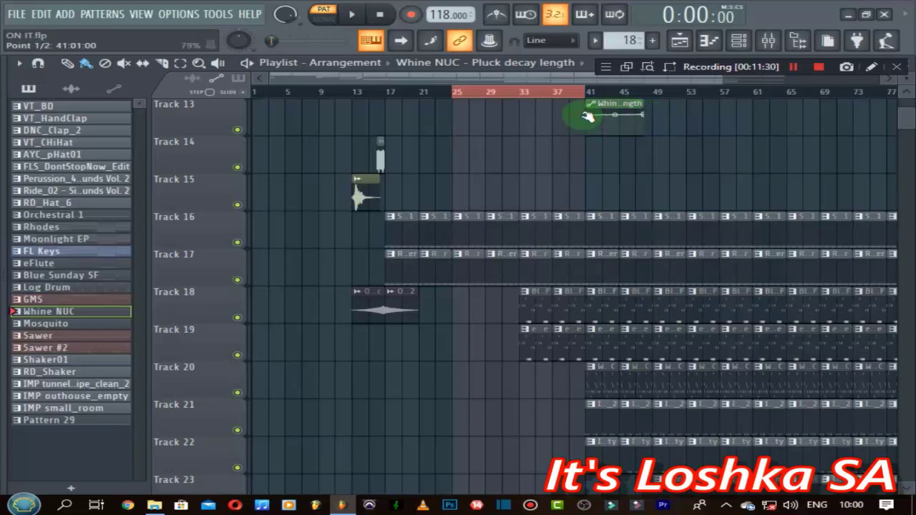
{"action": "right_click", "coordinate": [648, 115]}
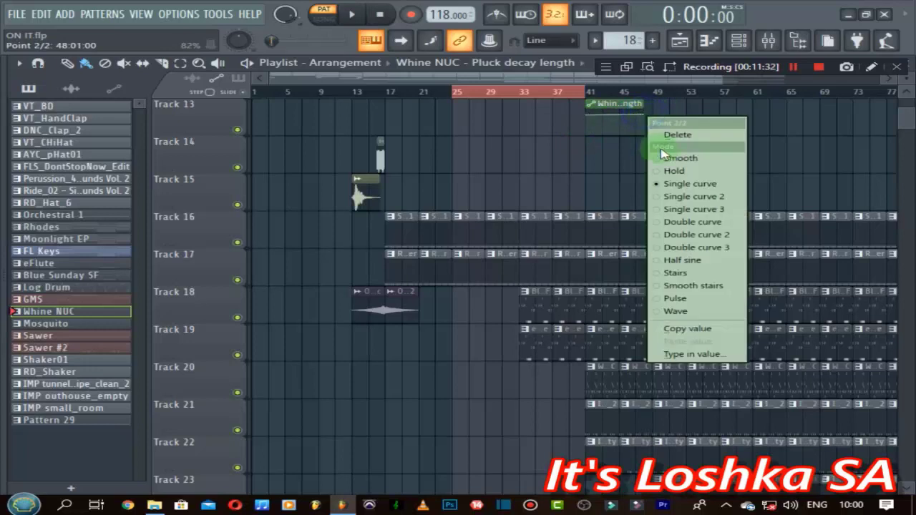
{"action": "left_click", "coordinate": [676, 329]}
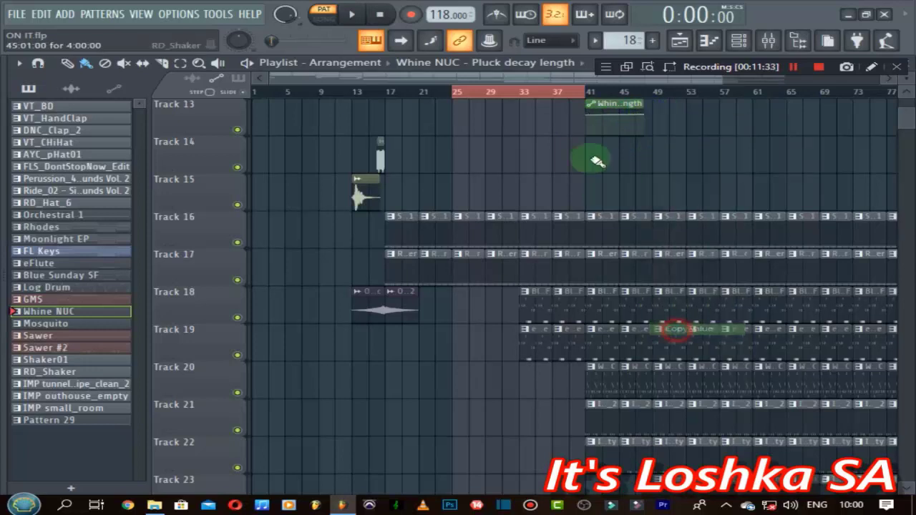
{"action": "right_click", "coordinate": [585, 116]}
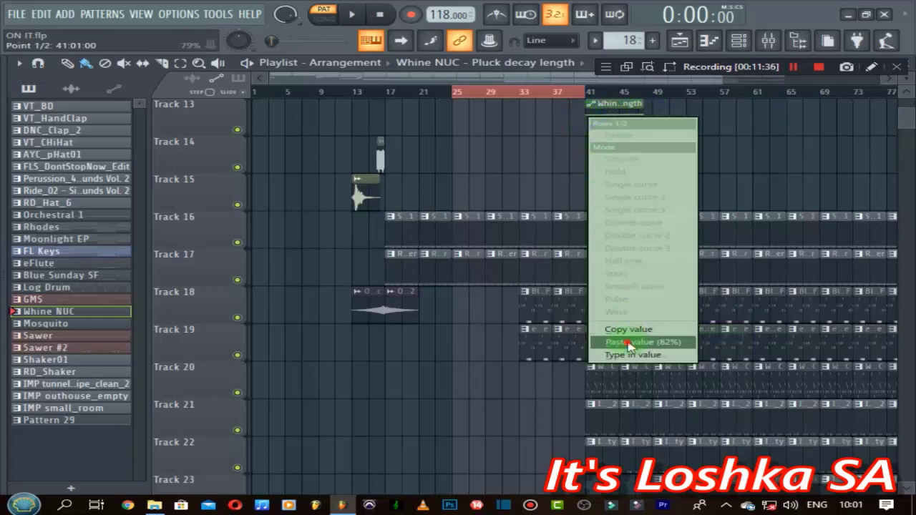
{"action": "left_click", "coordinate": [608, 339]}
Play pattern 18, show the mixer, close the playlist, and set the Whine NUC channel volume to about 23%.
{"action": "key", "text": "space"}
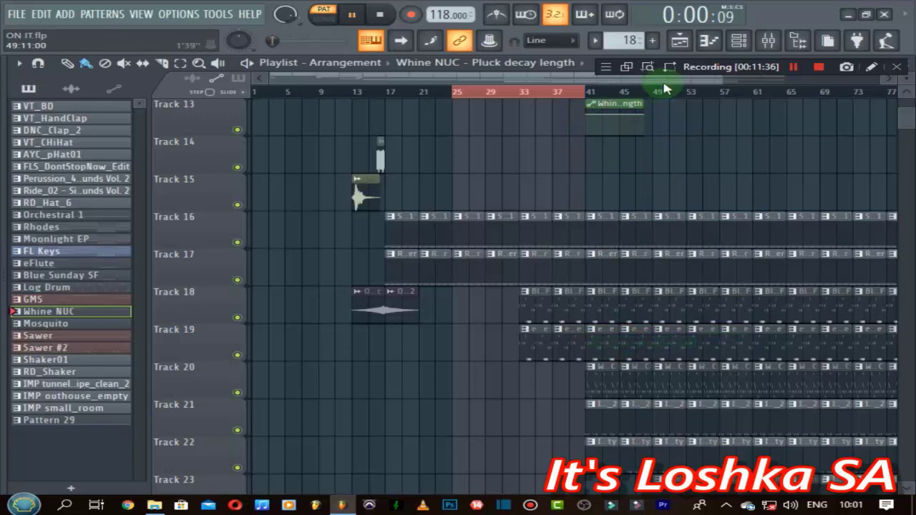
{"action": "left_click", "coordinate": [768, 41]}
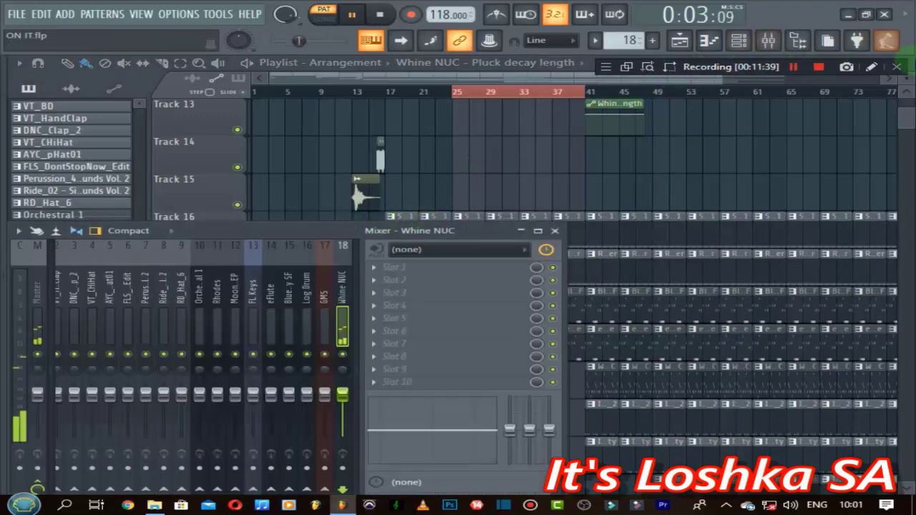
{"action": "left_click", "coordinate": [897, 66]}
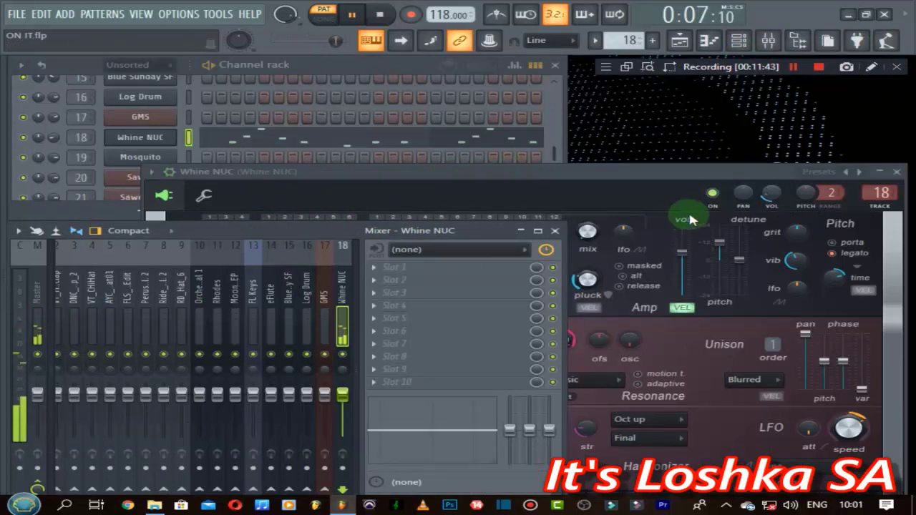
{"action": "left_click", "coordinate": [771, 194]}
{"action": "left_click_drag", "start_coordinate": [770, 195], "coordinate": [769, 199]}
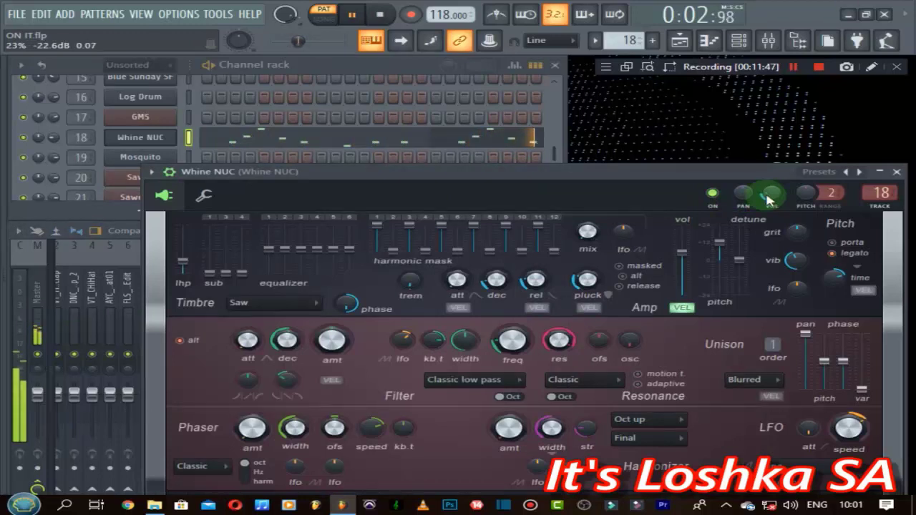
Fine-tune the Whine NUC channel volume during playback, settling on about 23%, and stop playback and close its window.
{"action": "scroll", "coordinate": [768, 201], "scroll_direction": "up", "scroll_amount": 2}
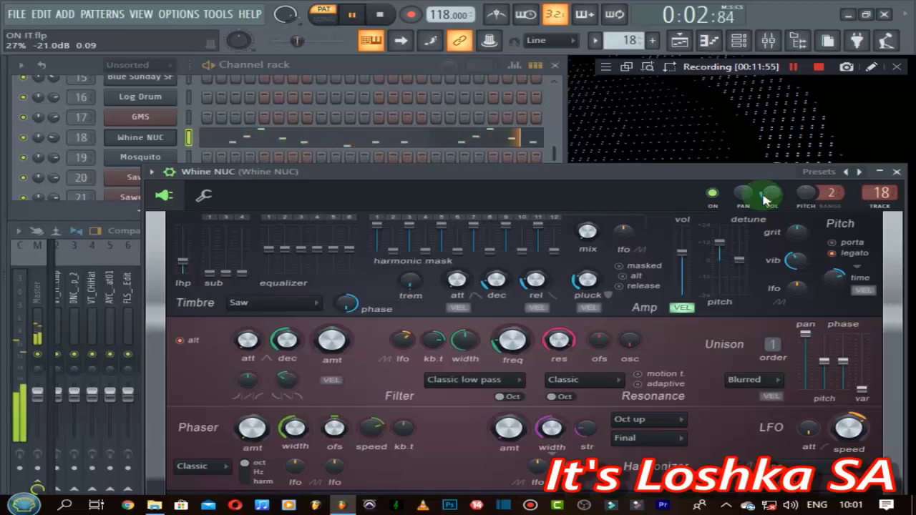
{"action": "left_click_drag", "start_coordinate": [764, 200], "coordinate": [764, 209]}
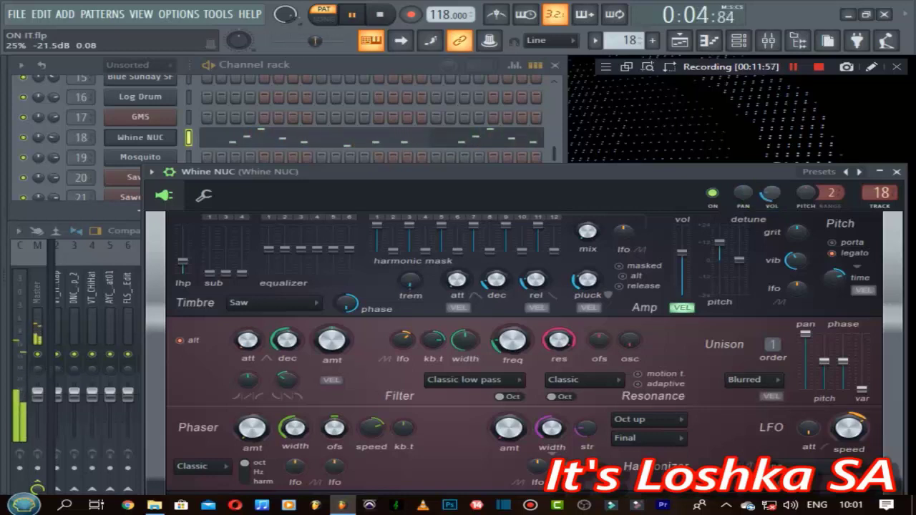
{"action": "left_click", "coordinate": [771, 193]}
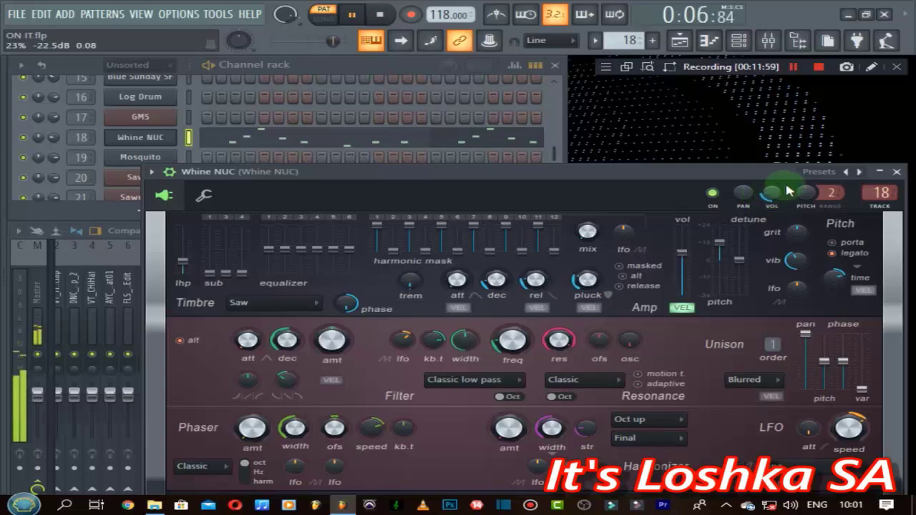
{"action": "key", "text": "space"}
{"action": "left_click", "coordinate": [897, 172]}
Switch to pattern 19, show the Mosquito channel controls, and lower its volume to about 50% during playback.
{"action": "scroll", "coordinate": [625, 41], "scroll_direction": "up", "scroll_amount": 1}
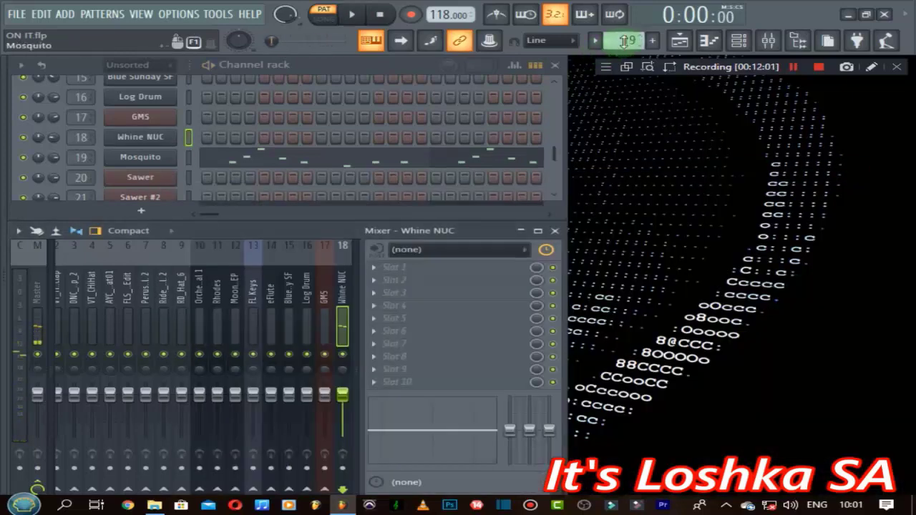
{"action": "left_click", "coordinate": [140, 137]}
{"action": "left_click_drag", "start_coordinate": [192, 159], "coordinate": [350, 162]}
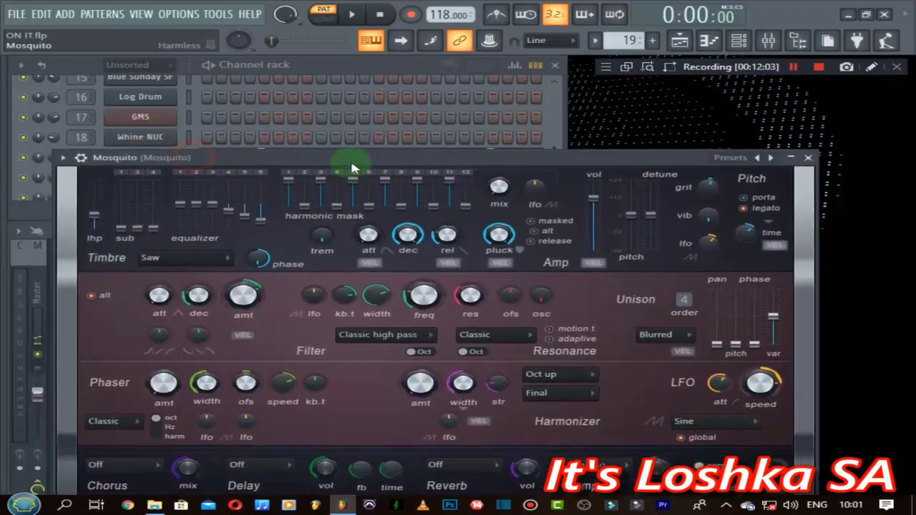
{"action": "left_click", "coordinate": [82, 160]}
{"action": "left_click_drag", "start_coordinate": [241, 158], "coordinate": [436, 203]}
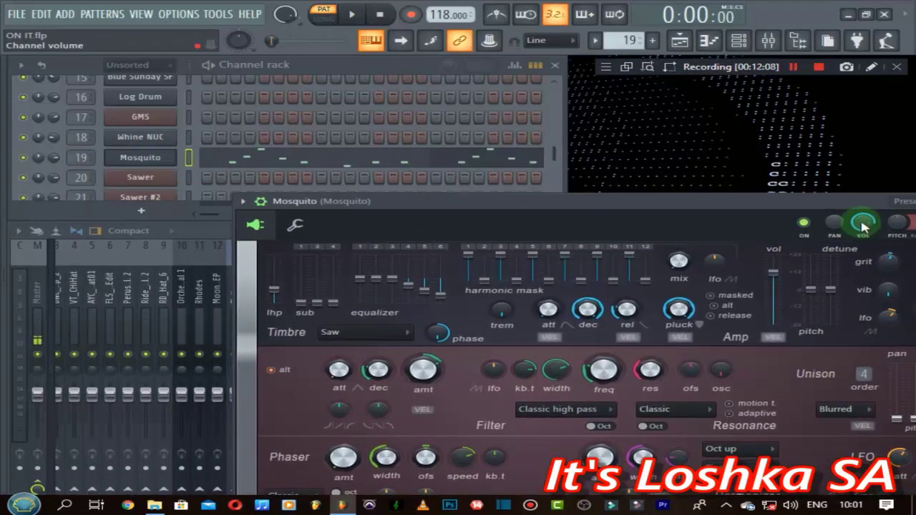
{"action": "key", "text": "space"}
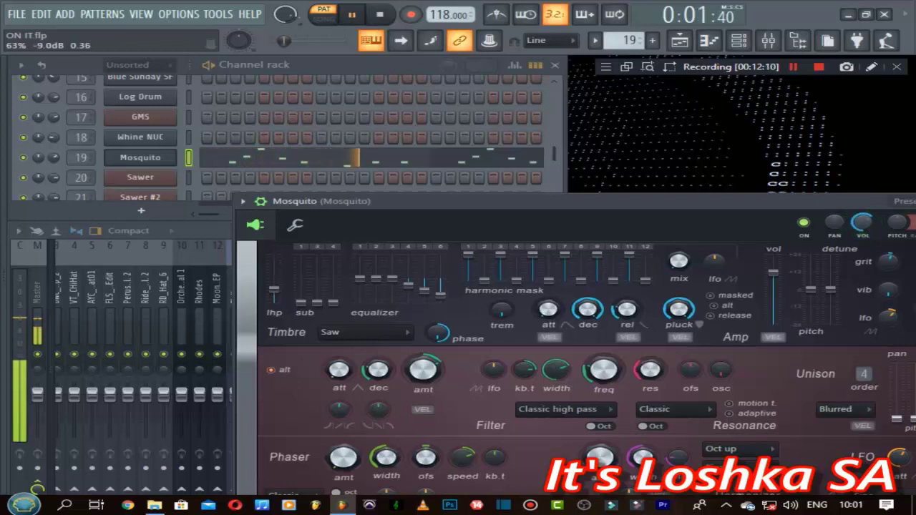
{"action": "left_click_drag", "start_coordinate": [863, 224], "coordinate": [864, 226]}
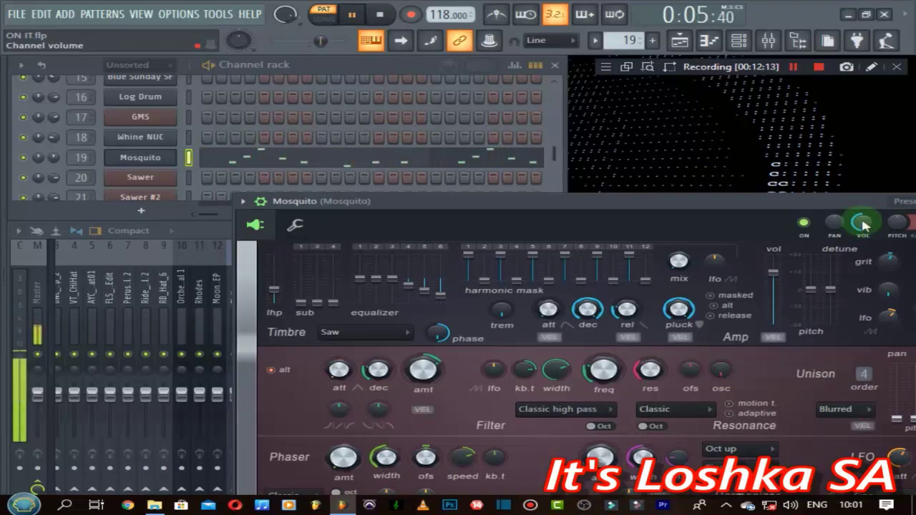
{"action": "left_click", "coordinate": [864, 225]}
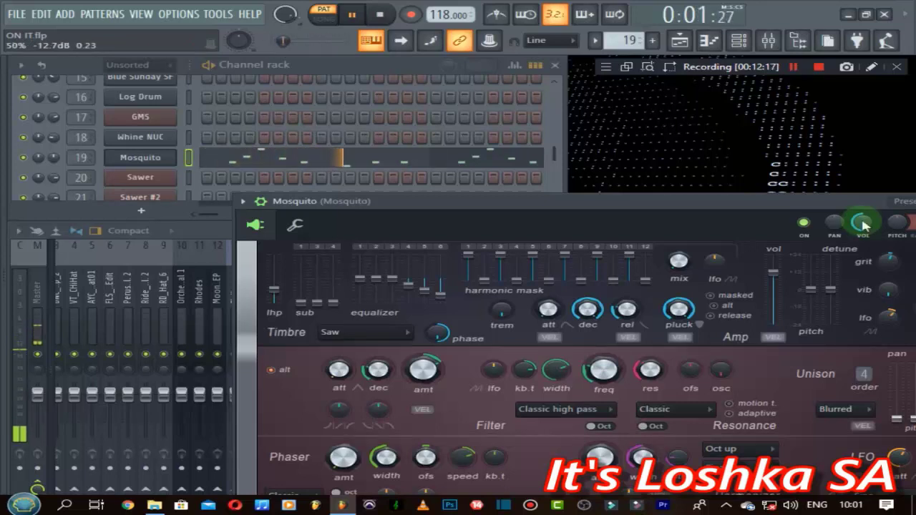
{"action": "left_click", "coordinate": [806, 208]}
{"action": "key", "text": "space"}
{"action": "left_click_drag", "start_coordinate": [806, 208], "coordinate": [720, 204]}
{"action": "left_click", "coordinate": [899, 205]}
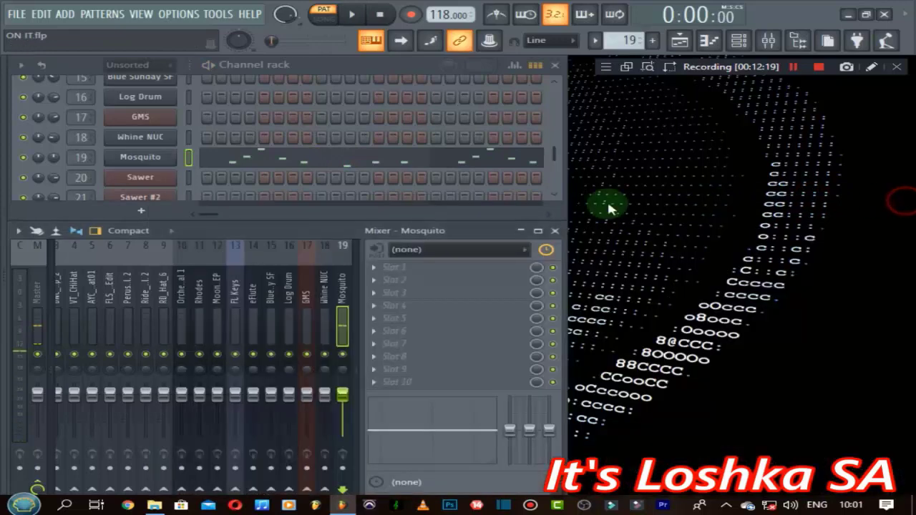
Switch to pattern 20, show the Sawer channel controls, and lower its volume to about 53% while the pattern plays.
{"action": "left_click", "coordinate": [395, 118]}
{"action": "left_click", "coordinate": [636, 39]}
{"action": "scroll", "coordinate": [630, 38], "scroll_direction": "up", "scroll_amount": 1}
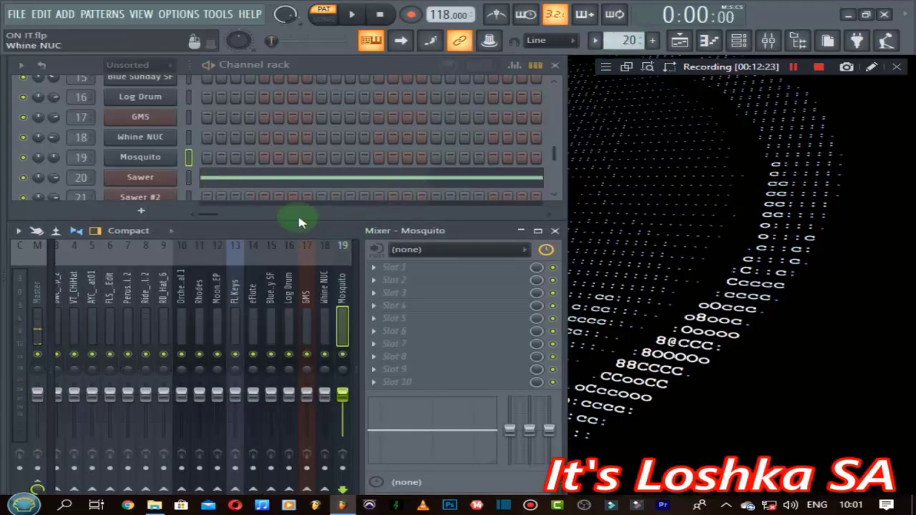
{"action": "left_click", "coordinate": [140, 178]}
{"action": "left_click_drag", "start_coordinate": [292, 158], "coordinate": [335, 244]}
{"action": "left_click", "coordinate": [135, 242]}
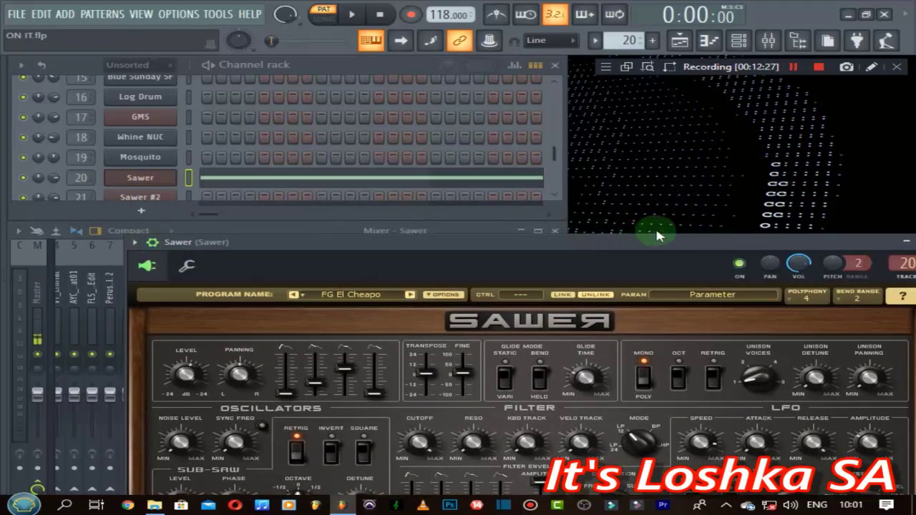
{"action": "left_click_drag", "start_coordinate": [691, 245], "coordinate": [673, 237]}
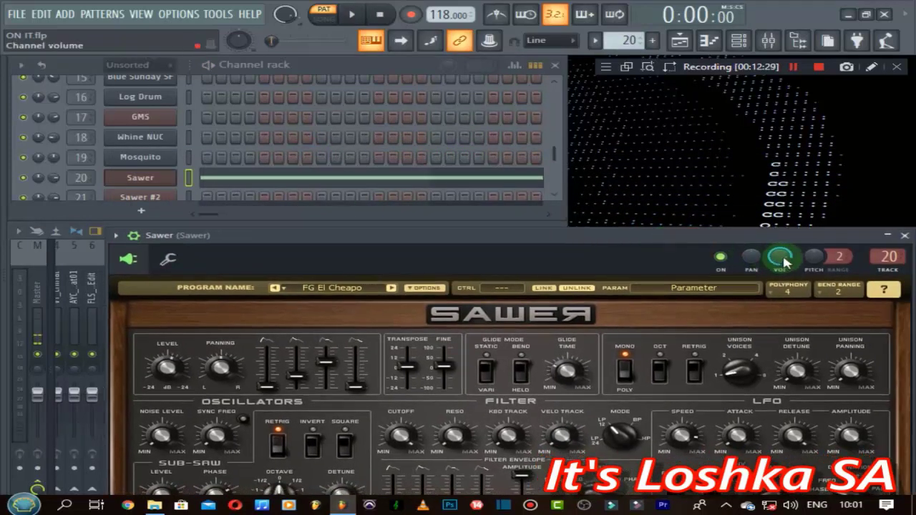
{"action": "key", "text": "space"}
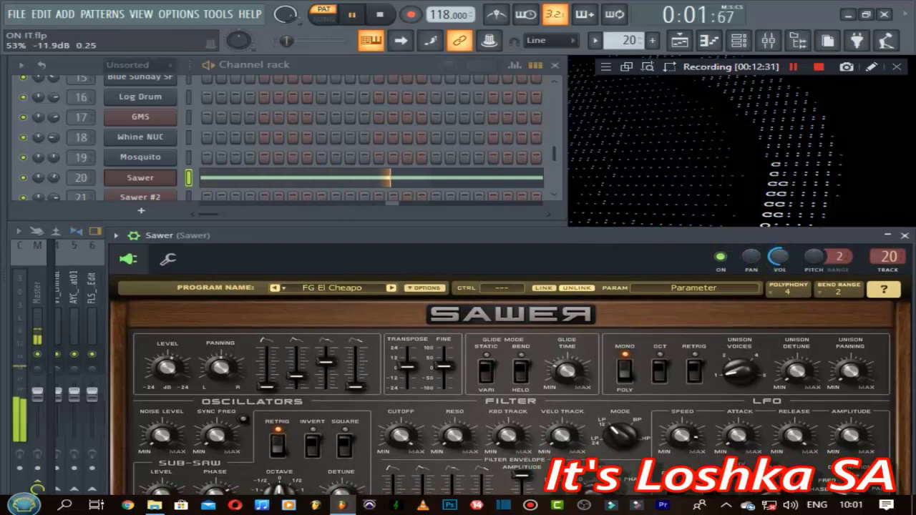
{"action": "key", "text": "space"}
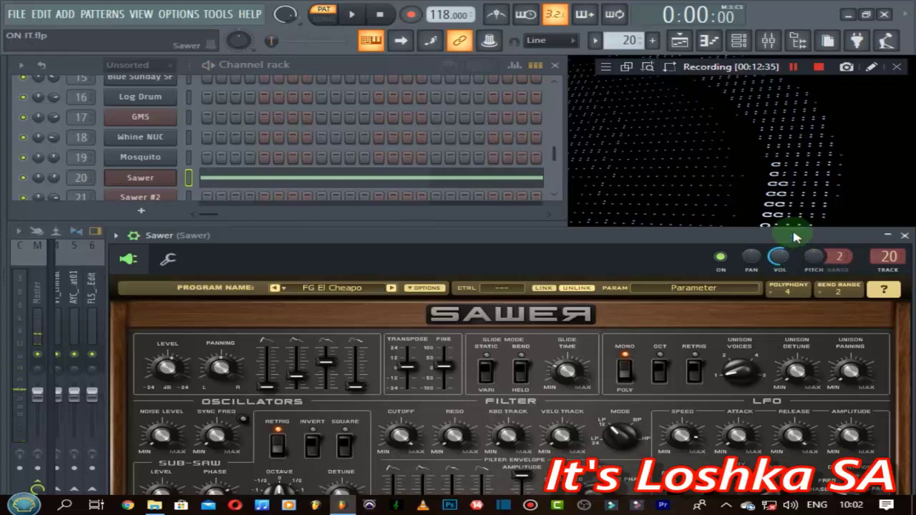
{"action": "left_click_drag", "start_coordinate": [801, 230], "coordinate": [753, 235]}
{"action": "left_click", "coordinate": [856, 240]}
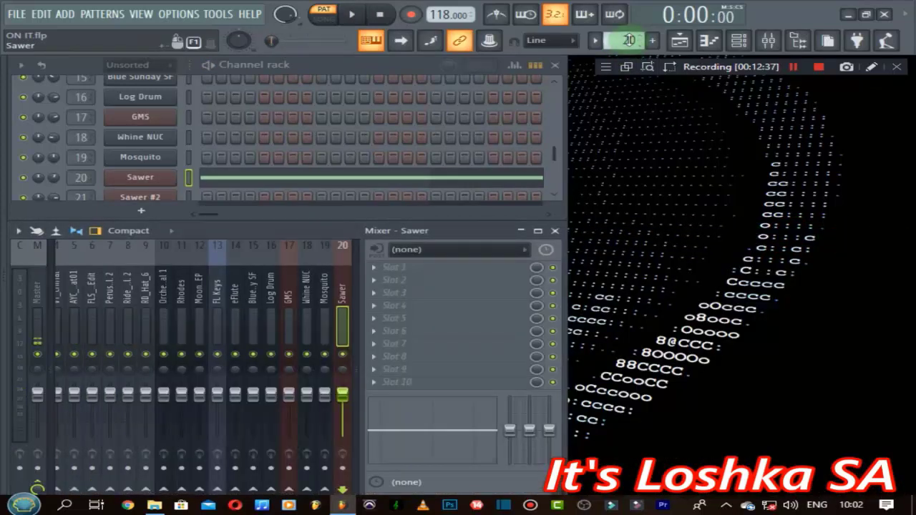
Select pattern 21, show the Sawer #2 channel controls, and set its volume to about 53% while listening.
{"action": "scroll", "coordinate": [628, 40], "scroll_direction": "down", "scroll_amount": 1}
{"action": "scroll", "coordinate": [264, 121], "scroll_direction": "down", "scroll_amount": 2}
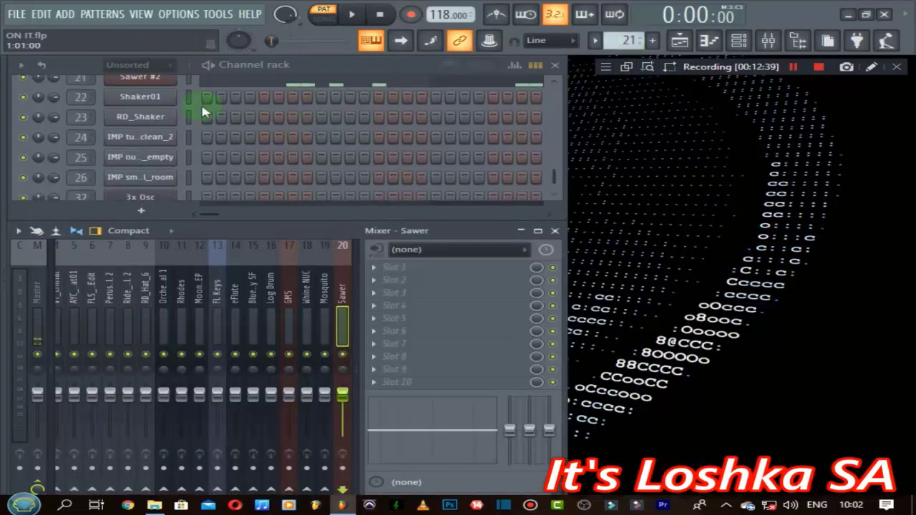
{"action": "scroll", "coordinate": [193, 121], "scroll_direction": "up", "scroll_amount": 1}
{"action": "left_click", "coordinate": [147, 140]}
{"action": "left_click", "coordinate": [356, 221]}
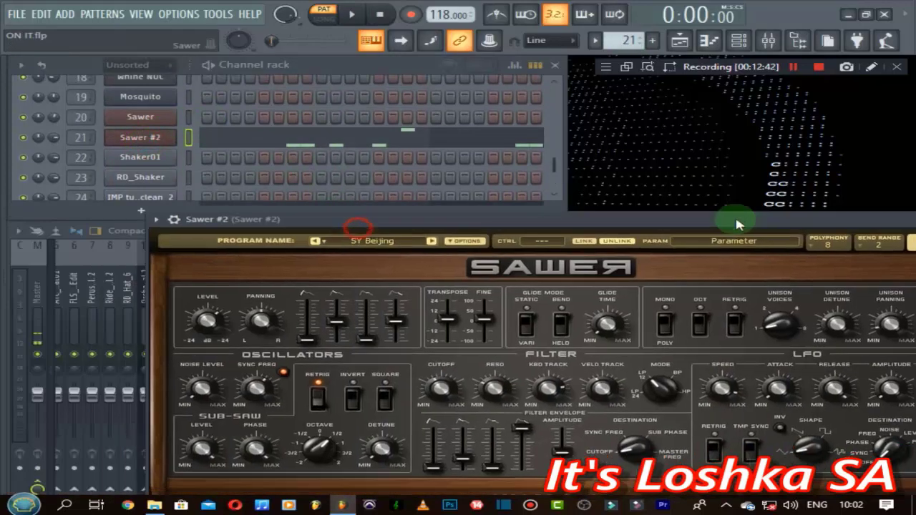
{"action": "left_click", "coordinate": [170, 216]}
{"action": "key", "text": "space"}
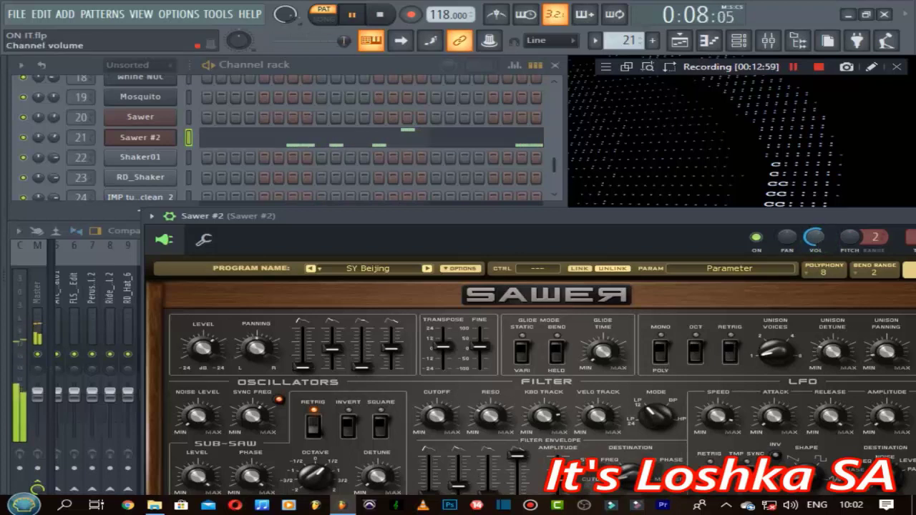
{"action": "left_click", "coordinate": [819, 243]}
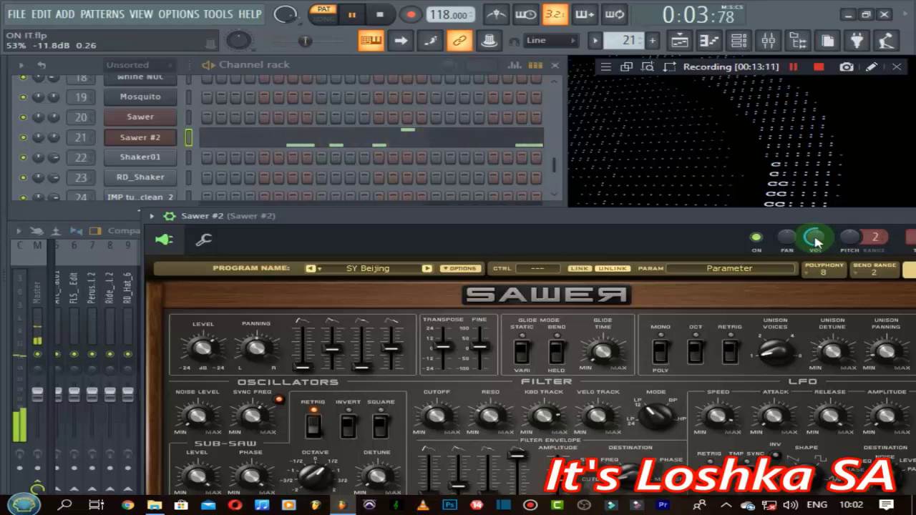
{"action": "key", "text": "space"}
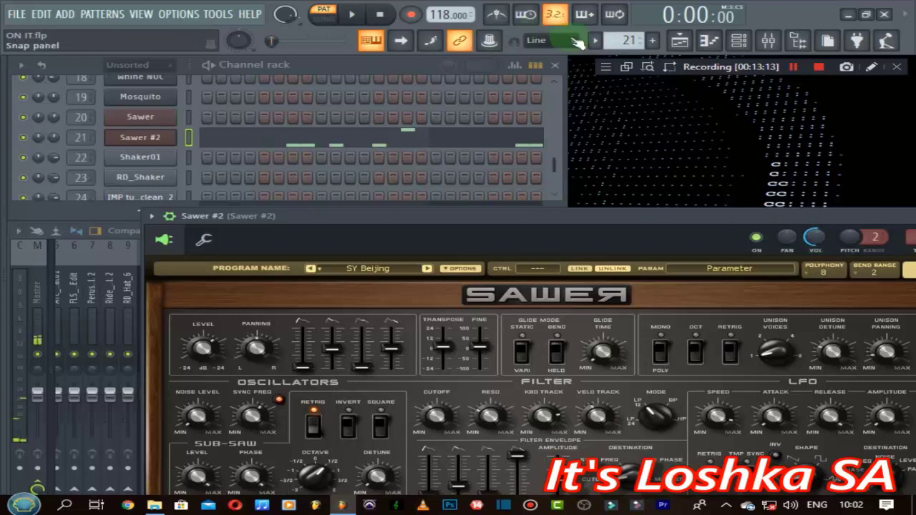
Select pattern 22 and lower the Shaker01 channel volume to about 61% during playback.
{"action": "scroll", "coordinate": [624, 40], "scroll_direction": "up", "scroll_amount": 1}
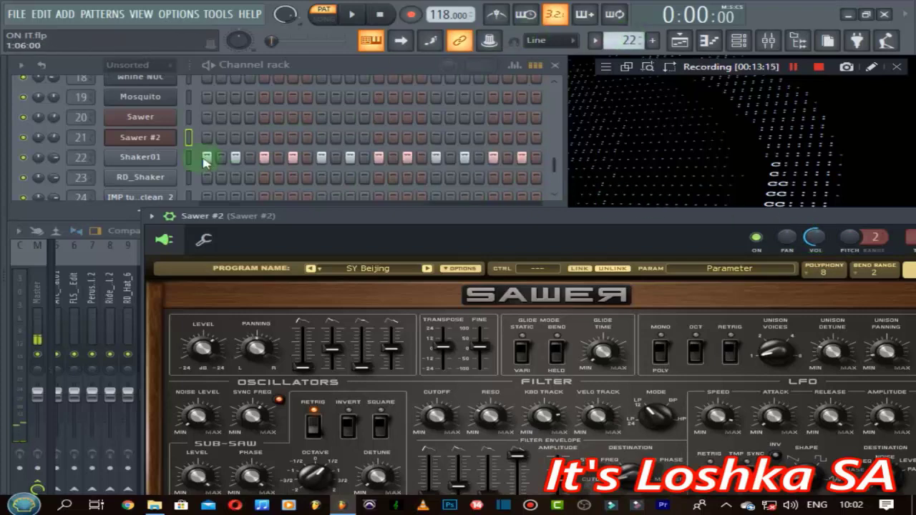
{"action": "left_click", "coordinate": [143, 158]}
{"action": "left_click_drag", "start_coordinate": [262, 191], "coordinate": [629, 194]}
{"action": "key", "text": "space"}
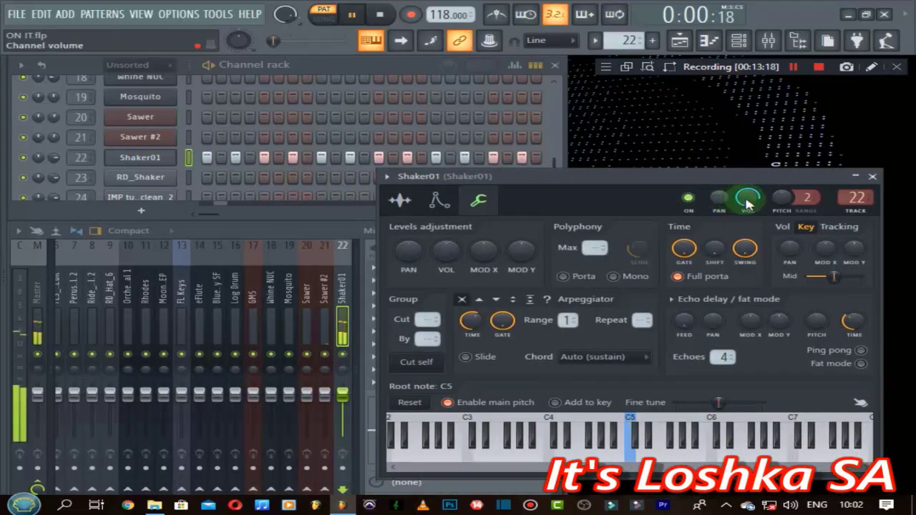
{"action": "left_click_drag", "start_coordinate": [751, 203], "coordinate": [751, 207]}
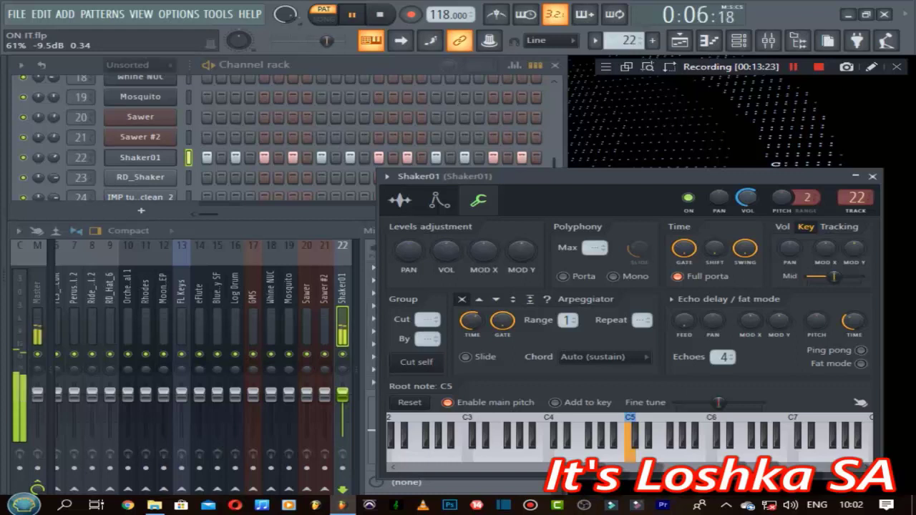
{"action": "key", "text": "space"}
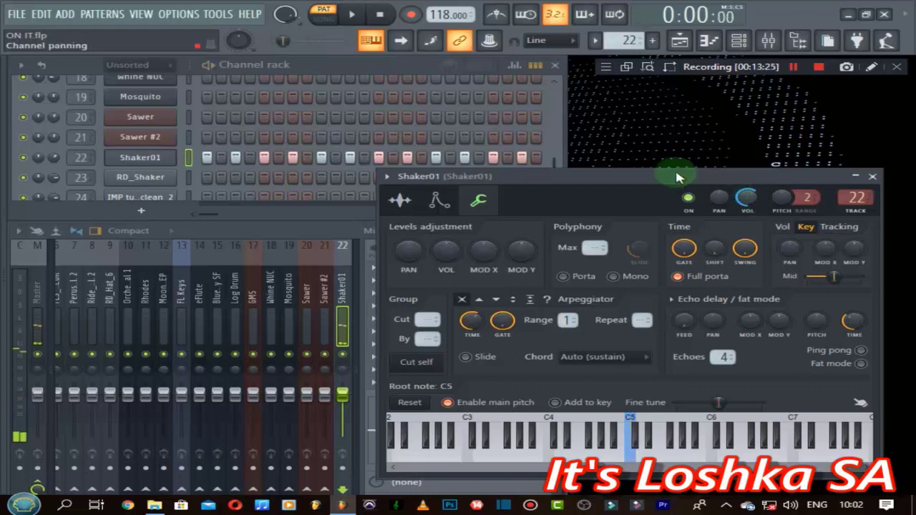
Select pattern 23, lower the RD_Shaker channel volume to about 53% during playback, and close its settings.
{"action": "scroll", "coordinate": [629, 40], "scroll_direction": "up", "scroll_amount": 1}
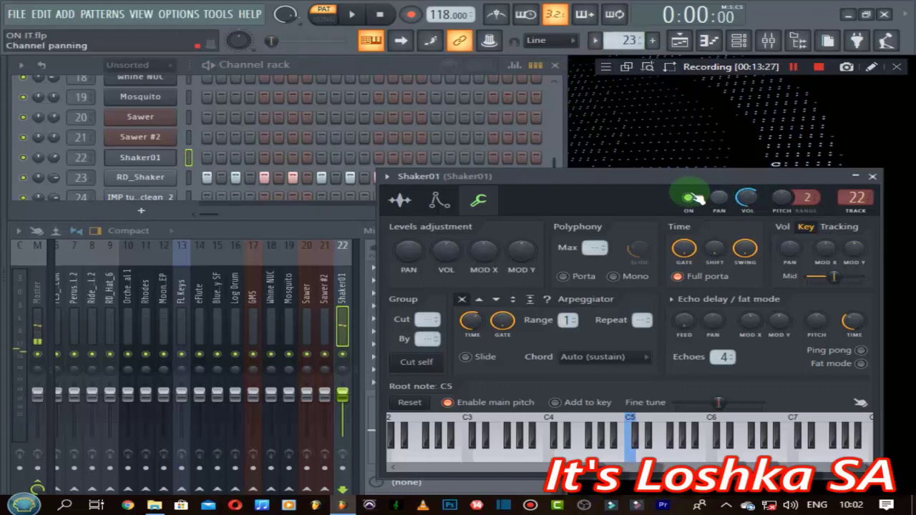
{"action": "left_click", "coordinate": [158, 178]}
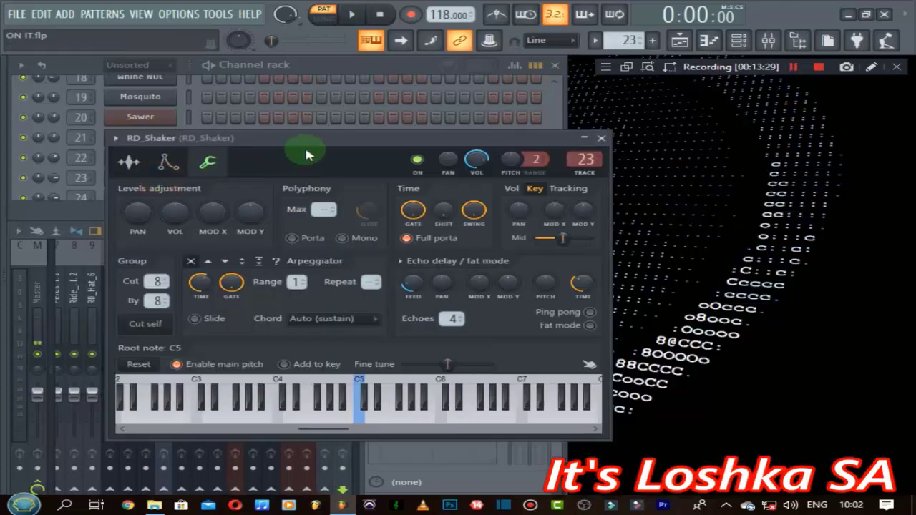
{"action": "left_click_drag", "start_coordinate": [306, 148], "coordinate": [636, 135]}
{"action": "key", "text": "space"}
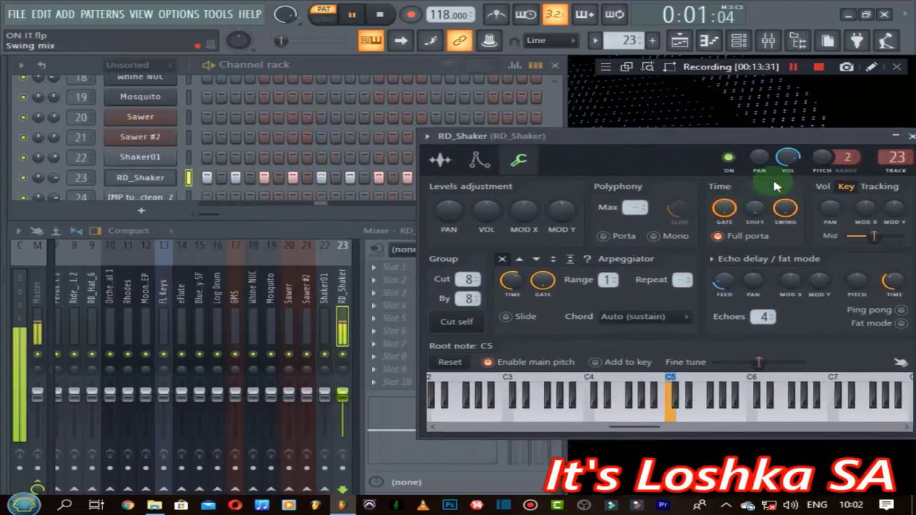
{"action": "left_click_drag", "start_coordinate": [788, 157], "coordinate": [788, 185]}
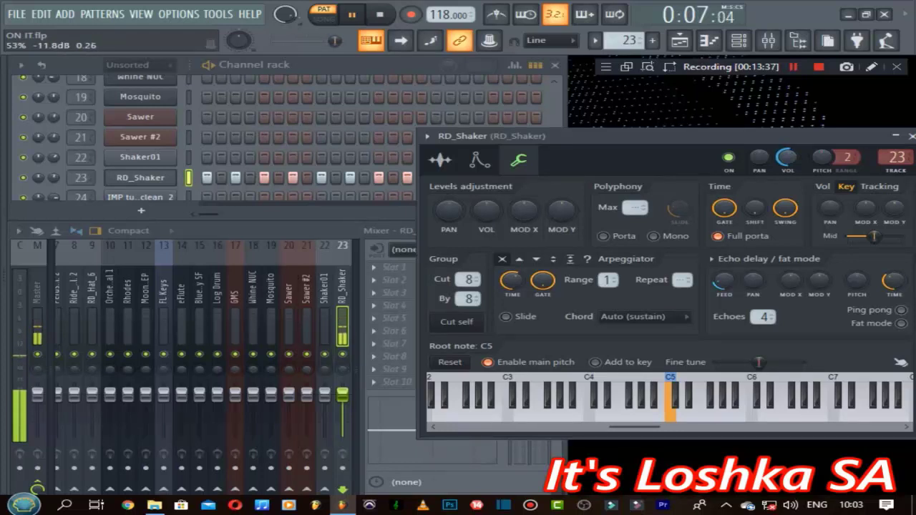
{"action": "left_click_drag", "start_coordinate": [788, 185], "coordinate": [787, 187]}
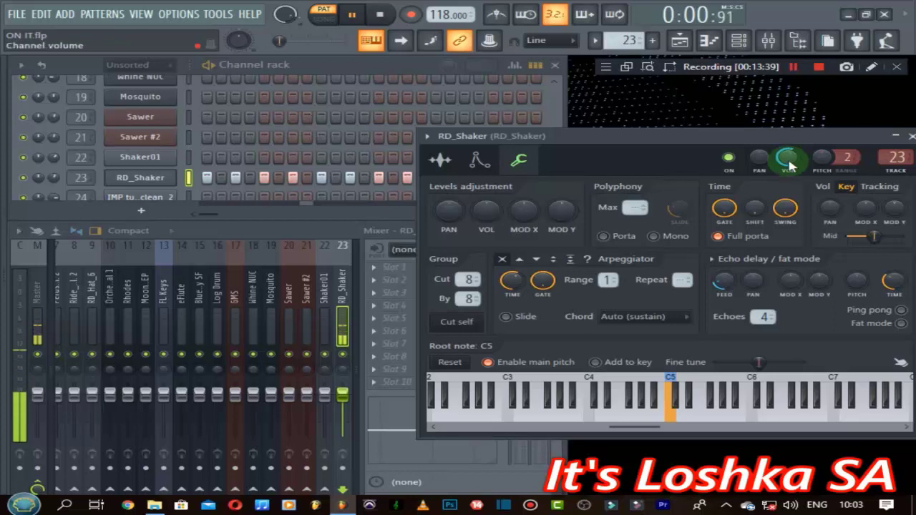
{"action": "key", "text": "space"}
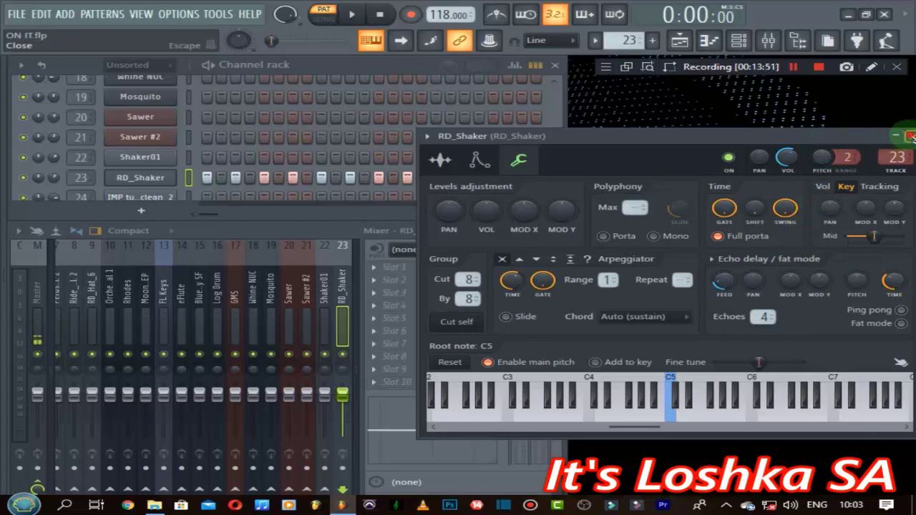
{"action": "left_click", "coordinate": [911, 137]}
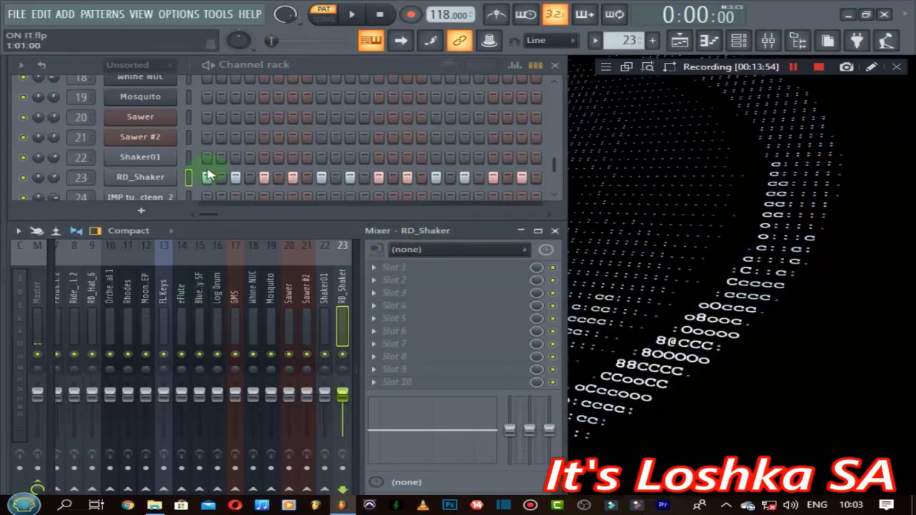
Open the IMP tunnel_pipe_clean_2 sampler channel and turn on Normalize for its sample.
{"action": "scroll", "coordinate": [358, 107], "scroll_direction": "down", "scroll_amount": 3}
{"action": "left_click", "coordinate": [157, 137]}
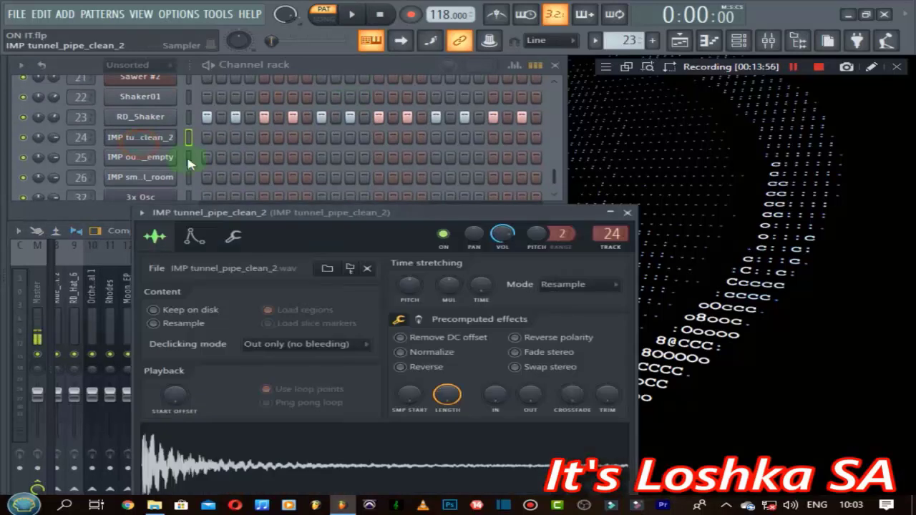
{"action": "left_click_drag", "start_coordinate": [449, 221], "coordinate": [631, 199]}
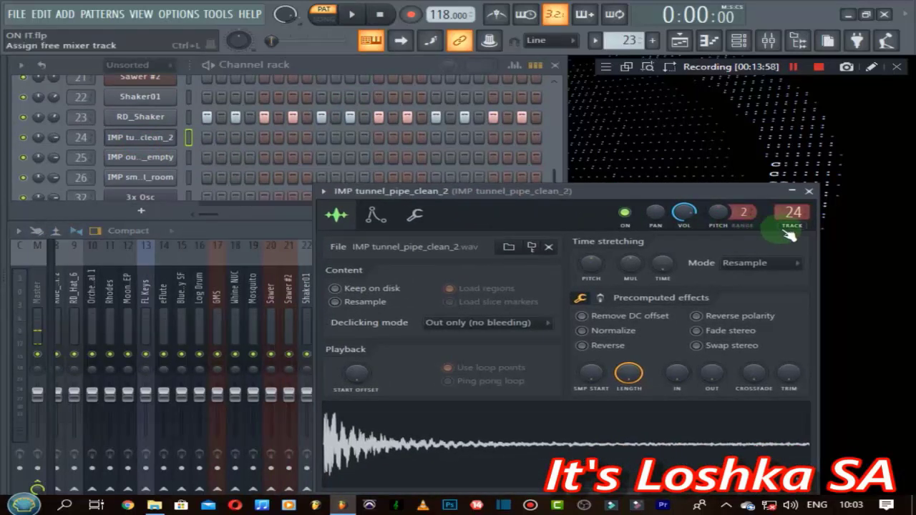
{"action": "left_click", "coordinate": [585, 330]}
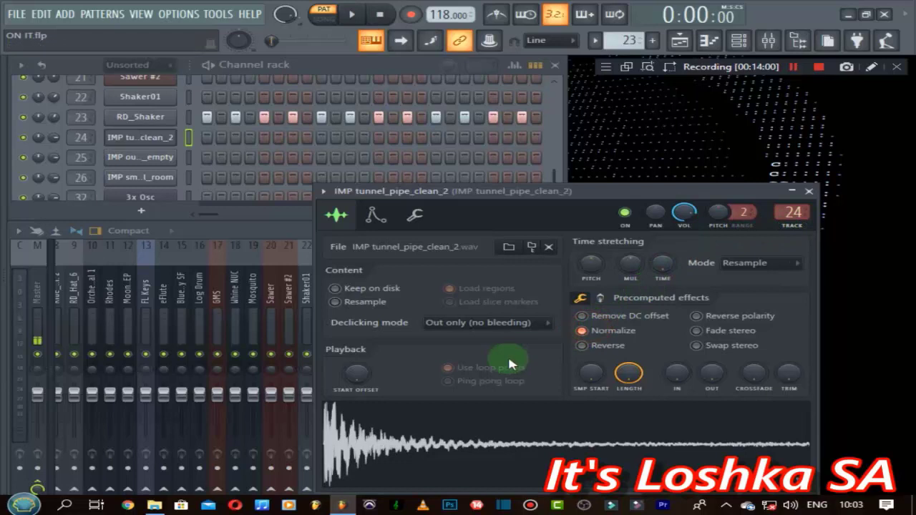
Lower the IMP tunnel_pipe_clean_2 channel volume while auditioning the sample, and close its settings.
{"action": "left_click", "coordinate": [444, 436]}
{"action": "left_click", "coordinate": [686, 213]}
{"action": "left_click_drag", "start_coordinate": [685, 213], "coordinate": [685, 218]}
{"action": "key", "text": "z"}
{"action": "key", "text": "z"}
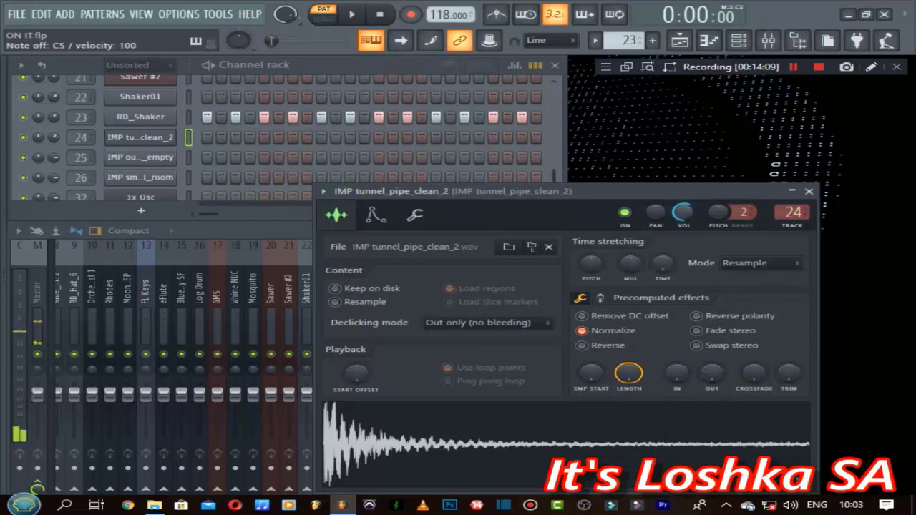
{"action": "key", "text": "z"}
{"action": "key", "text": "z"}
{"action": "key", "text": "z"}
{"action": "key", "text": "z"}
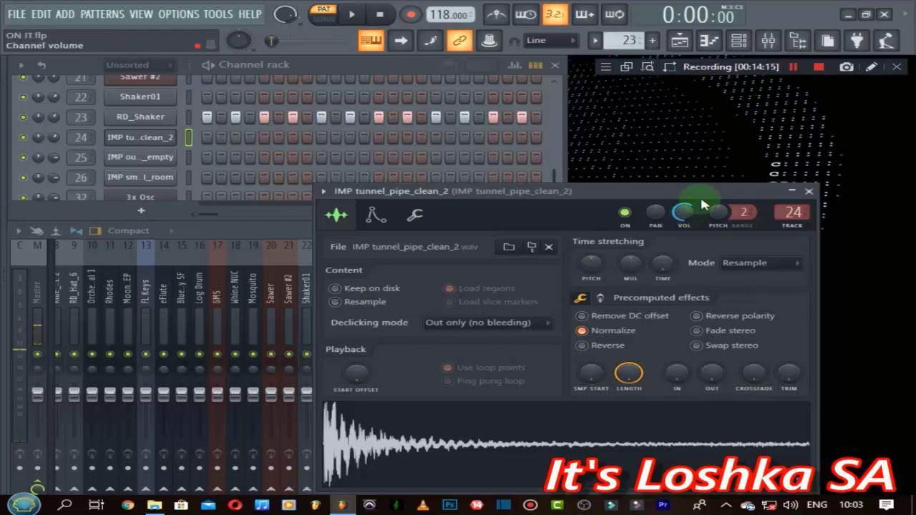
{"action": "left_click", "coordinate": [809, 191]}
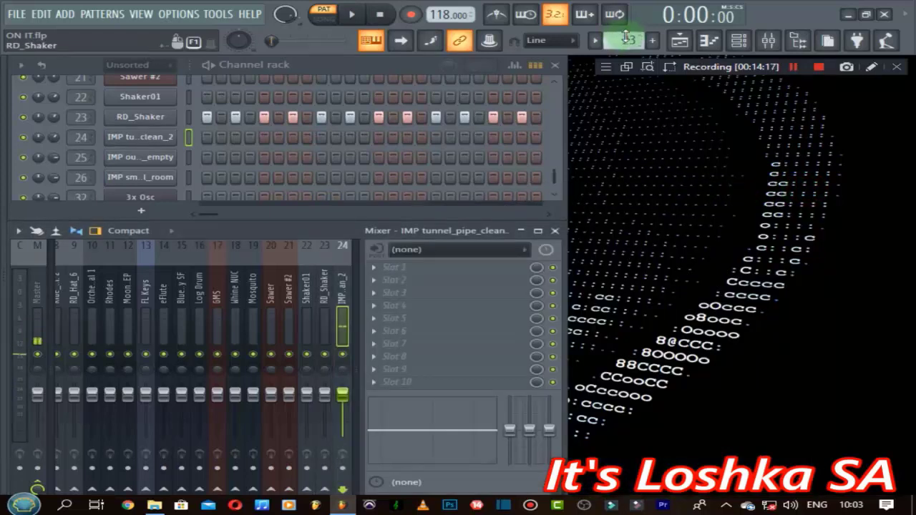
Play pattern 25 and open the IMP outhouse_empty channel settings clear of the channel rack steps.
{"action": "scroll", "coordinate": [627, 37], "scroll_direction": "up", "scroll_amount": 1}
{"action": "key", "text": "space"}
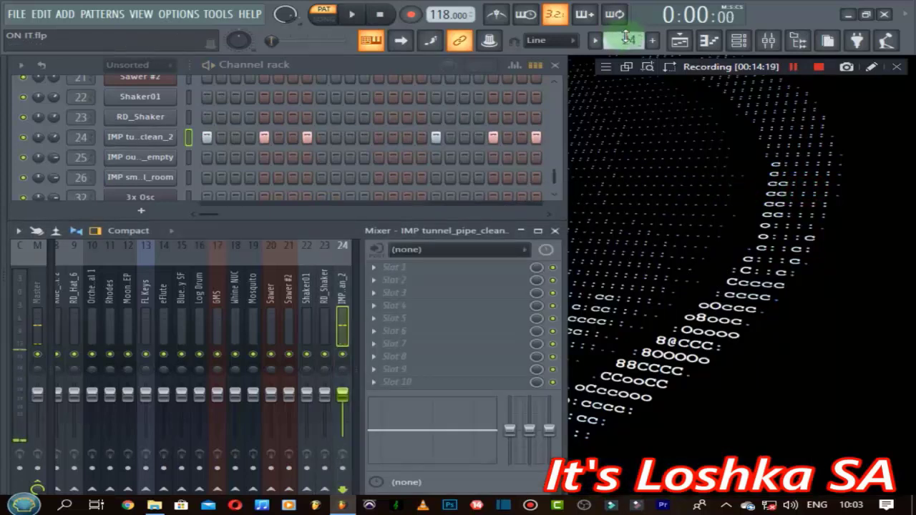
{"action": "scroll", "coordinate": [626, 37], "scroll_direction": "up", "scroll_amount": 20}
{"action": "key", "text": "space"}
{"action": "left_click", "coordinate": [142, 157]}
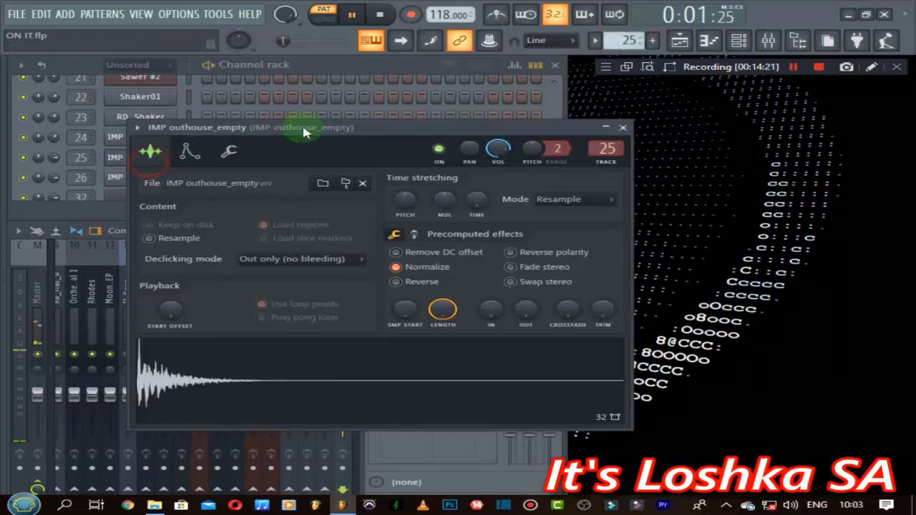
{"action": "left_click_drag", "start_coordinate": [304, 132], "coordinate": [540, 156]}
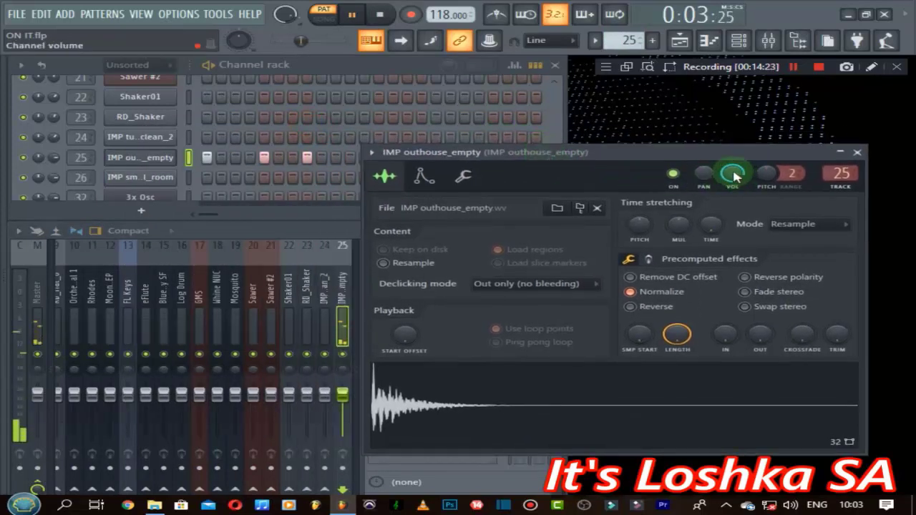
Lower the IMP outhouse_empty channel volume to about 56% during playback, and close its settings.
{"action": "left_click_drag", "start_coordinate": [735, 177], "coordinate": [735, 201]}
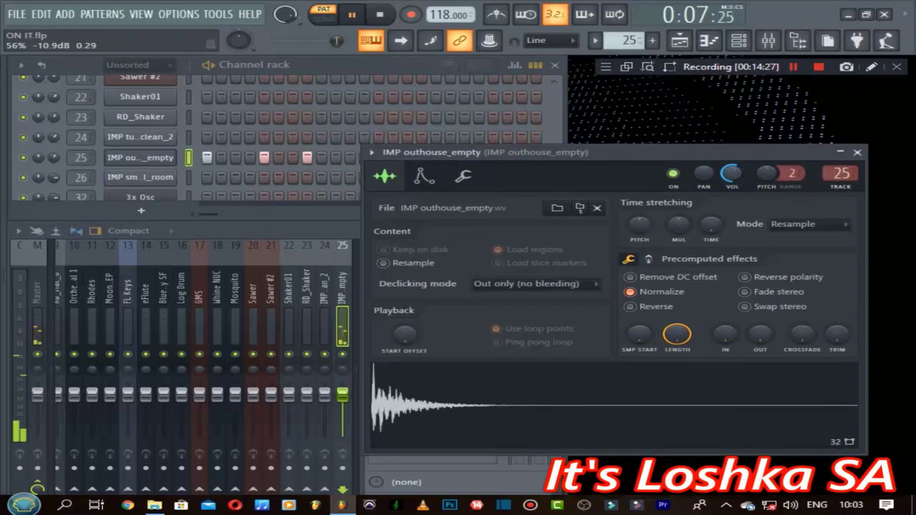
{"action": "left_click_drag", "start_coordinate": [735, 177], "coordinate": [735, 174]}
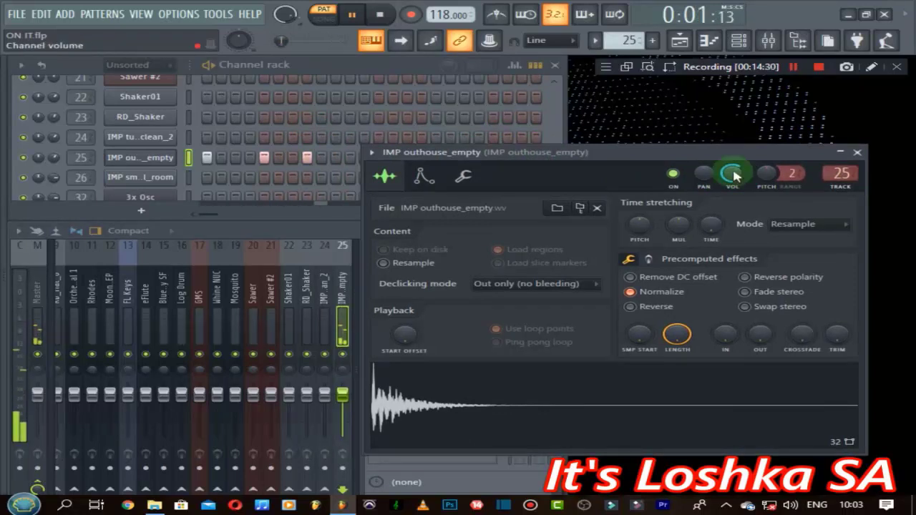
{"action": "key", "text": "space"}
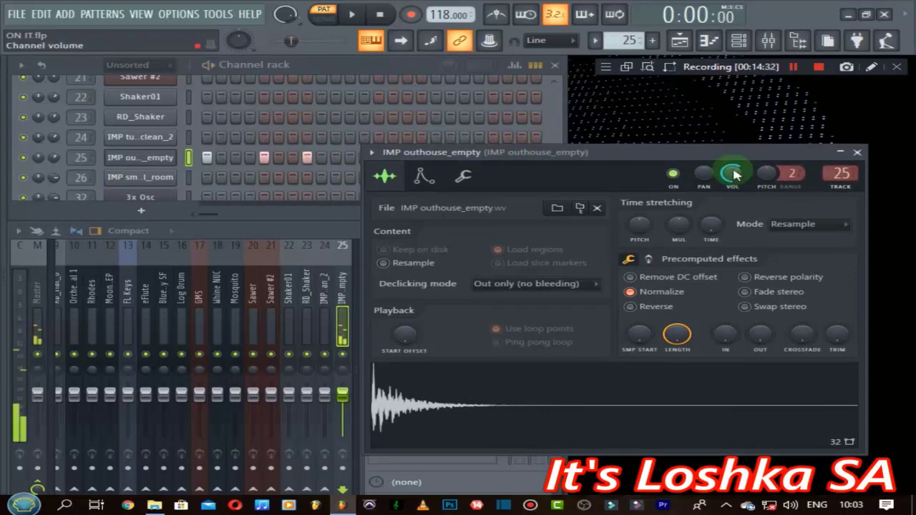
{"action": "left_click", "coordinate": [846, 151]}
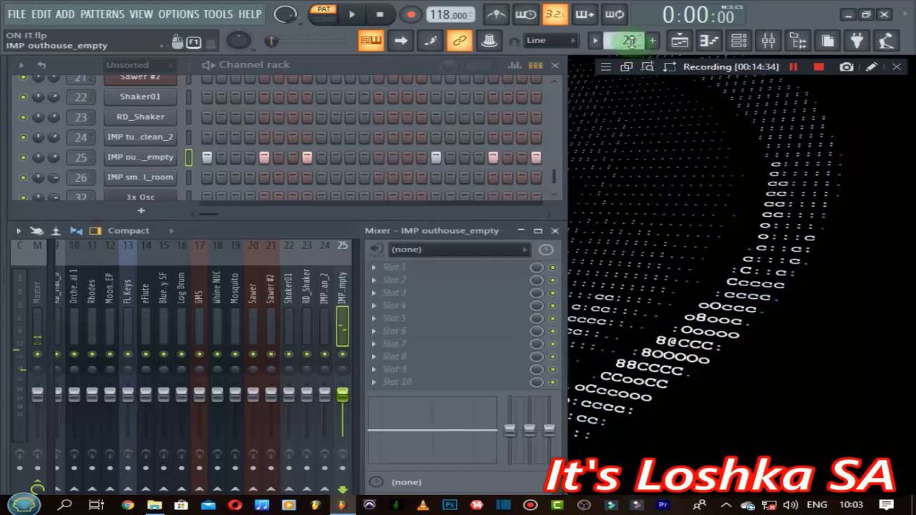
Select pattern 26, open the IMP small_room sampler channel, and turn on Normalize for its sample.
{"action": "scroll", "coordinate": [629, 41], "scroll_direction": "up", "scroll_amount": 1}
{"action": "scroll", "coordinate": [215, 143], "scroll_direction": "down", "scroll_amount": 1}
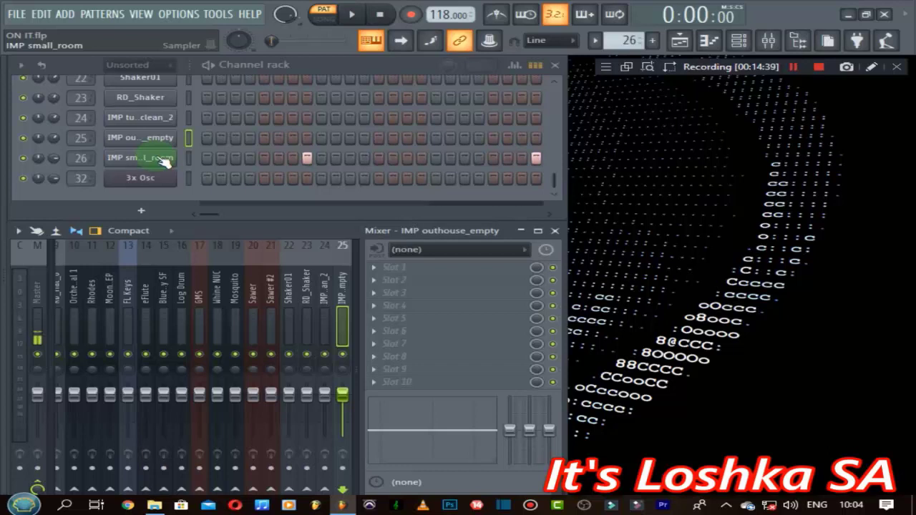
{"action": "left_click", "coordinate": [163, 166]}
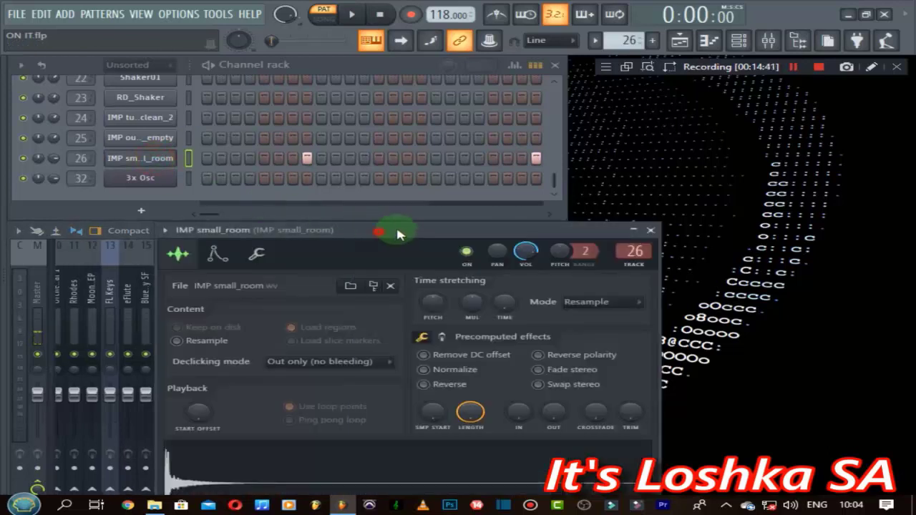
{"action": "left_click_drag", "start_coordinate": [403, 229], "coordinate": [427, 219]}
{"action": "left_click", "coordinate": [485, 359]}
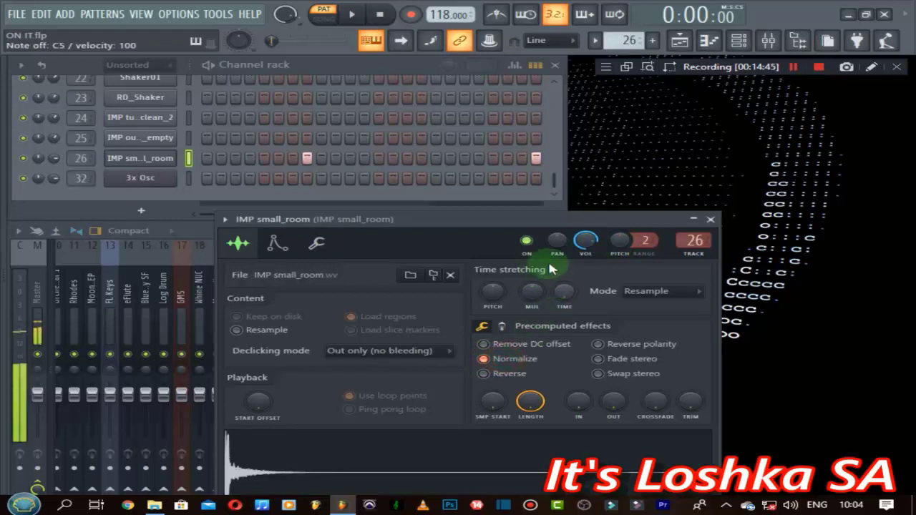
Lower the IMP small_room channel volume to about 59% while auditioning the sample, and close its settings.
{"action": "left_click", "coordinate": [586, 240]}
{"action": "key", "text": "z"}
{"action": "key", "text": "z"}
{"action": "key", "text": "z"}
{"action": "key", "text": "z"}
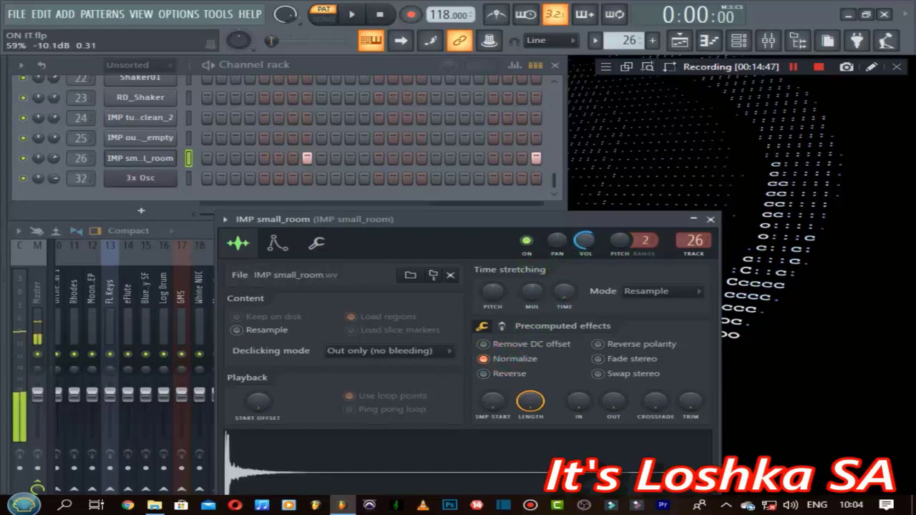
{"action": "key", "text": "z"}
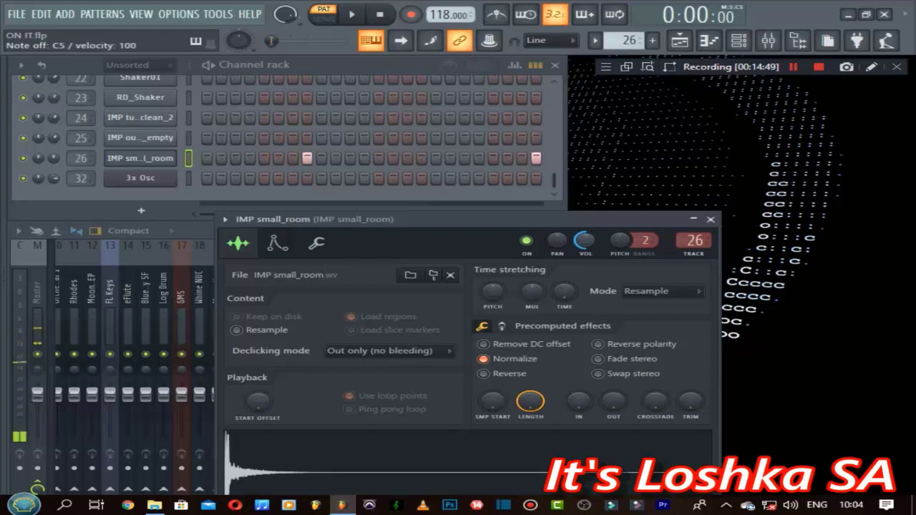
{"action": "key", "text": "z"}
{"action": "key", "text": "z"}
{"action": "key", "text": "z"}
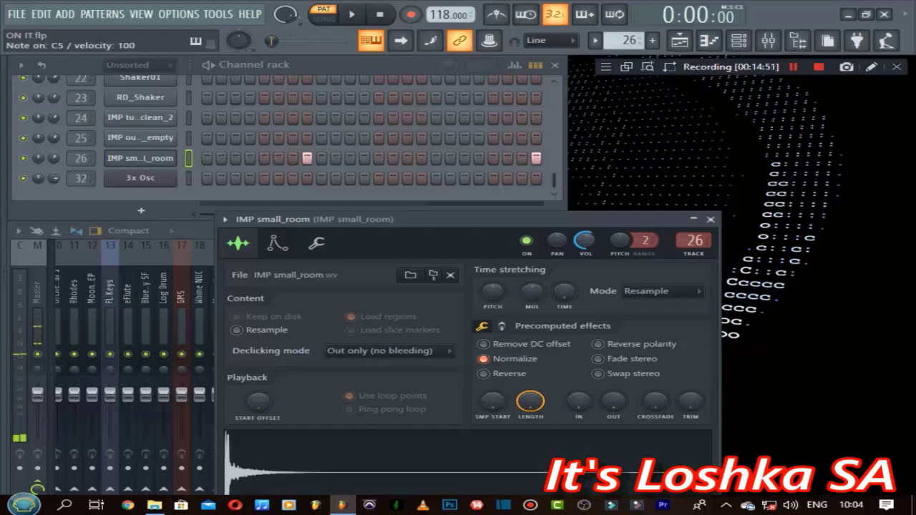
{"action": "key", "text": "z"}
{"action": "key", "text": "z"}
{"action": "key", "text": "z"}
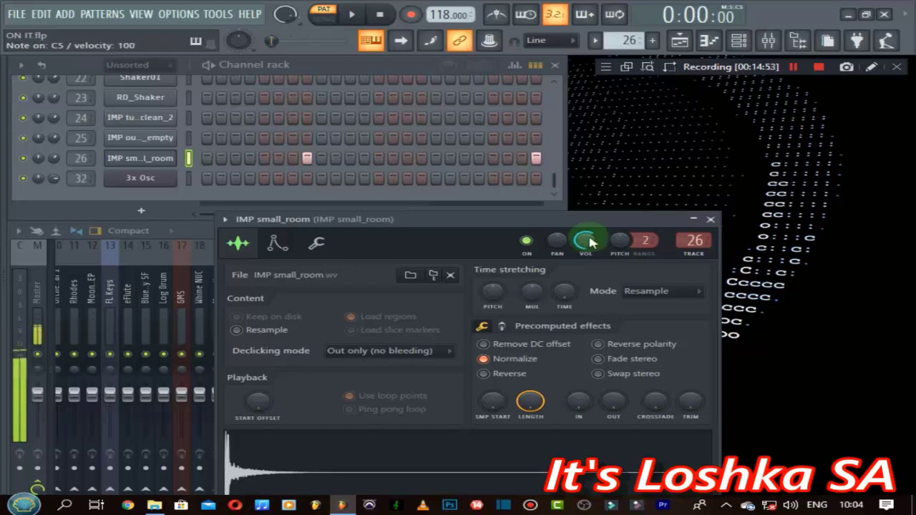
{"action": "left_click", "coordinate": [713, 219]}
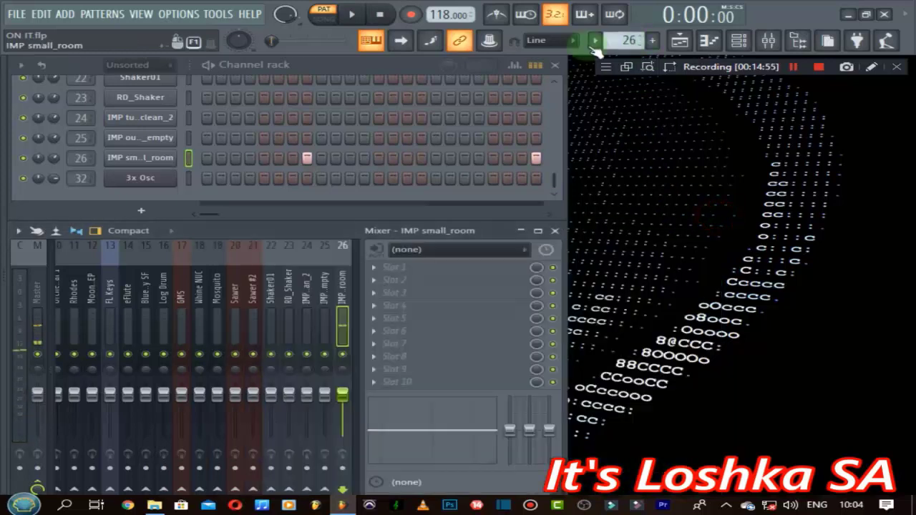
Delete the 3x Osc channel from the channel rack.
{"action": "right_click", "coordinate": [149, 179]}
{"action": "left_click", "coordinate": [222, 322]}
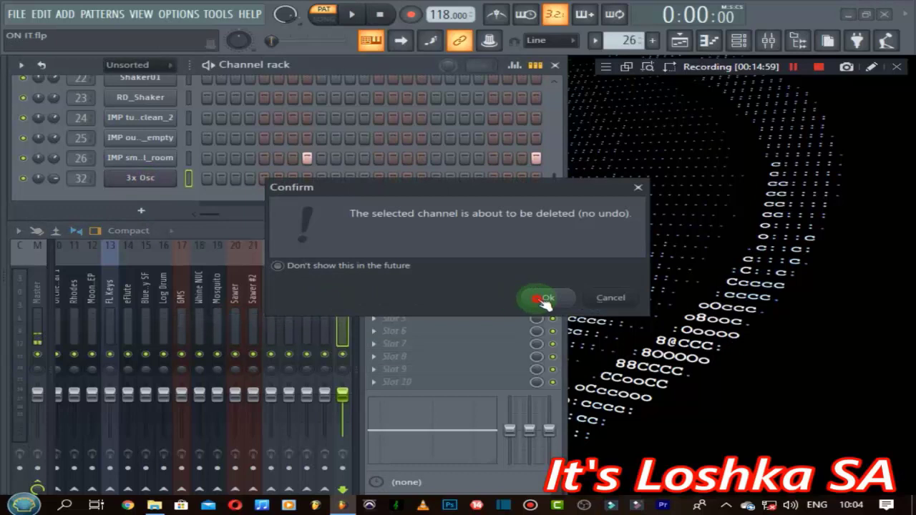
{"action": "left_click", "coordinate": [544, 299]}
Filter the channel rack to the Audio group and open the Pyar Rev channel settings.
{"action": "left_click", "coordinate": [169, 65]}
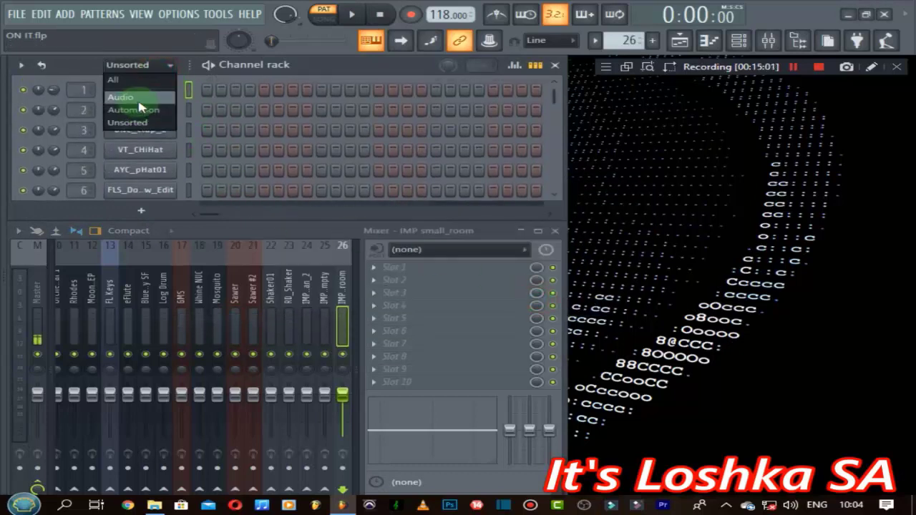
{"action": "left_click", "coordinate": [139, 100]}
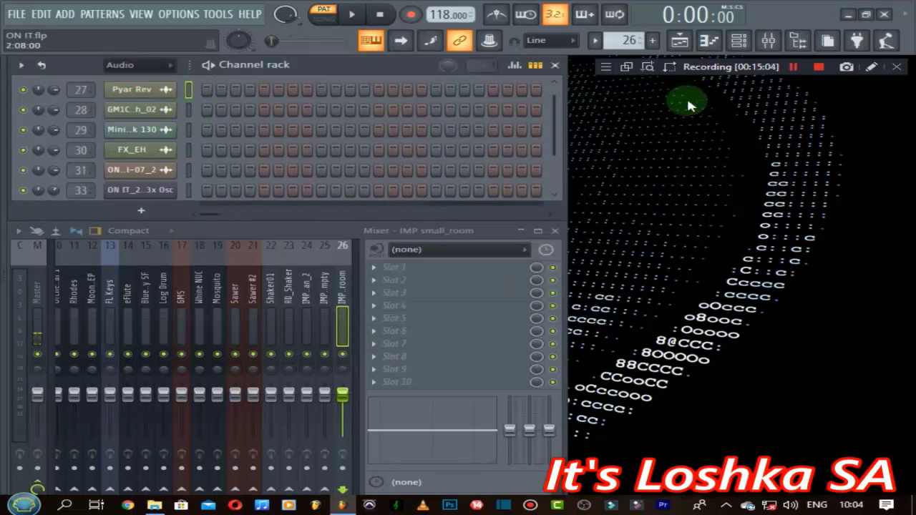
{"action": "key", "text": "ctrl+l"}
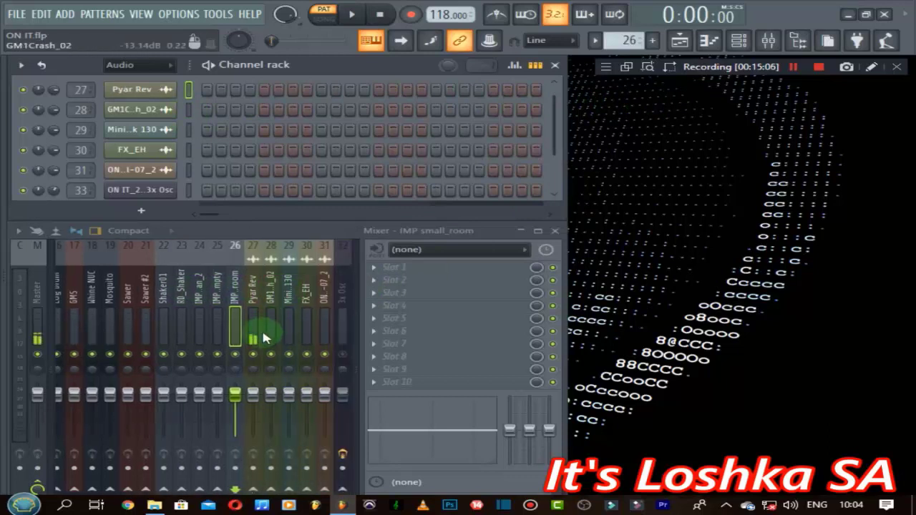
{"action": "left_click", "coordinate": [254, 287]}
{"action": "left_click", "coordinate": [138, 92]}
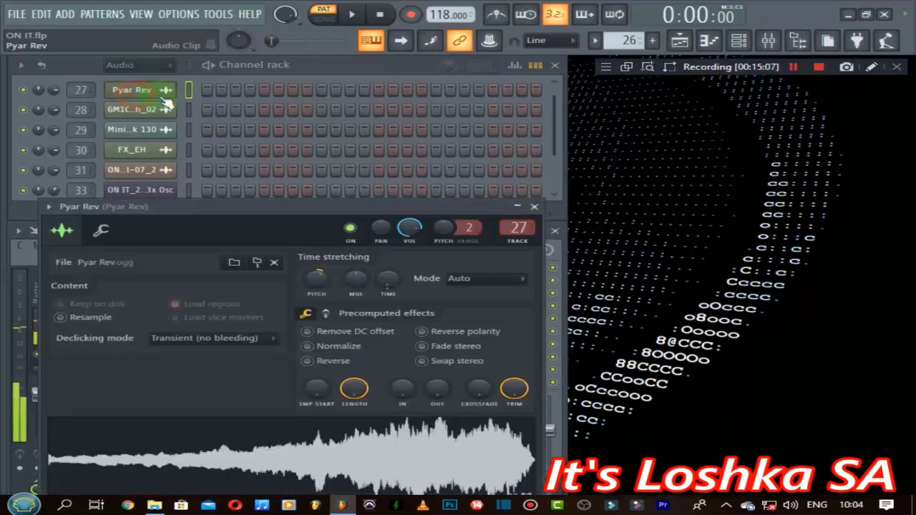
{"action": "left_click_drag", "start_coordinate": [395, 200], "coordinate": [586, 217]}
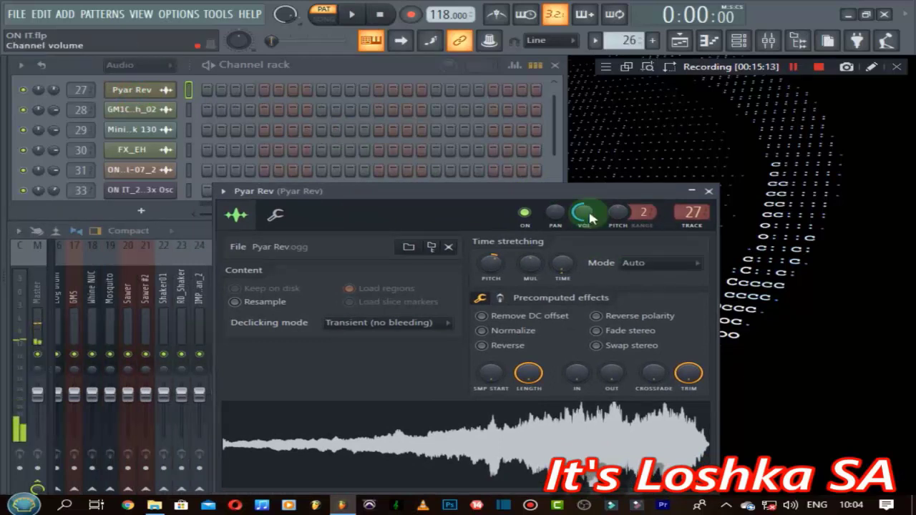
Set the Pyar Rev channel volume to about 56% while auditioning the clip, and close its settings.
{"action": "scroll", "coordinate": [590, 219], "scroll_direction": "down", "scroll_amount": 1}
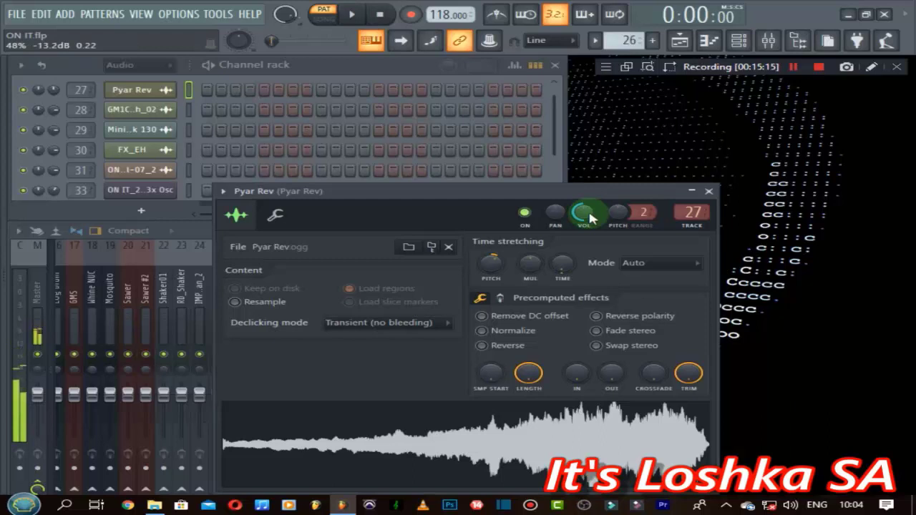
{"action": "key", "text": "z"}
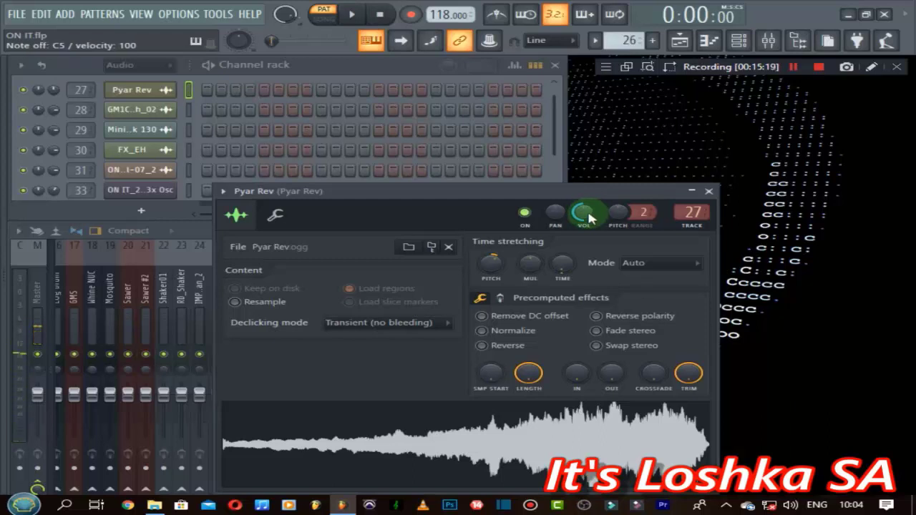
{"action": "scroll", "coordinate": [588, 218], "scroll_direction": "up", "scroll_amount": 1}
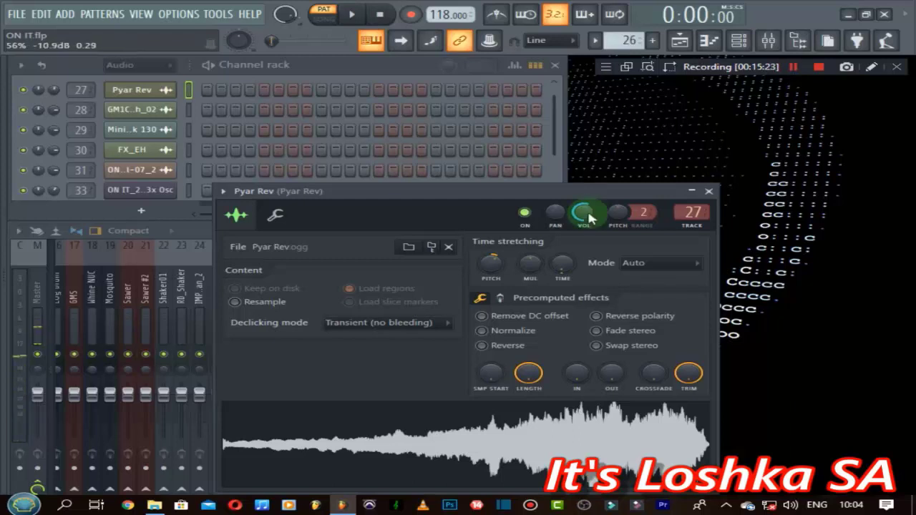
{"action": "key", "text": "z"}
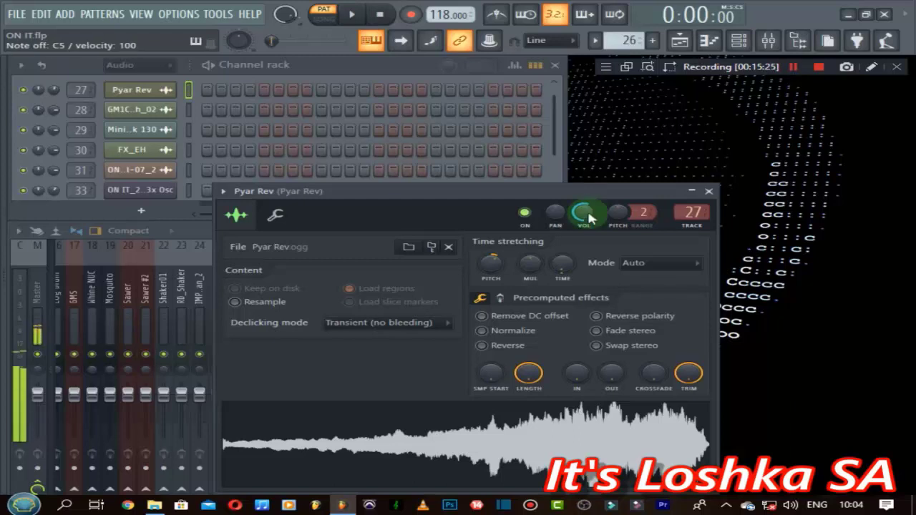
{"action": "left_click", "coordinate": [709, 192]}
Open the GM1Crash_02 audio clip channel, lower its volume to about 73% while auditioning, and close its settings.
{"action": "left_click", "coordinate": [132, 109]}
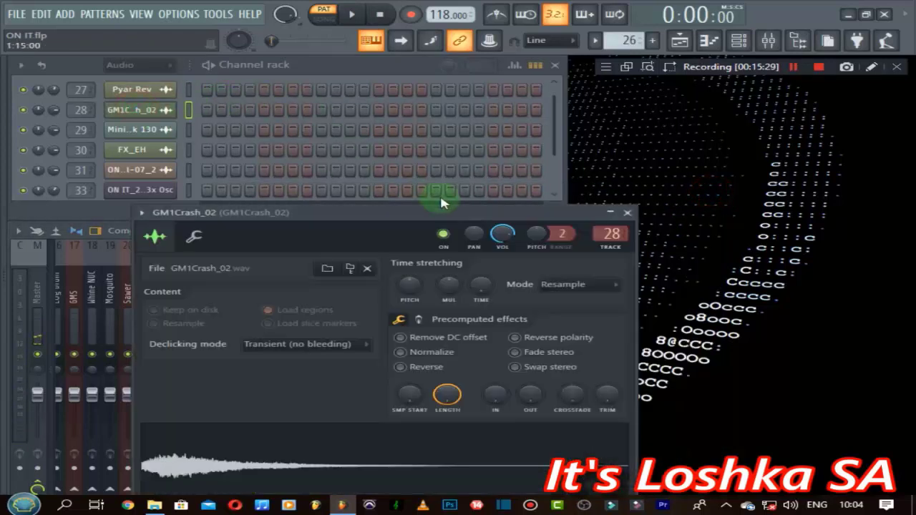
{"action": "left_click_drag", "start_coordinate": [430, 215], "coordinate": [505, 213]}
{"action": "key", "text": "z"}
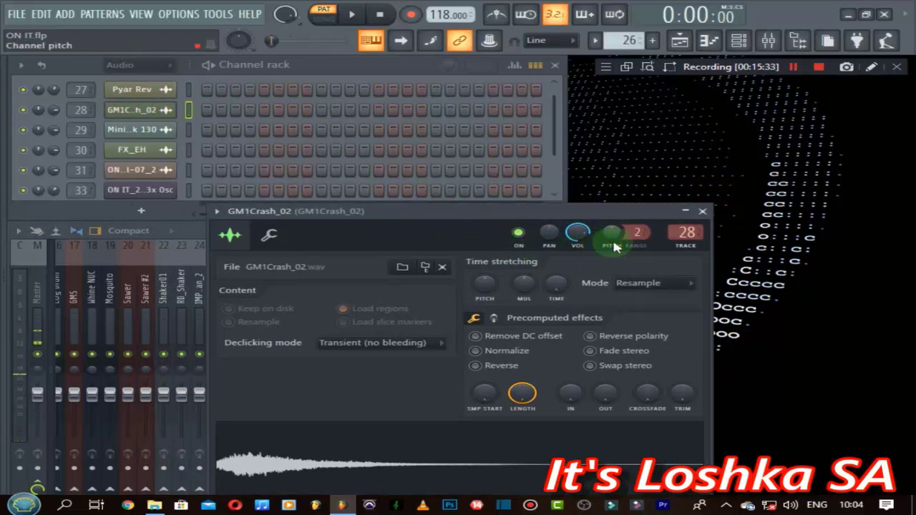
{"action": "key", "text": "z"}
{"action": "key", "text": "z"}
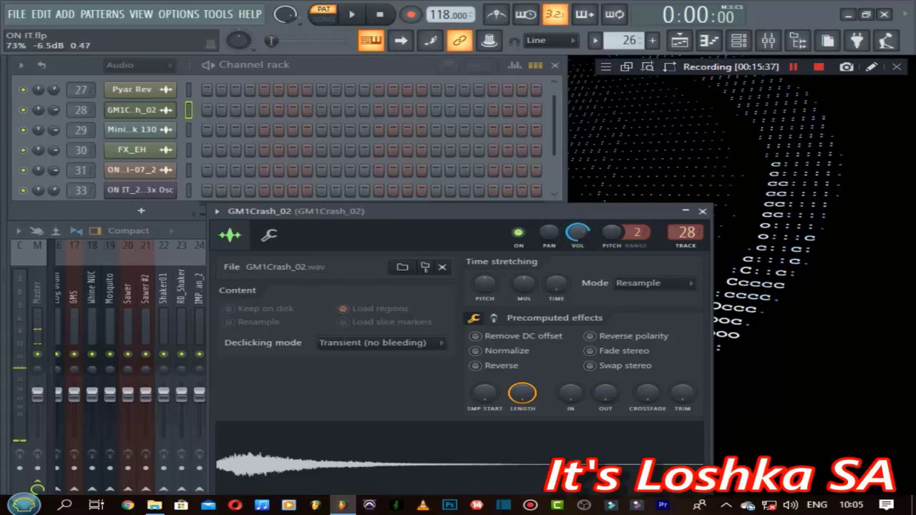
{"action": "key", "text": "z"}
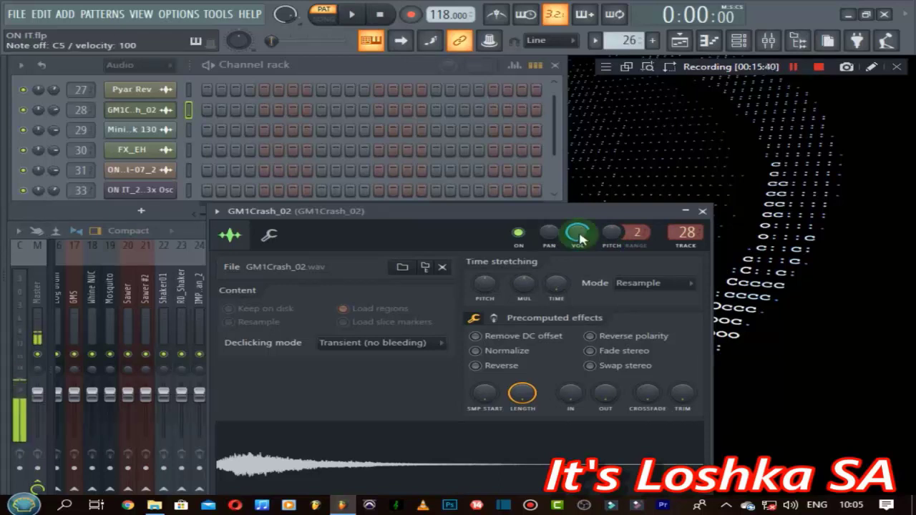
{"action": "left_click", "coordinate": [702, 211]}
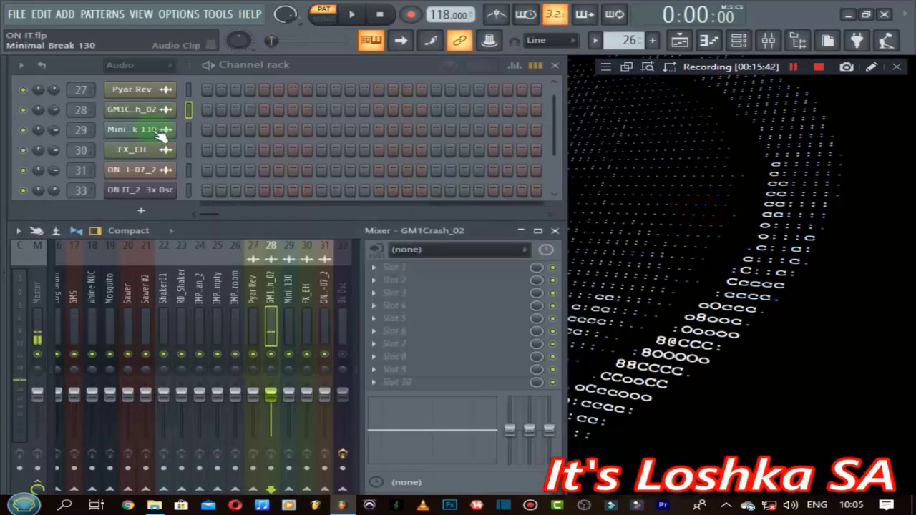
Open the Minimal Break 130 audio clip channel, audition it, and lower its channel volume.
{"action": "left_click", "coordinate": [159, 132]}
{"action": "left_click_drag", "start_coordinate": [309, 325], "coordinate": [499, 164]}
{"action": "key", "text": "z"}
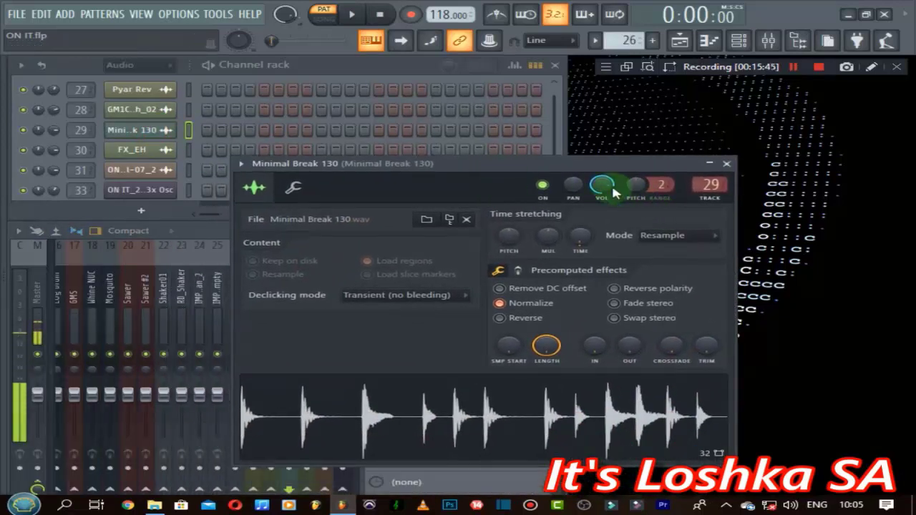
{"action": "left_click_drag", "start_coordinate": [602, 187], "coordinate": [602, 211]}
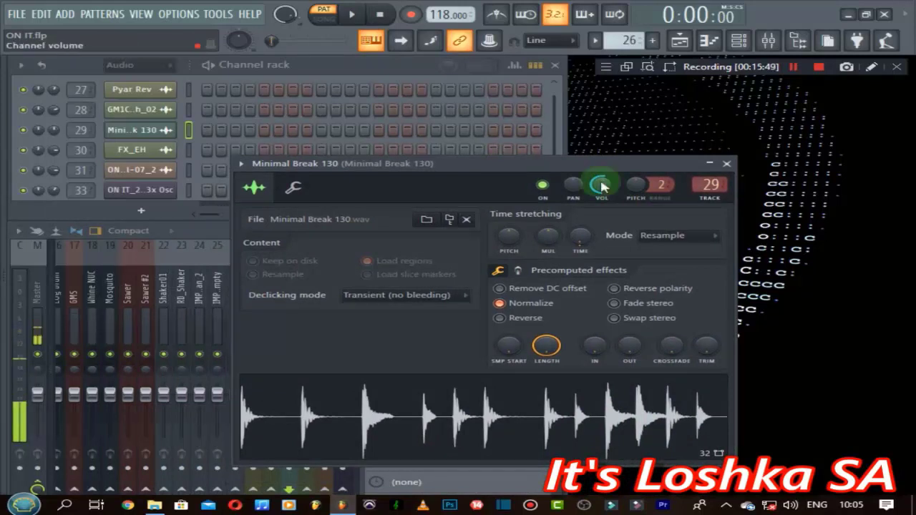
Lower the Minimal Break 130 channel volume further while auditioning the clip, close its settings and stop playback.
{"action": "key", "text": "z"}
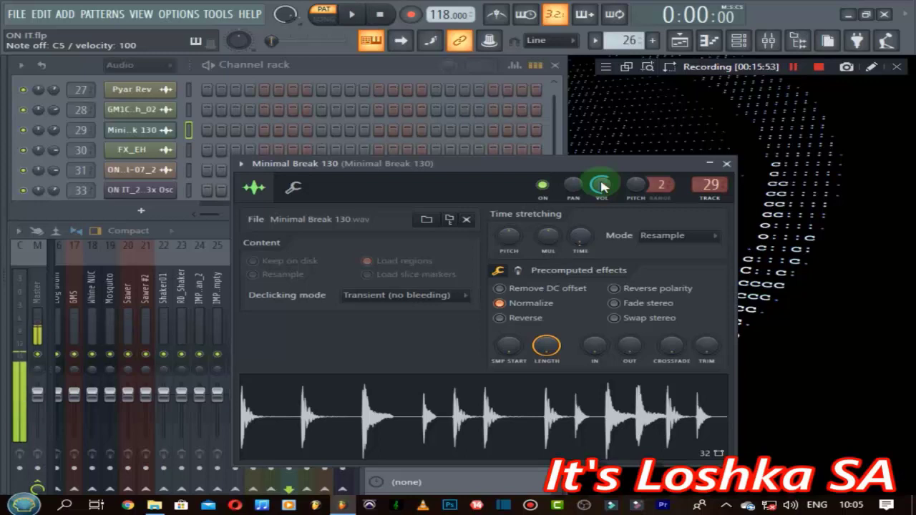
{"action": "key", "text": "z"}
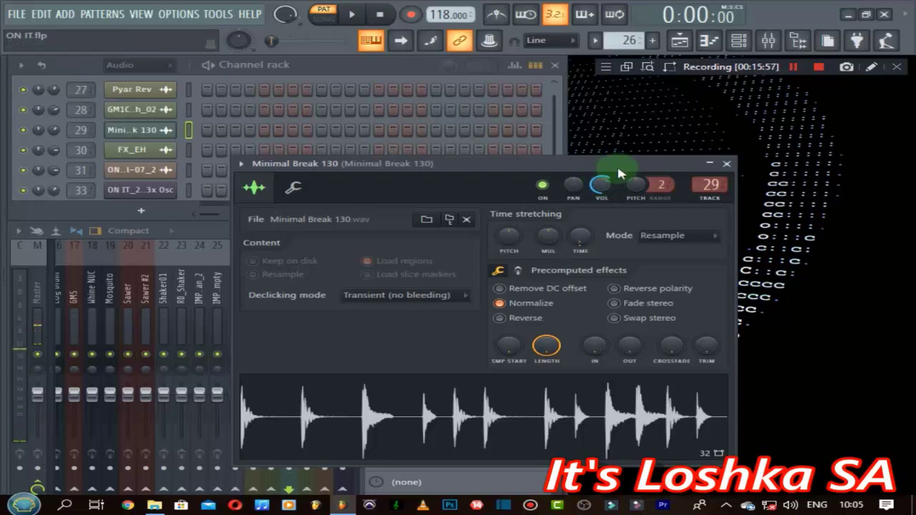
{"action": "key", "text": "z"}
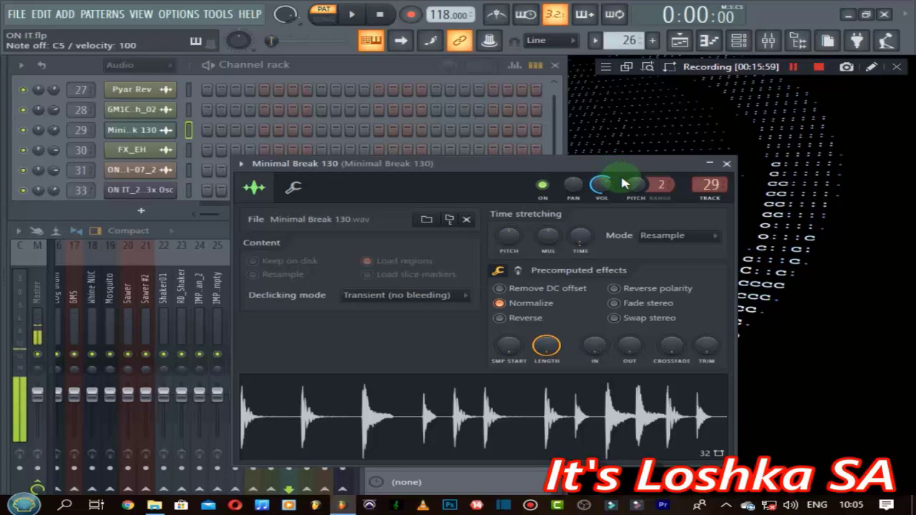
{"action": "key", "text": "space"}
{"action": "left_click", "coordinate": [727, 163]}
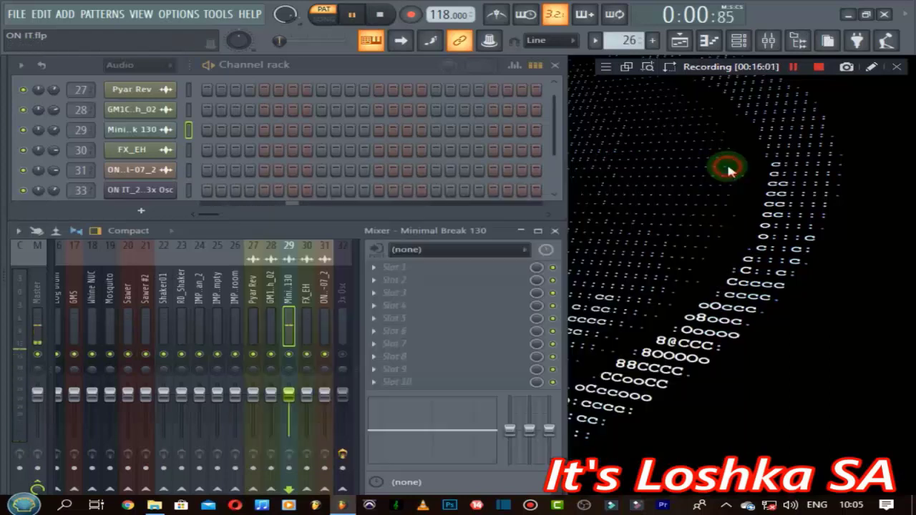
{"action": "left_click", "coordinate": [380, 14]}
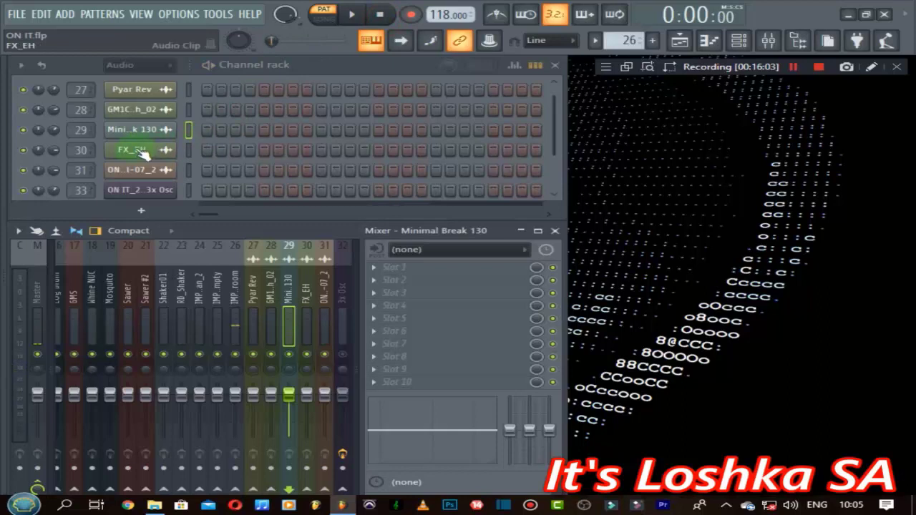
Open the FX_EH audio clip channel, raise its silence trimming threshold, lower its volume while auditioning, and close its settings.
{"action": "left_click", "coordinate": [136, 151]}
{"action": "left_click_drag", "start_coordinate": [421, 193], "coordinate": [460, 180]}
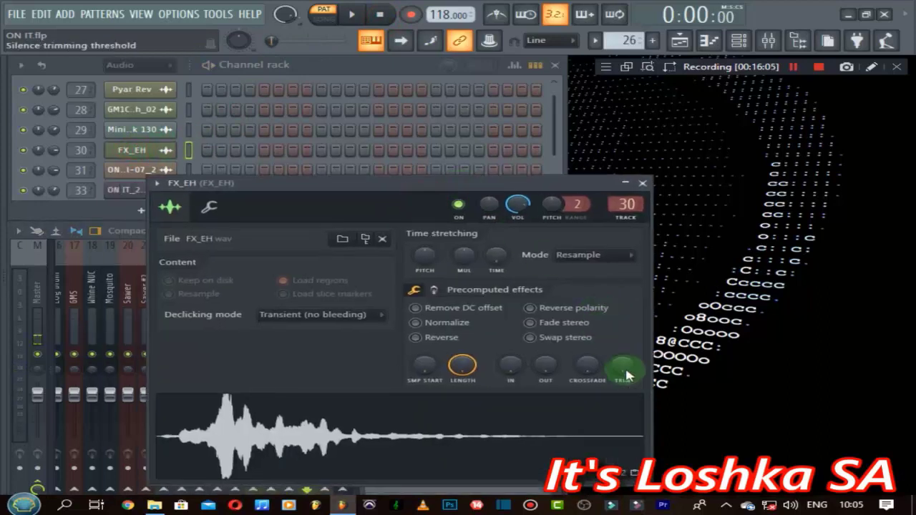
{"action": "left_click_drag", "start_coordinate": [622, 365], "coordinate": [610, 349]}
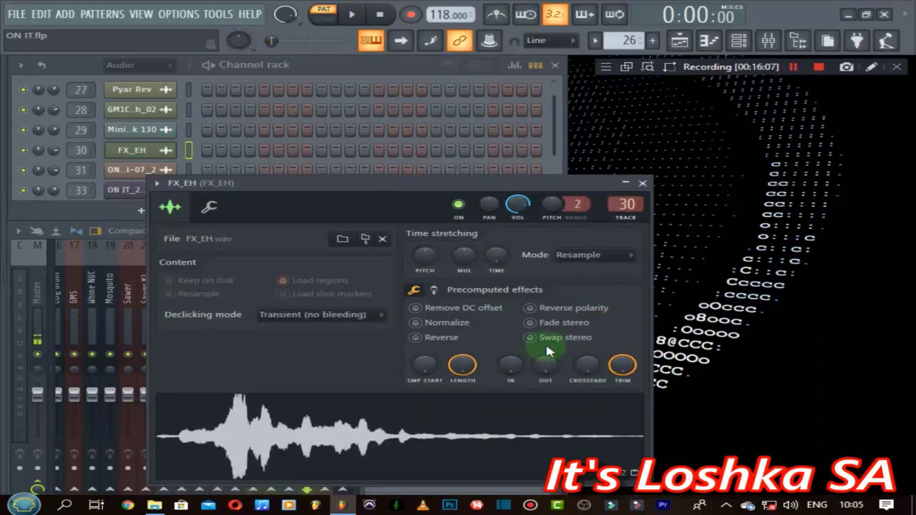
{"action": "left_click_drag", "start_coordinate": [548, 351], "coordinate": [522, 208]}
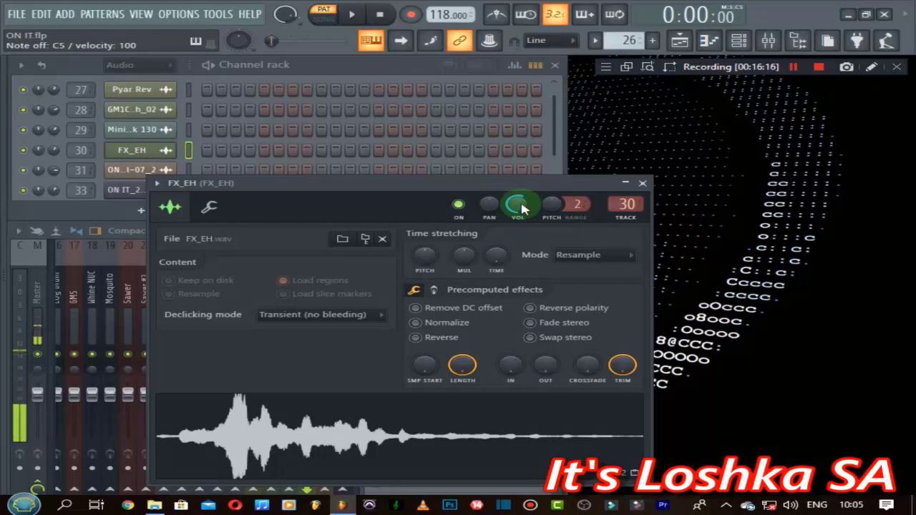
{"action": "left_click", "coordinate": [643, 184]}
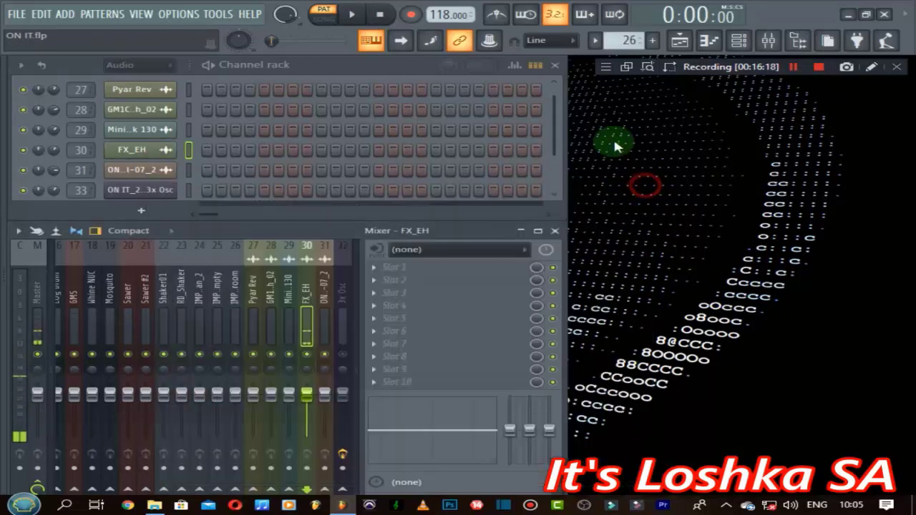
Open the ON IT - 2020-Jul-07_2 audio clip channel, audition its sample, and close its settings.
{"action": "left_click", "coordinate": [166, 172]}
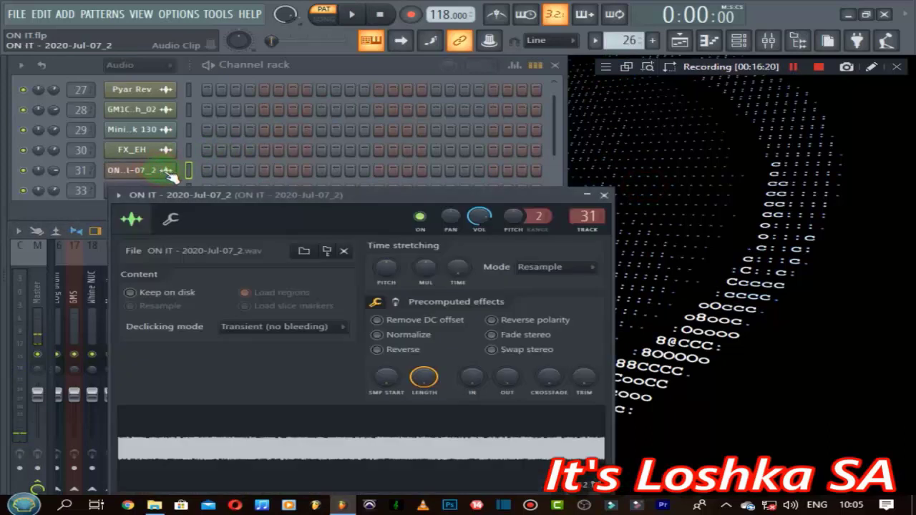
{"action": "left_click", "coordinate": [317, 448]}
{"action": "left_click", "coordinate": [379, 14]}
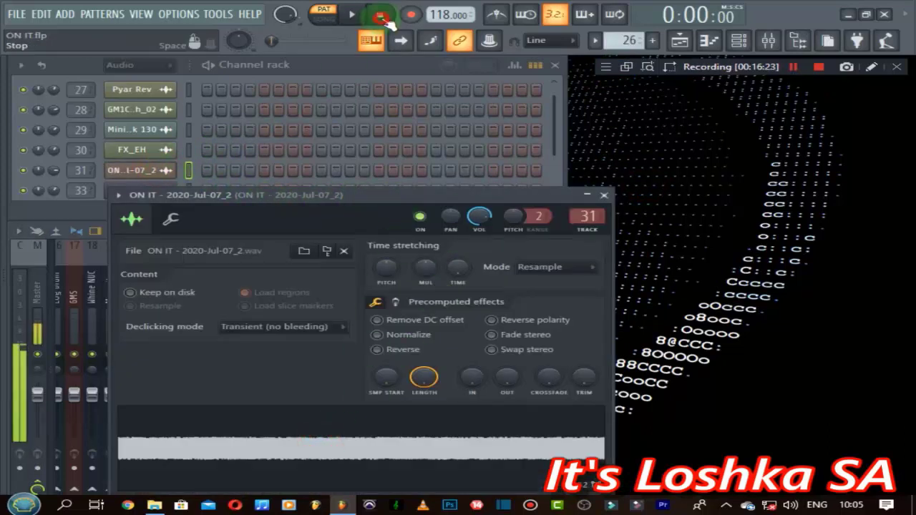
{"action": "left_click", "coordinate": [604, 195]}
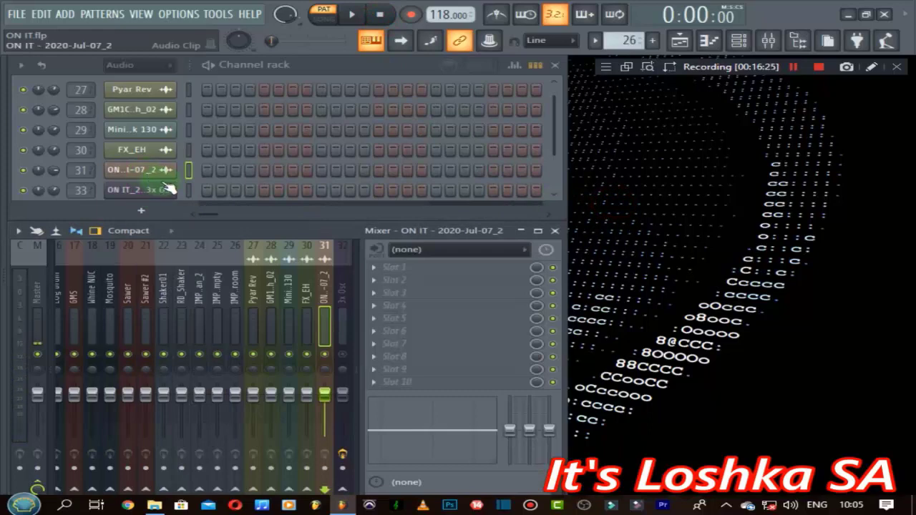
{"action": "scroll", "coordinate": [169, 188], "scroll_direction": "down", "scroll_amount": 2}
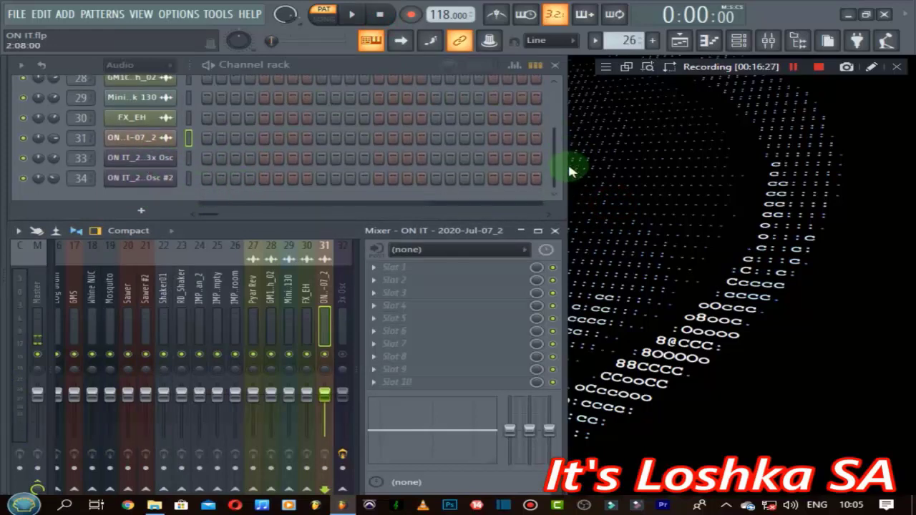
Maximize the mixer and bring its first insert tracks into view.
{"action": "left_click", "coordinate": [537, 230]}
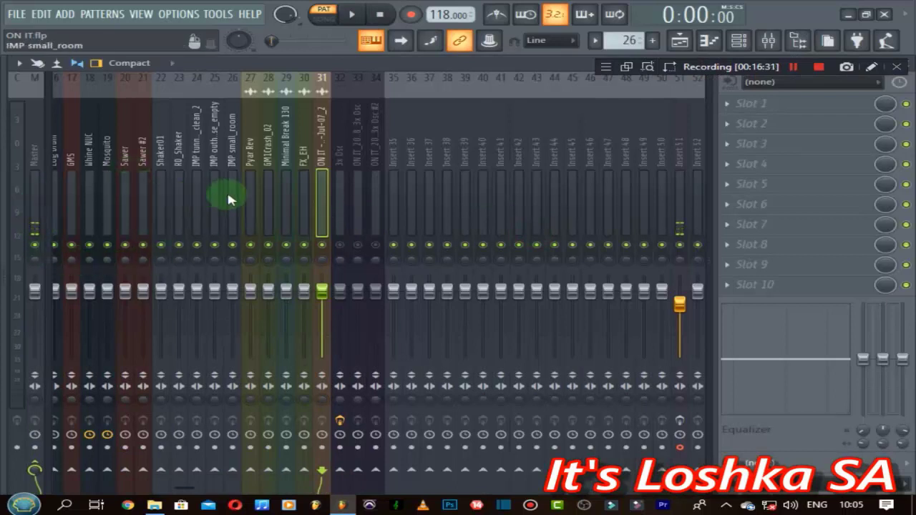
{"action": "scroll", "coordinate": [150, 165], "scroll_direction": "left", "scroll_amount": 1}
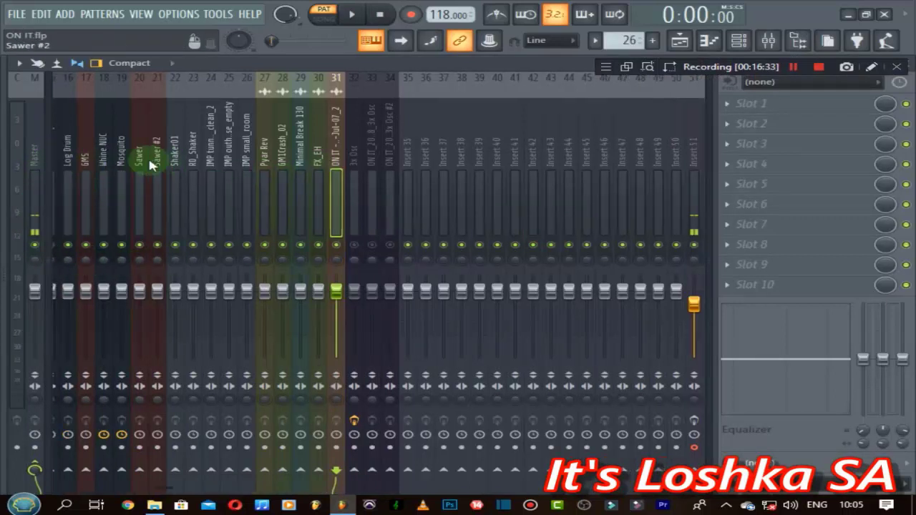
{"action": "scroll", "coordinate": [150, 164], "scroll_direction": "left", "scroll_amount": 2}
Switch the playlist to song mode, clear the time selection, and play the arrangement from bar 41.
{"action": "left_click", "coordinate": [679, 41]}
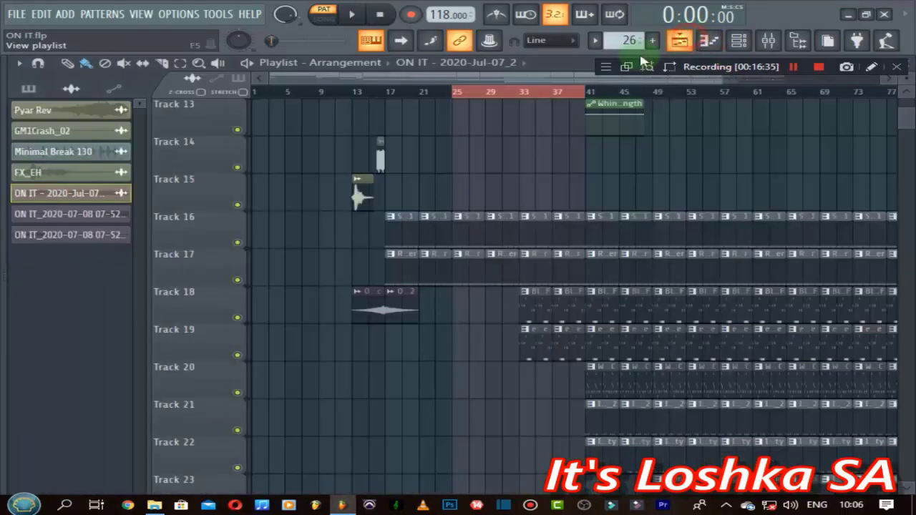
{"action": "left_click", "coordinate": [323, 14]}
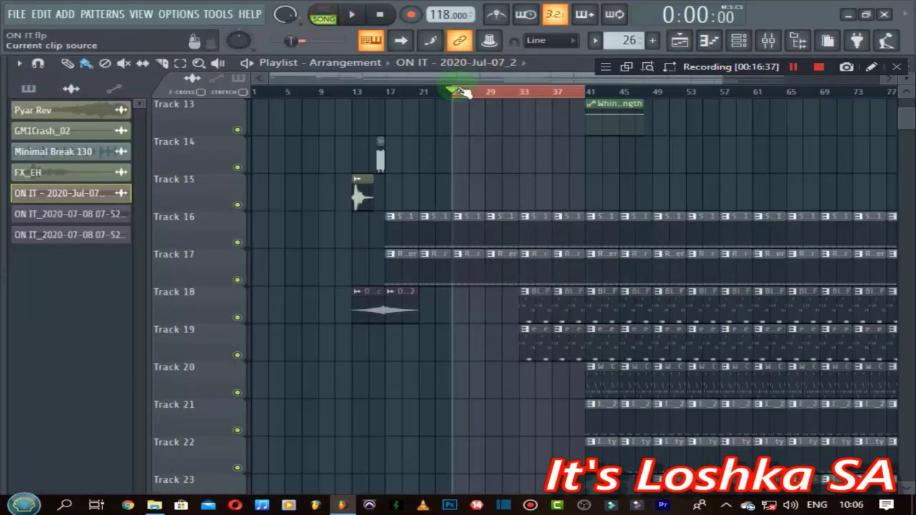
{"action": "left_click", "coordinate": [461, 95]}
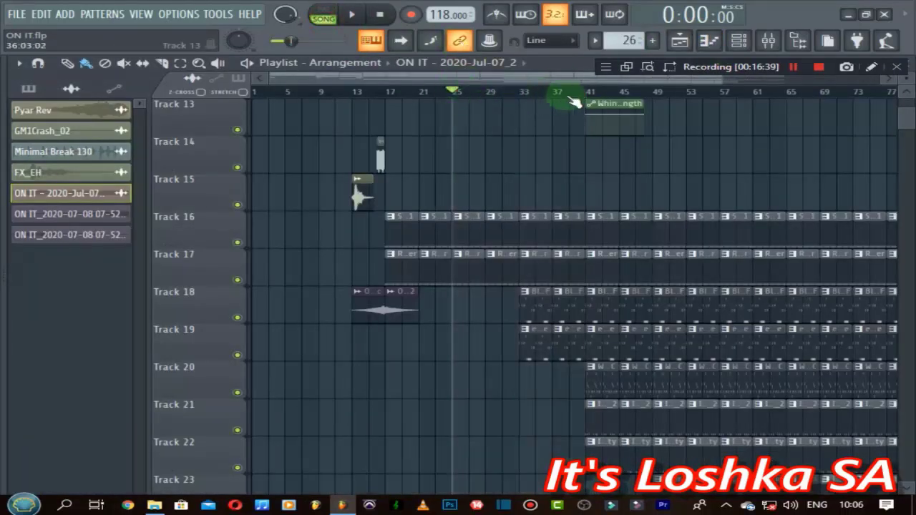
{"action": "left_click", "coordinate": [590, 95]}
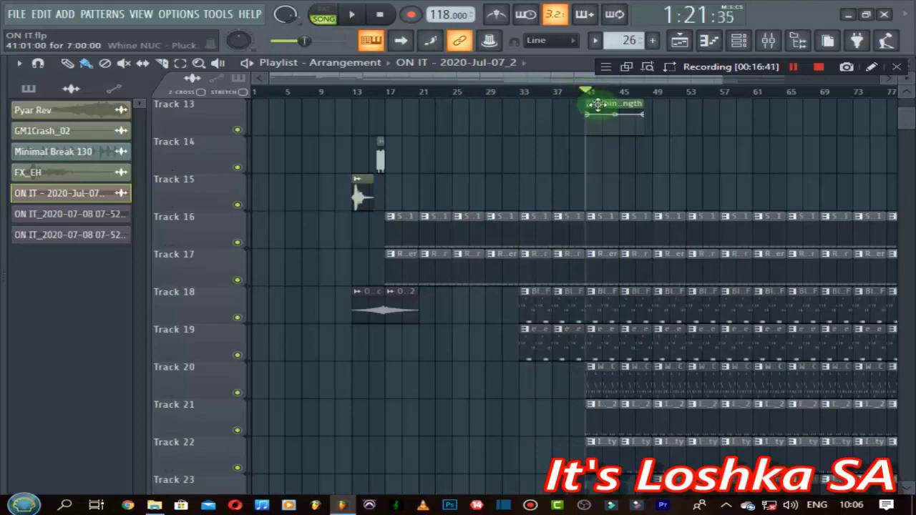
{"action": "scroll", "coordinate": [644, 188], "scroll_direction": "up", "scroll_amount": 5}
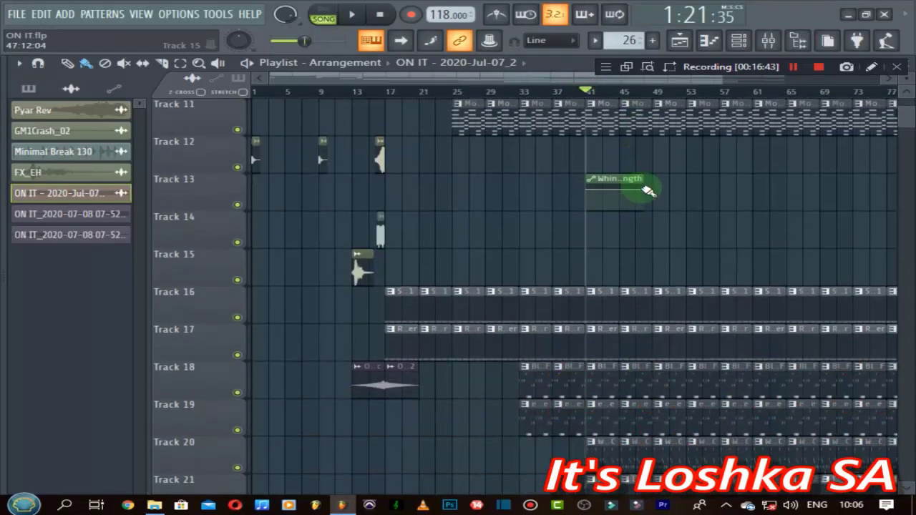
{"action": "key", "text": "space"}
Check the track levels in the mixer during playback, select the Master track, and stop the song.
{"action": "left_click", "coordinate": [775, 45]}
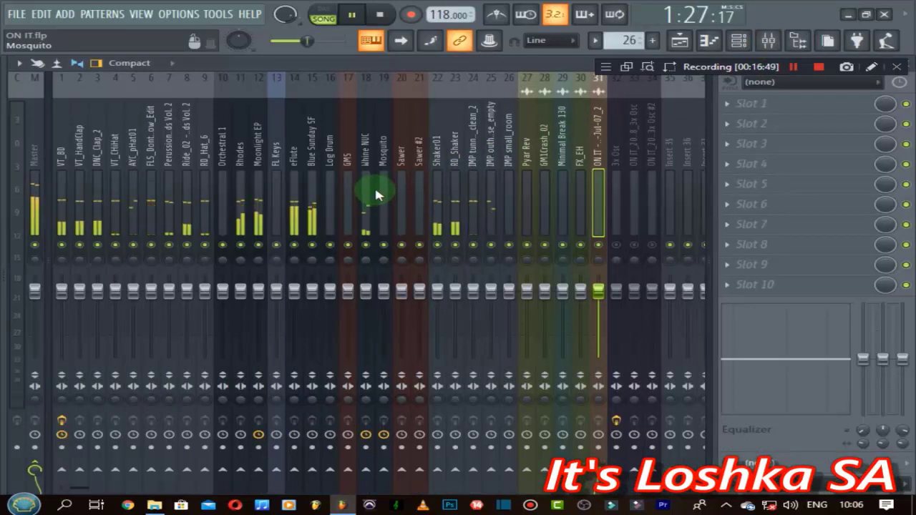
{"action": "left_click", "coordinate": [34, 150]}
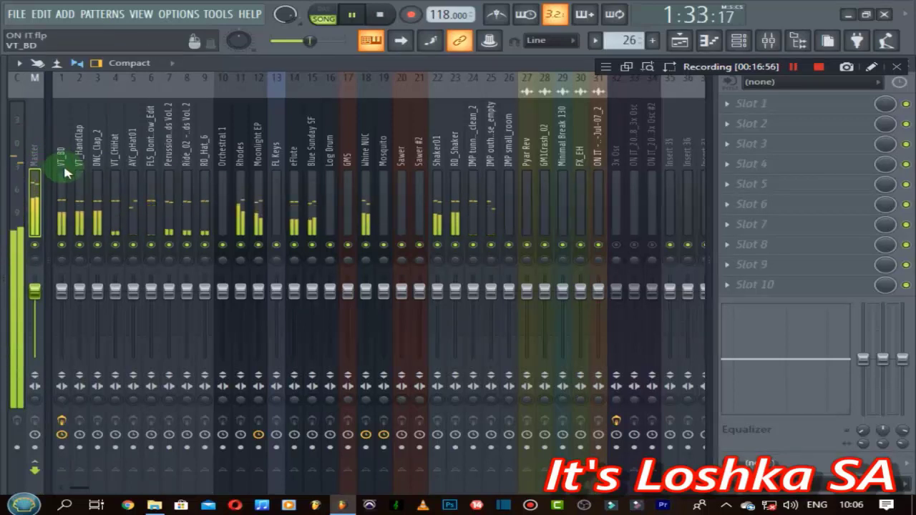
{"action": "key", "text": "space"}
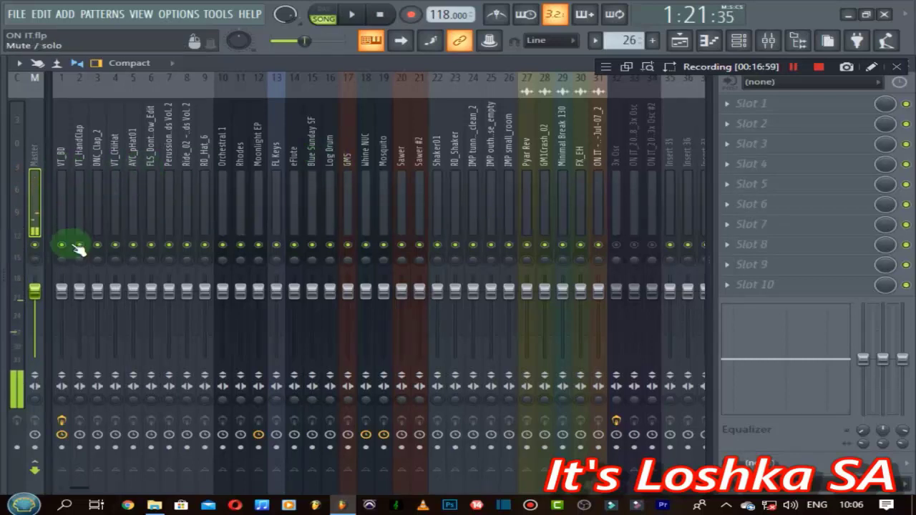
Solo the VT_BD track in the mixer and check the mute state of Insert 51.
{"action": "right_click", "coordinate": [70, 245]}
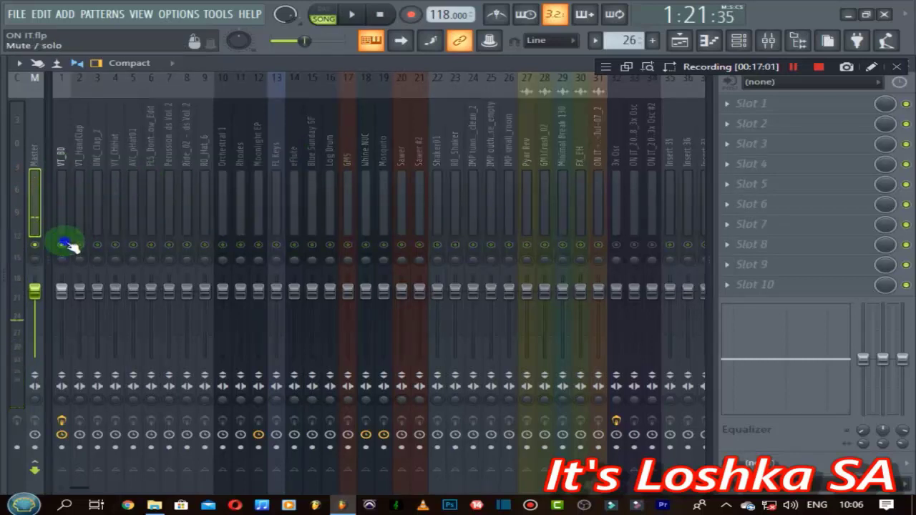
{"action": "scroll", "coordinate": [593, 153], "scroll_direction": "down", "scroll_amount": 8}
{"action": "left_click", "coordinate": [533, 246]}
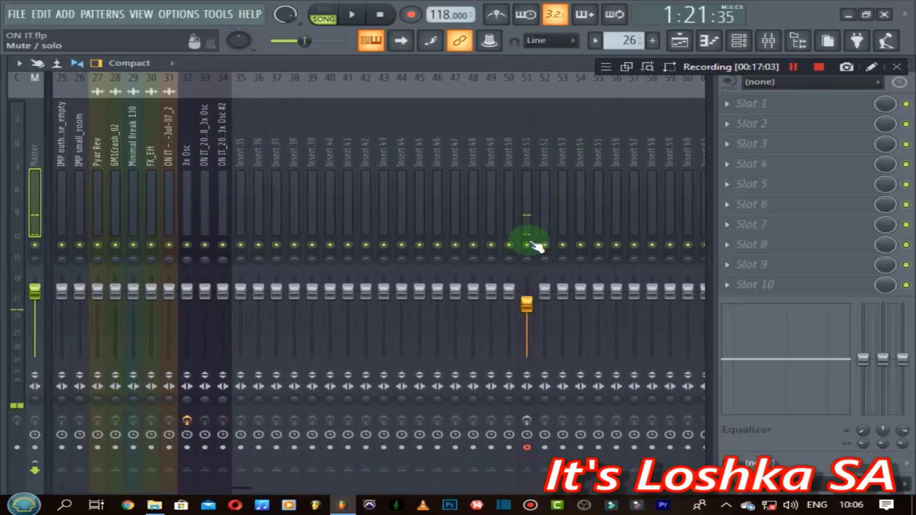
{"action": "left_click", "coordinate": [466, 180]}
{"action": "scroll", "coordinate": [466, 179], "scroll_direction": "up", "scroll_amount": 8}
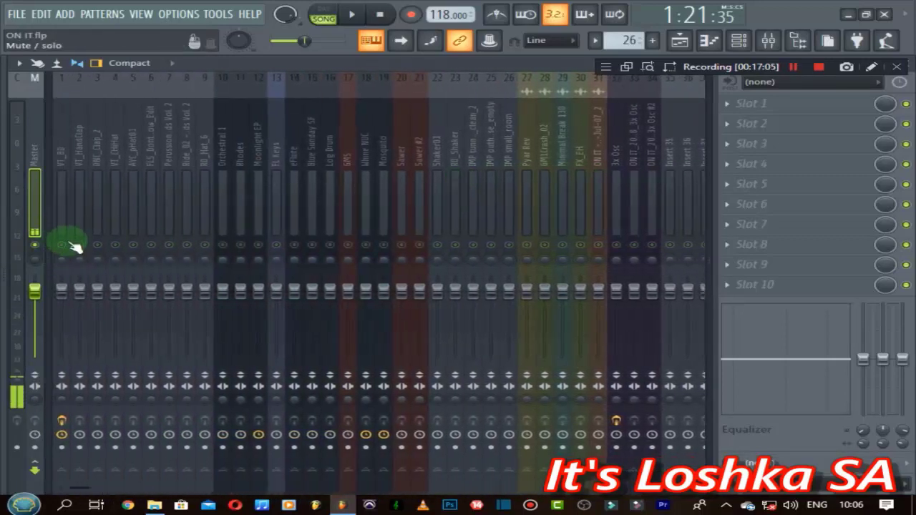
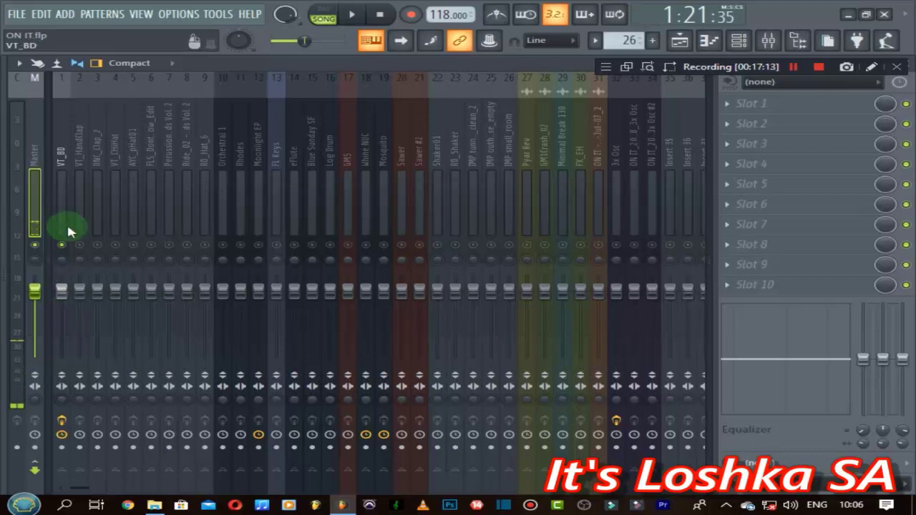
Load Fruity Parametric EQ 2 into the first effect slot of the VT_HandClap mixer track.
{"action": "left_click", "coordinate": [81, 153]}
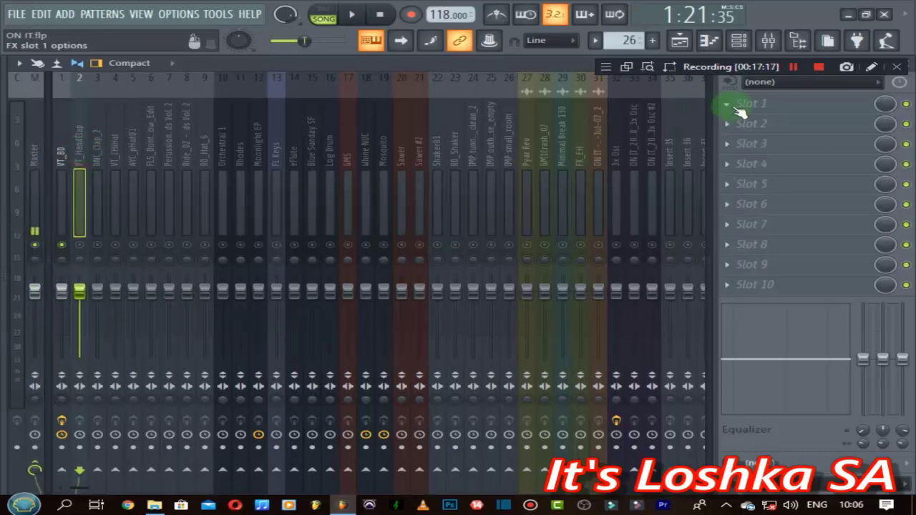
{"action": "left_click", "coordinate": [739, 109]}
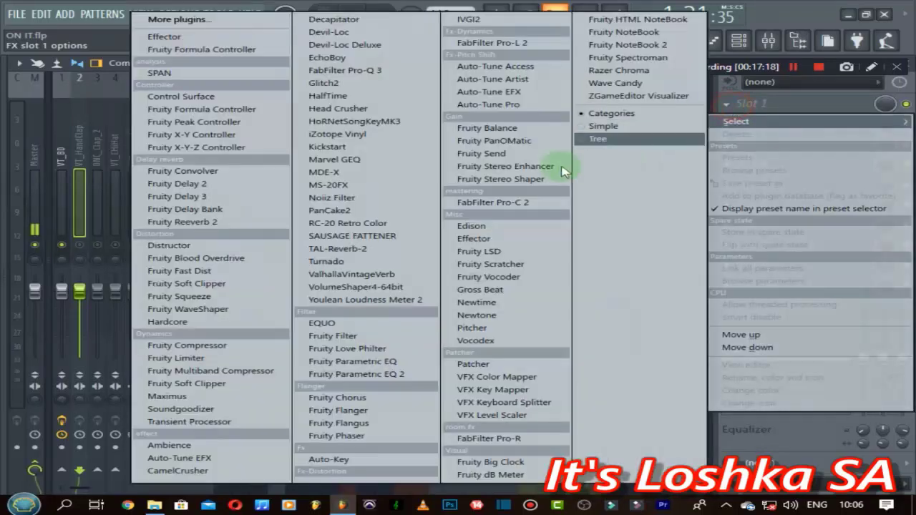
{"action": "left_click", "coordinate": [366, 379]}
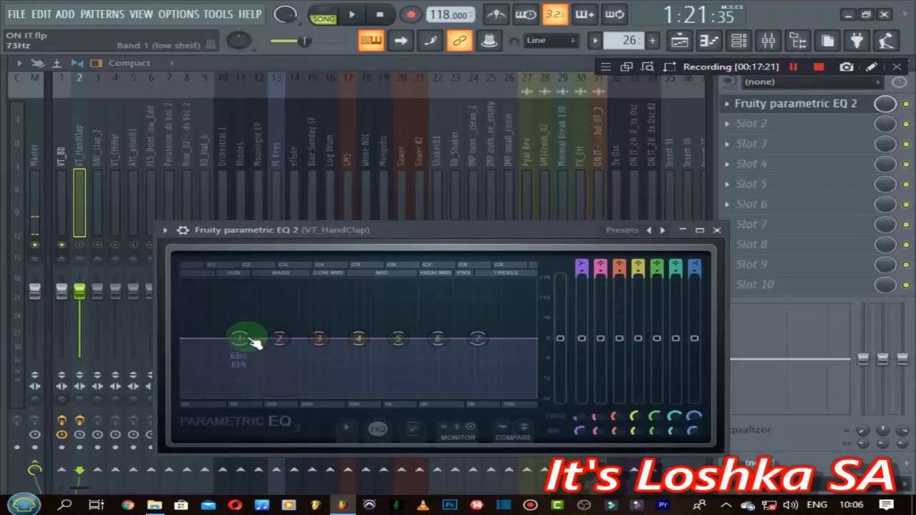
Show the channel rack and select pattern 2, which holds the VT_HandClap steps.
{"action": "left_click", "coordinate": [739, 41]}
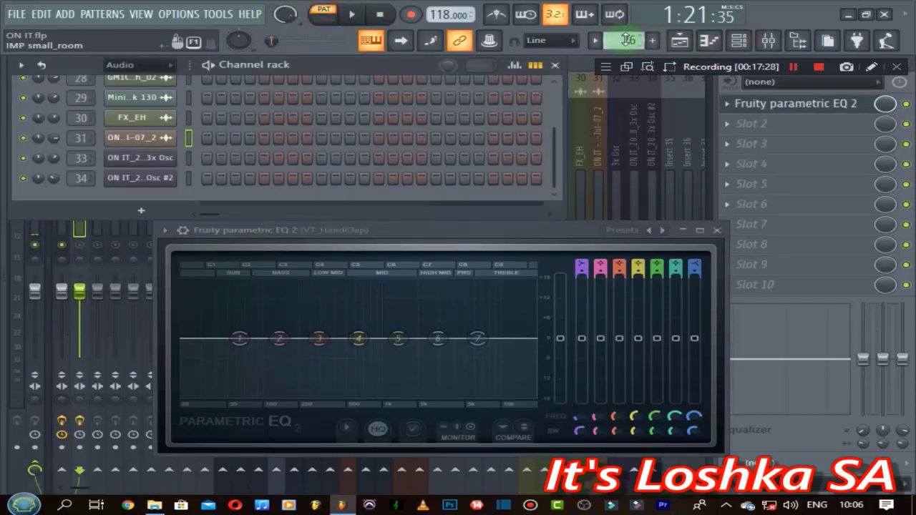
{"action": "scroll", "coordinate": [627, 40], "scroll_direction": "down", "scroll_amount": 3}
{"action": "scroll", "coordinate": [627, 40], "scroll_direction": "up", "scroll_amount": 2}
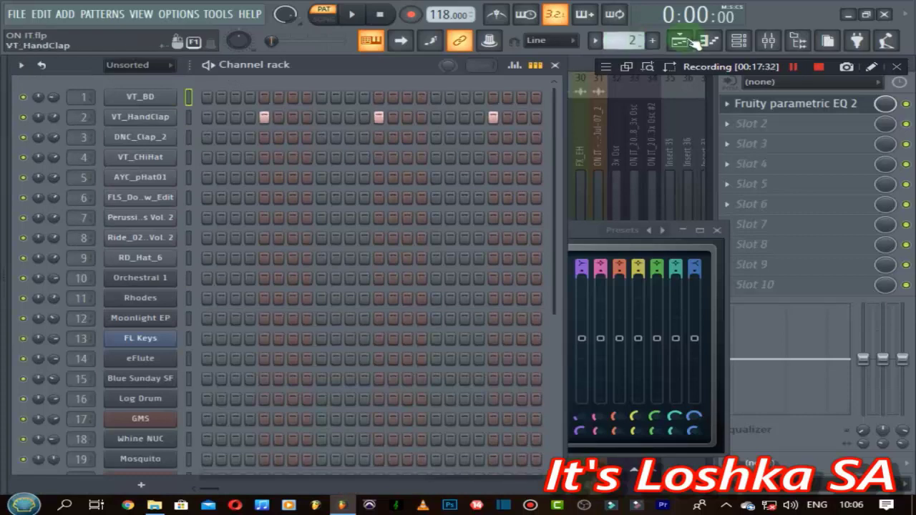
Return to the mixer and unmute the DNC_Clap_2 and VT_HandClap tracks.
{"action": "left_click", "coordinate": [768, 41]}
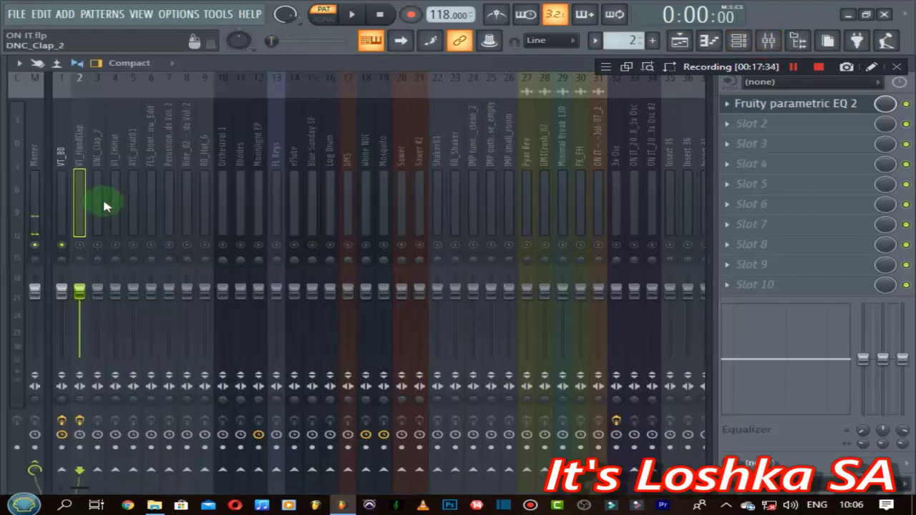
{"action": "left_click", "coordinate": [97, 245]}
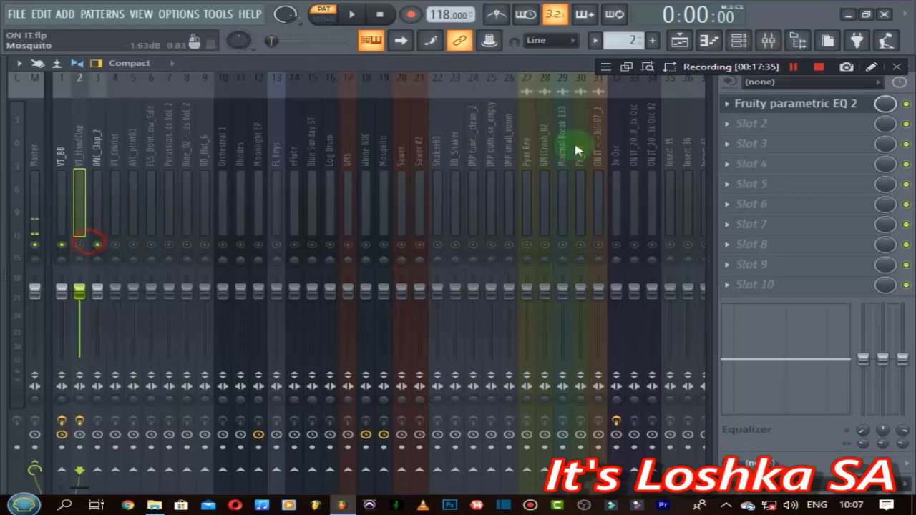
{"action": "left_click", "coordinate": [80, 245]}
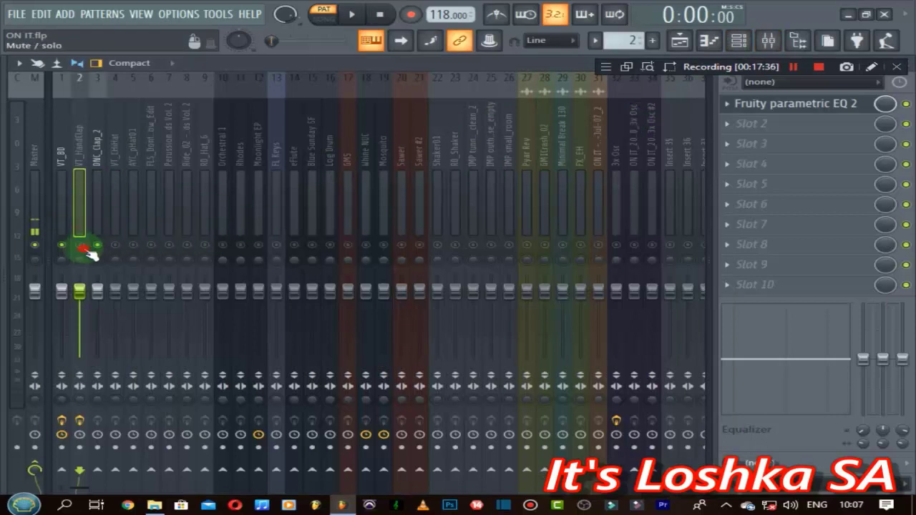
Select the VT_HandClap channel in the channel rack and reopen its Fruity parametric EQ 2 from the mixer.
{"action": "left_click", "coordinate": [782, 104]}
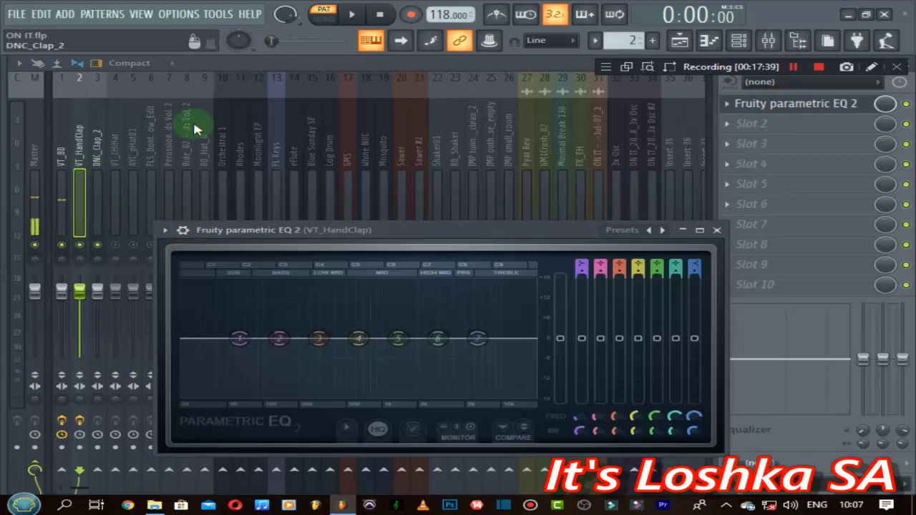
{"action": "left_click", "coordinate": [771, 41]}
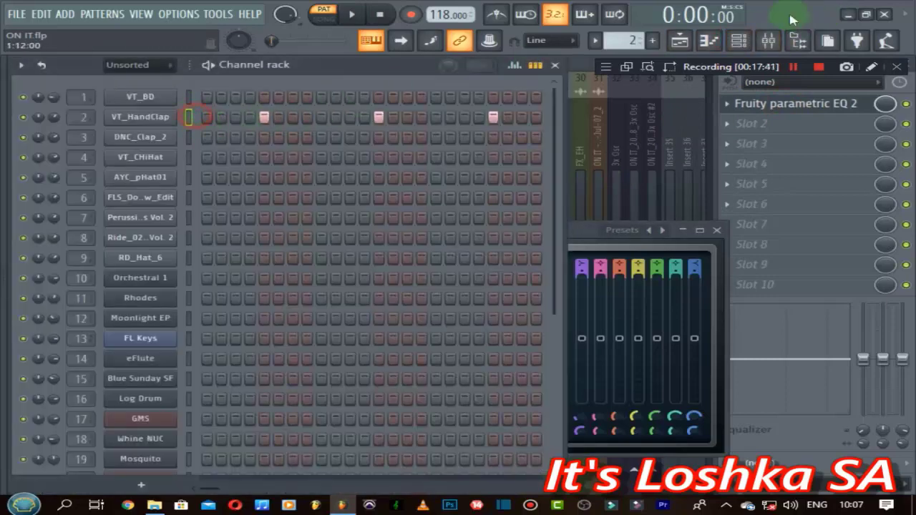
{"action": "left_click", "coordinate": [766, 43]}
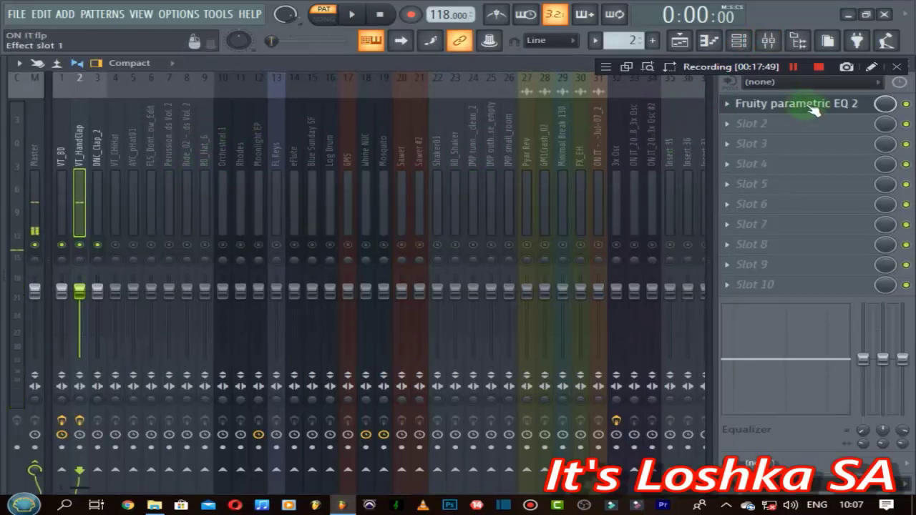
{"action": "left_click", "coordinate": [788, 104]}
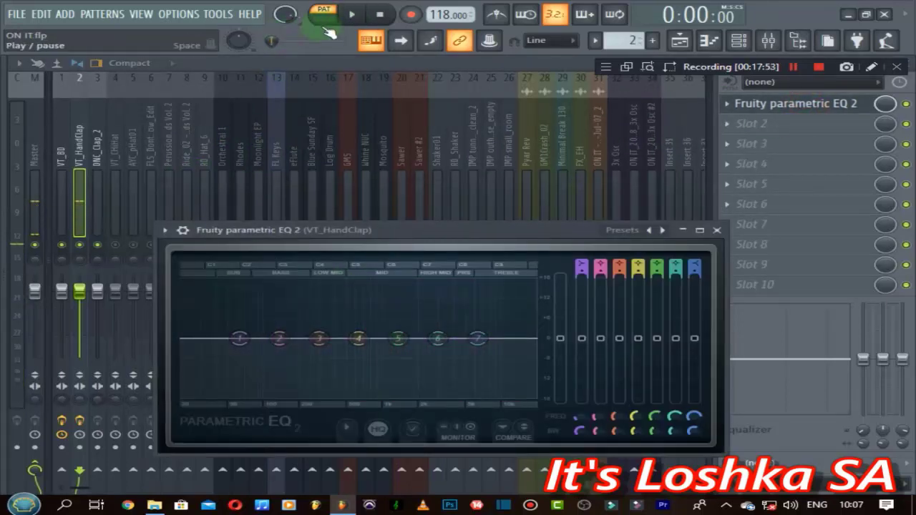
Play the whole song and cut the low end of VT_HandClap by lowering band 1 of its parametric EQ.
{"action": "left_click", "coordinate": [361, 16]}
{"action": "left_click", "coordinate": [335, 16]}
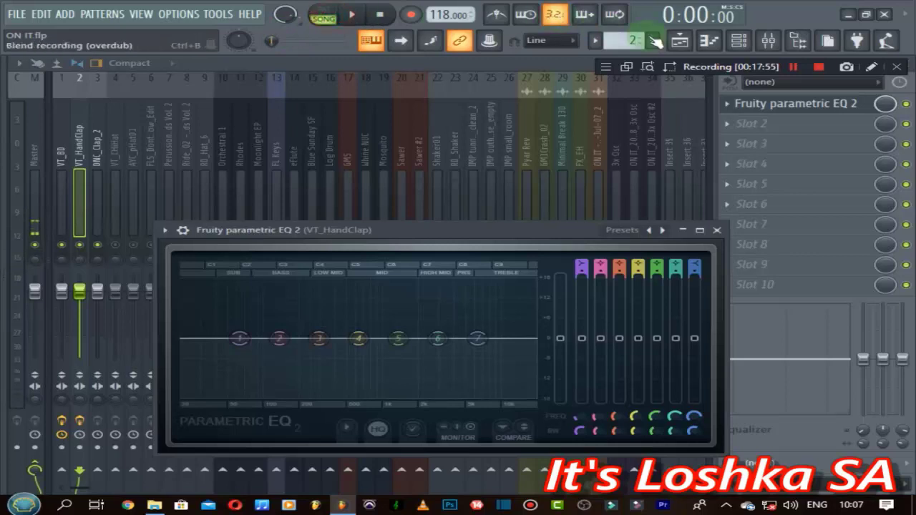
{"action": "left_click", "coordinate": [355, 16]}
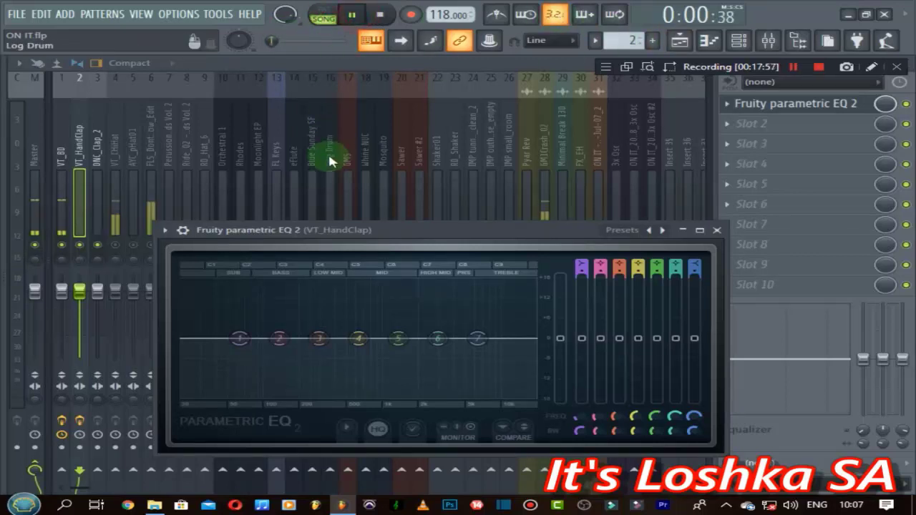
{"action": "left_click_drag", "start_coordinate": [239, 337], "coordinate": [347, 395]}
{"action": "left_click", "coordinate": [717, 230]}
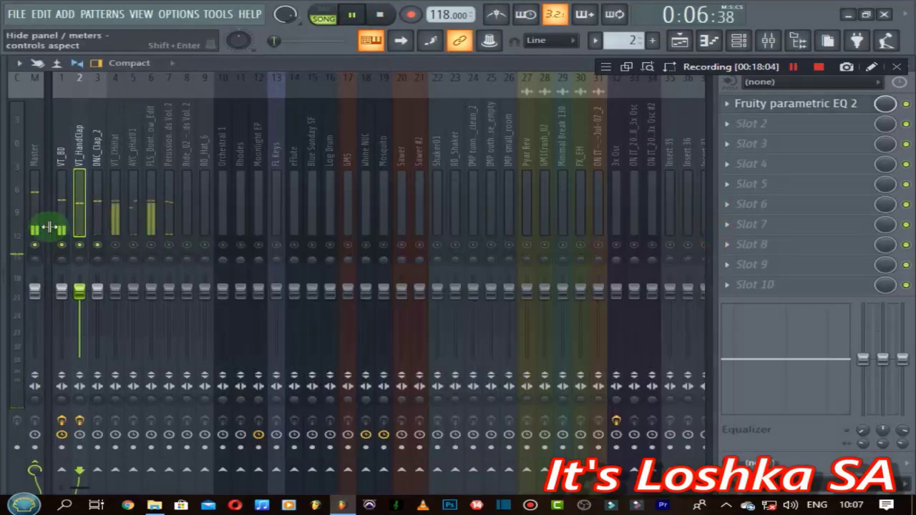
Unmute VT_CHiHat, add Fruity Parametric EQ 2 in effect slot 1 and lower band 1 to -18 dB at about 2014 Hz.
{"action": "left_click", "coordinate": [116, 241]}
{"action": "left_click", "coordinate": [118, 154]}
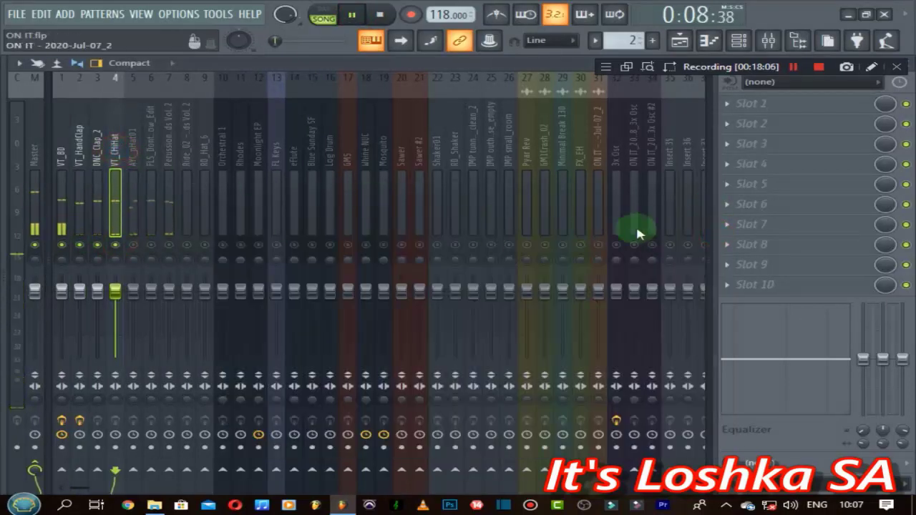
{"action": "left_click", "coordinate": [776, 82]}
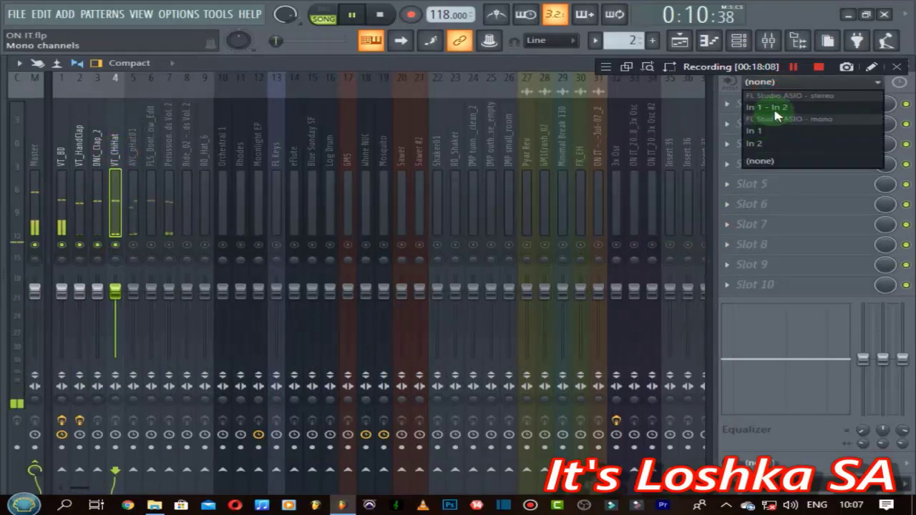
{"action": "left_click", "coordinate": [458, 70]}
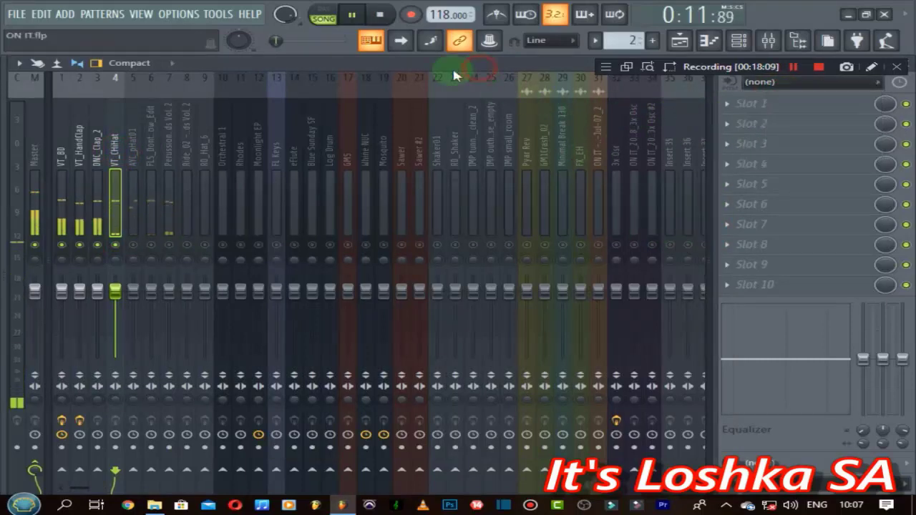
{"action": "left_click", "coordinate": [741, 103]}
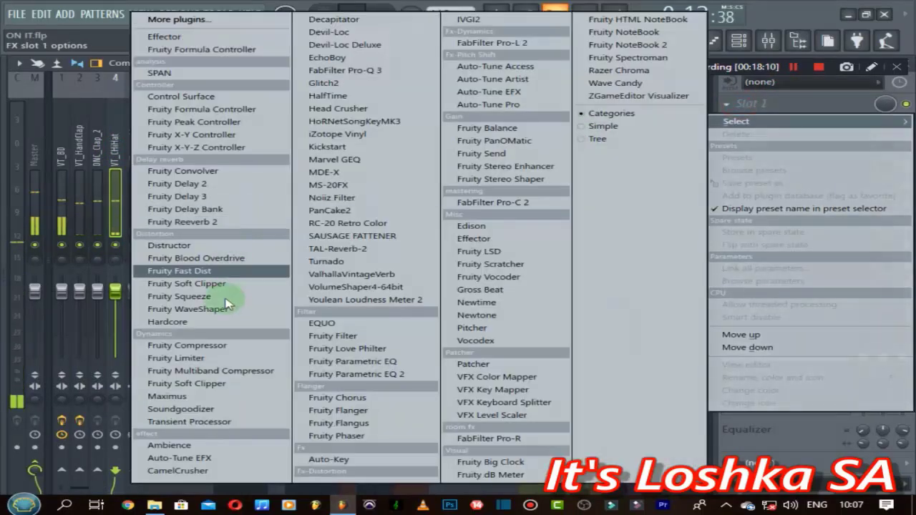
{"action": "left_click", "coordinate": [322, 374]}
{"action": "left_click_drag", "start_coordinate": [147, 268], "coordinate": [325, 328]}
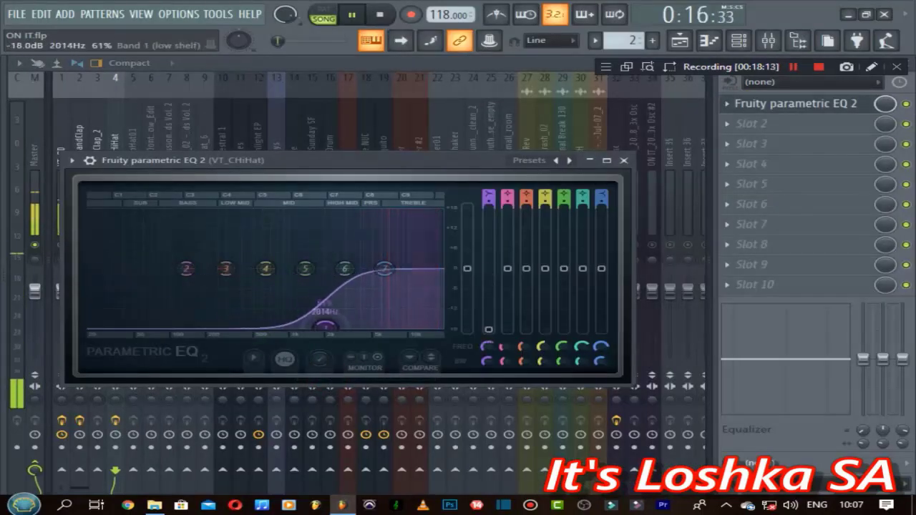
{"action": "left_click", "coordinate": [624, 160]}
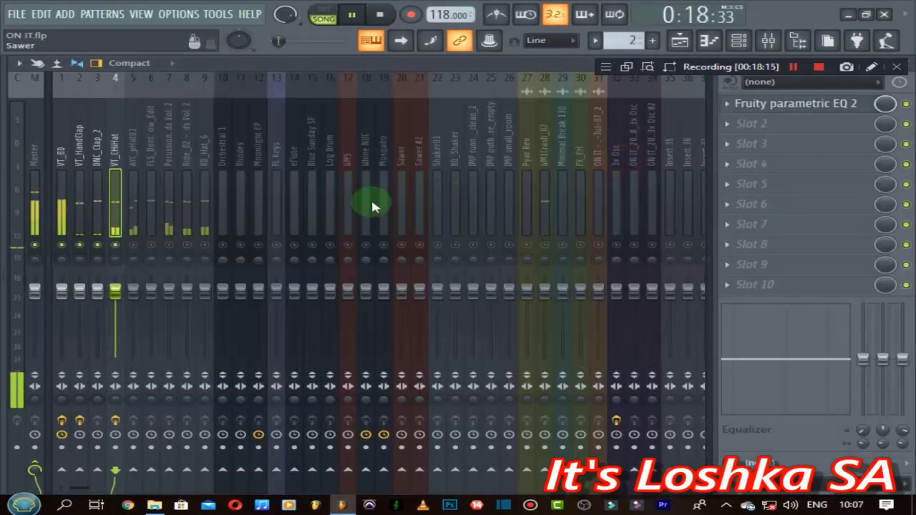
Add Fruity Parametric EQ 2 to AYC_pHat01 and pull band 1 fully down to cut the low end.
{"action": "left_click", "coordinate": [133, 179]}
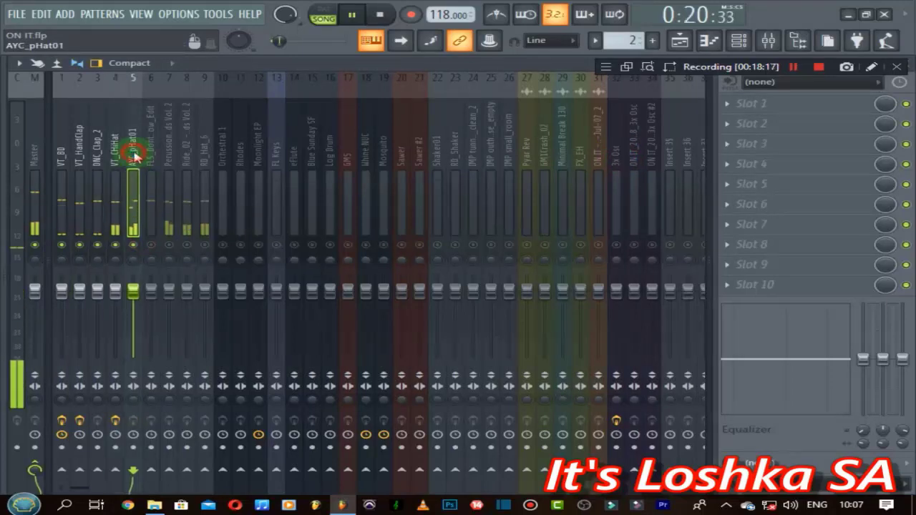
{"action": "left_click", "coordinate": [744, 103]}
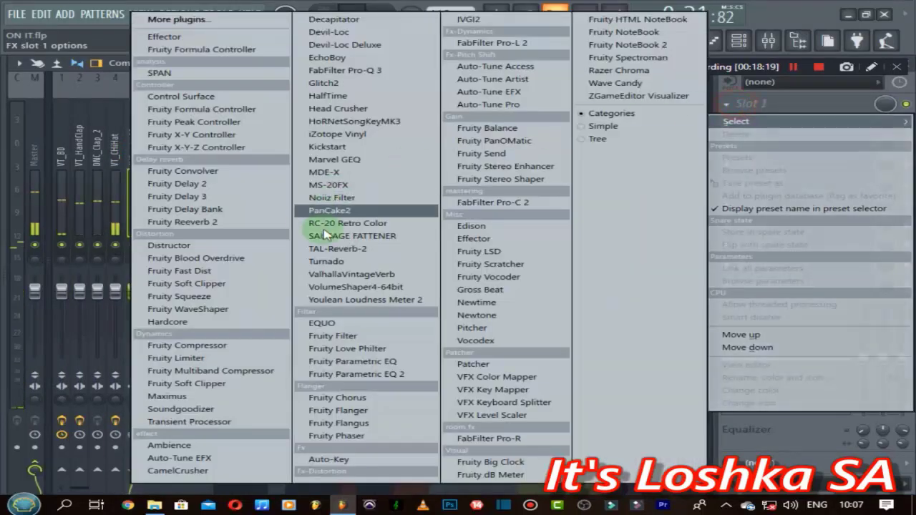
{"action": "left_click", "coordinate": [356, 374]}
{"action": "left_click_drag", "start_coordinate": [194, 303], "coordinate": [258, 360]}
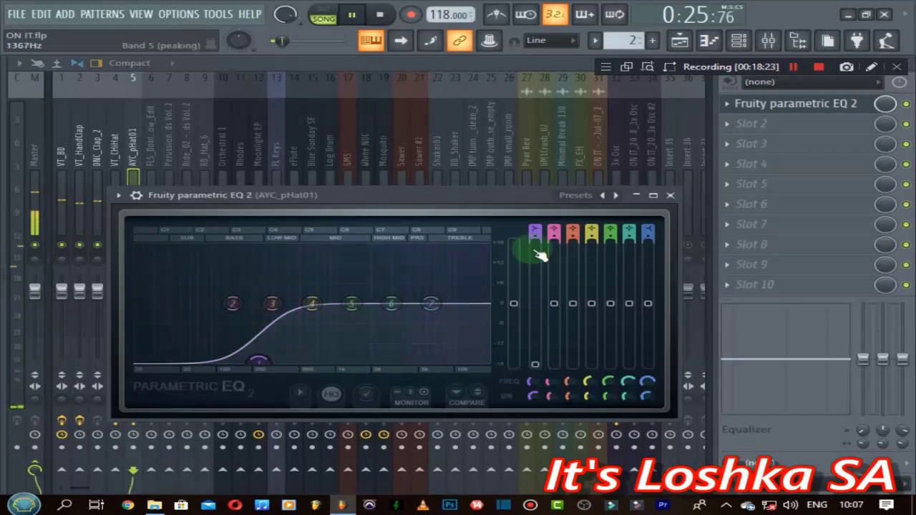
{"action": "left_click", "coordinate": [670, 195]}
{"action": "key", "text": "space"}
Add Fruity Reeverb 2 in effect slot 2 of VT_HandClap and reduce its mix level.
{"action": "left_click", "coordinate": [80, 132]}
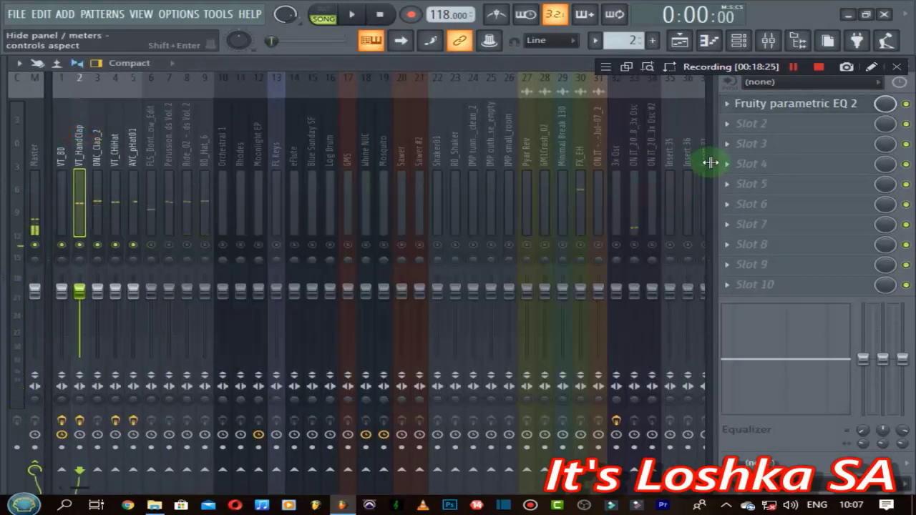
{"action": "left_click", "coordinate": [763, 108]}
{"action": "left_click", "coordinate": [744, 125]}
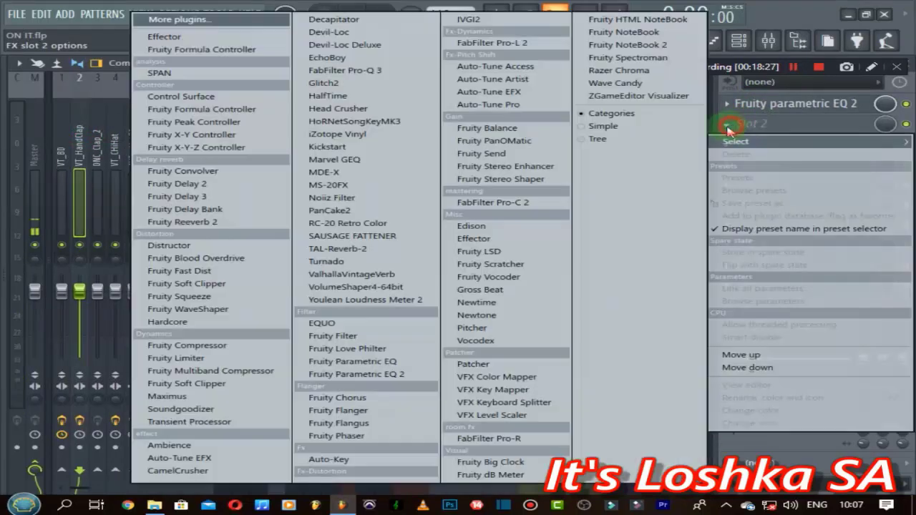
{"action": "left_click", "coordinate": [195, 228]}
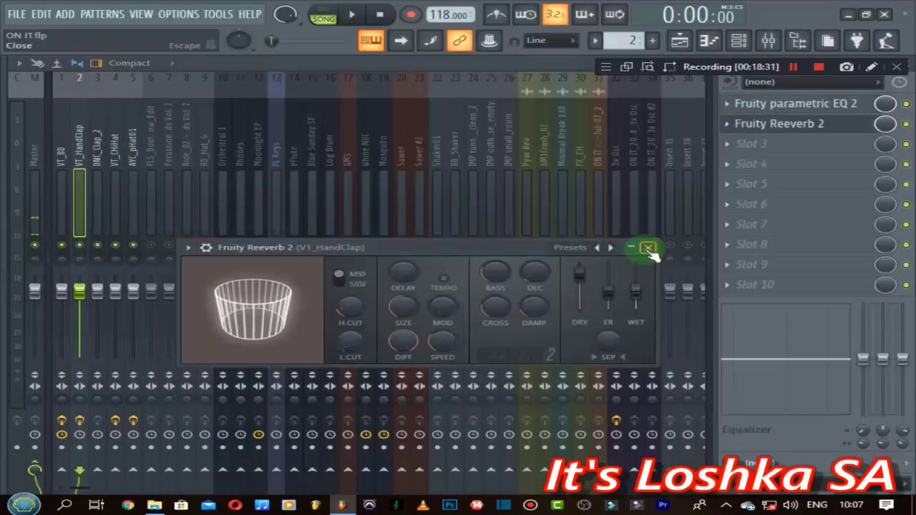
{"action": "left_click", "coordinate": [647, 249]}
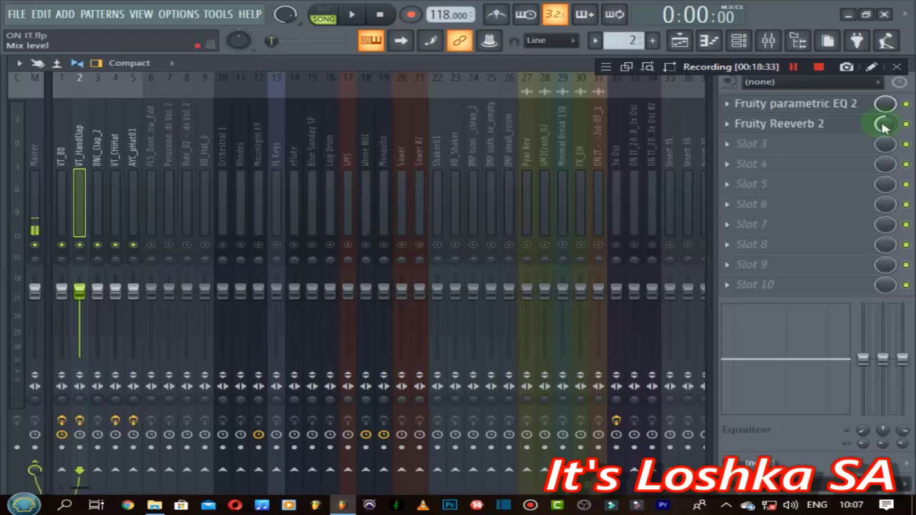
Copy the Fruity Reeverb 2 preset from VT_HandClap onto the DNC_Clap_2 track.
{"action": "left_click", "coordinate": [769, 125]}
{"action": "left_click", "coordinate": [182, 242]}
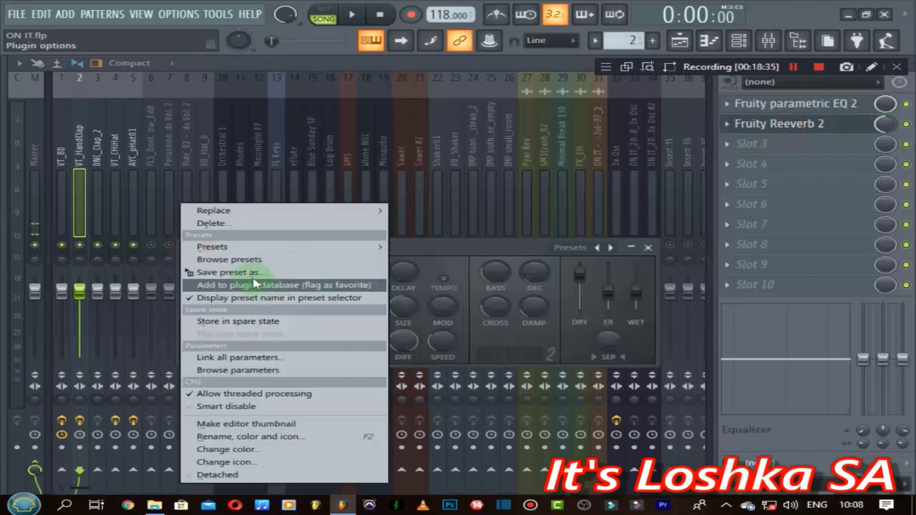
{"action": "left_click_drag", "start_coordinate": [240, 272], "coordinate": [97, 179]}
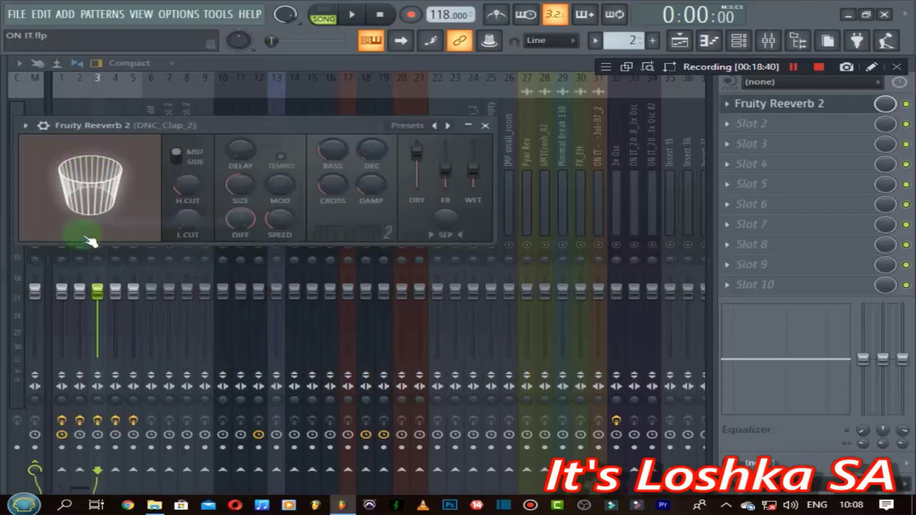
{"action": "left_click", "coordinate": [485, 125]}
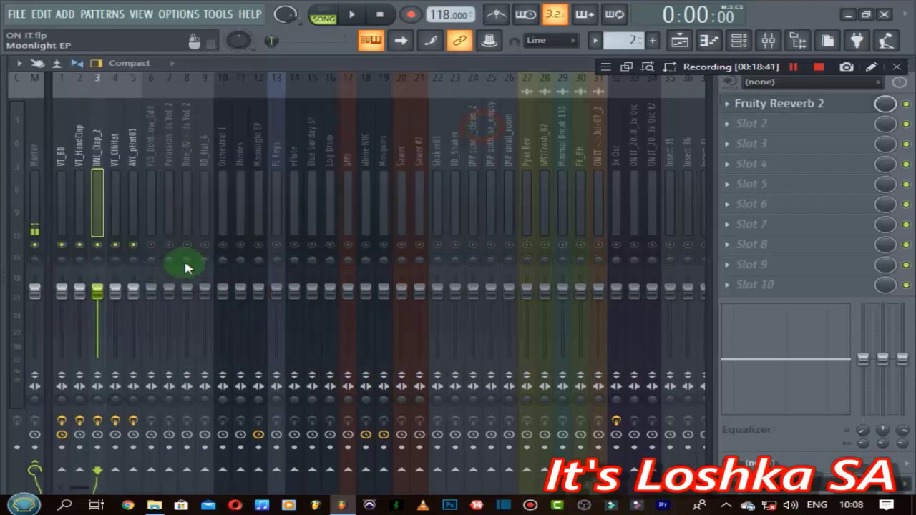
Raise the Master track's volume fader to 125% (5.5 dB).
{"action": "left_click", "coordinate": [35, 293]}
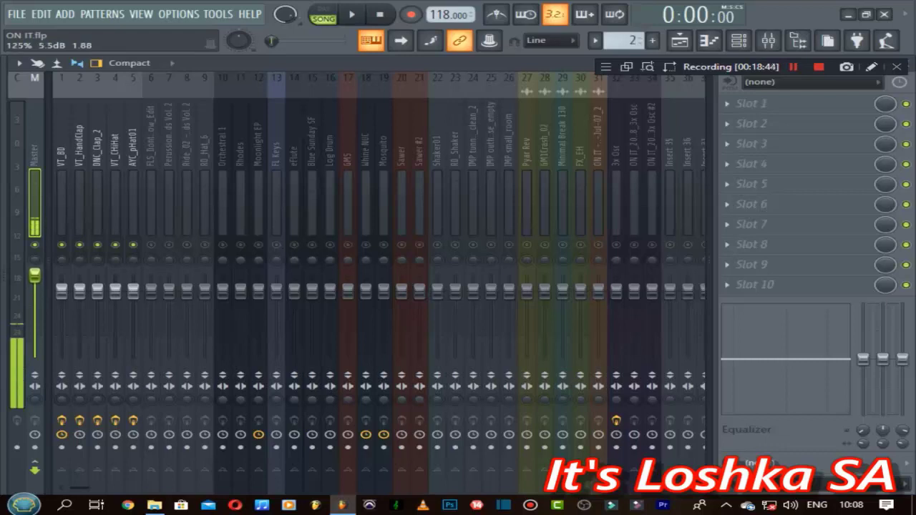
Move Fruity Reeverb 2 on DNC_Clap_2 down to effect slot 2.
{"action": "left_click", "coordinate": [120, 159]}
{"action": "left_click", "coordinate": [104, 154]}
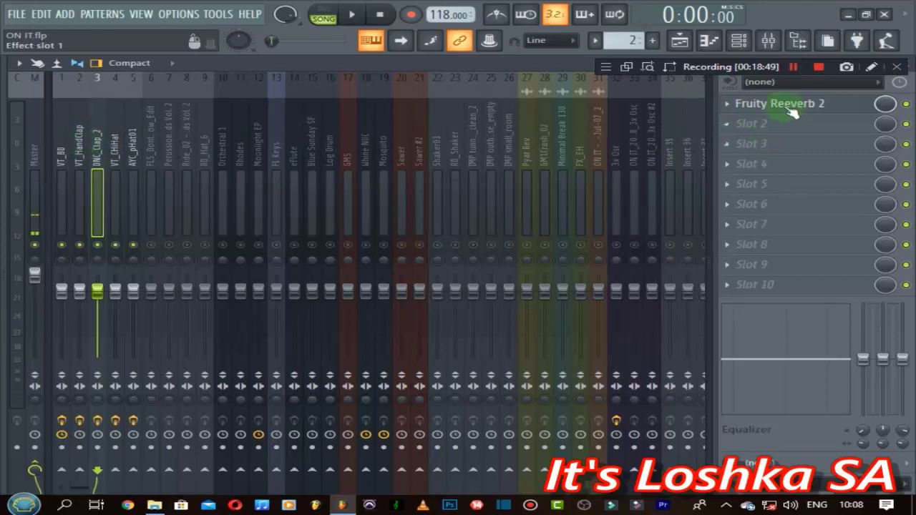
{"action": "left_click_drag", "start_coordinate": [787, 109], "coordinate": [793, 129]}
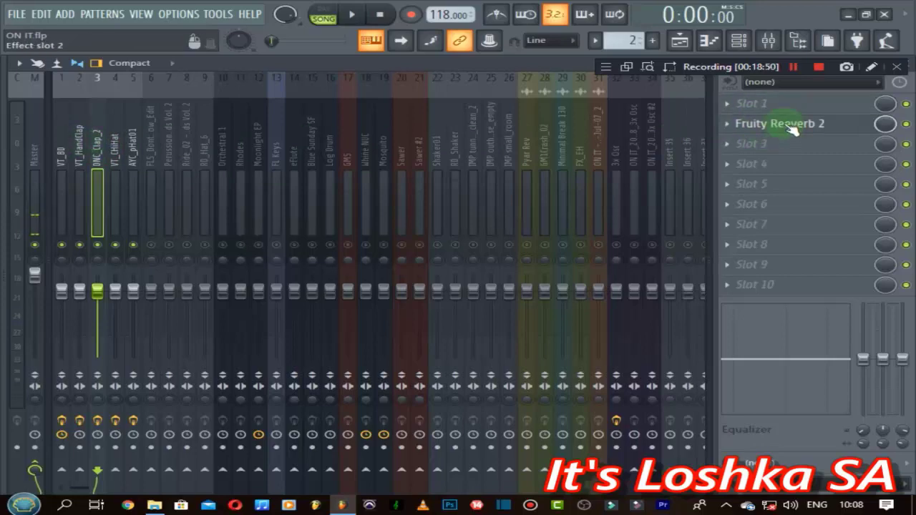
Add Fruity Parametric EQ 2 in slot 1 of DNC_Clap_2, pull band 1 fully down to cut the lows, and audition the song.
{"action": "left_click", "coordinate": [730, 106]}
{"action": "left_click", "coordinate": [358, 403]}
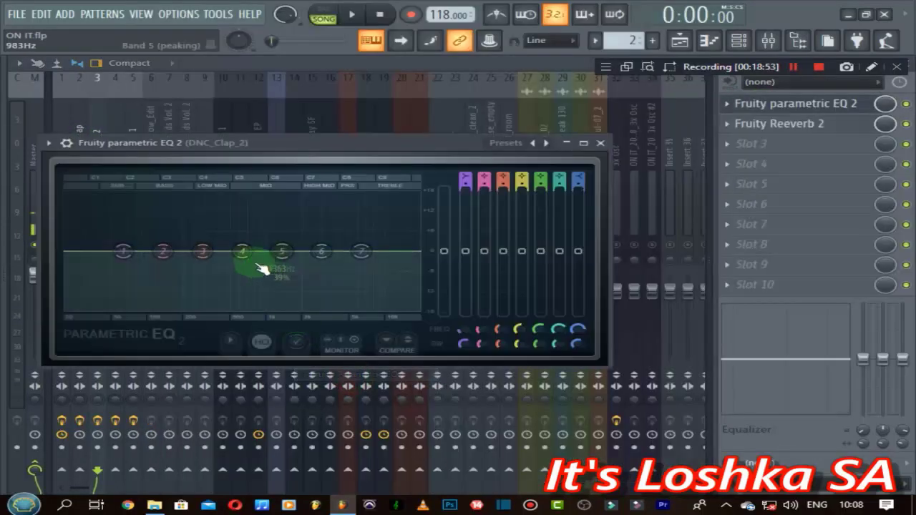
{"action": "left_click_drag", "start_coordinate": [124, 251], "coordinate": [220, 309]}
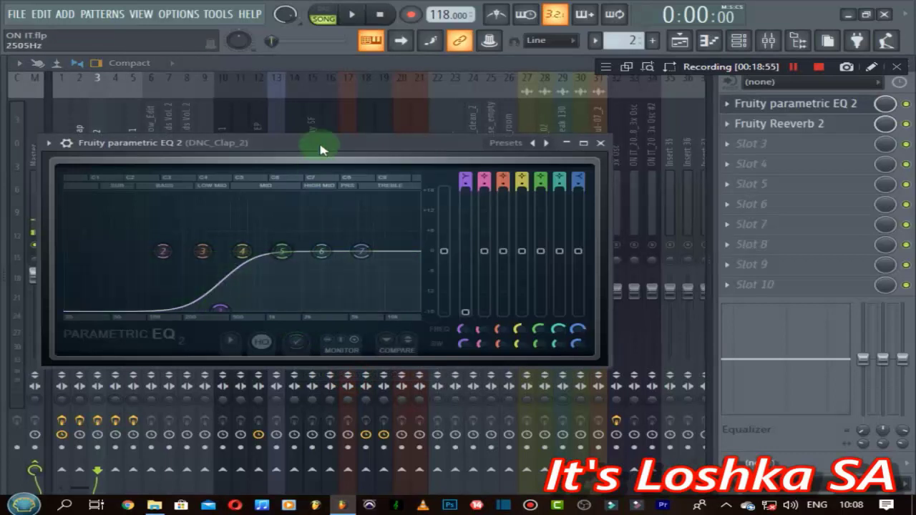
{"action": "left_click_drag", "start_coordinate": [320, 149], "coordinate": [471, 162]}
{"action": "key", "text": "space"}
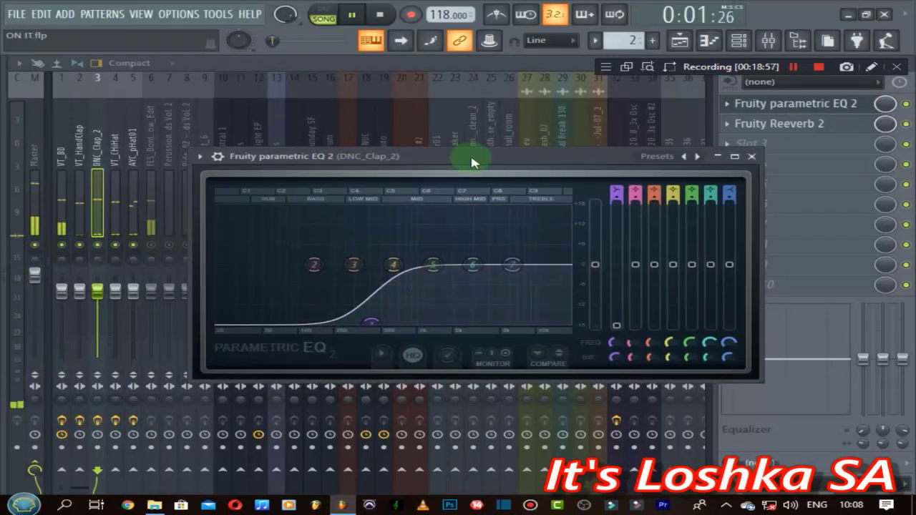
{"action": "left_click", "coordinate": [34, 155]}
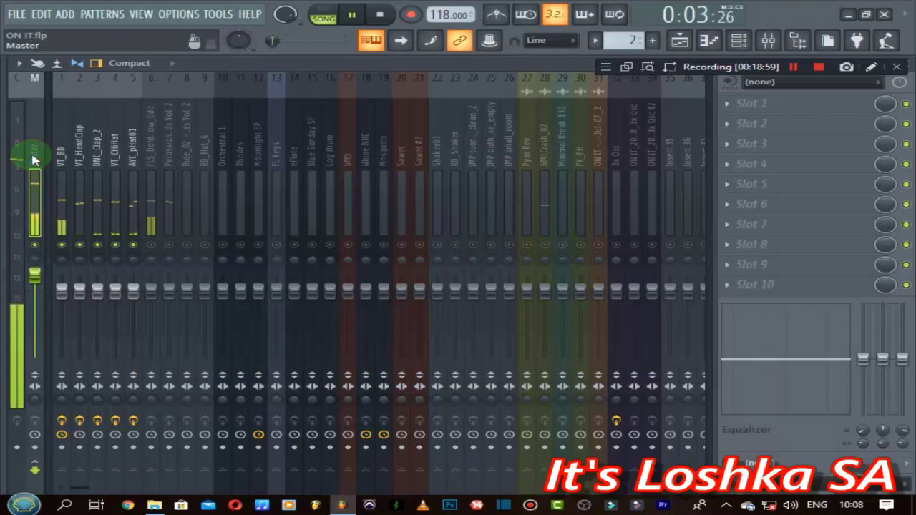
{"action": "key", "text": "space"}
Unmute FLS_DontStopNow_Edit and the percussion loop on track 7, and play the song.
{"action": "right_click", "coordinate": [150, 245]}
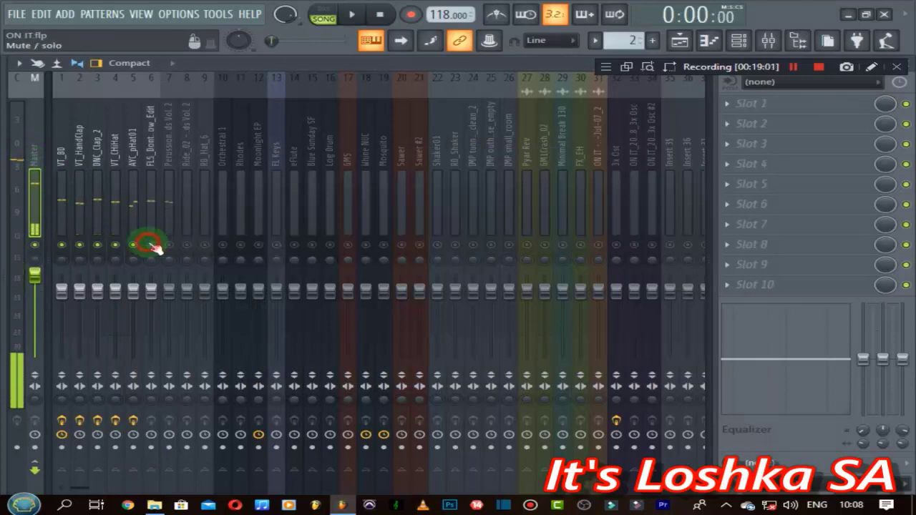
{"action": "right_click", "coordinate": [171, 245]}
{"action": "key", "text": "space"}
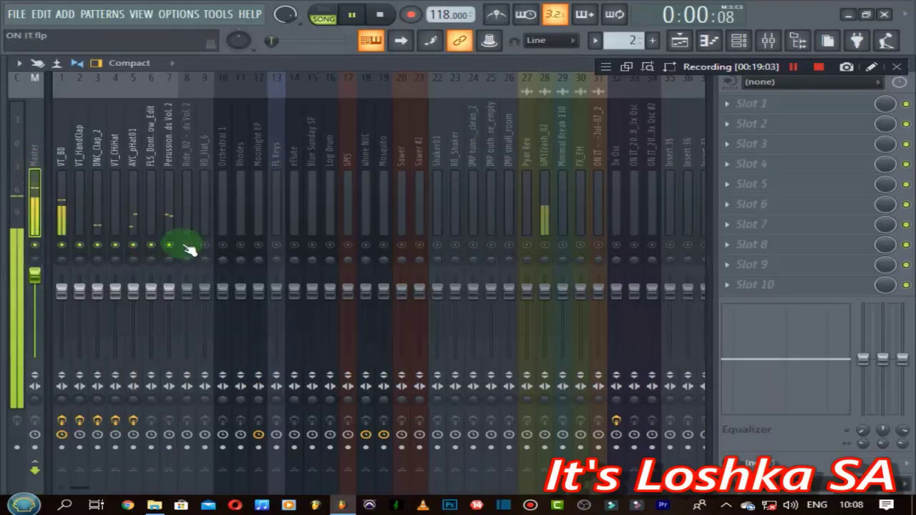
Add Fruity Parametric EQ 2 in slot 1 of FLS_DontStopNow_Edit and lower band 1 to cut its low end.
{"action": "left_click", "coordinate": [150, 158]}
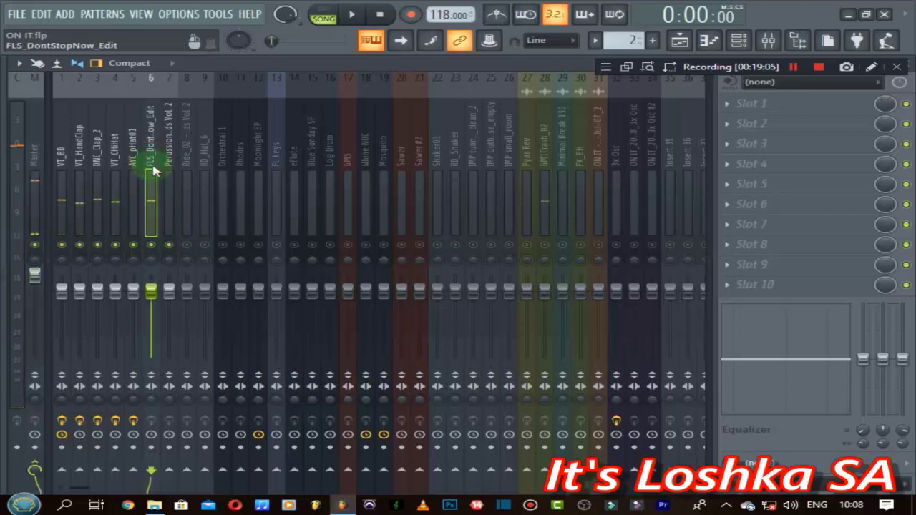
{"action": "left_click", "coordinate": [738, 108]}
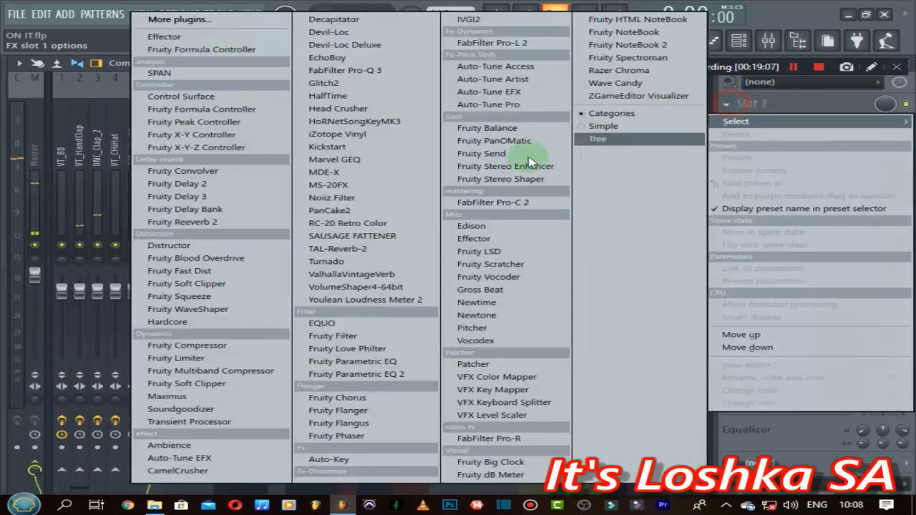
{"action": "left_click", "coordinate": [353, 378]}
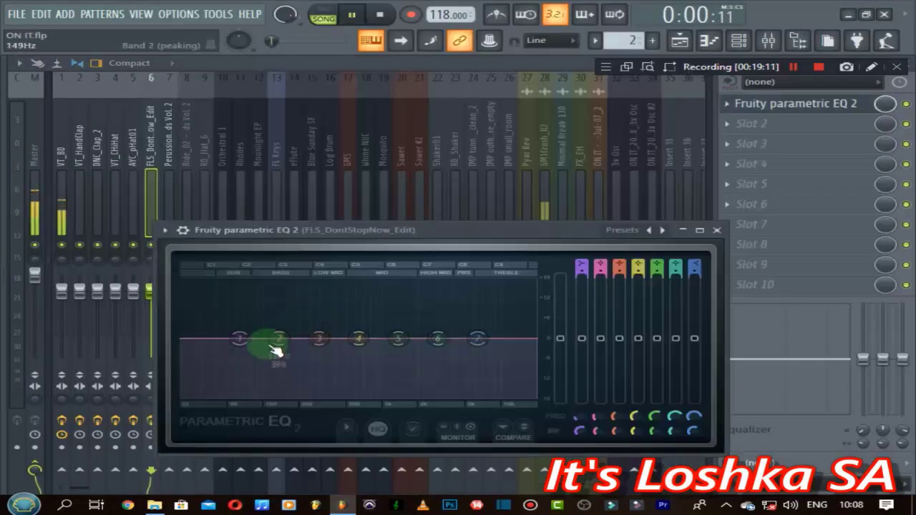
{"action": "left_click_drag", "start_coordinate": [241, 338], "coordinate": [287, 395]}
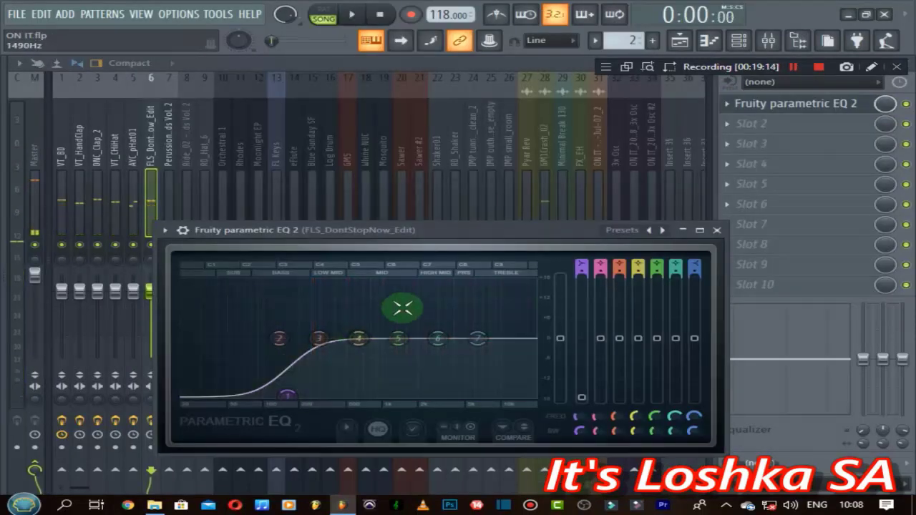
Load the 20Hz + 18kHz cut preset on the FLS_DontStopNow_Edit EQ, raise its low-cut frequency, and audition the result.
{"action": "left_click", "coordinate": [663, 229]}
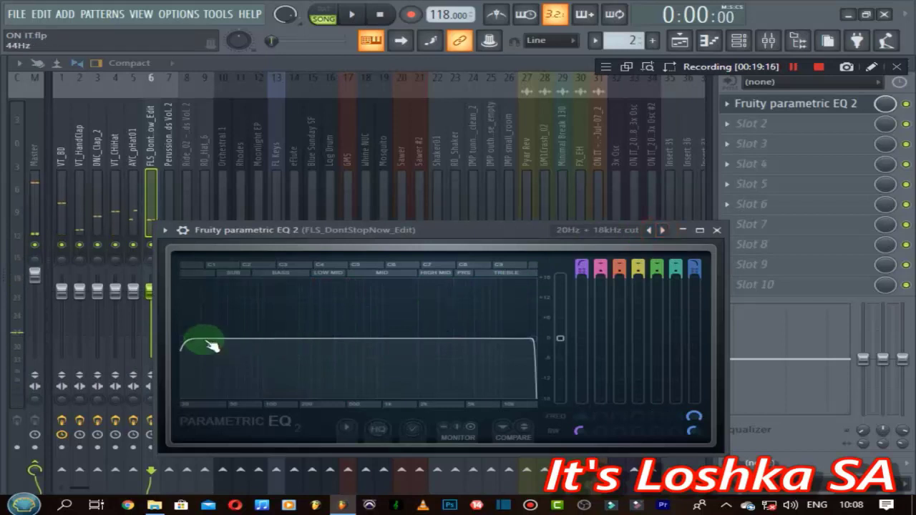
{"action": "left_click_drag", "start_coordinate": [198, 345], "coordinate": [266, 338]}
{"action": "key", "text": "space"}
{"action": "key", "text": "space"}
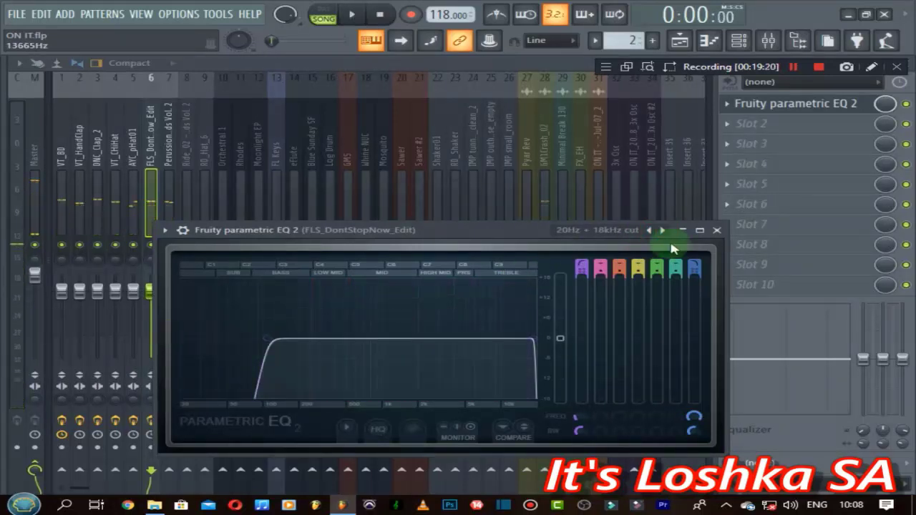
{"action": "left_click", "coordinate": [718, 230]}
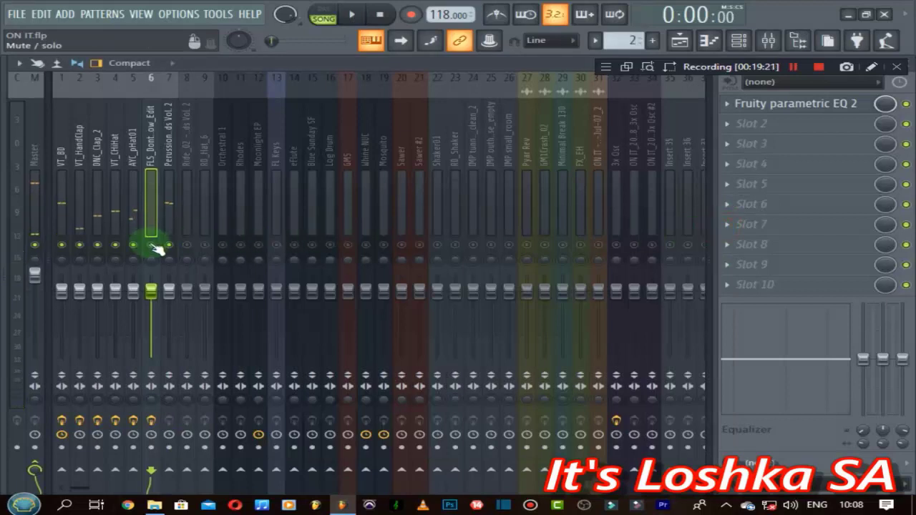
Unmute all mixer tracks, audition the full song, and select the VT_BD track.
{"action": "left_click", "coordinate": [153, 247], "text": "ctrl"}
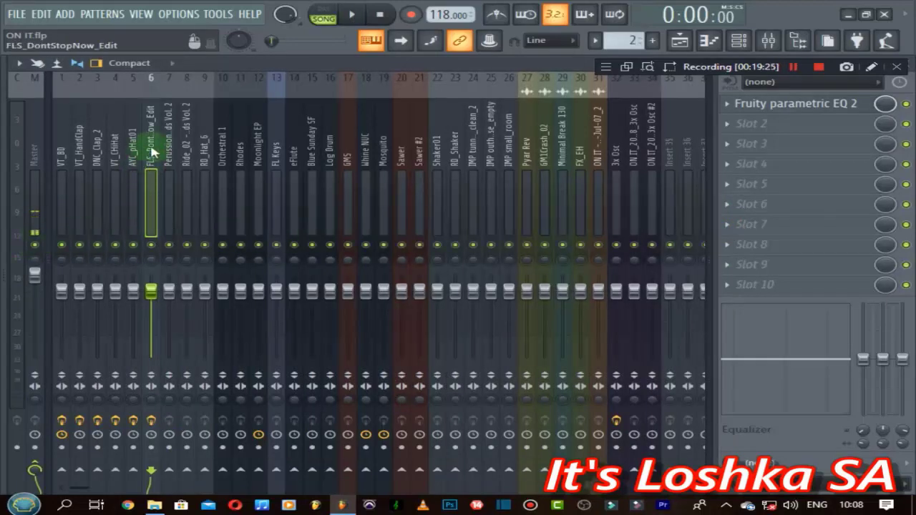
{"action": "left_click", "coordinate": [60, 146]}
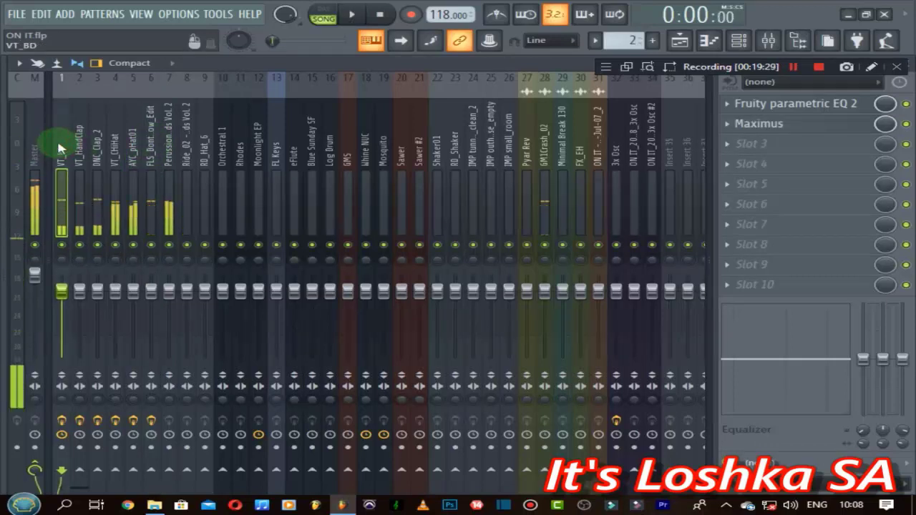
{"action": "left_click", "coordinate": [17, 238]}
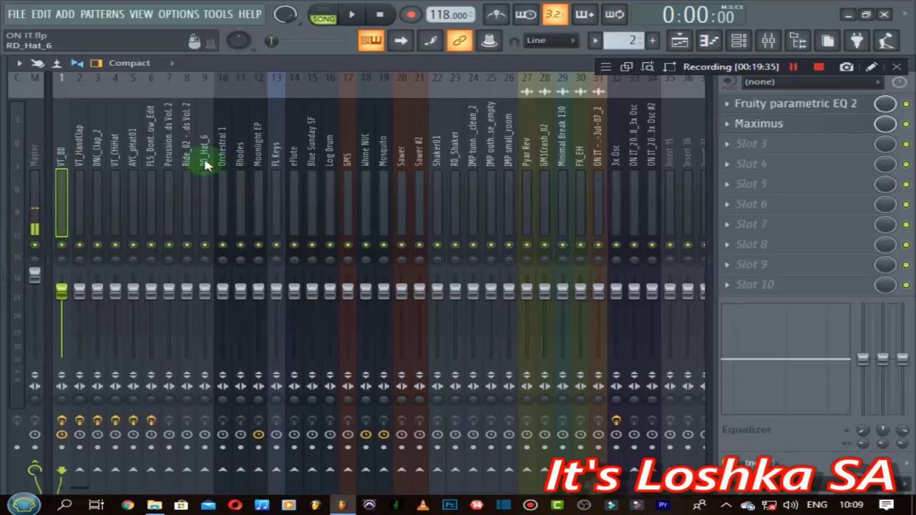
Add Fruity Parametric EQ 2 in slot 1 of Ride_02 and pull band 1 fully down at about 294 Hz.
{"action": "left_click", "coordinate": [187, 149]}
{"action": "left_click", "coordinate": [730, 106]}
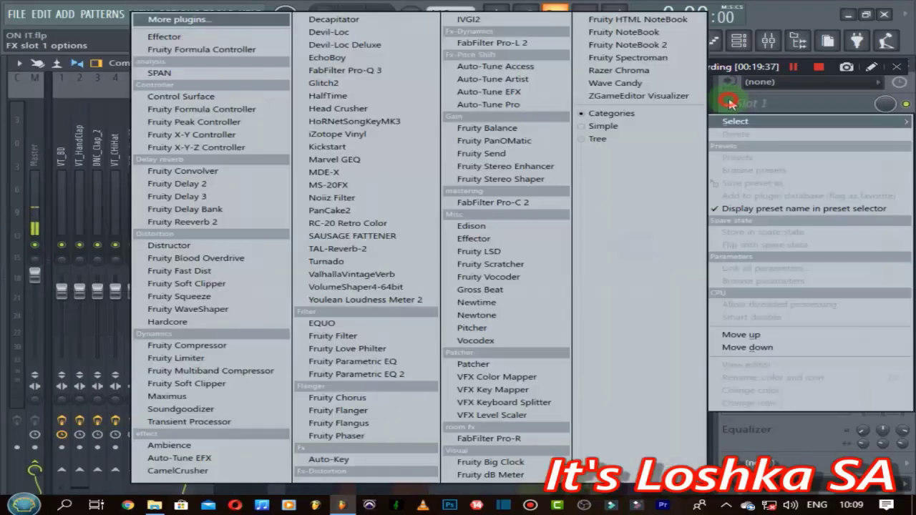
{"action": "left_click", "coordinate": [369, 374]}
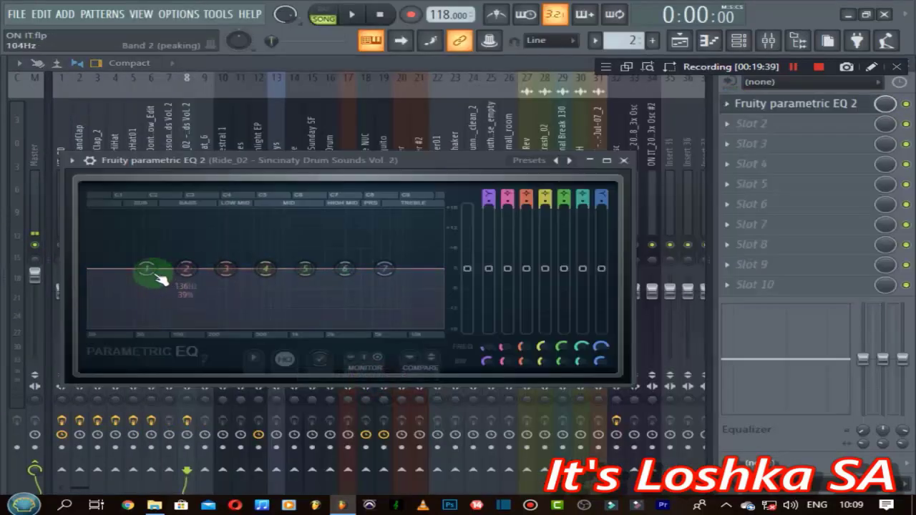
{"action": "left_click_drag", "start_coordinate": [146, 269], "coordinate": [219, 326]}
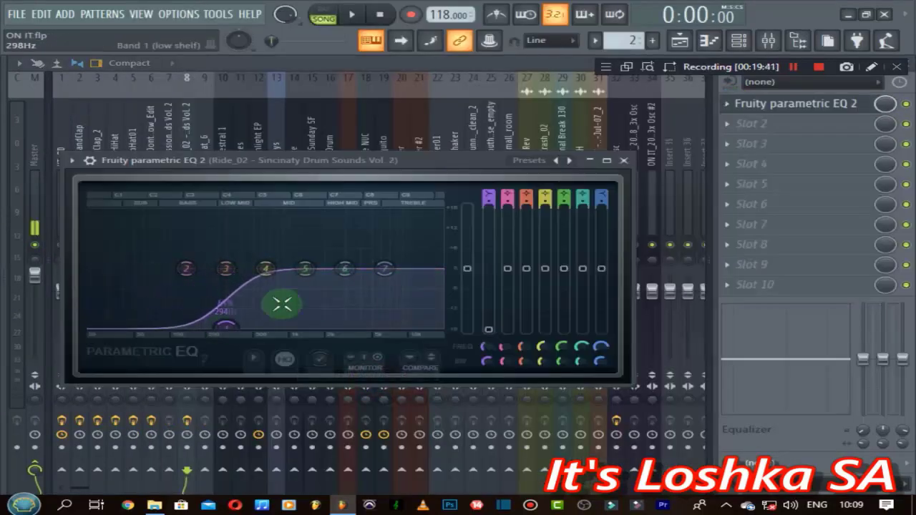
{"action": "left_click", "coordinate": [623, 161]}
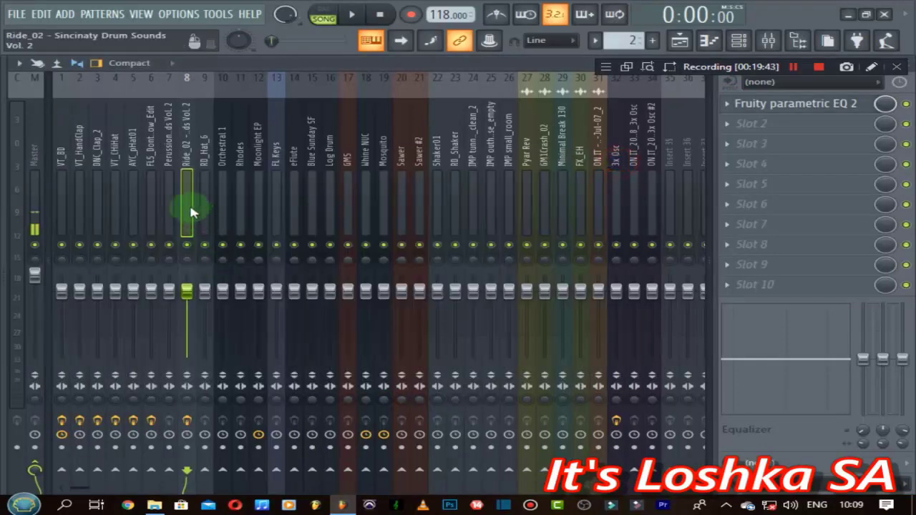
Add Fruity Parametric EQ 2 to the percussion track 7, load the 20Hz + 18kHz cut preset, and raise its low-cut frequency.
{"action": "left_click", "coordinate": [166, 137]}
{"action": "left_click", "coordinate": [751, 105]}
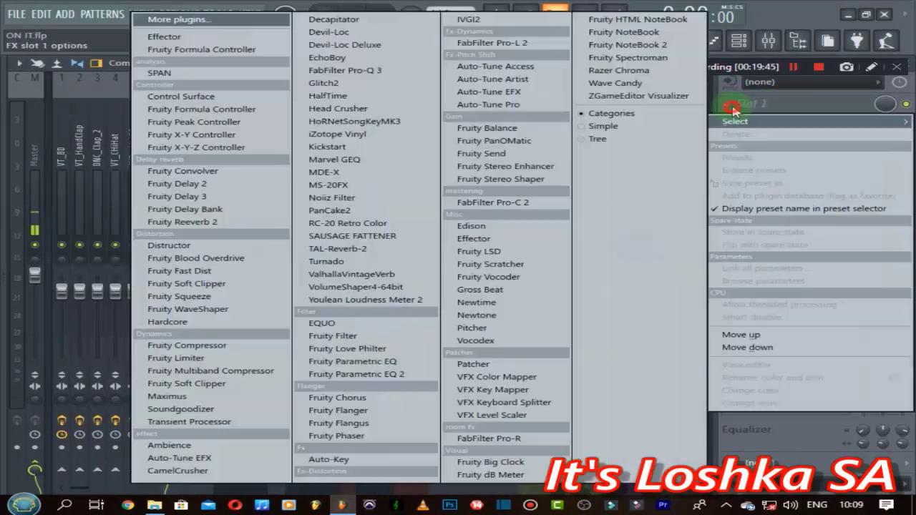
{"action": "left_click", "coordinate": [367, 375]}
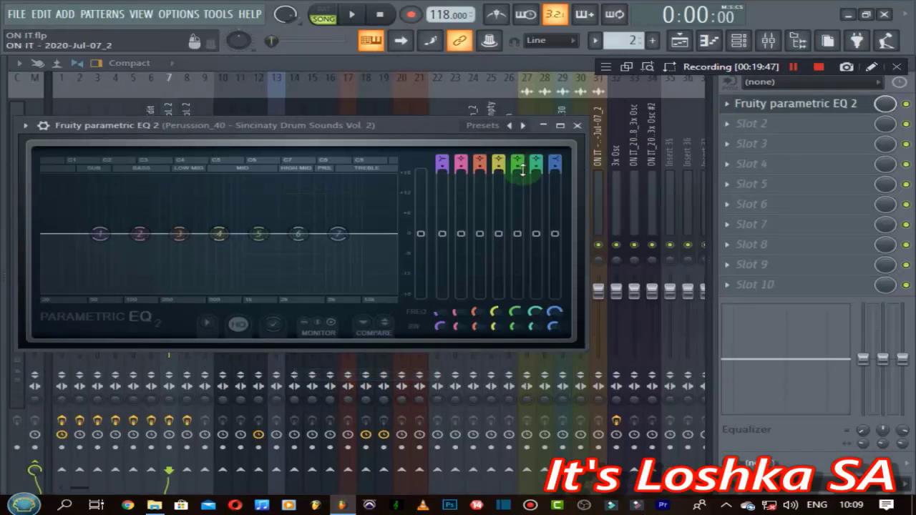
{"action": "left_click", "coordinate": [522, 125]}
{"action": "left_click_drag", "start_coordinate": [60, 235], "coordinate": [137, 238]}
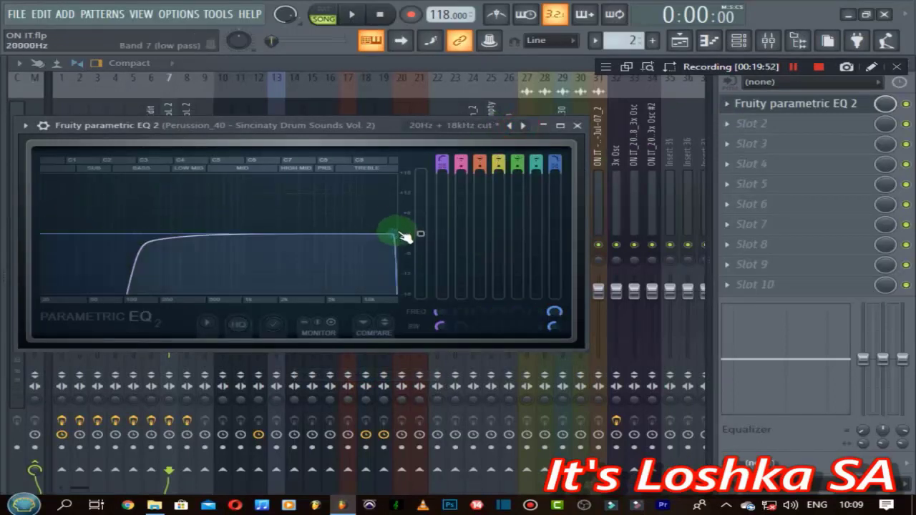
{"action": "left_click", "coordinate": [577, 126]}
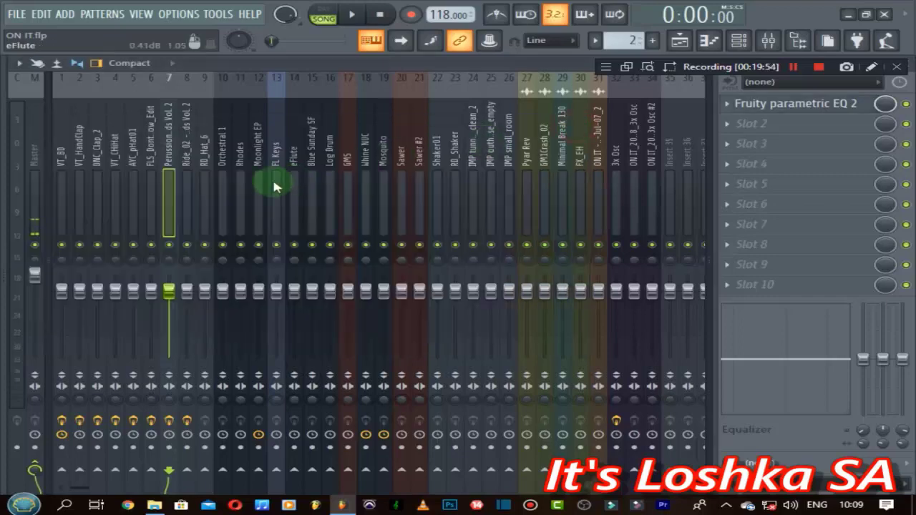
Add Fruity Parametric EQ 2 to RD_Hat_6, load the 20Hz + 18kHz cut preset, and raise its low-cut frequency.
{"action": "left_click", "coordinate": [207, 150]}
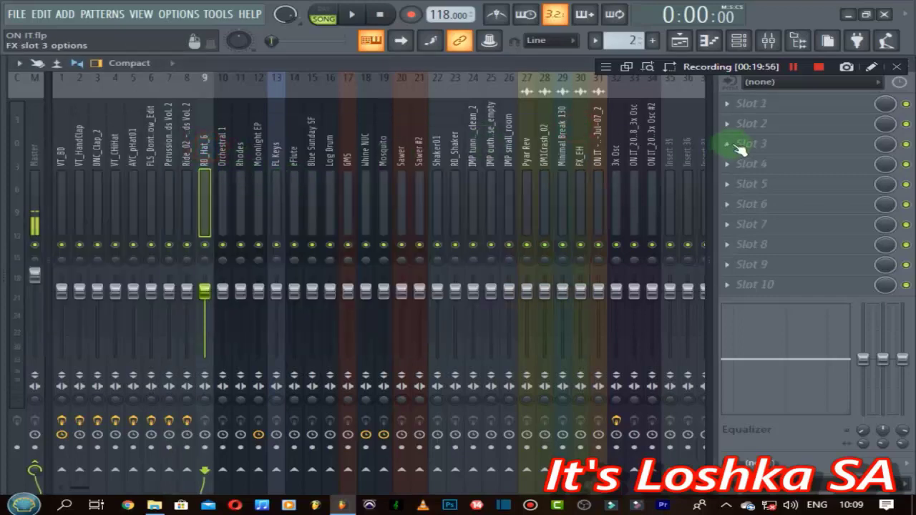
{"action": "left_click", "coordinate": [726, 109]}
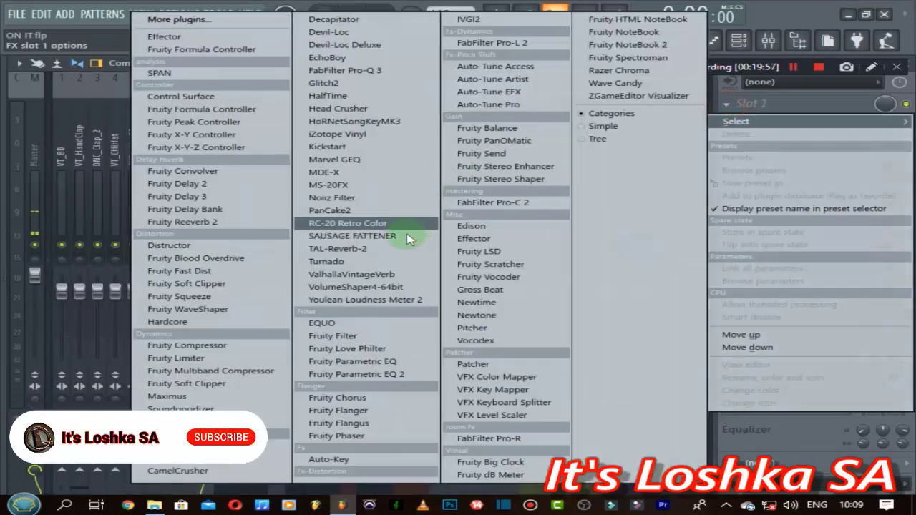
{"action": "left_click", "coordinate": [394, 376]}
{"action": "left_click", "coordinate": [615, 195]}
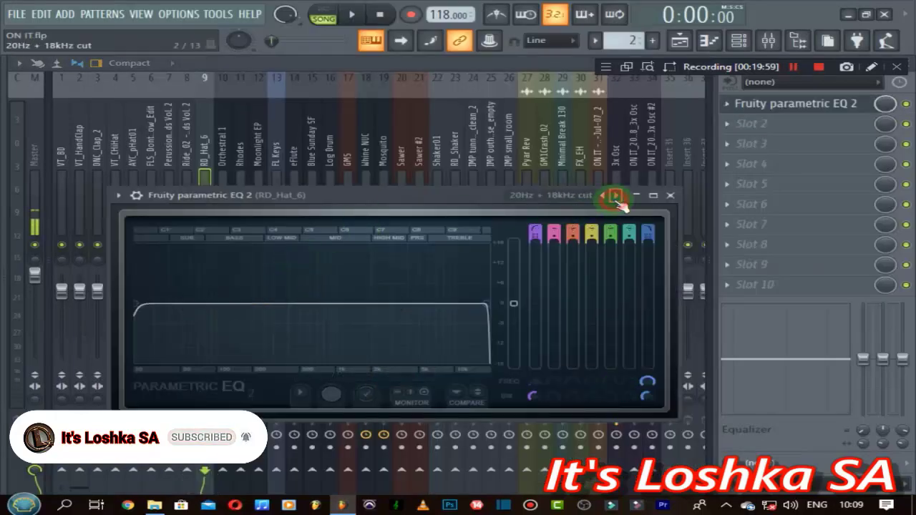
{"action": "left_click_drag", "start_coordinate": [143, 303], "coordinate": [215, 309]}
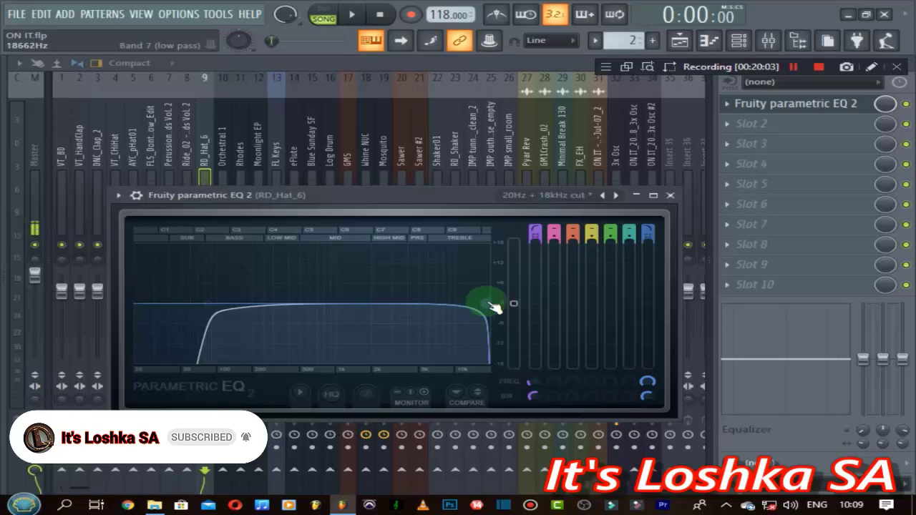
{"action": "left_click", "coordinate": [677, 197]}
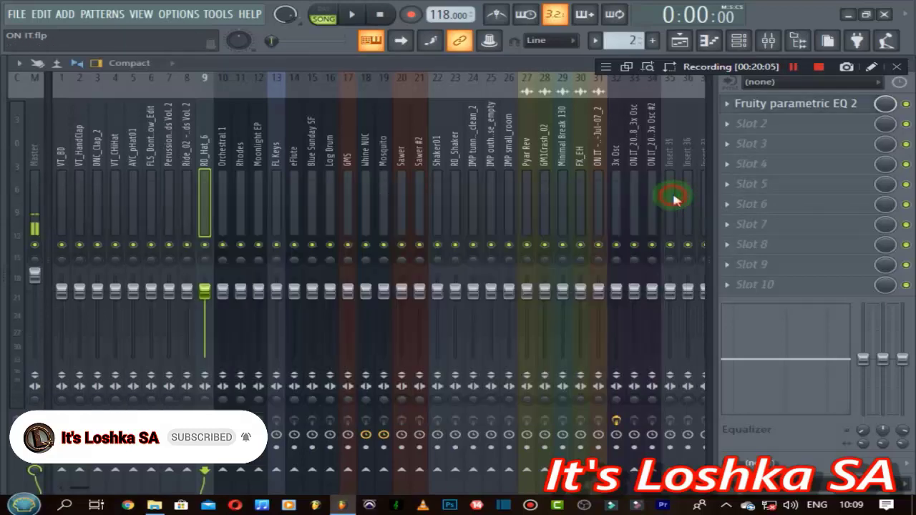
Add Fruity Parametric EQ 2 in slot 1 of the Orchestral 1 mixer track.
{"action": "left_click", "coordinate": [224, 147]}
{"action": "left_click", "coordinate": [867, 142]}
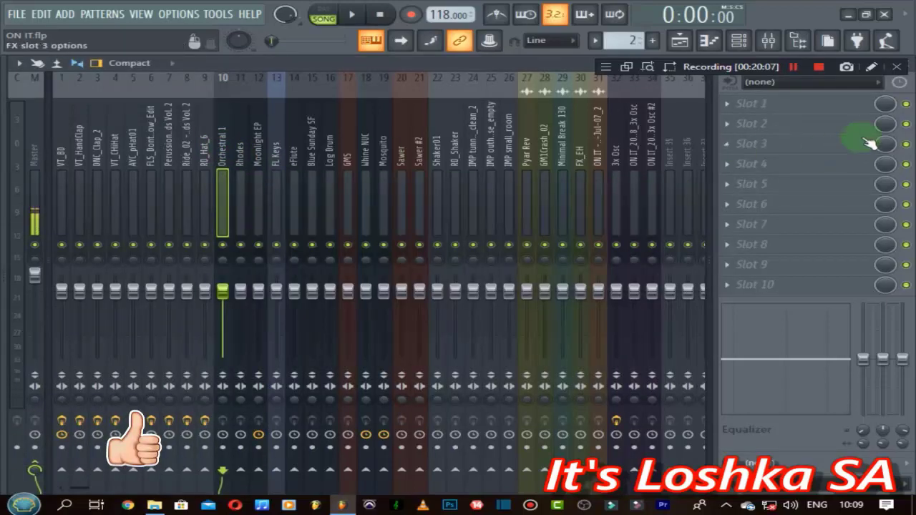
{"action": "left_click", "coordinate": [743, 105]}
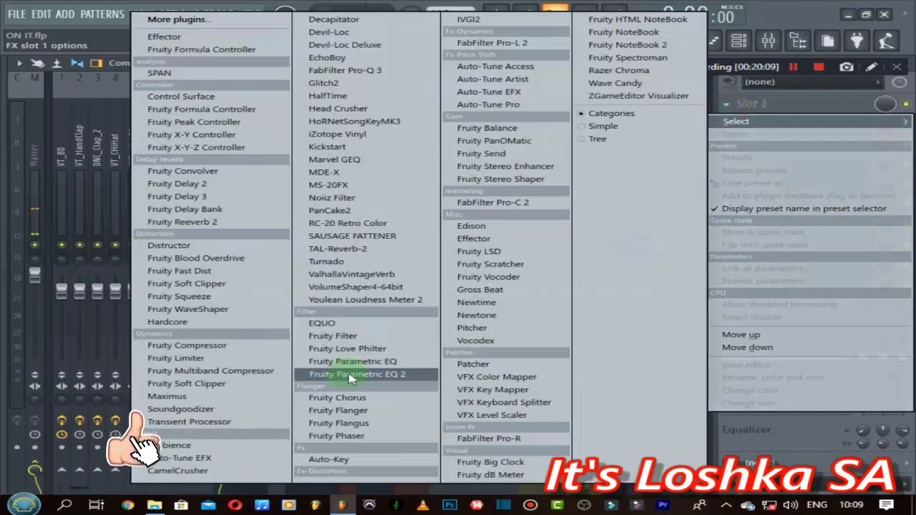
{"action": "left_click", "coordinate": [351, 317]}
Solo Track 24 in the playlist, place the playhead at bar 57, and audition the Orchestral 1 part.
{"action": "left_click", "coordinate": [680, 41]}
{"action": "left_click_drag", "start_coordinate": [491, 98], "coordinate": [572, 256]}
{"action": "scroll", "coordinate": [572, 256], "scroll_direction": "down", "scroll_amount": 5}
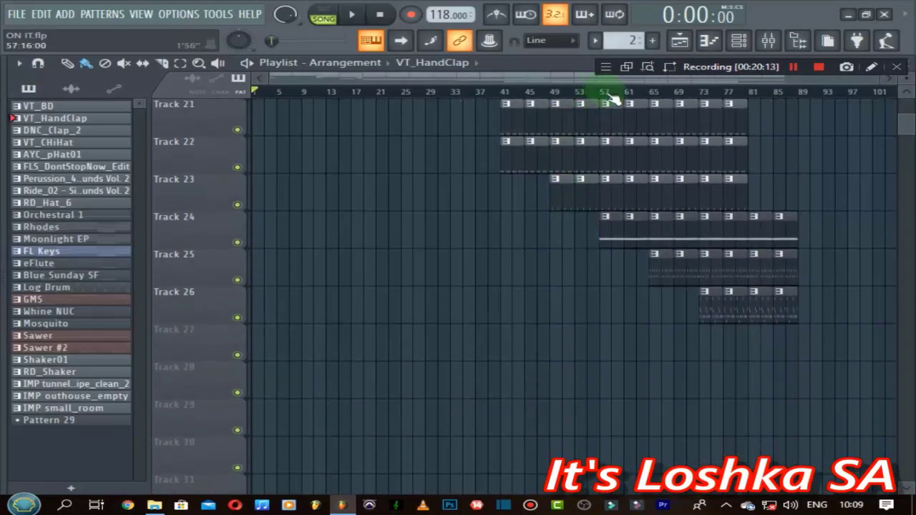
{"action": "left_click", "coordinate": [604, 93]}
{"action": "right_click", "coordinate": [237, 243]}
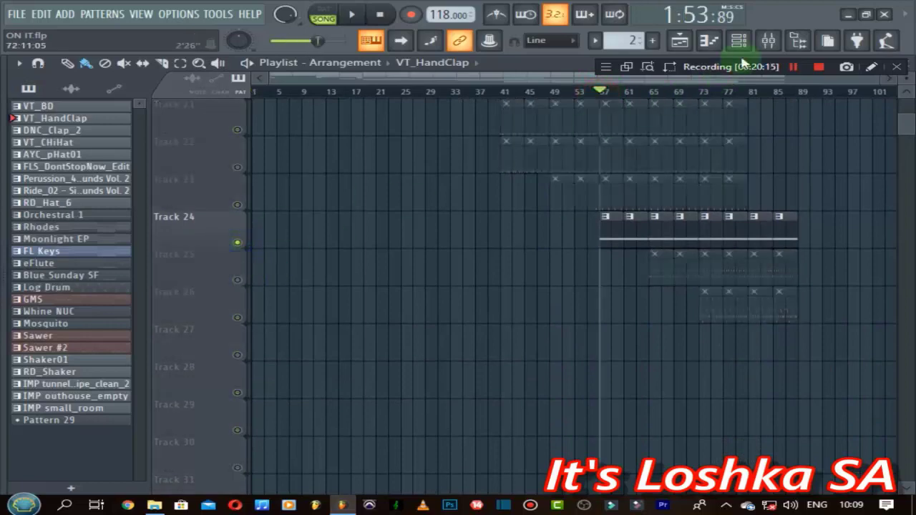
{"action": "left_click", "coordinate": [766, 42]}
{"action": "key", "text": "space"}
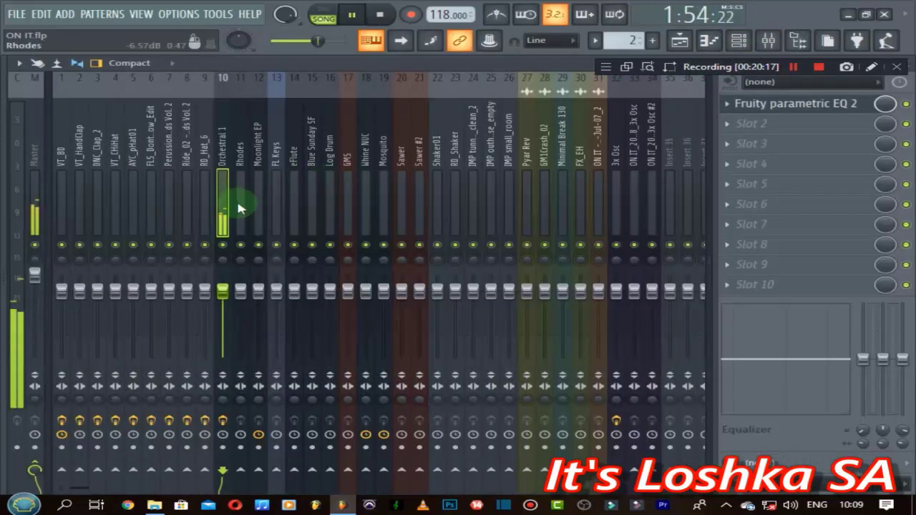
{"action": "key", "text": "space"}
Pull band 1 of the Orchestral 1 EQ fully down at about 1036 Hz while auditioning the part.
{"action": "left_click", "coordinate": [778, 106]}
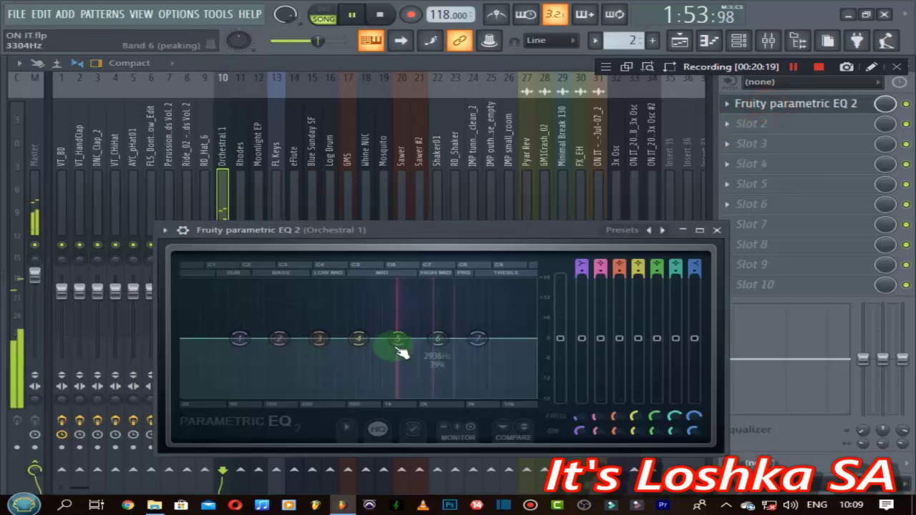
{"action": "left_click", "coordinate": [232, 339]}
{"action": "left_click_drag", "start_coordinate": [243, 342], "coordinate": [372, 396]}
{"action": "key", "text": "space"}
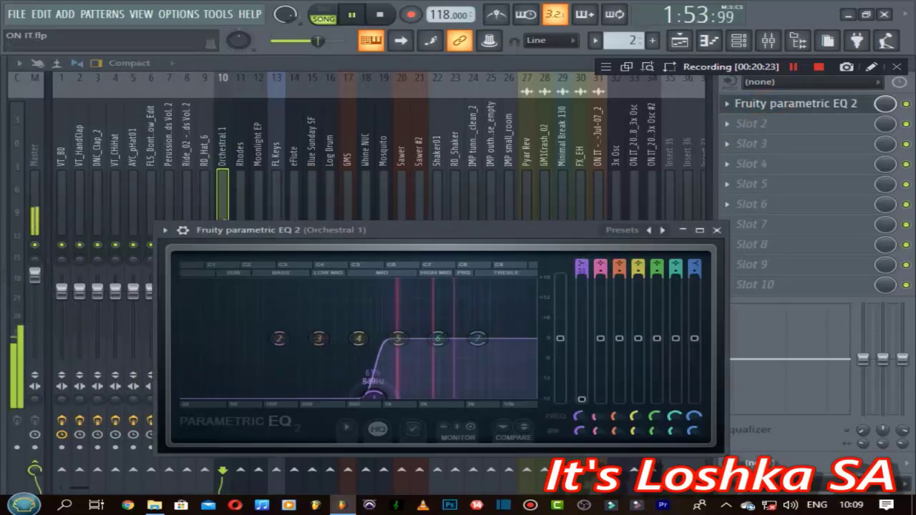
{"action": "key", "text": "space"}
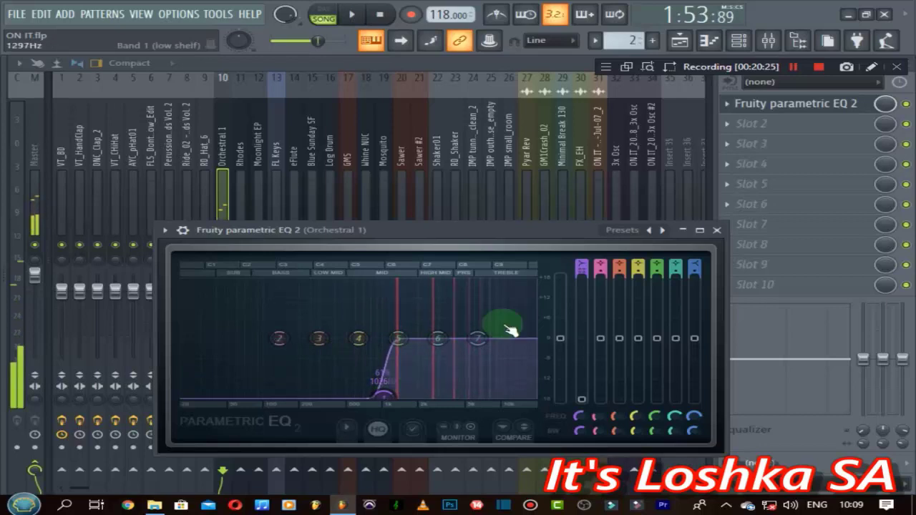
{"action": "left_click", "coordinate": [717, 230]}
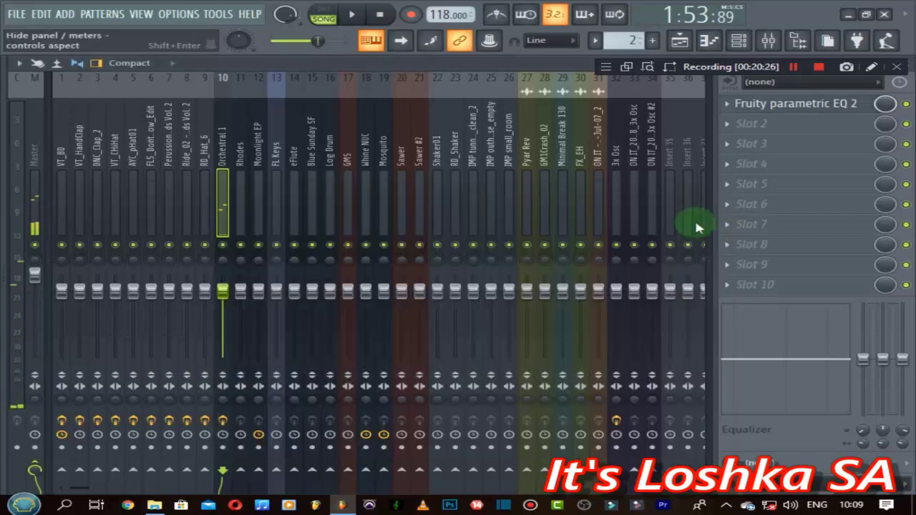
Unsolo the playlist tracks, place the playhead at bar 17 where Rhodes starts, and play with the Rhodes mixer track selected.
{"action": "left_click", "coordinate": [238, 152]}
{"action": "left_click", "coordinate": [680, 41]}
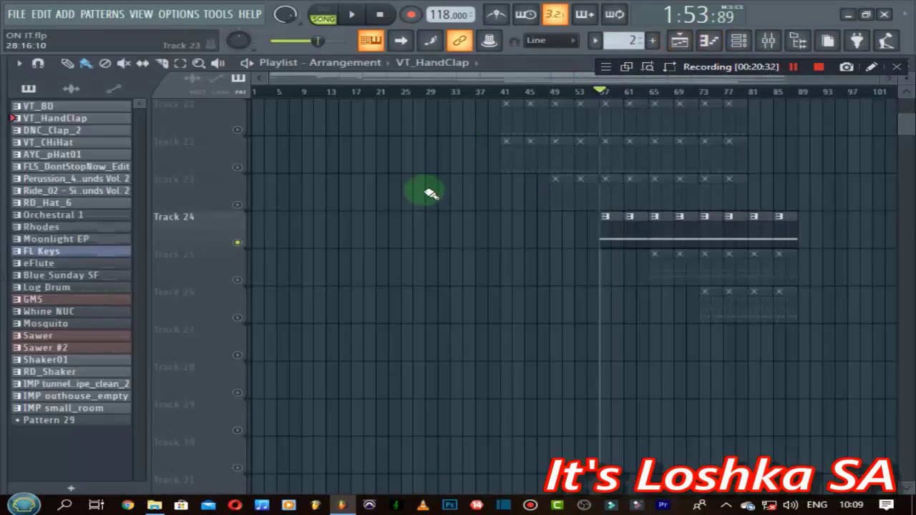
{"action": "scroll", "coordinate": [429, 190], "scroll_direction": "up", "scroll_amount": 10}
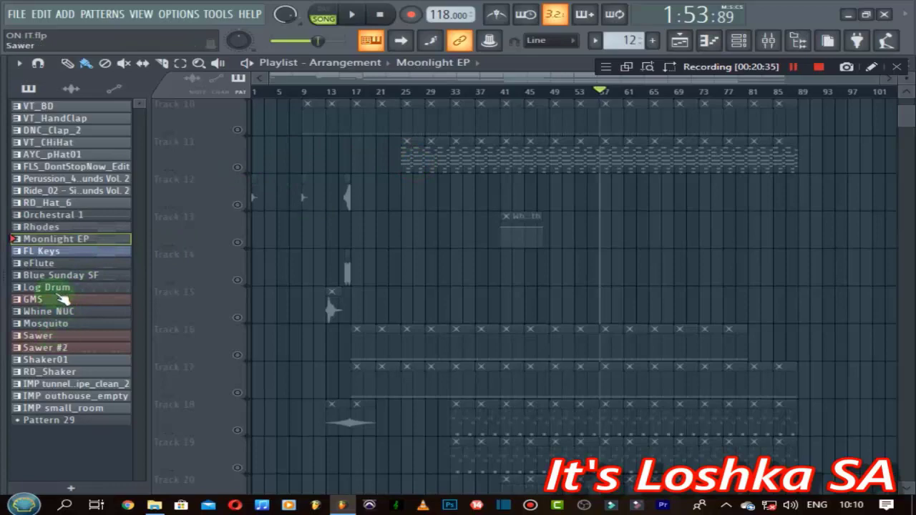
{"action": "scroll", "coordinate": [339, 211], "scroll_direction": "up", "scroll_amount": 9}
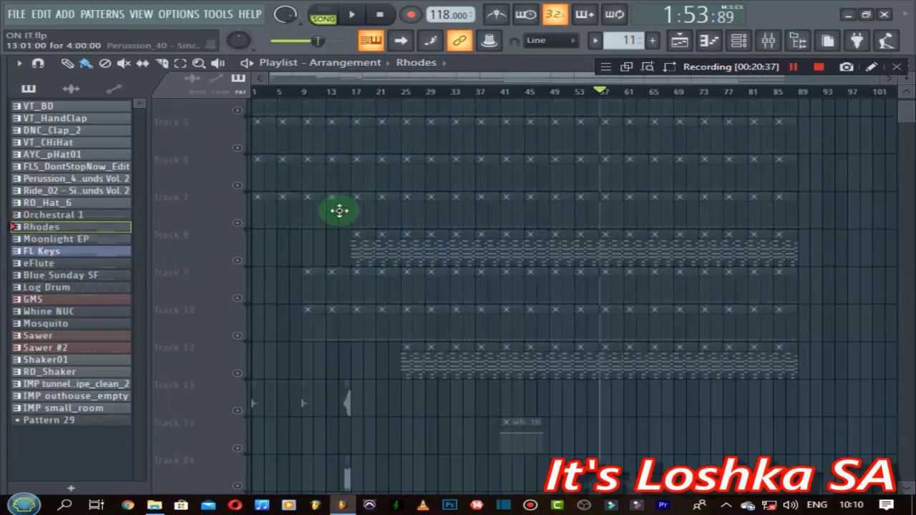
{"action": "scroll", "coordinate": [361, 254], "scroll_direction": "down", "scroll_amount": 4}
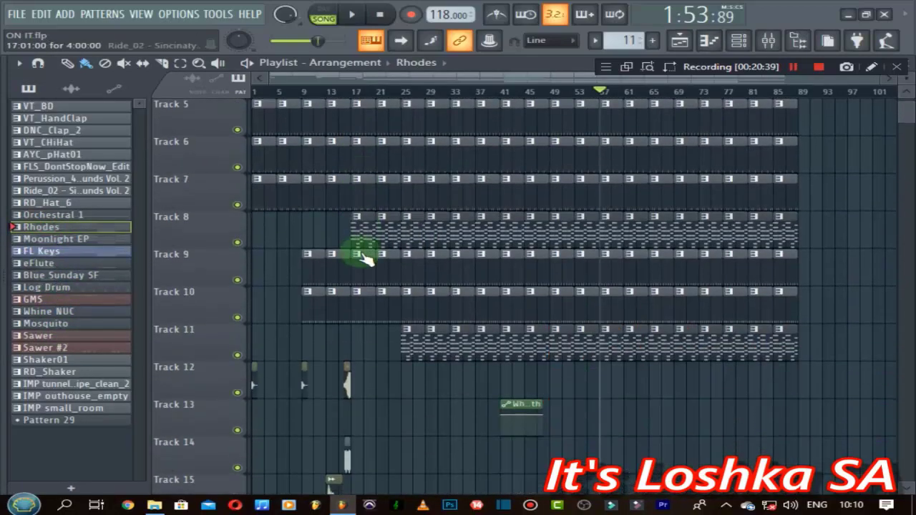
{"action": "left_click", "coordinate": [352, 94]}
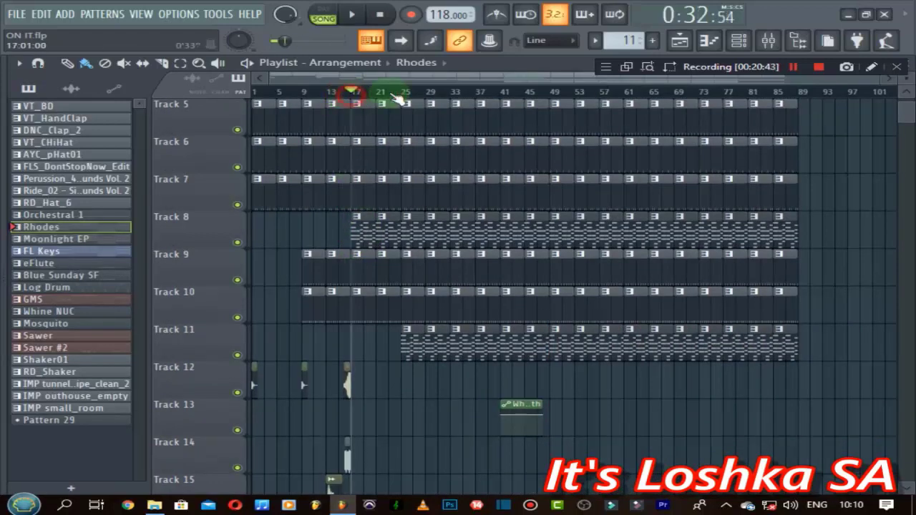
{"action": "left_click", "coordinate": [783, 40]}
{"action": "key", "text": "space"}
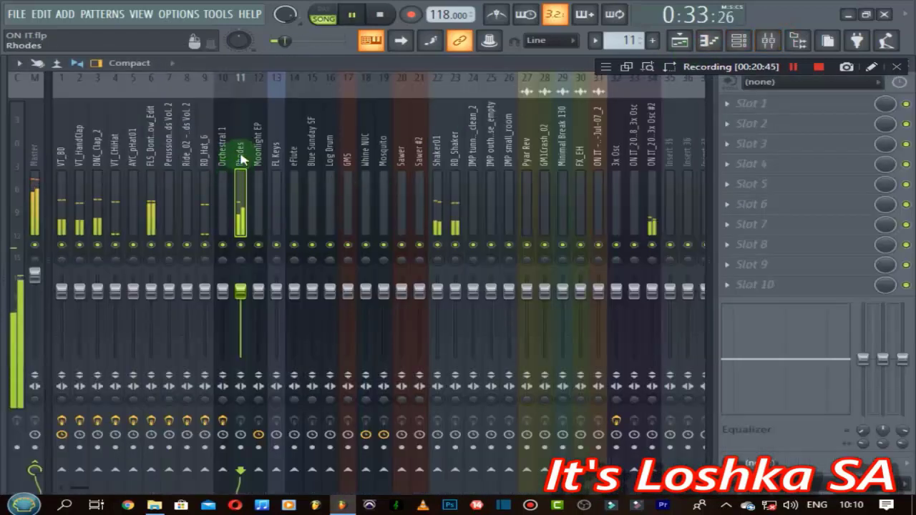
Add Fruity Parametric EQ 2 to Rhodes, load the 20Hz + 18kHz cut preset, raise the low cut, and lower the high cut to about 10542 Hz.
{"action": "left_click", "coordinate": [734, 105]}
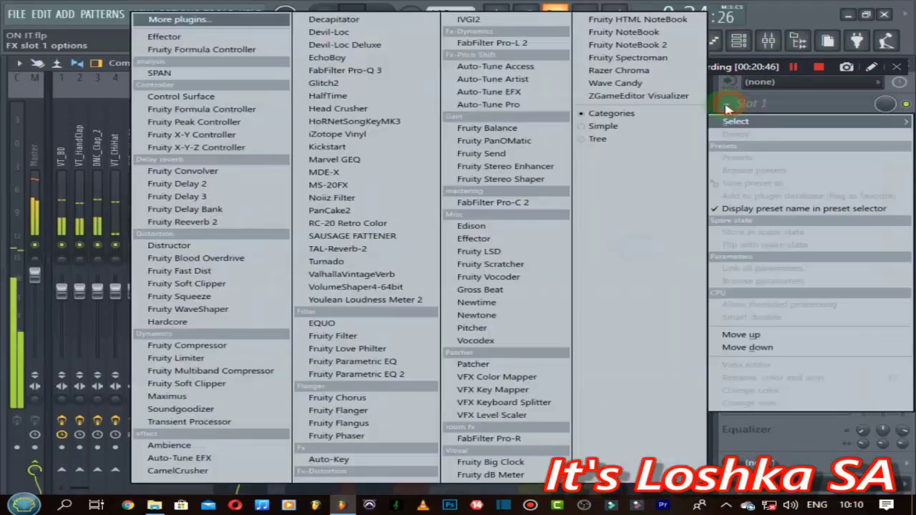
{"action": "left_click", "coordinate": [382, 376]}
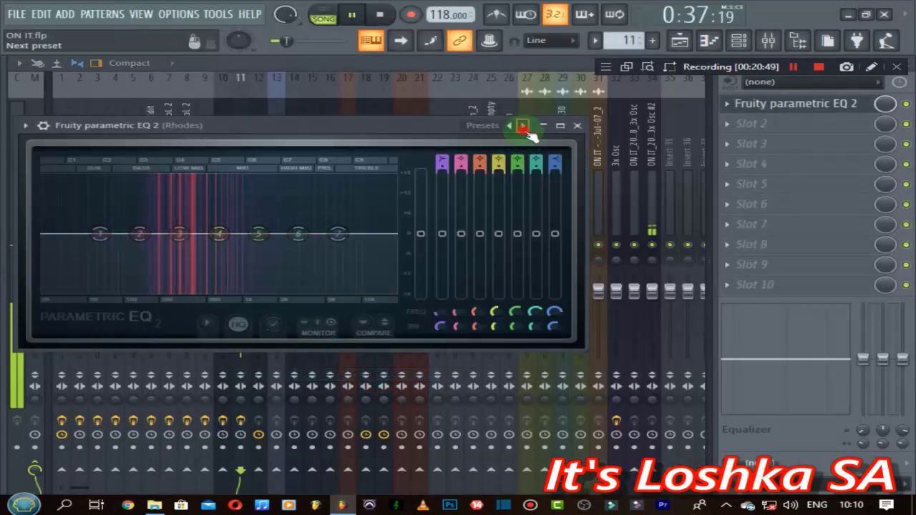
{"action": "left_click", "coordinate": [523, 127]}
{"action": "mouse_move", "coordinate": [107, 247]}
{"action": "left_mouse_down"}
{"action": "mouse_move", "coordinate": [45, 237]}
{"action": "mouse_move", "coordinate": [97, 234]}
{"action": "left_mouse_up"}
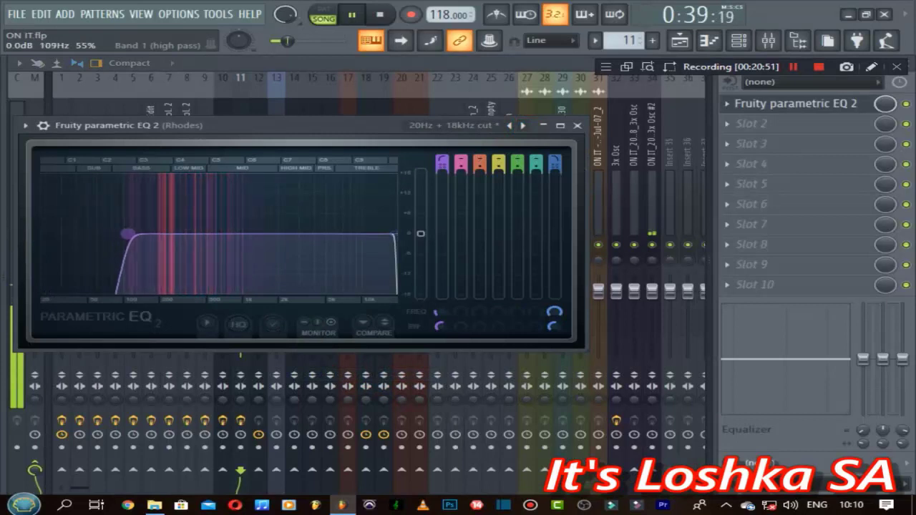
{"action": "left_click_drag", "start_coordinate": [395, 234], "coordinate": [364, 234]}
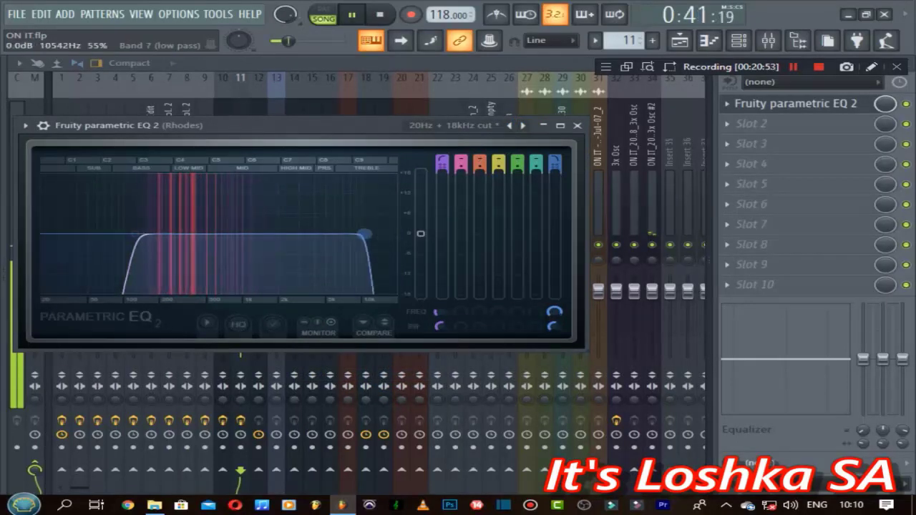
Add Fruity Parametric EQ 2 to Shaker01, load the 20Hz + 18kHz cut preset, and raise the low cut into the midrange.
{"action": "left_click", "coordinate": [580, 126]}
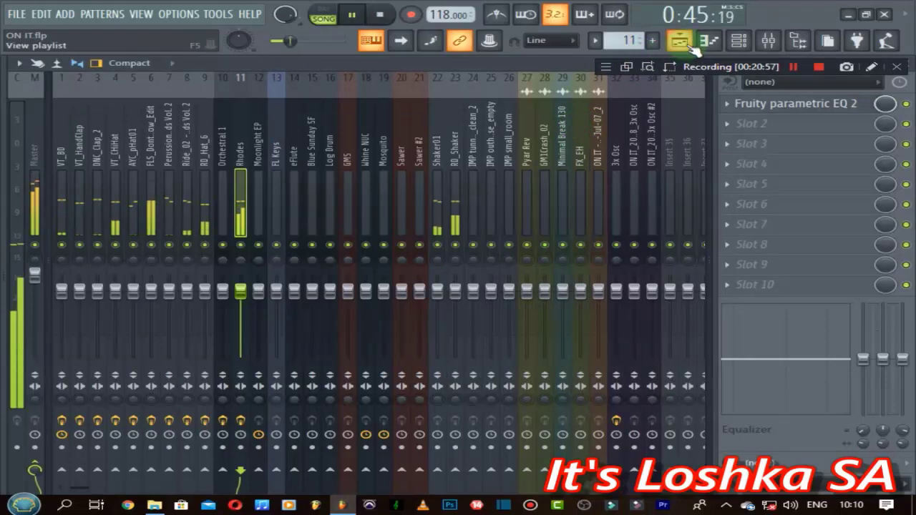
{"action": "left_click", "coordinate": [437, 150]}
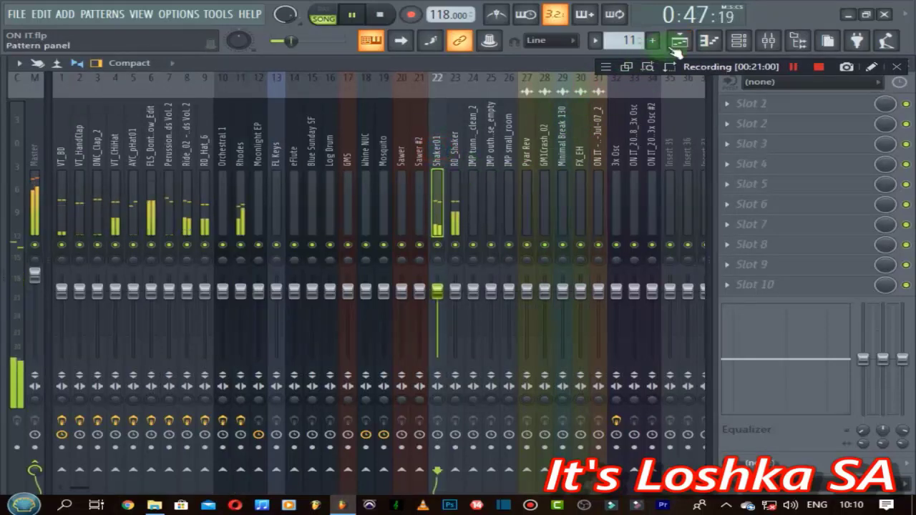
{"action": "left_click", "coordinate": [744, 107]}
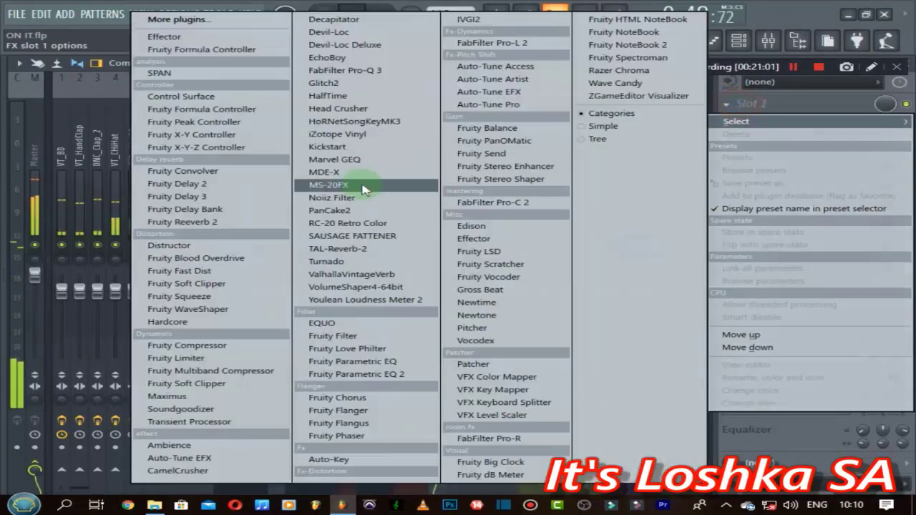
{"action": "left_click", "coordinate": [386, 370]}
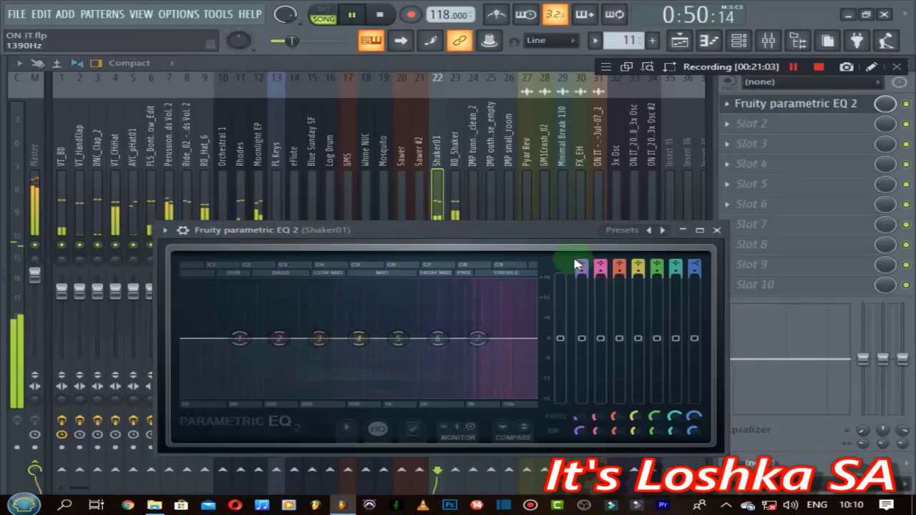
{"action": "left_click", "coordinate": [662, 230]}
{"action": "left_click_drag", "start_coordinate": [184, 345], "coordinate": [365, 338]}
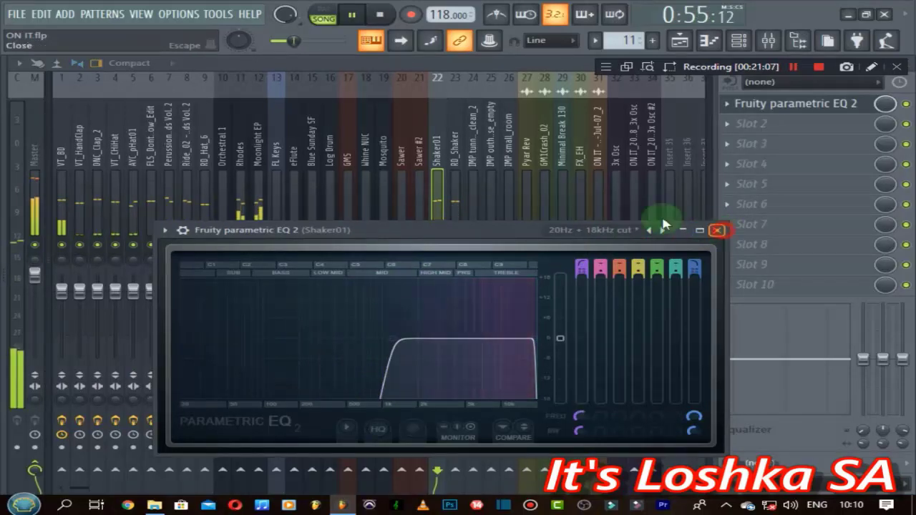
{"action": "left_click", "coordinate": [717, 230]}
Add Fruity Parametric EQ 2 to RD_Shaker, load the 20Hz + 18kHz cut preset, and raise the low cut to about 910 Hz.
{"action": "left_click", "coordinate": [454, 143]}
{"action": "left_click", "coordinate": [756, 106]}
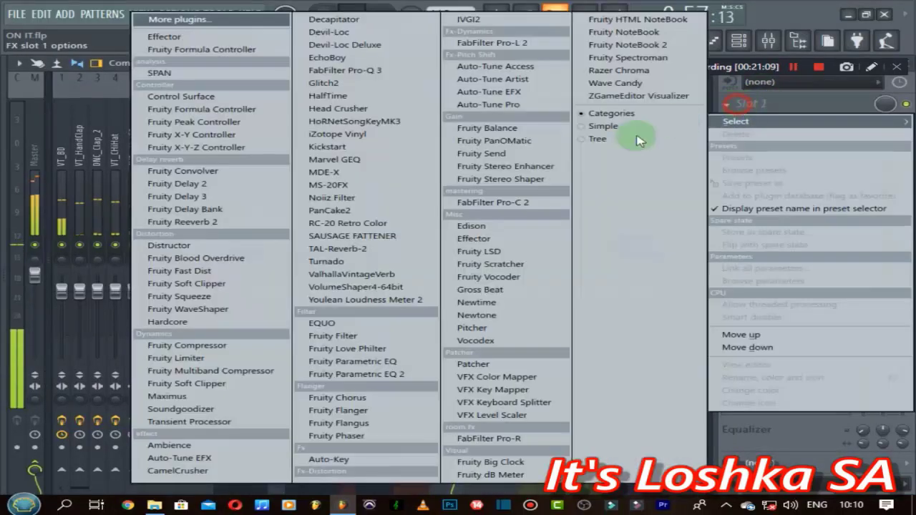
{"action": "left_click", "coordinate": [337, 378]}
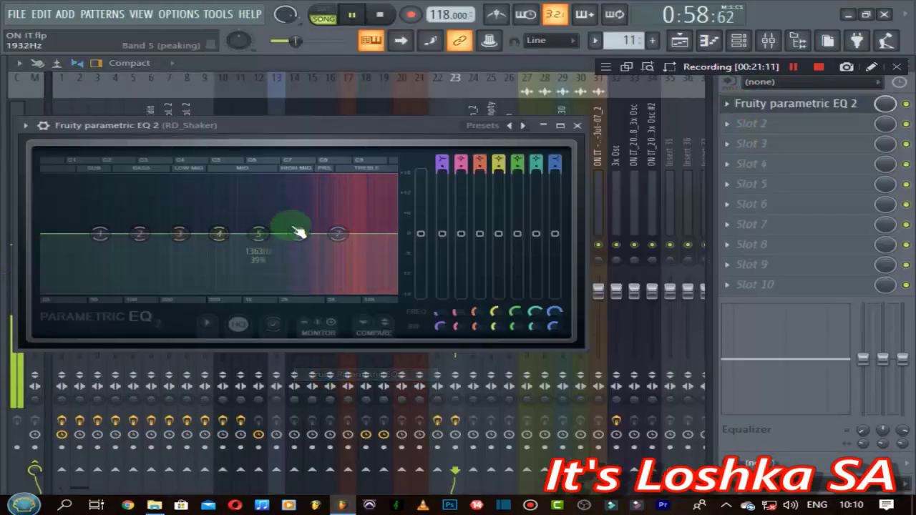
{"action": "left_click", "coordinate": [522, 126]}
{"action": "left_click_drag", "start_coordinate": [69, 240], "coordinate": [236, 234]}
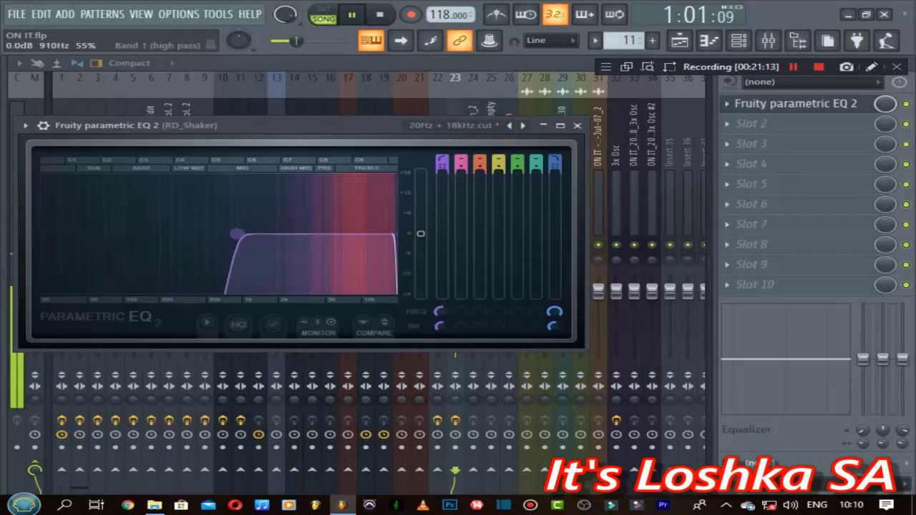
{"action": "left_click", "coordinate": [579, 126]}
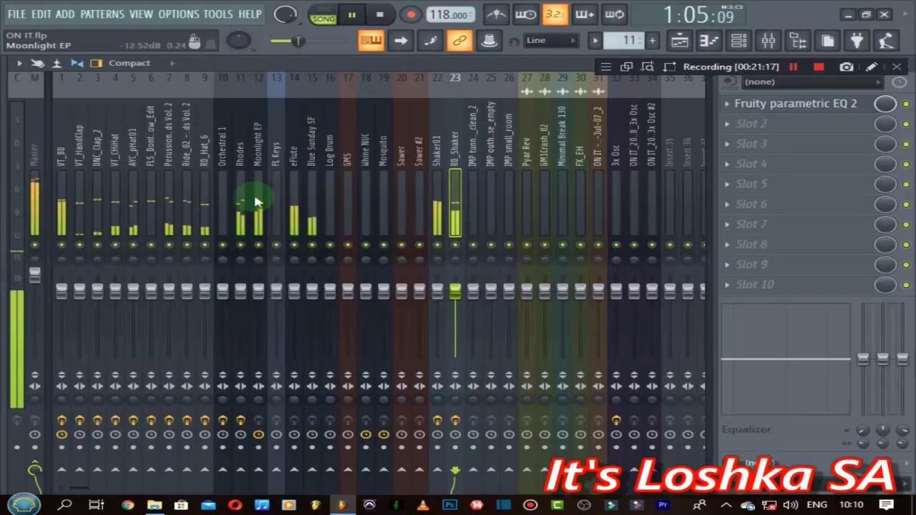
Give Moonlight EP a Fruity Parametric EQ 2 with the 20Hz + 18kHz cut preset, set the low cut near 105 Hz, and lower the high cut.
{"action": "left_click", "coordinate": [261, 158]}
{"action": "left_click", "coordinate": [762, 123]}
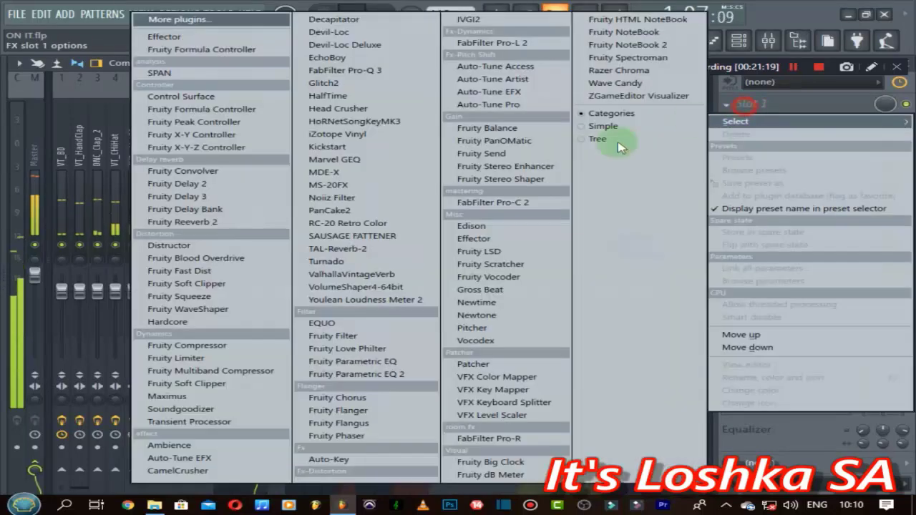
{"action": "left_click", "coordinate": [362, 374]}
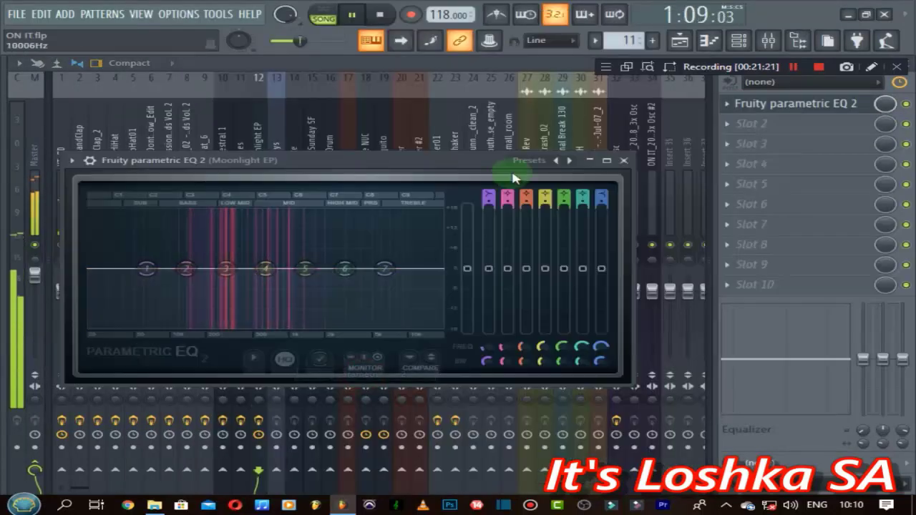
{"action": "left_click", "coordinate": [570, 160]}
{"action": "left_click_drag", "start_coordinate": [89, 271], "coordinate": [185, 269]}
{"action": "left_click_drag", "start_coordinate": [442, 269], "coordinate": [334, 270]}
{"action": "left_click_drag", "start_coordinate": [191, 262], "coordinate": [181, 272]}
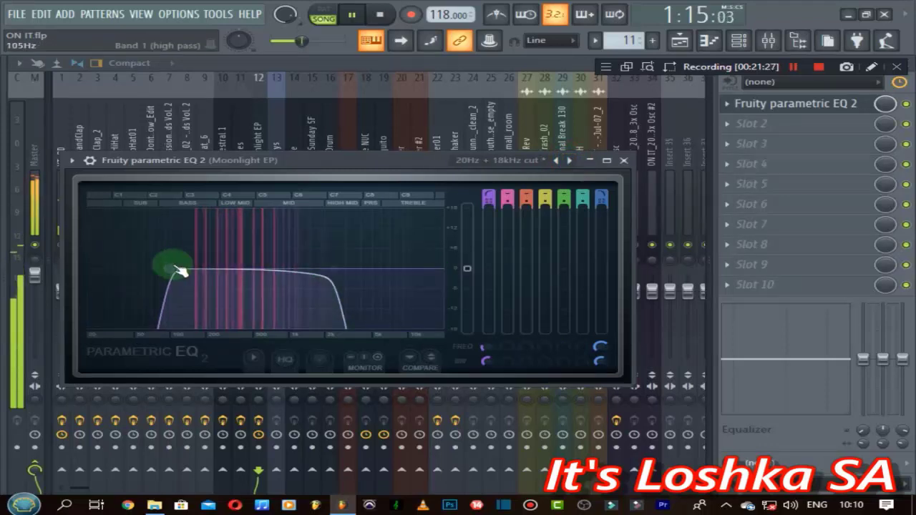
{"action": "left_click", "coordinate": [625, 161]}
Add Fruity Parametric EQ 2 to eFlute, boost band 2 at about 98 Hz, and pull band 7 down to reduce the highs.
{"action": "left_click", "coordinate": [294, 166]}
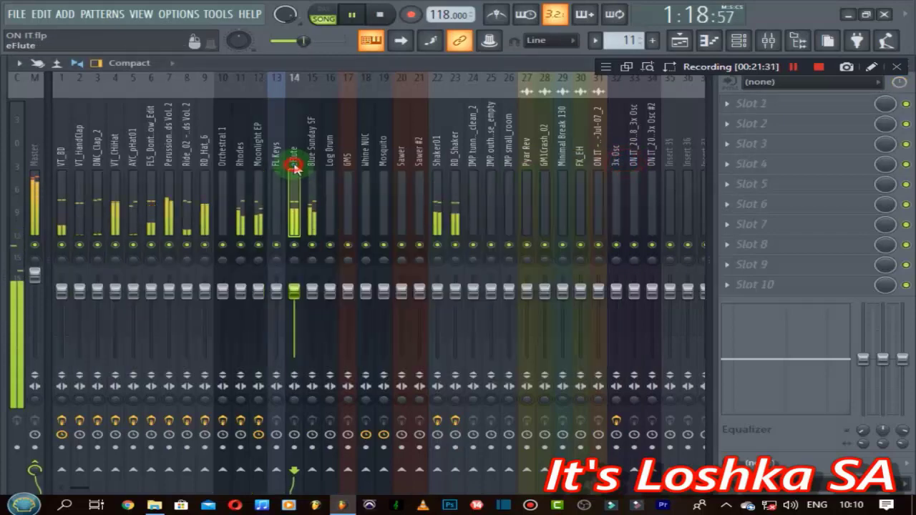
{"action": "left_click", "coordinate": [734, 105]}
{"action": "left_click", "coordinate": [361, 373]}
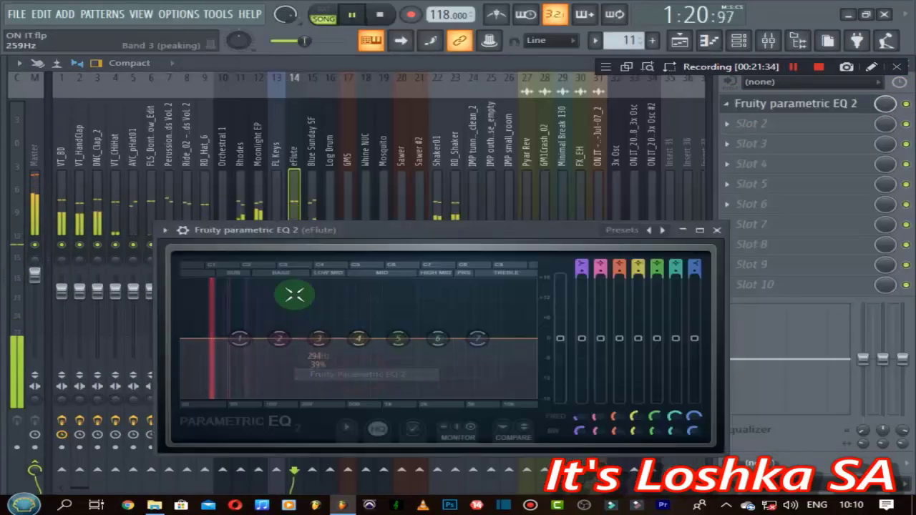
{"action": "left_click_drag", "start_coordinate": [280, 338], "coordinate": [269, 326]}
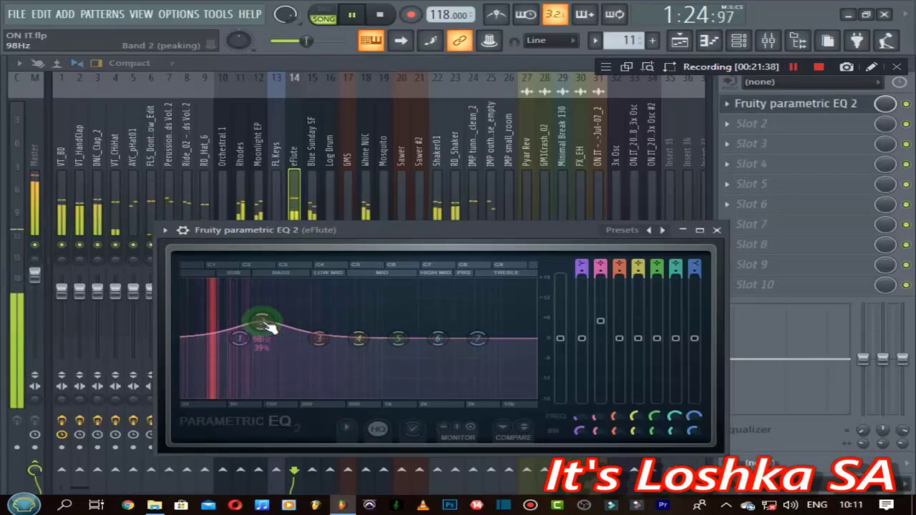
{"action": "left_click_drag", "start_coordinate": [477, 338], "coordinate": [417, 404]}
{"action": "left_click", "coordinate": [716, 229]}
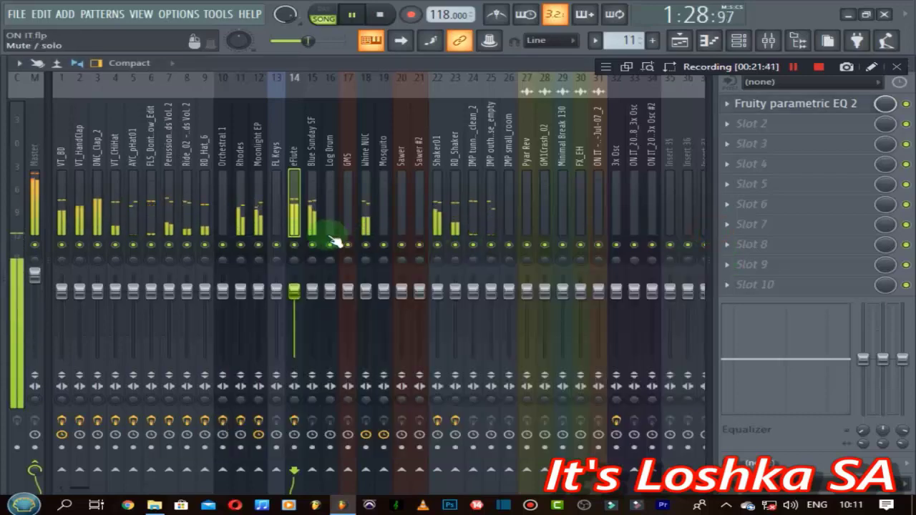
Add Fruity Parametric EQ 2 to Blue Sunday SF, lower band 7 to reduce the highs, slightly boost band 2, and level band 1.
{"action": "left_click", "coordinate": [730, 104]}
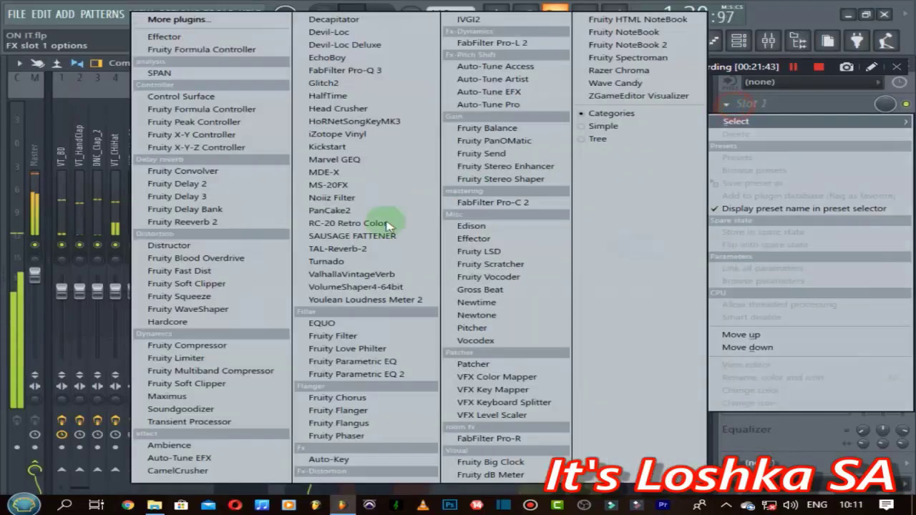
{"action": "left_click", "coordinate": [361, 379]}
{"action": "left_click_drag", "start_coordinate": [337, 233], "coordinate": [239, 274]}
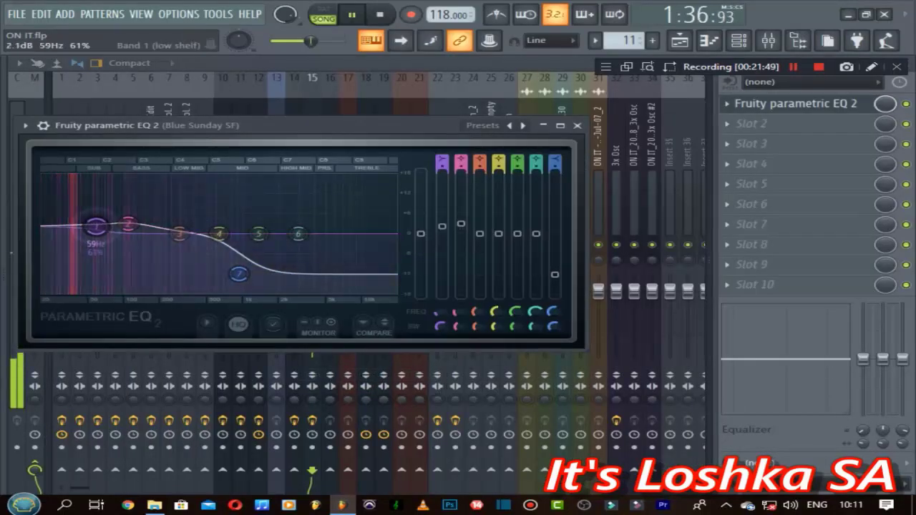
{"action": "left_click_drag", "start_coordinate": [297, 125], "coordinate": [487, 131]}
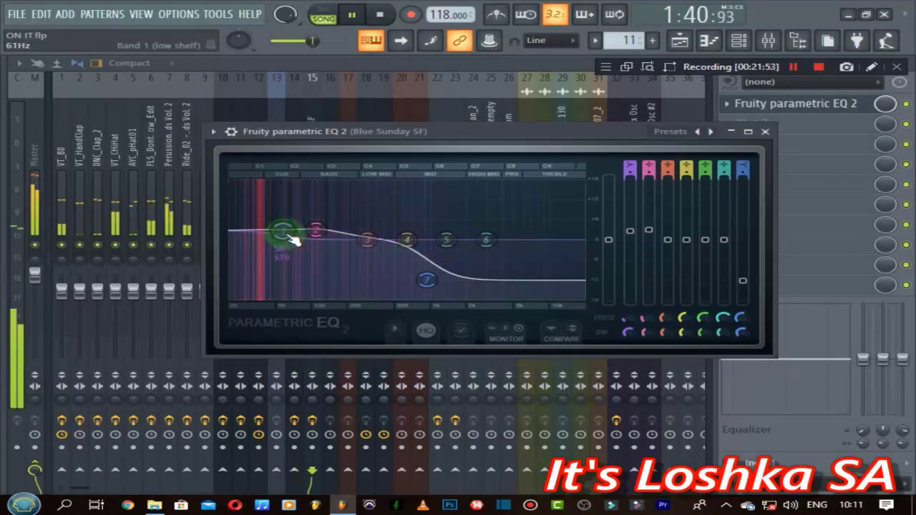
{"action": "left_click_drag", "start_coordinate": [285, 234], "coordinate": [320, 241]}
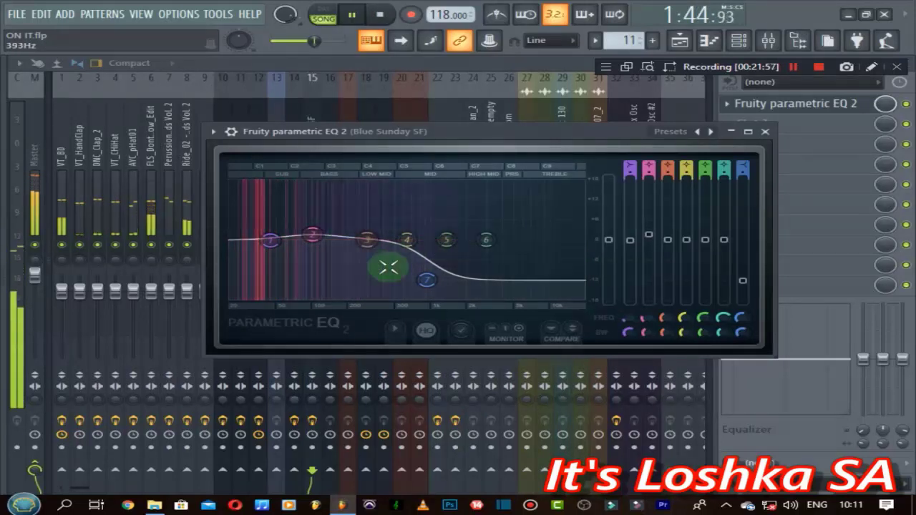
{"action": "left_click", "coordinate": [764, 131]}
Stop playback and place the playlist playhead at bar 41, where the Whine NUC part starts.
{"action": "key", "text": "space"}
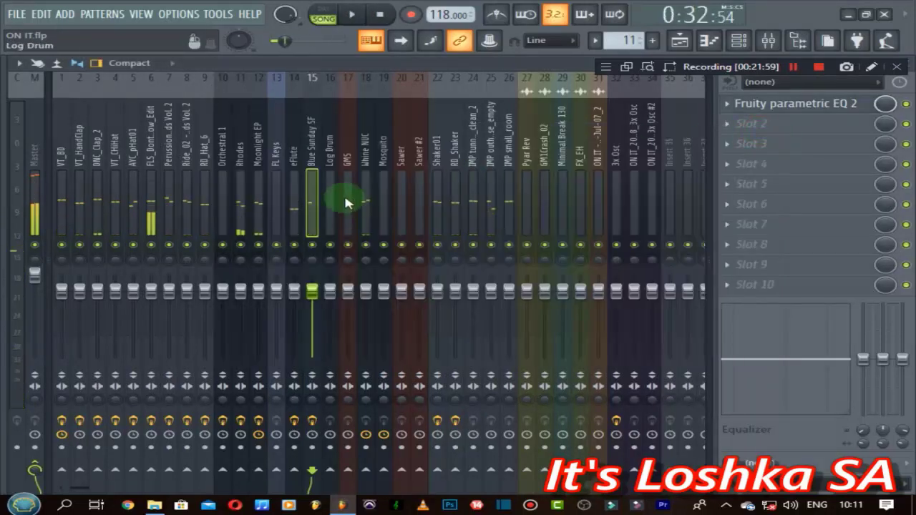
{"action": "scroll", "coordinate": [421, 201], "scroll_direction": "down", "scroll_amount": 3}
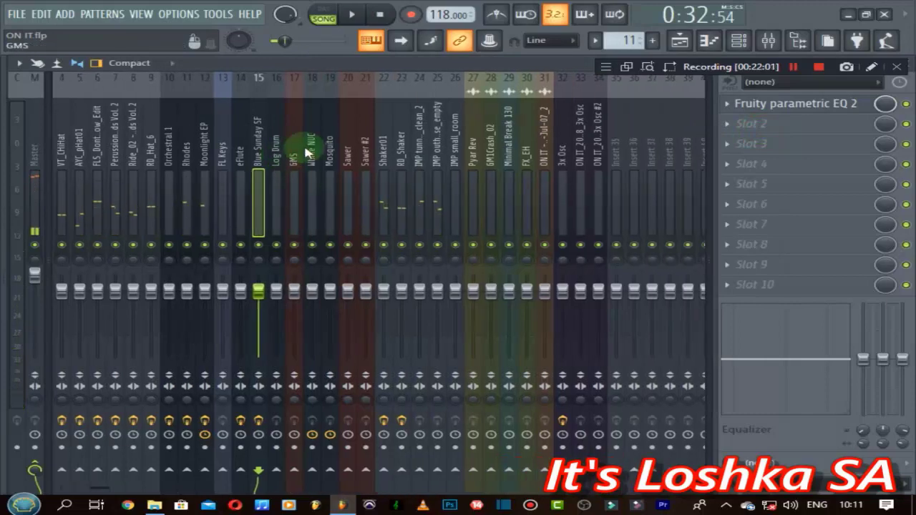
{"action": "left_click", "coordinate": [682, 41]}
{"action": "scroll", "coordinate": [483, 129], "scroll_direction": "down", "scroll_amount": 6}
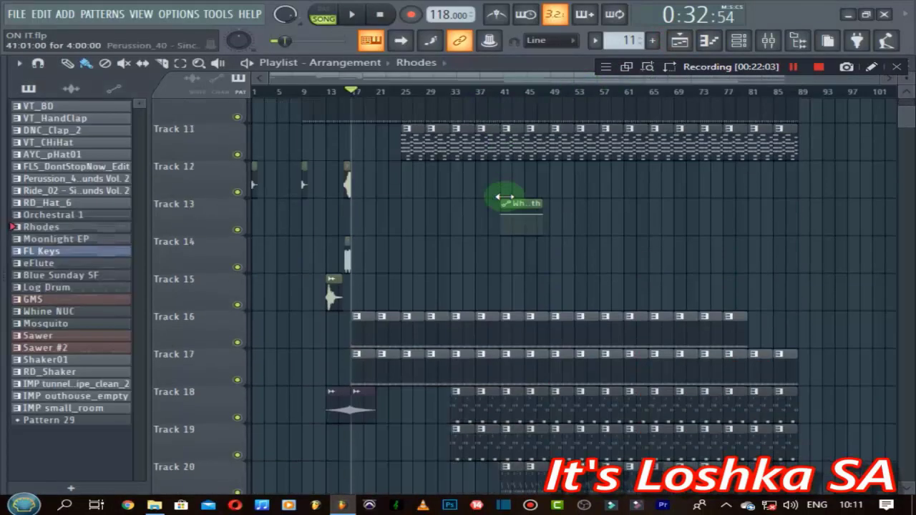
{"action": "left_click", "coordinate": [456, 91]}
{"action": "scroll", "coordinate": [460, 91], "scroll_direction": "up", "scroll_amount": 6}
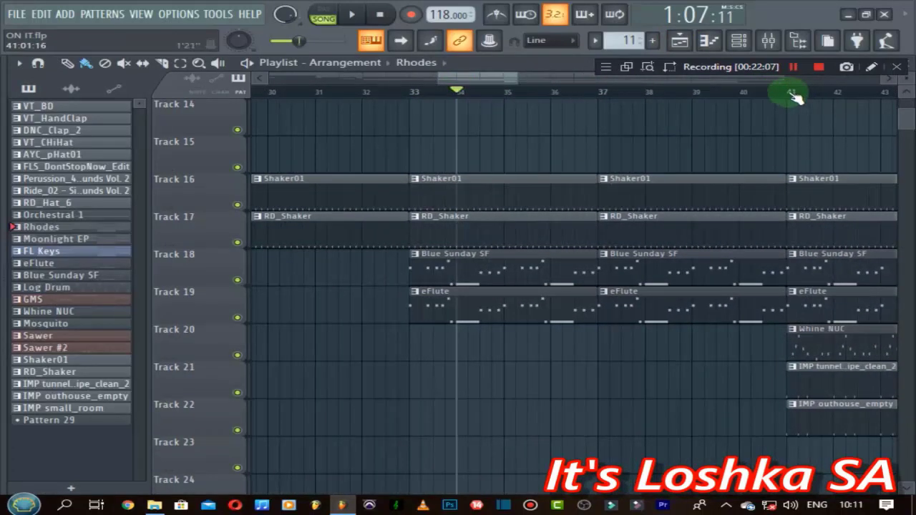
Give Whine NUC a Fruity Parametric EQ 2 with the 20Hz + 18kHz cut preset, raise the low cut to about 305 Hz, and lower the high cut.
{"action": "left_click", "coordinate": [780, 42]}
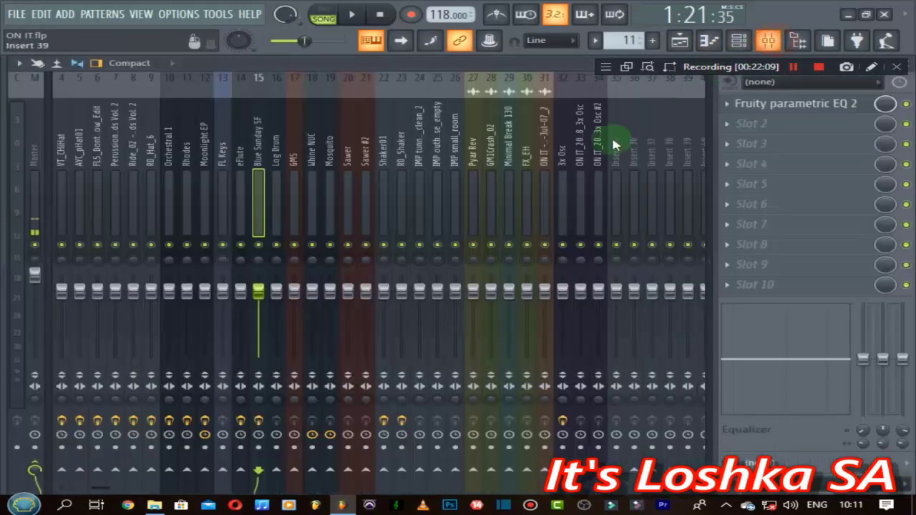
{"action": "left_click", "coordinate": [315, 159]}
{"action": "left_click", "coordinate": [734, 108]}
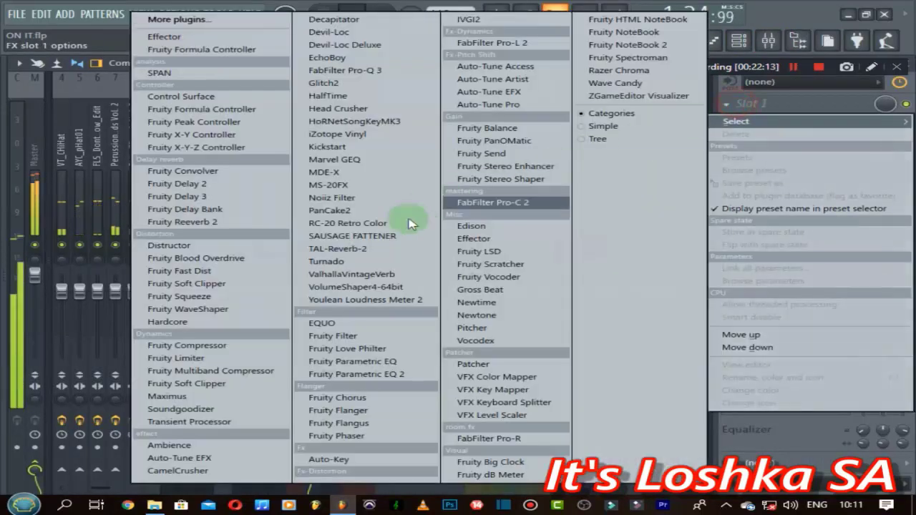
{"action": "left_click", "coordinate": [397, 375]}
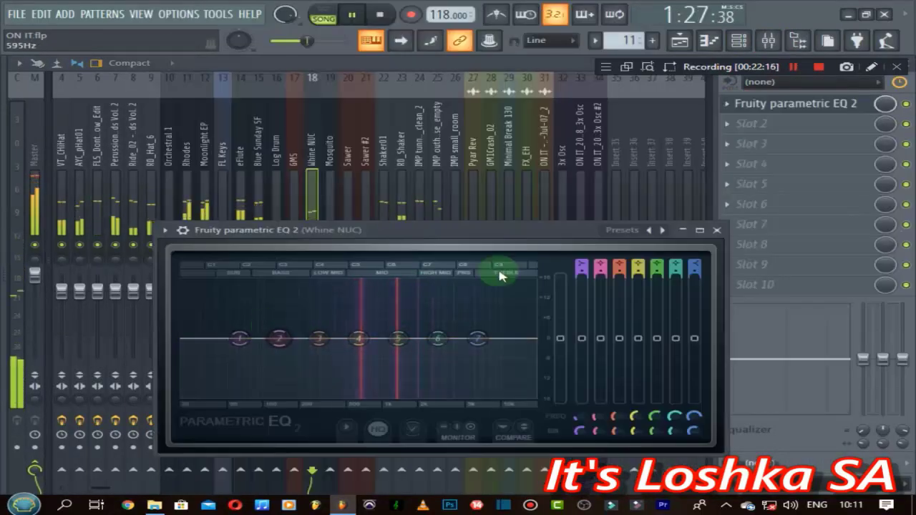
{"action": "left_click", "coordinate": [661, 230]}
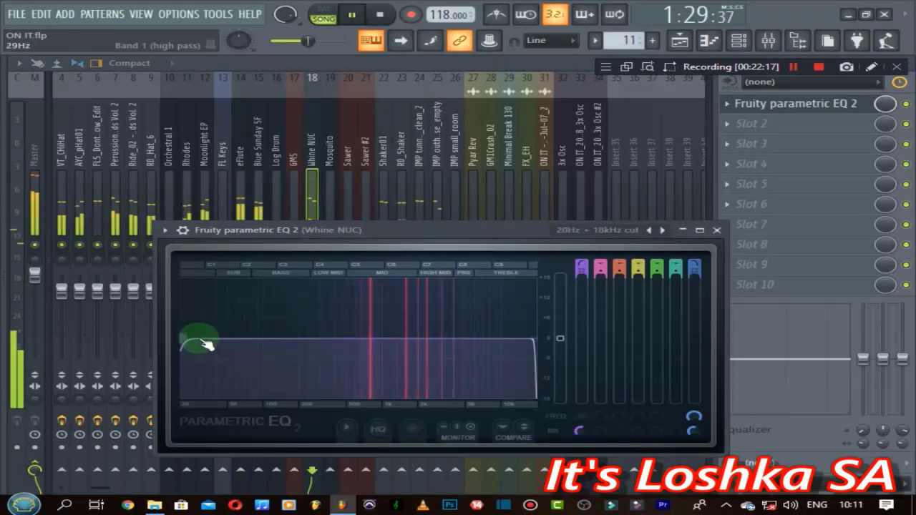
{"action": "left_click_drag", "start_coordinate": [206, 345], "coordinate": [310, 337]}
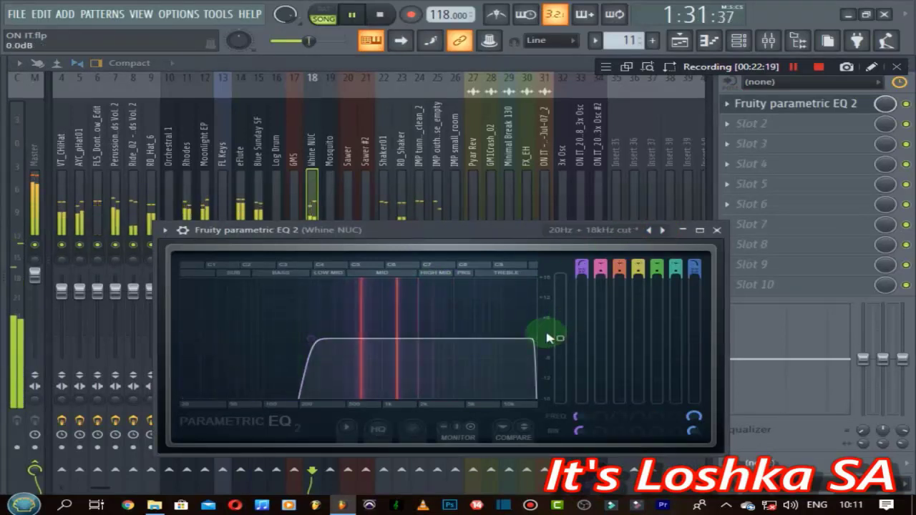
{"action": "left_click_drag", "start_coordinate": [553, 338], "coordinate": [490, 337]}
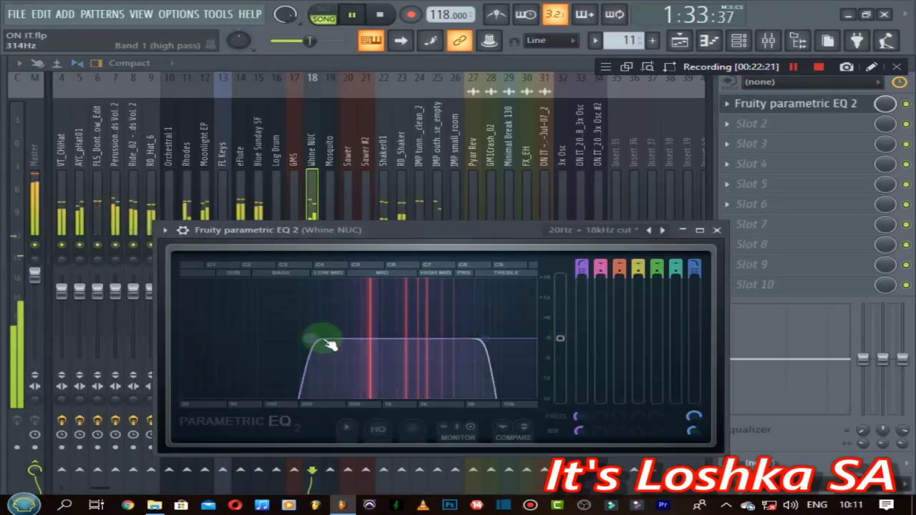
{"action": "left_click_drag", "start_coordinate": [329, 345], "coordinate": [339, 343]}
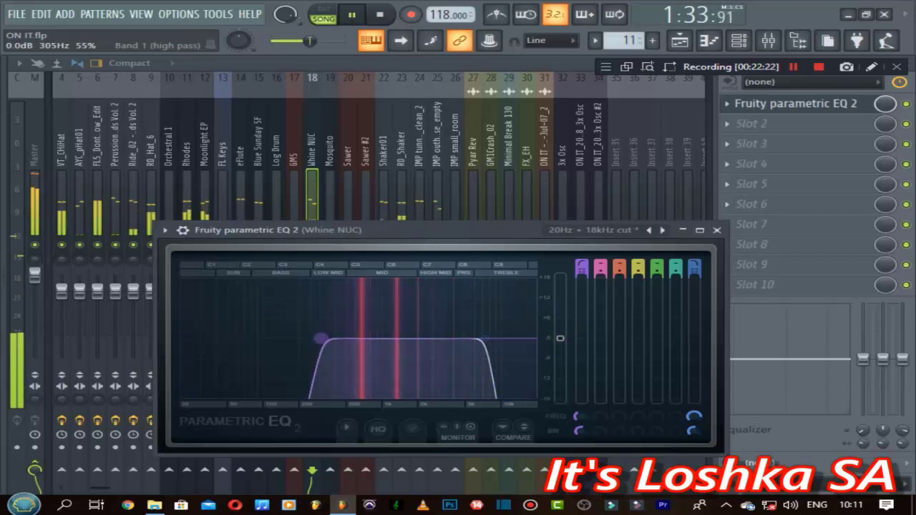
{"action": "left_click", "coordinate": [718, 231]}
Select the Mosquito mixer track, then mute playlist Track 24, which holds the Orchestral 1 clips.
{"action": "left_click", "coordinate": [338, 211]}
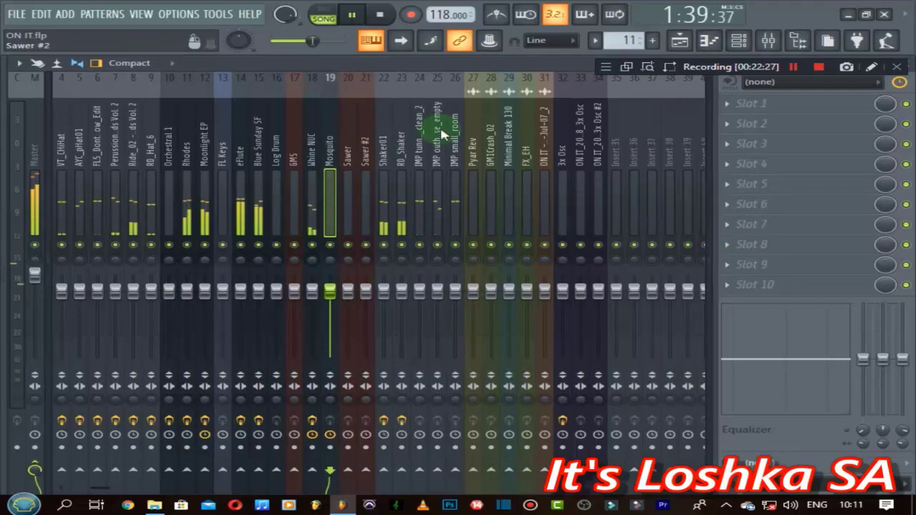
{"action": "left_click", "coordinate": [679, 40]}
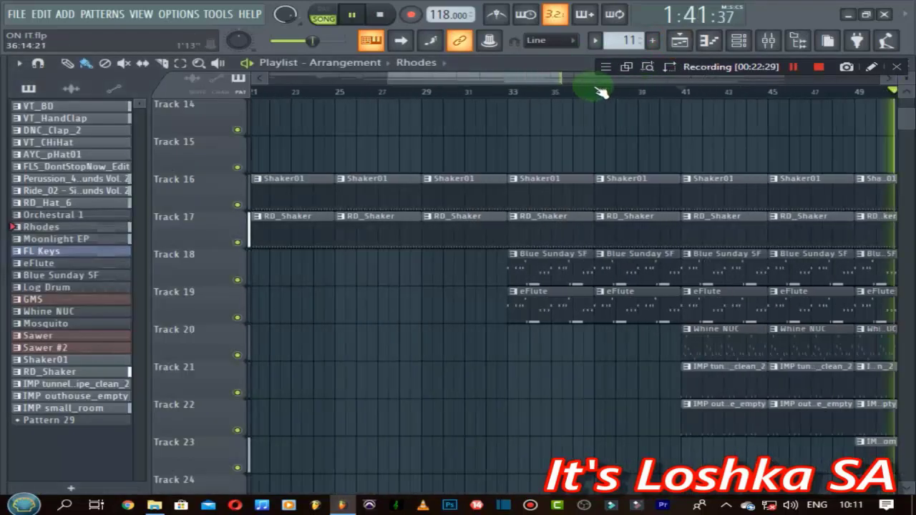
{"action": "scroll", "coordinate": [600, 92], "scroll_direction": "down", "scroll_amount": 5}
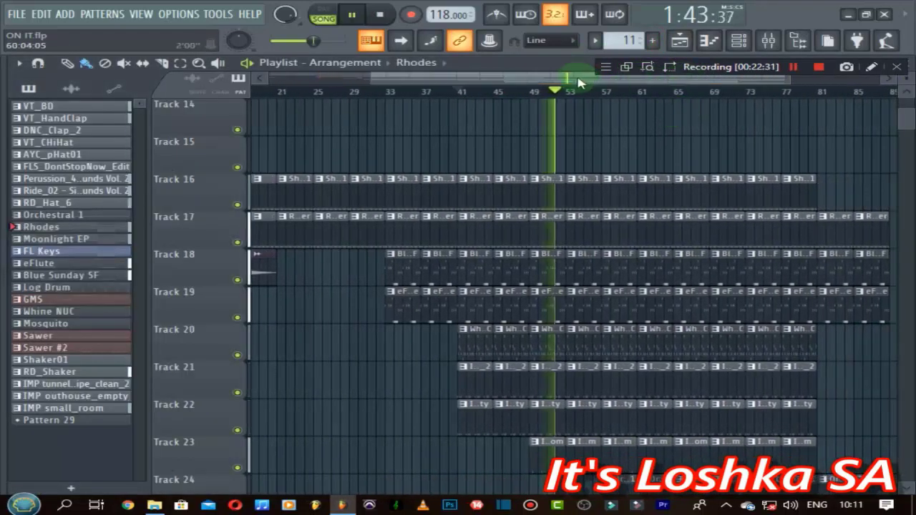
{"action": "scroll", "coordinate": [606, 94], "scroll_direction": "up", "scroll_amount": 5}
{"action": "scroll", "coordinate": [631, 172], "scroll_direction": "down", "scroll_amount": 3}
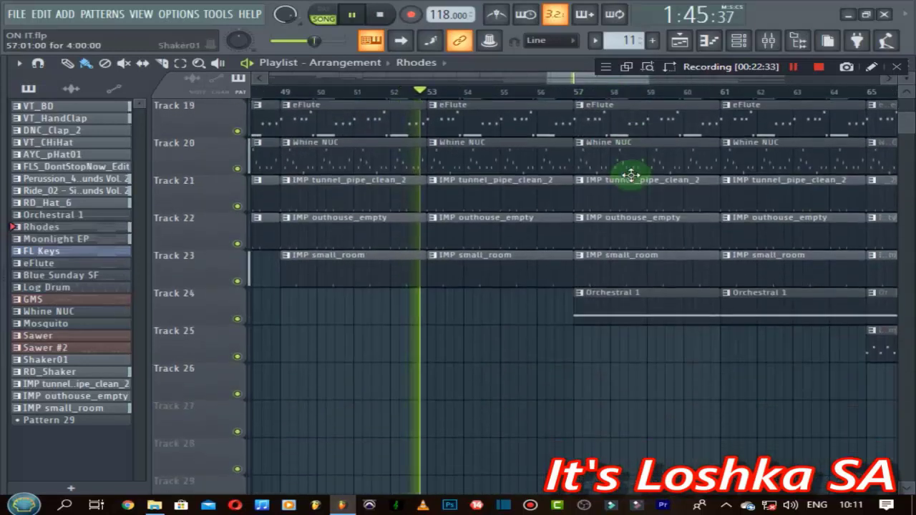
{"action": "left_click", "coordinate": [237, 318]}
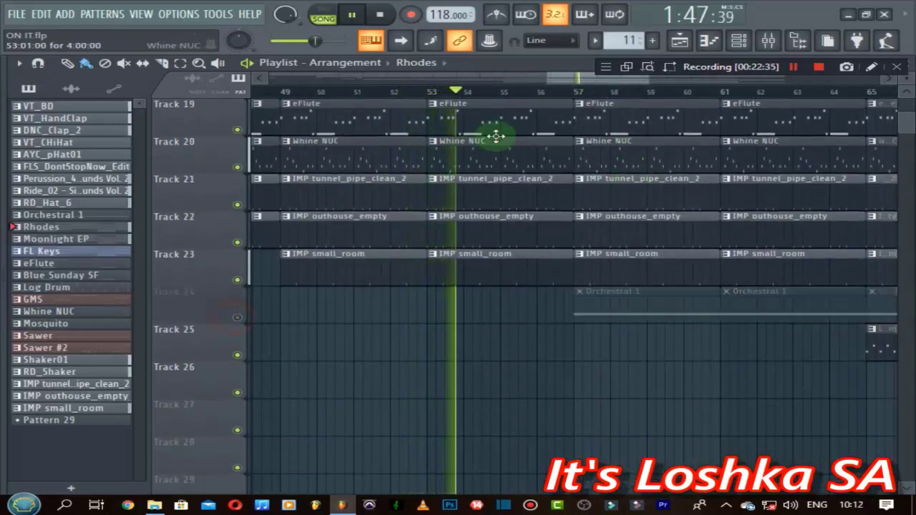
Jump playback to bar 73, where the Mosquito part starts, and loop the playlist from bar 73 to bar 81.
{"action": "left_click_drag", "start_coordinate": [578, 81], "coordinate": [628, 80]}
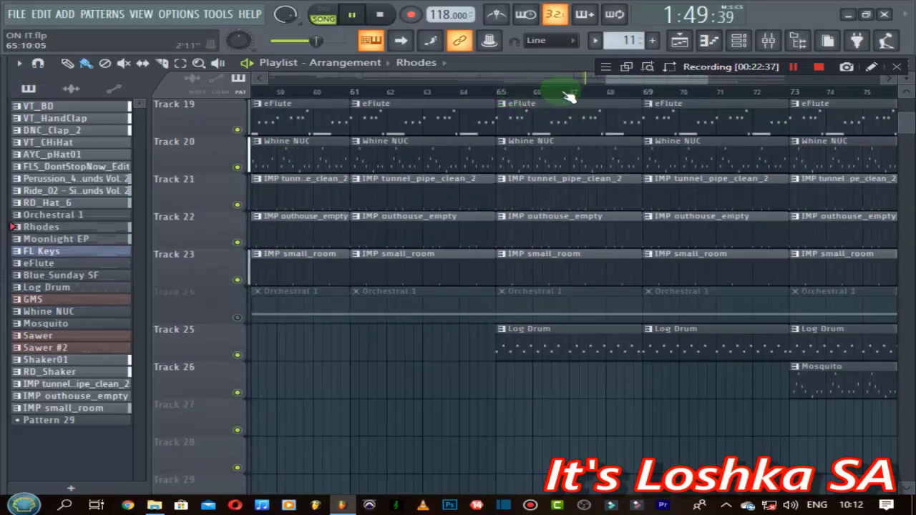
{"action": "left_click", "coordinate": [790, 91]}
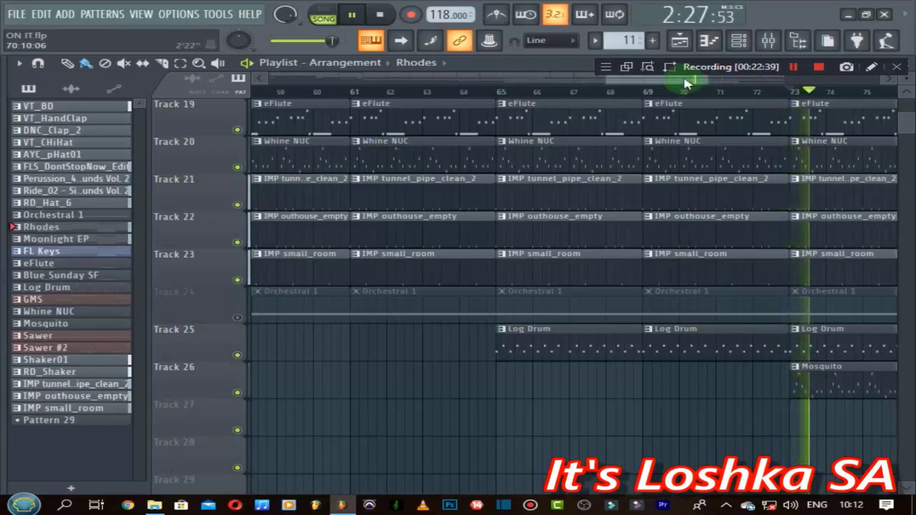
{"action": "left_click_drag", "start_coordinate": [685, 84], "coordinate": [729, 84]}
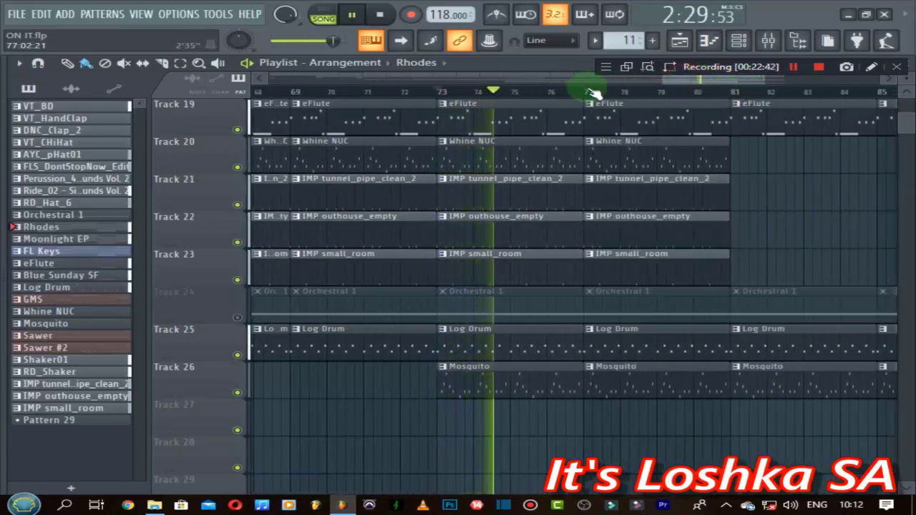
{"action": "scroll", "coordinate": [593, 93], "scroll_direction": "down", "scroll_amount": 3}
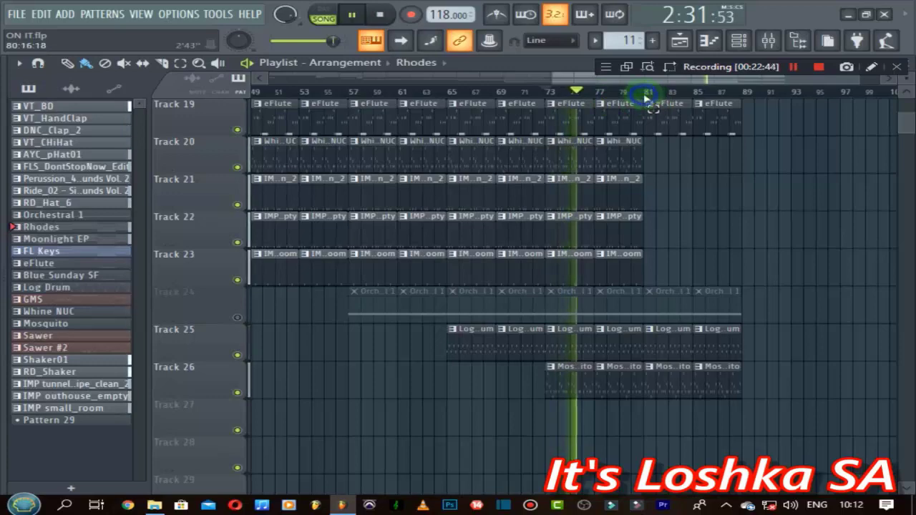
{"action": "left_click_drag", "start_coordinate": [646, 93], "coordinate": [547, 93]}
{"action": "scroll", "coordinate": [712, 214], "scroll_direction": "up", "scroll_amount": 2}
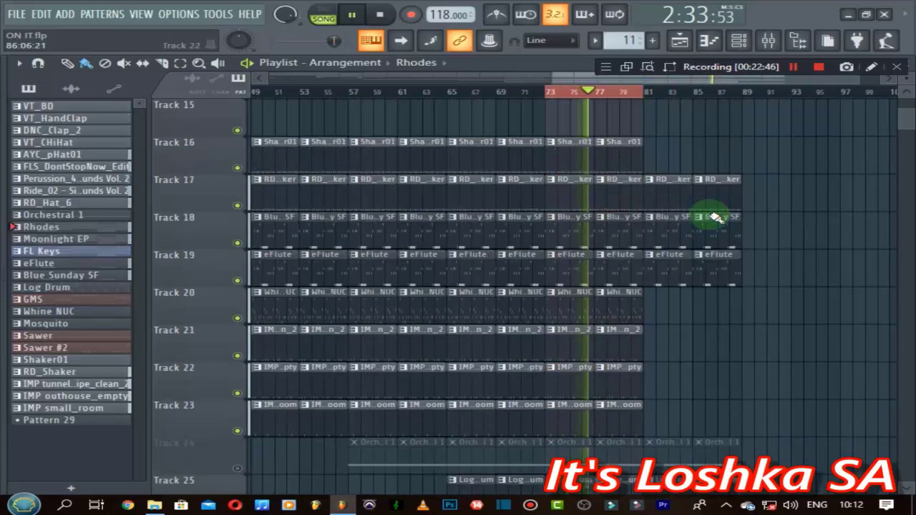
{"action": "scroll", "coordinate": [716, 218], "scroll_direction": "up", "scroll_amount": 3}
Give IMP tunnel_pipe_clean_2 a Fruity Parametric EQ 2 with the 20Hz + 18kHz cut preset, raise the low cut, and lower the high cut.
{"action": "left_click", "coordinate": [768, 40]}
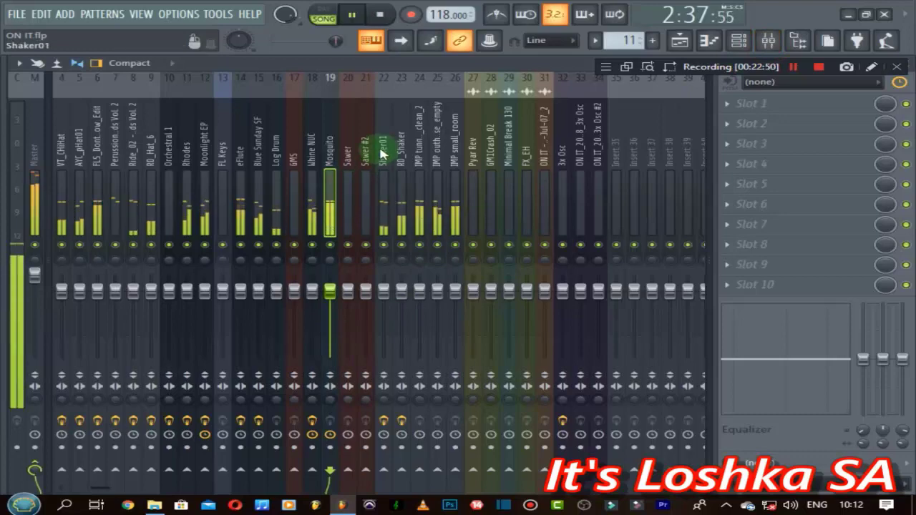
{"action": "left_click", "coordinate": [427, 158]}
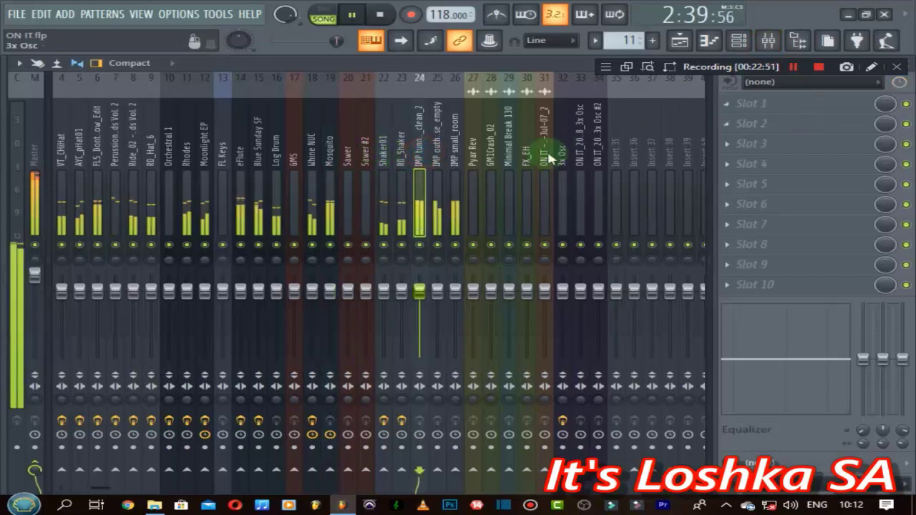
{"action": "left_click", "coordinate": [752, 104]}
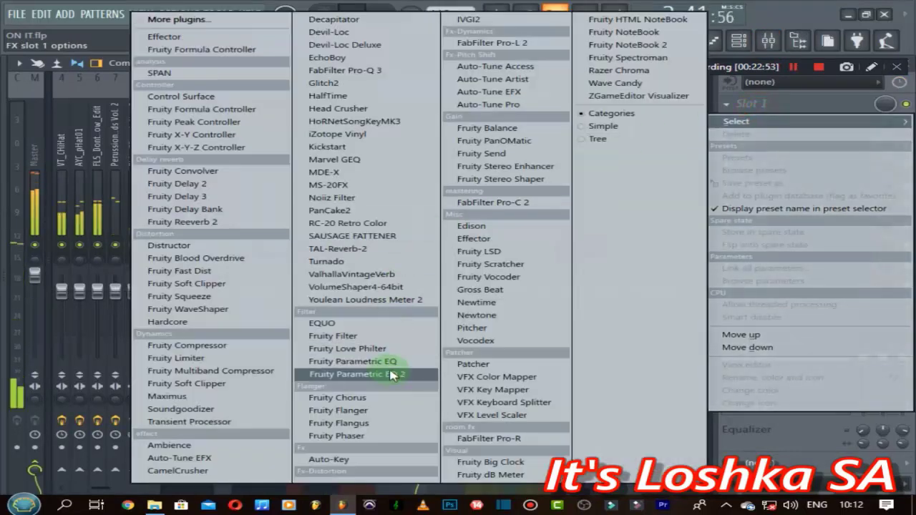
{"action": "left_click", "coordinate": [347, 432]}
{"action": "mouse_move", "coordinate": [225, 269]}
{"action": "left_mouse_down"}
{"action": "mouse_move", "coordinate": [216, 275]}
{"action": "mouse_move", "coordinate": [226, 269]}
{"action": "left_mouse_up"}
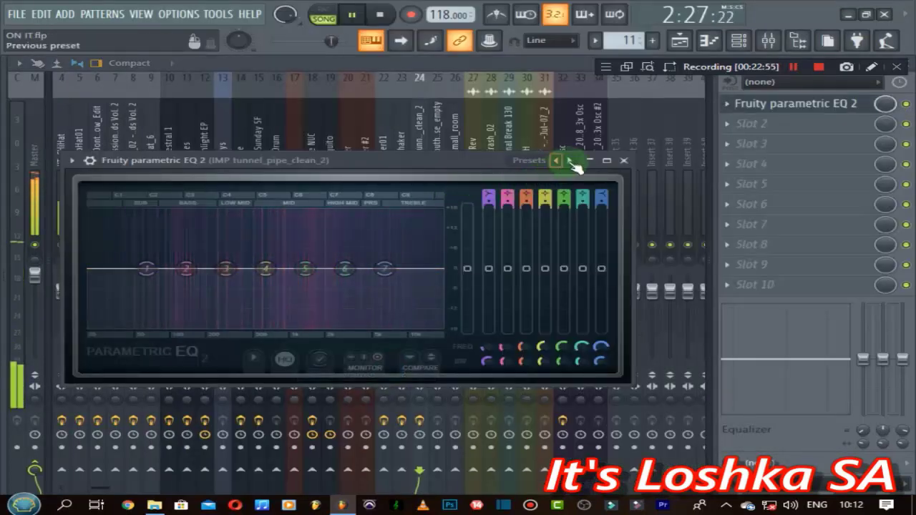
{"action": "left_click", "coordinate": [570, 160]}
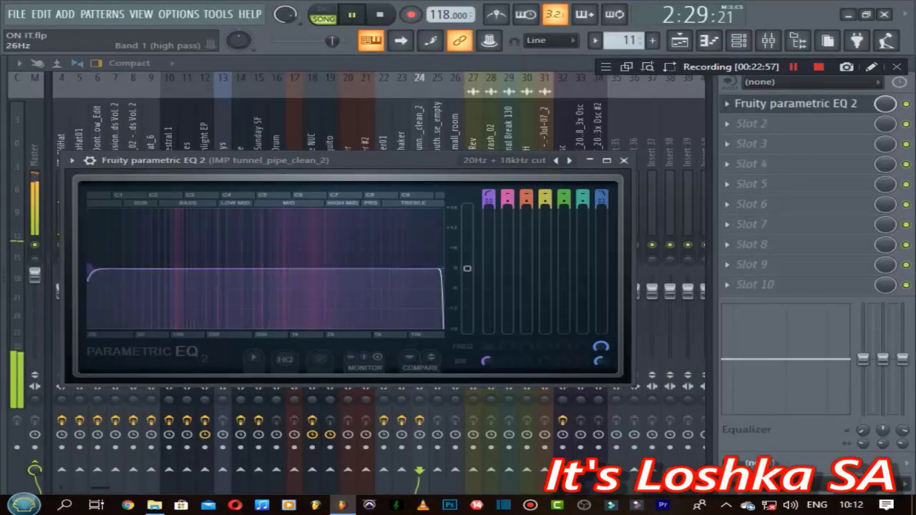
{"action": "left_click_drag", "start_coordinate": [89, 270], "coordinate": [127, 270]}
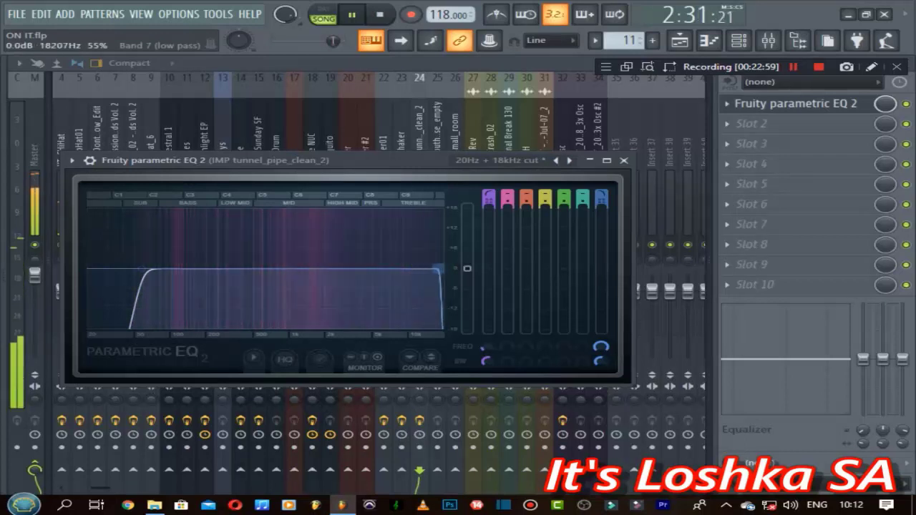
{"action": "left_click_drag", "start_coordinate": [442, 269], "coordinate": [406, 272]}
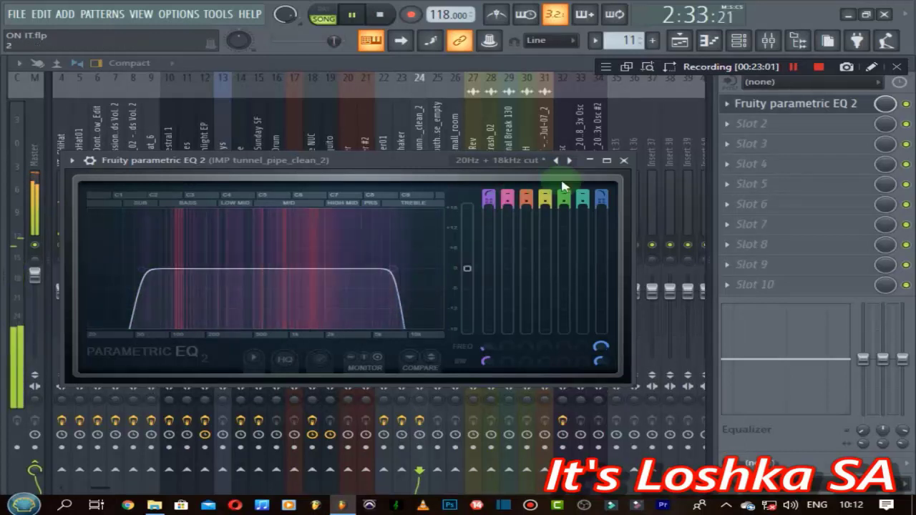
{"action": "left_click", "coordinate": [624, 162]}
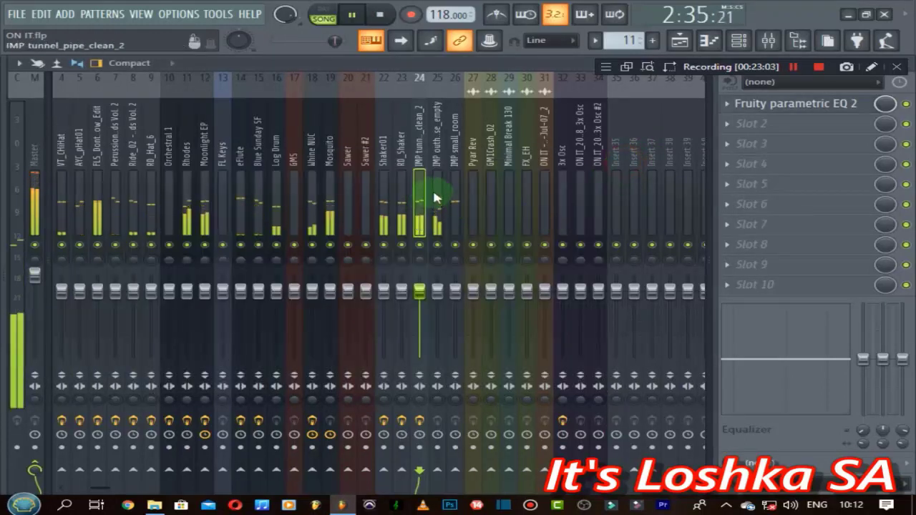
Give IMP outhouse_empty a Fruity Parametric EQ 2 with the 20Hz + 18kHz cut preset and raise the low cut to about 88 Hz.
{"action": "left_click", "coordinate": [435, 197]}
{"action": "left_click", "coordinate": [763, 111]}
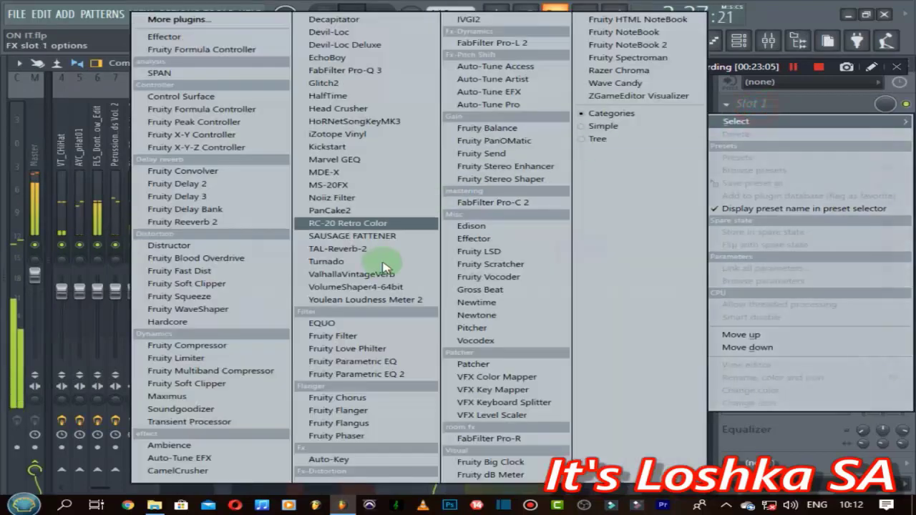
{"action": "left_click", "coordinate": [384, 372]}
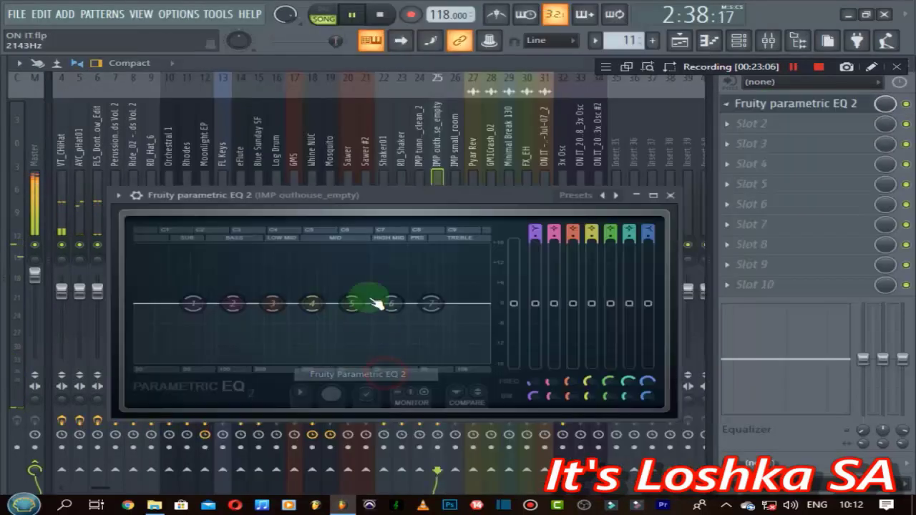
{"action": "left_click", "coordinate": [615, 194]}
{"action": "left_click_drag", "start_coordinate": [135, 306], "coordinate": [210, 304]}
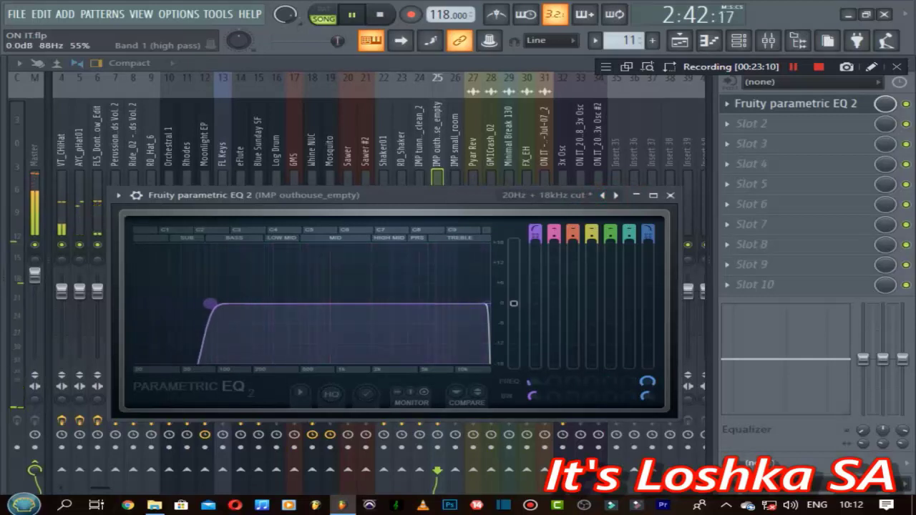
{"action": "left_click", "coordinate": [670, 195]}
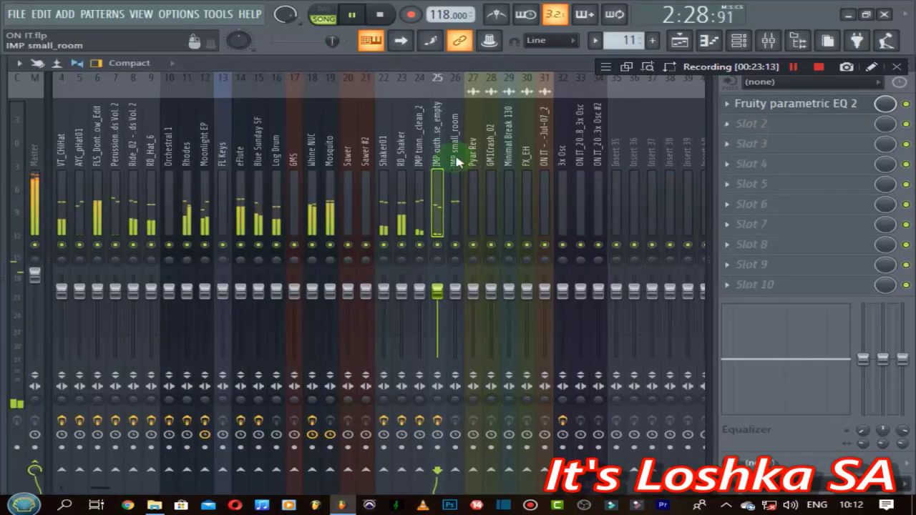
Give IMP small_room a Fruity Parametric EQ 2 with the 20Hz + 18kHz cut preset and raise the low cut to about 193 Hz.
{"action": "left_click", "coordinate": [419, 163]}
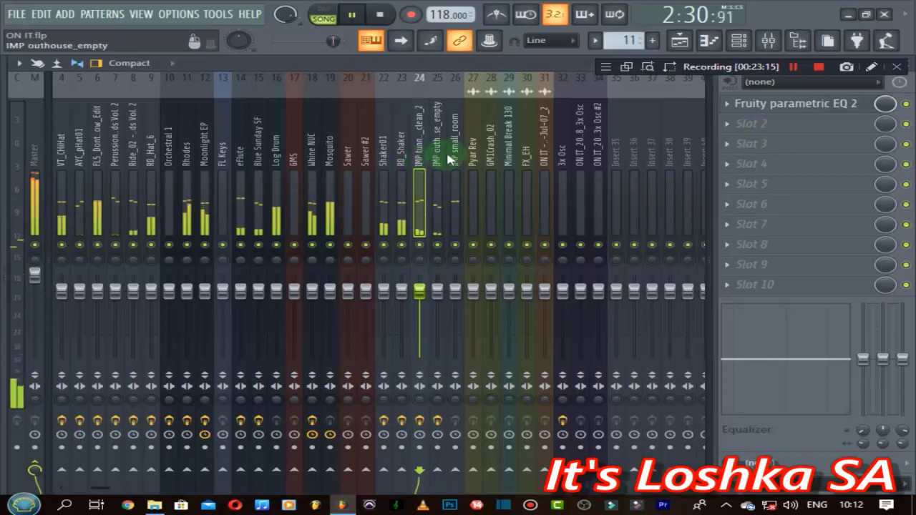
{"action": "left_click", "coordinate": [456, 156]}
{"action": "left_click", "coordinate": [729, 109]}
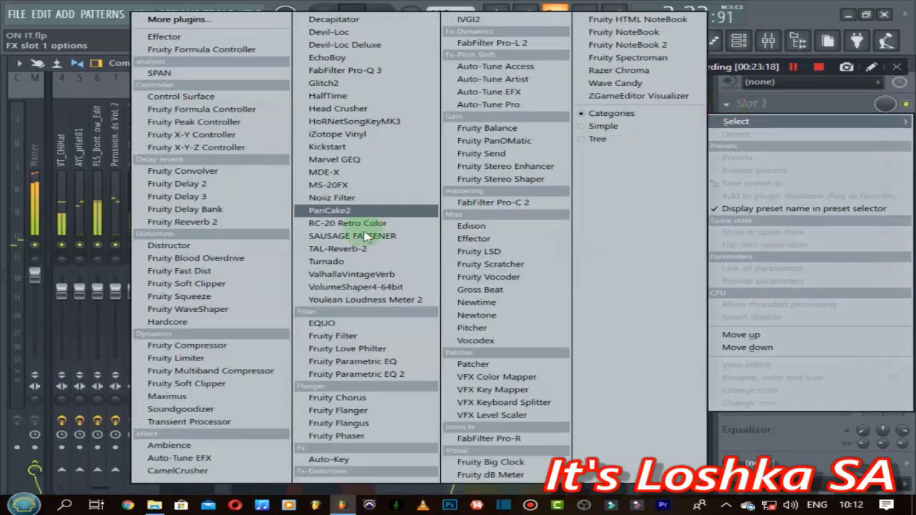
{"action": "left_click", "coordinate": [349, 378]}
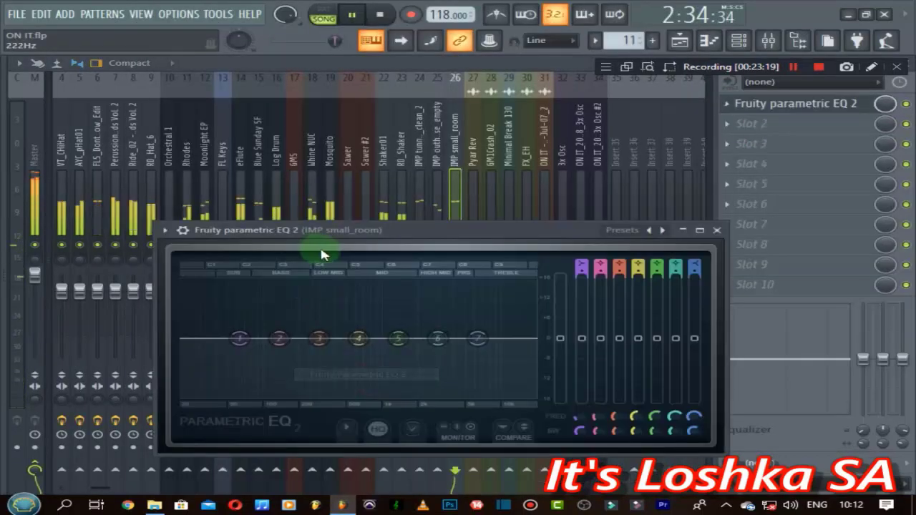
{"action": "left_click", "coordinate": [664, 229]}
{"action": "left_click_drag", "start_coordinate": [193, 347], "coordinate": [289, 340]}
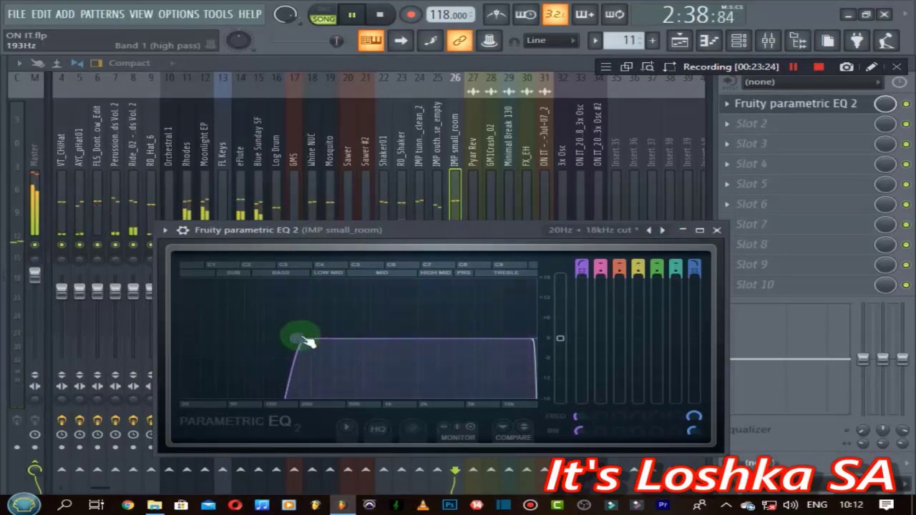
{"action": "left_click", "coordinate": [716, 230]}
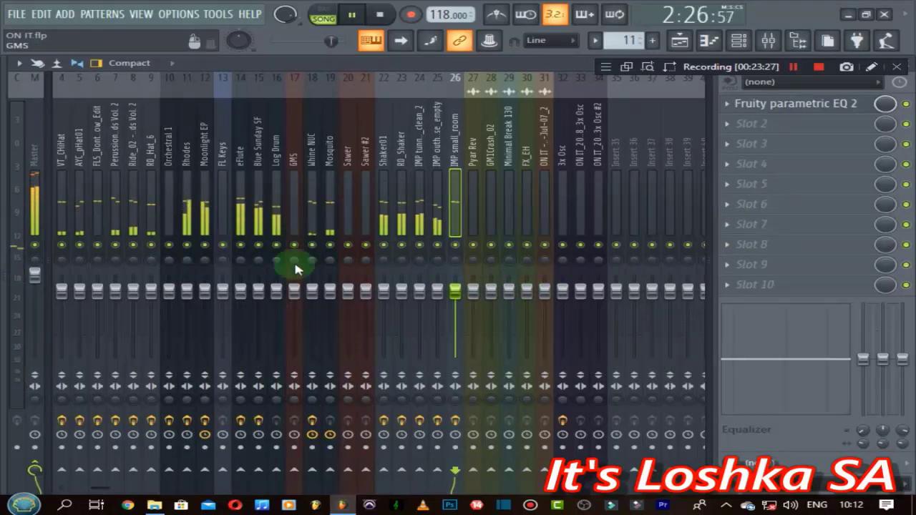
Add Fruity Parametric EQ 2 to Log Drum, pull bands 7 and 1 down to reduce highs and lows, and slightly boost band 3.
{"action": "left_click", "coordinate": [276, 223]}
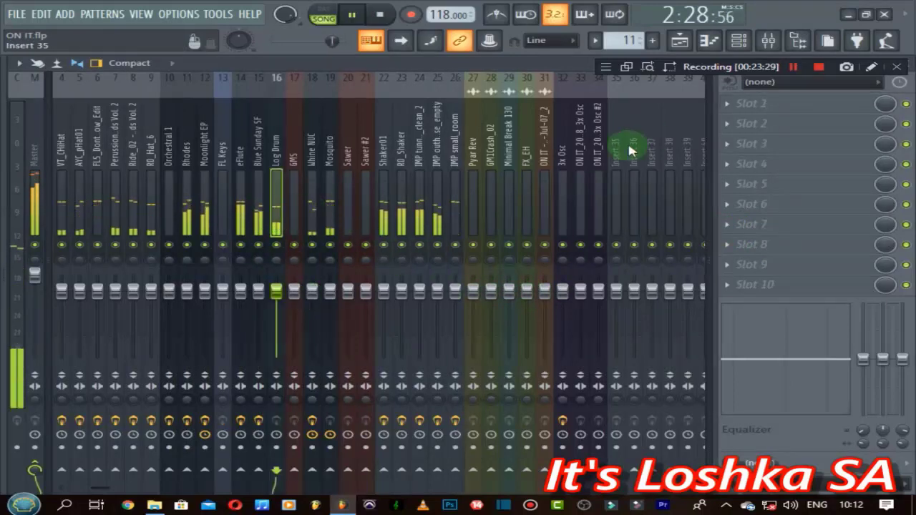
{"action": "left_click", "coordinate": [731, 105]}
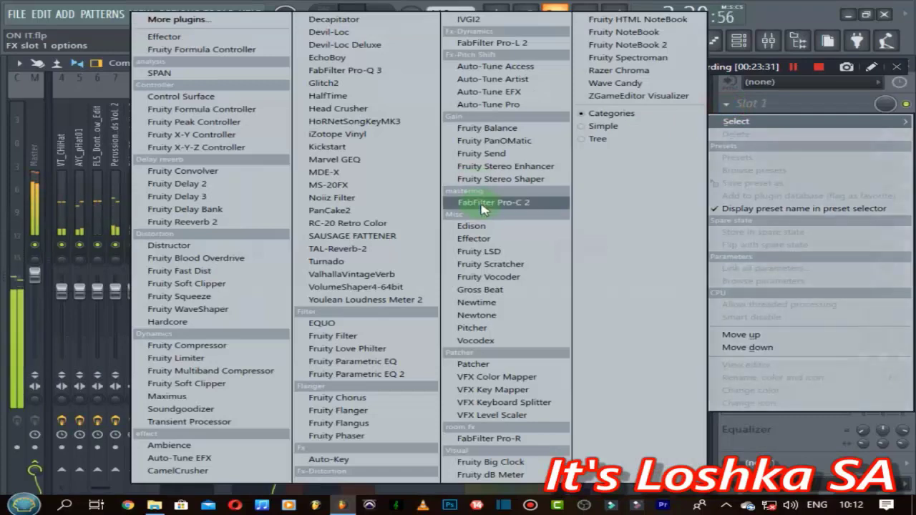
{"action": "left_click", "coordinate": [356, 374]}
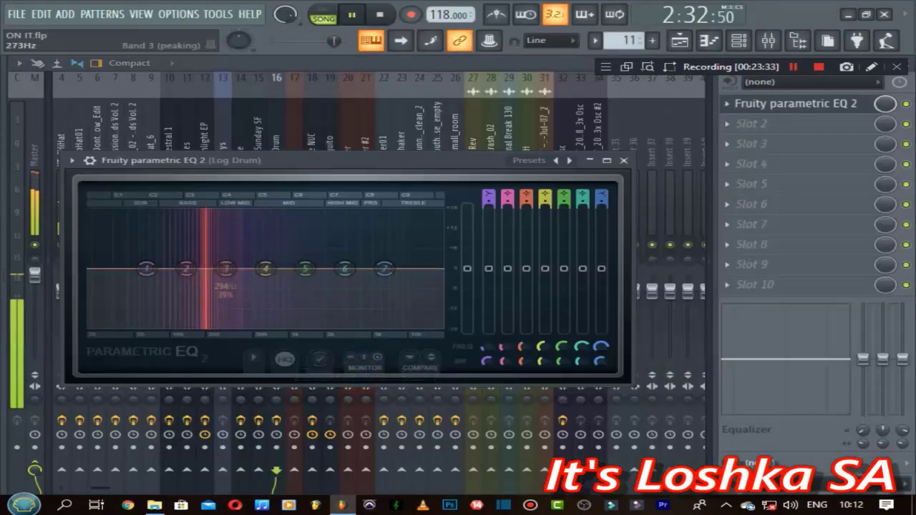
{"action": "left_click_drag", "start_coordinate": [379, 268], "coordinate": [301, 316]}
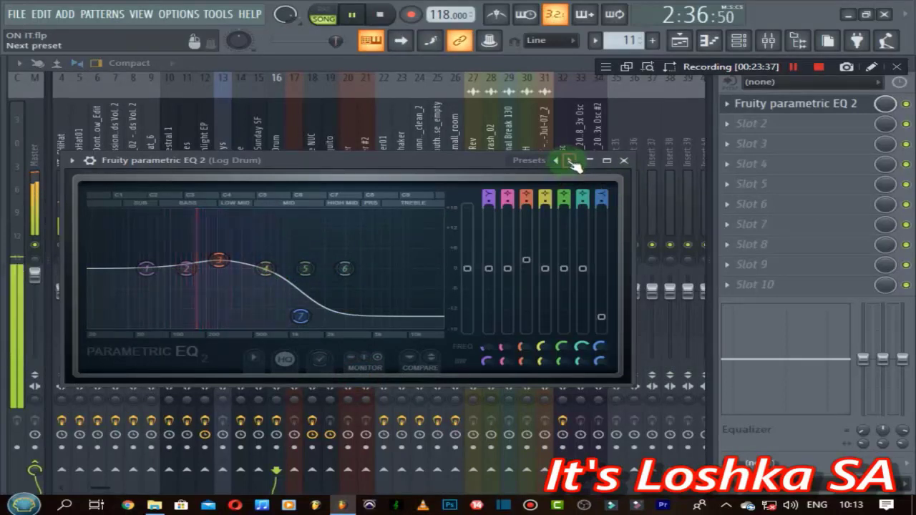
{"action": "left_click_drag", "start_coordinate": [148, 276], "coordinate": [131, 320]}
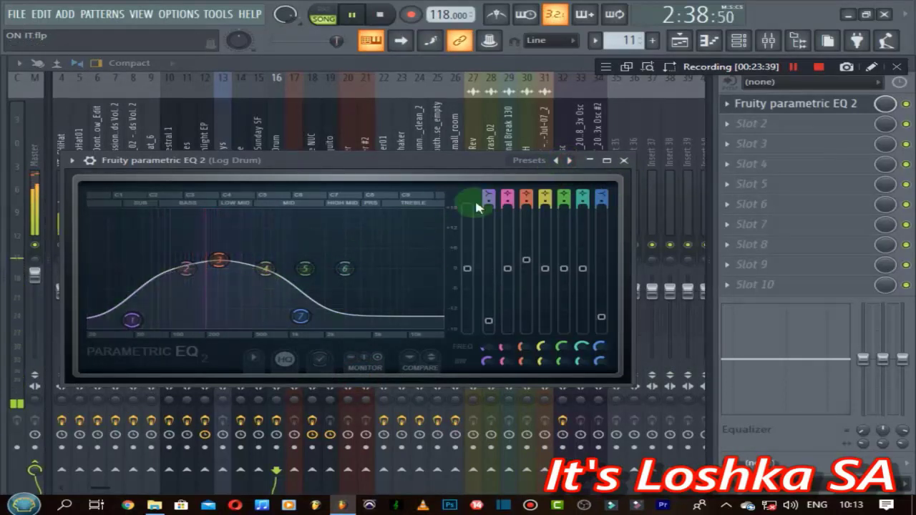
Steepen the slopes of bands 1 and 7 on the Log Drum EQ, shift band 7 lower in frequency, and boost band 2 about 0.8 dB.
{"action": "scroll", "coordinate": [125, 322], "scroll_direction": "up", "scroll_amount": 5}
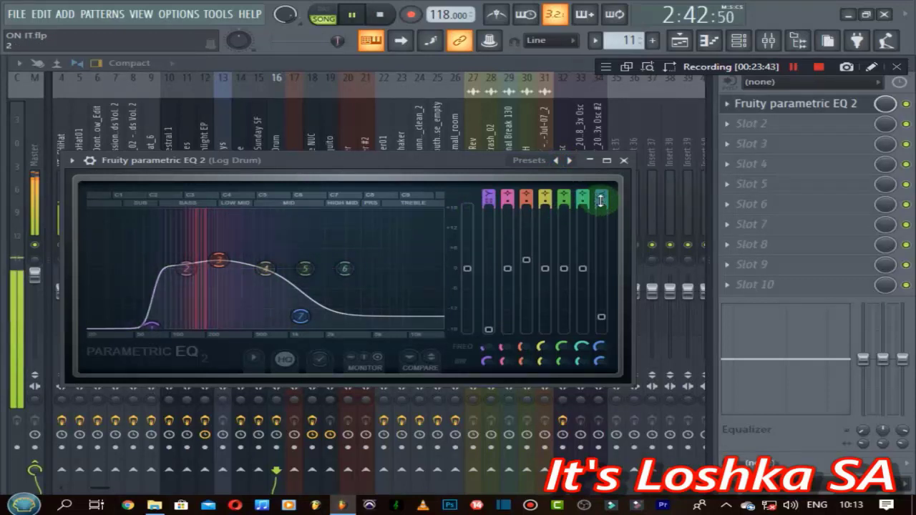
{"action": "left_click_drag", "start_coordinate": [301, 316], "coordinate": [268, 305]}
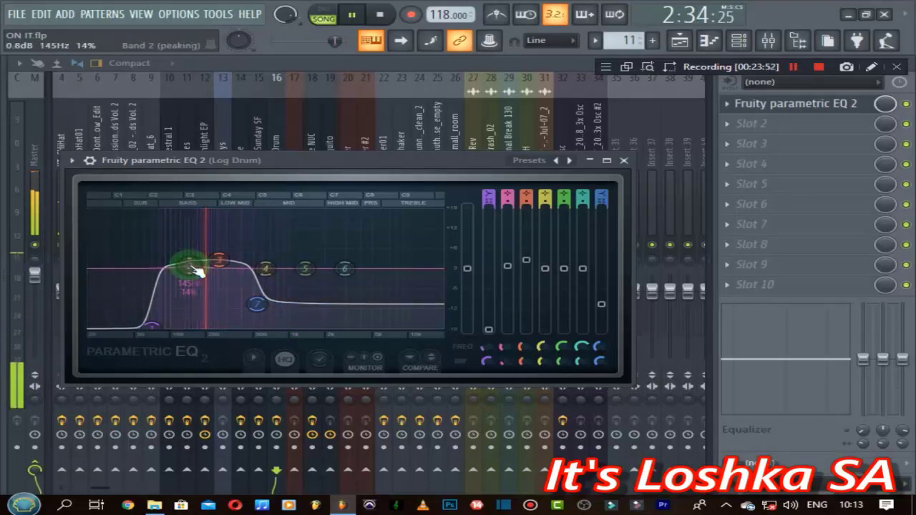
{"action": "left_click", "coordinate": [623, 163]}
Give Mosquito a Fruity Parametric EQ 2 with the next preset and adjust its low and high cut bands.
{"action": "left_click", "coordinate": [347, 217]}
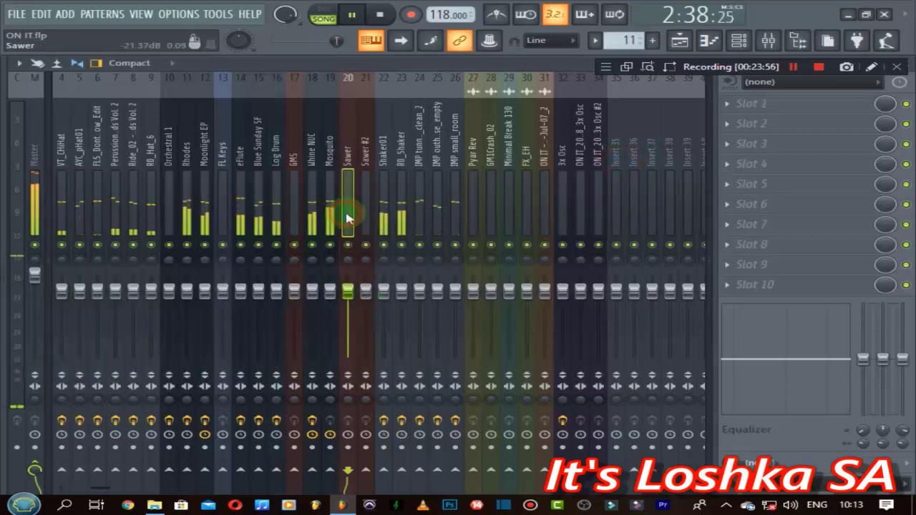
{"action": "left_click", "coordinate": [750, 103]}
{"action": "mouse_move", "coordinate": [736, 121]}
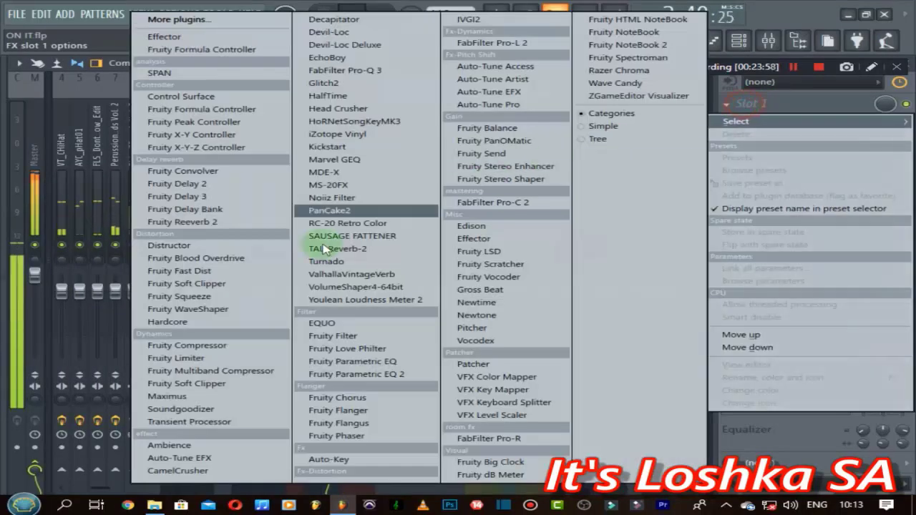
{"action": "left_click", "coordinate": [351, 376]}
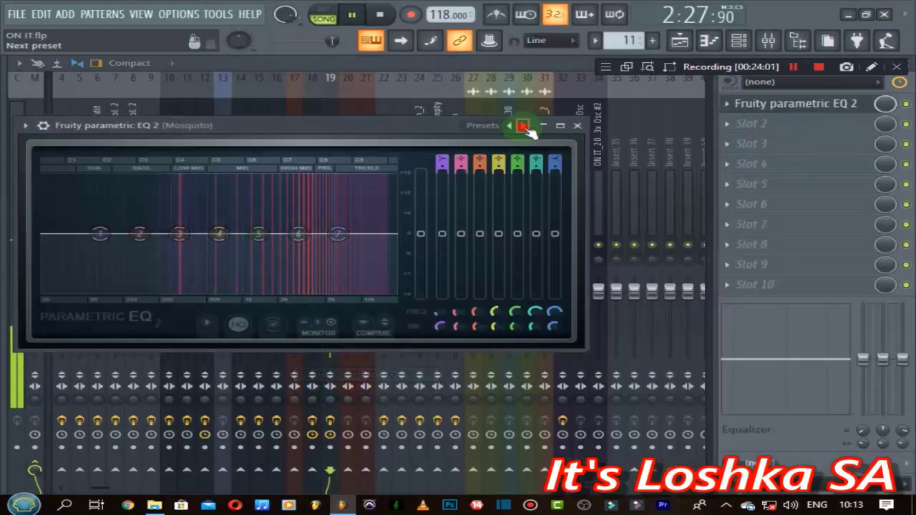
{"action": "left_click", "coordinate": [528, 131]}
{"action": "left_click_drag", "start_coordinate": [159, 231], "coordinate": [180, 239]}
{"action": "mouse_move", "coordinate": [396, 234]}
{"action": "left_mouse_down"}
{"action": "mouse_move", "coordinate": [348, 237]}
{"action": "mouse_move", "coordinate": [399, 240]}
{"action": "left_mouse_up"}
{"action": "left_click", "coordinate": [577, 126]}
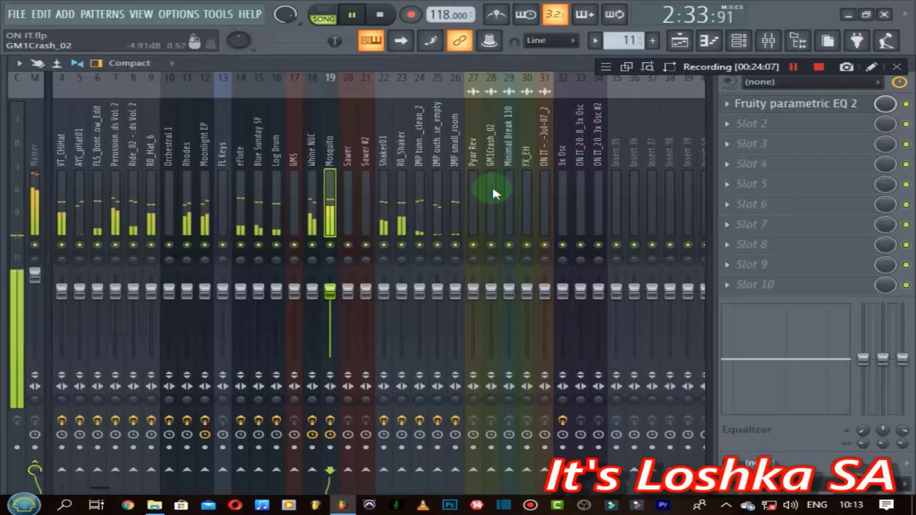
Listen to the arrangement from bar 9 and bar 17, stop playback and return to the mixer's first tracks.
{"action": "left_click", "coordinate": [680, 41]}
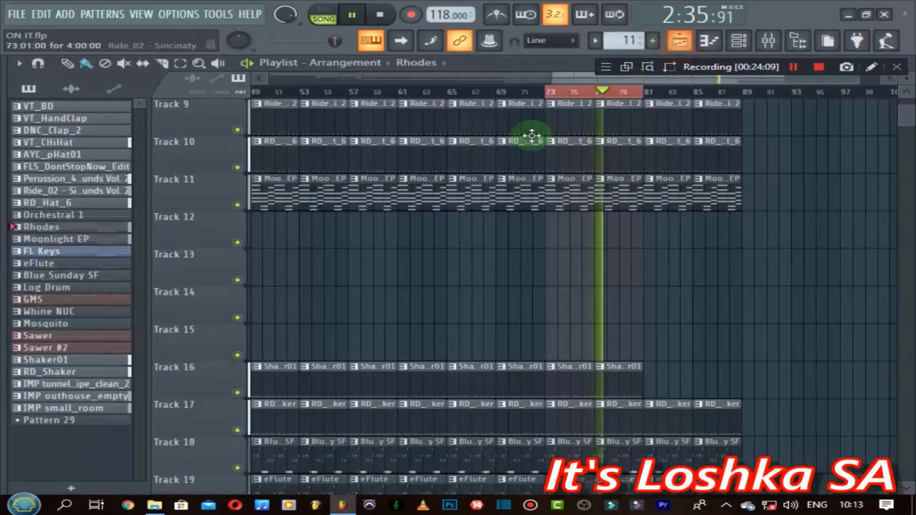
{"action": "scroll", "coordinate": [531, 136], "scroll_direction": "down", "scroll_amount": 2}
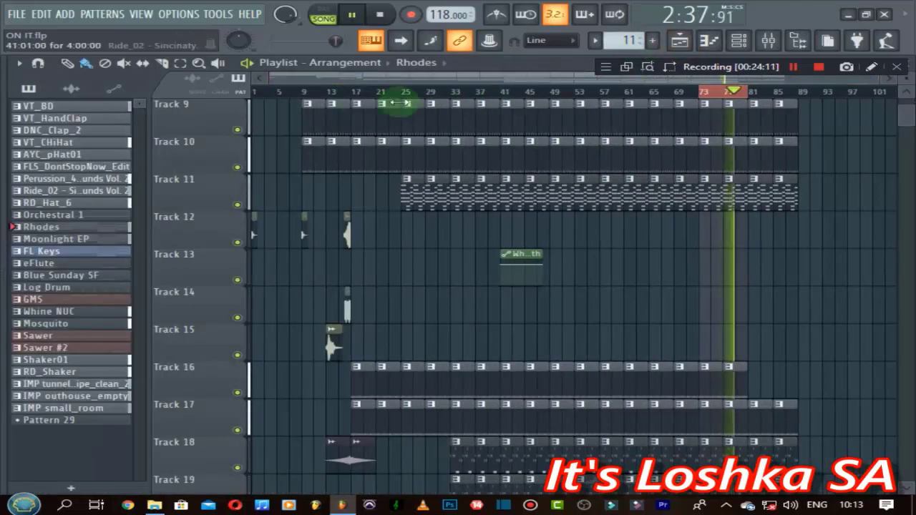
{"action": "left_click_drag", "start_coordinate": [306, 89], "coordinate": [308, 93]}
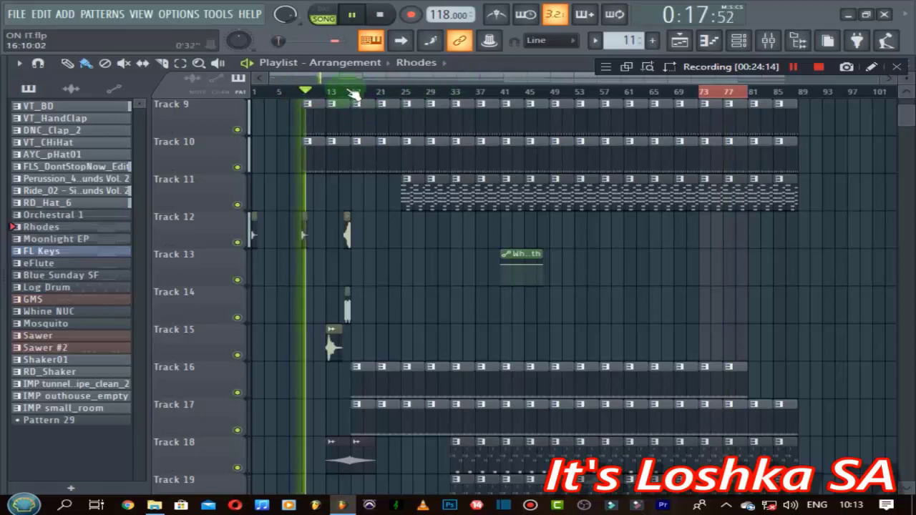
{"action": "left_click", "coordinate": [354, 98]}
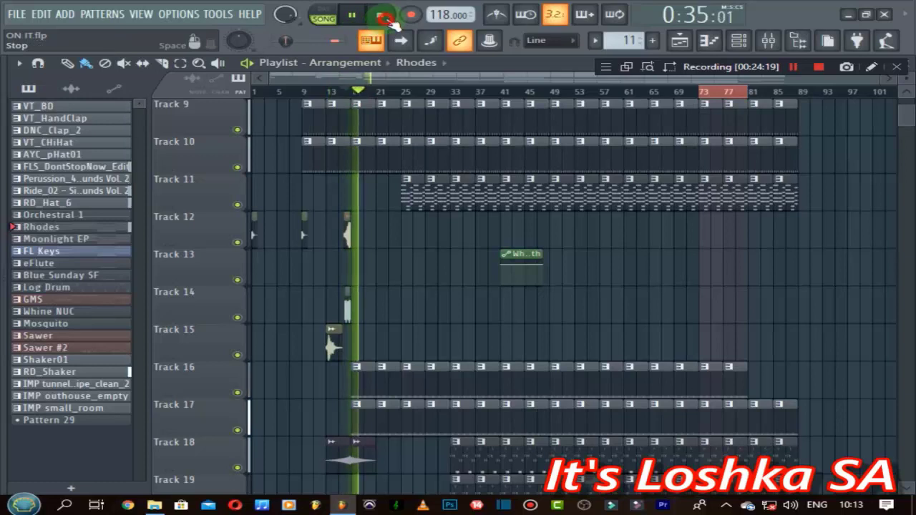
{"action": "left_click", "coordinate": [383, 15]}
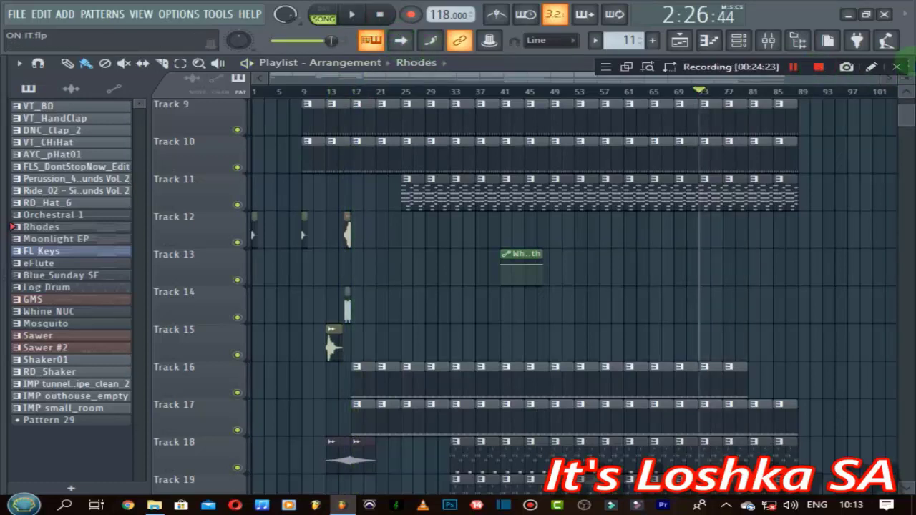
{"action": "left_click", "coordinate": [899, 65]}
{"action": "scroll", "coordinate": [343, 206], "scroll_direction": "up", "scroll_amount": 3}
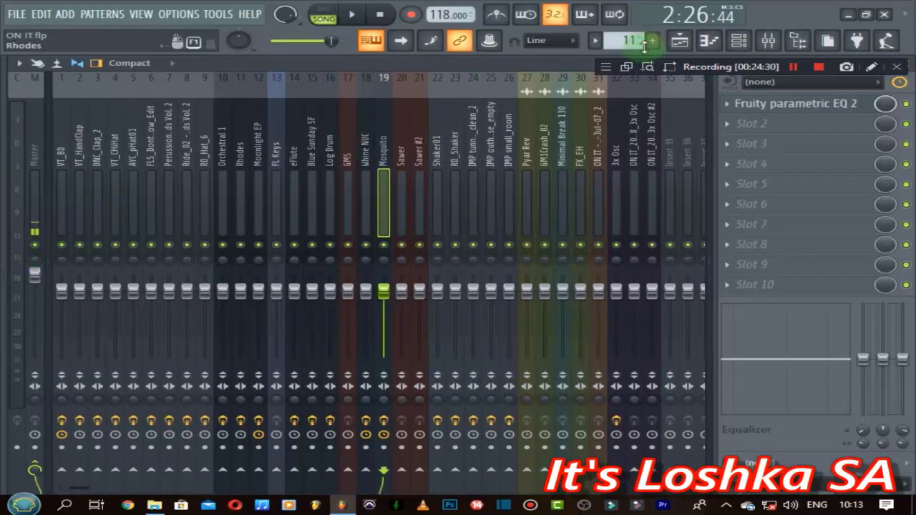
Select bars 17 to 37 in the playlist and solo Track 1.
{"action": "left_click", "coordinate": [682, 41]}
{"action": "left_click_drag", "start_coordinate": [406, 105], "coordinate": [331, 105]}
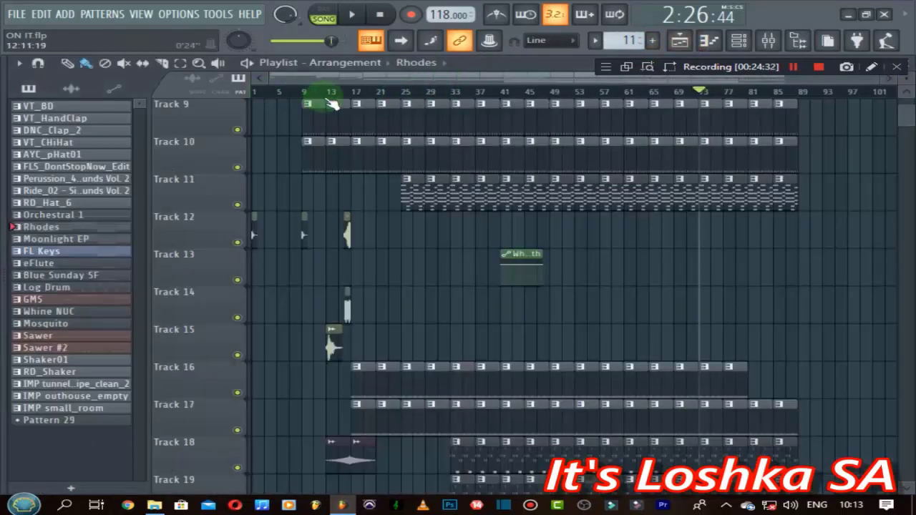
{"action": "scroll", "coordinate": [368, 101], "scroll_direction": "up", "scroll_amount": 8}
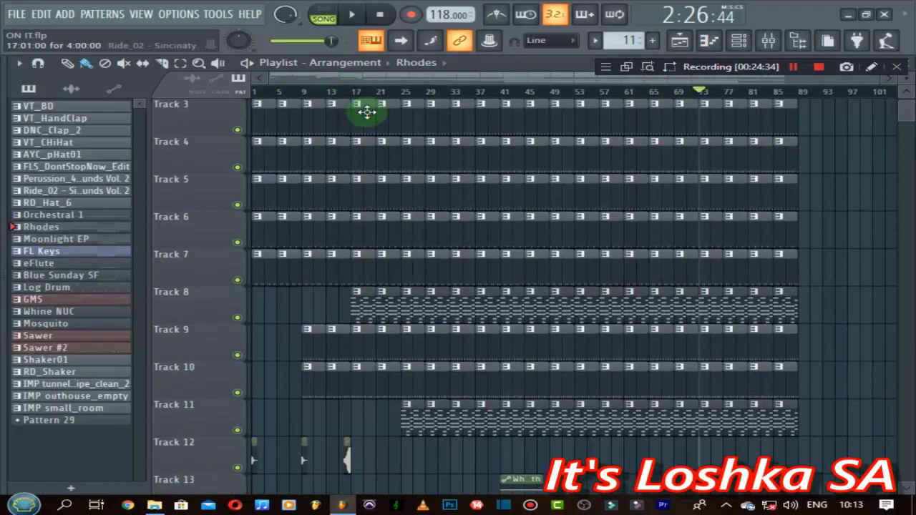
{"action": "left_click_drag", "start_coordinate": [357, 104], "coordinate": [476, 101]}
{"action": "right_click", "coordinate": [238, 129]}
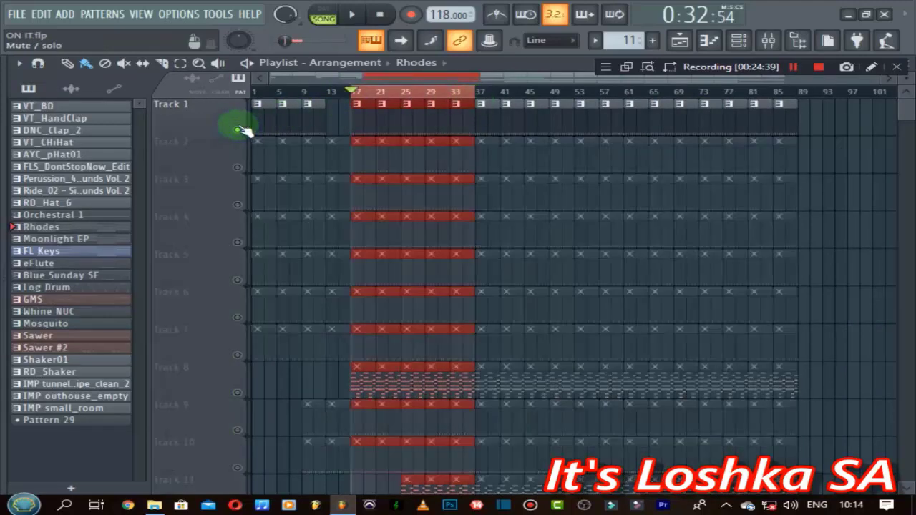
Play VT_BD on its own, unmute playlist Track 2 to hear VT_HandClap with it, and stop playback.
{"action": "left_click", "coordinate": [767, 41]}
{"action": "left_click", "coordinate": [60, 143]}
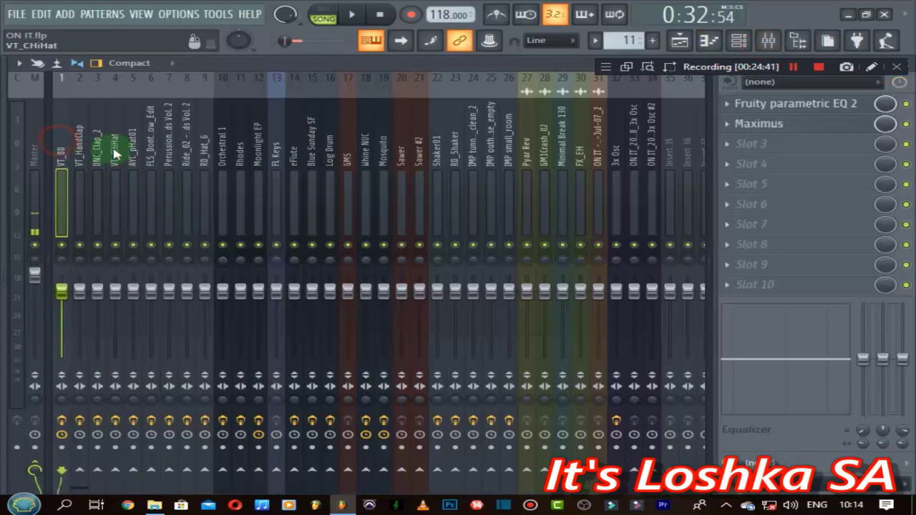
{"action": "left_click", "coordinate": [63, 290]}
{"action": "key", "text": "space"}
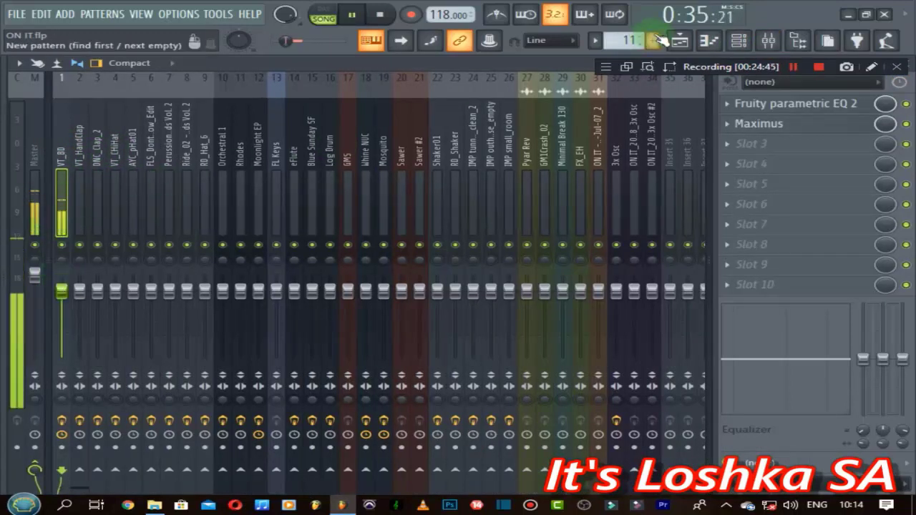
{"action": "left_click", "coordinate": [683, 41]}
{"action": "left_click", "coordinate": [237, 167]}
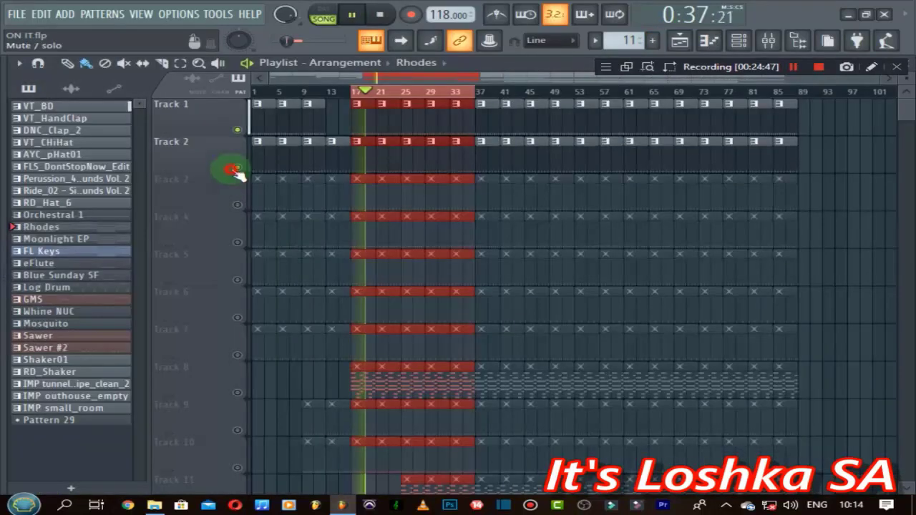
{"action": "left_click", "coordinate": [769, 39]}
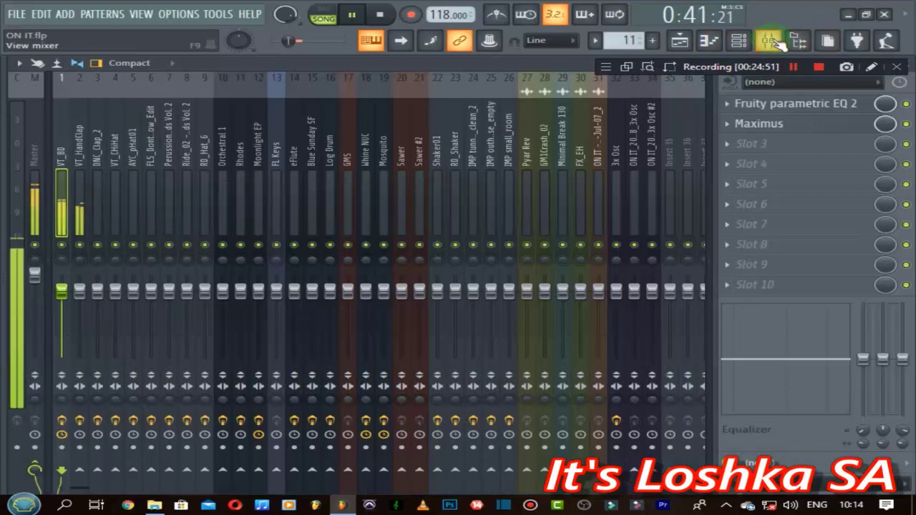
{"action": "key", "text": "space"}
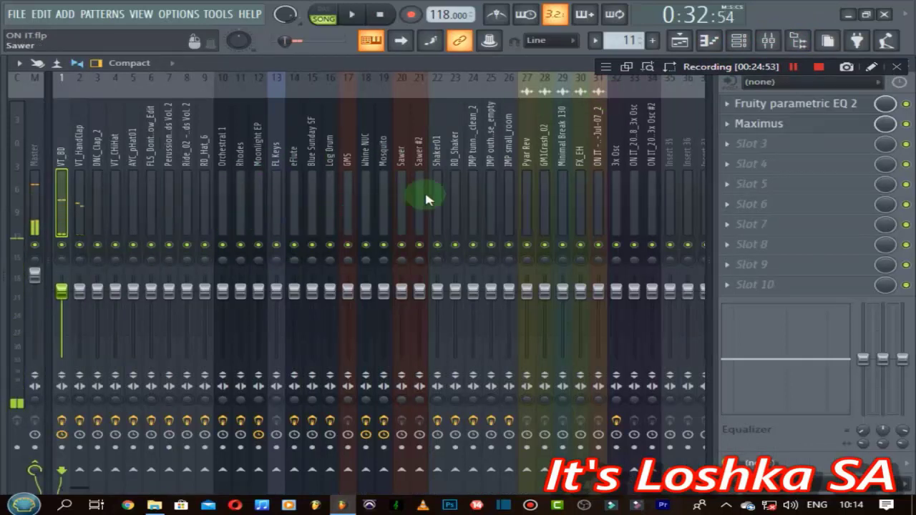
Mute every mixer insert, including Insert 51, so that only VT_BD stays soloed.
{"action": "scroll", "coordinate": [433, 188], "scroll_direction": "right", "scroll_amount": 3}
{"action": "scroll", "coordinate": [444, 183], "scroll_direction": "right", "scroll_amount": 6}
{"action": "left_click", "coordinate": [473, 246]}
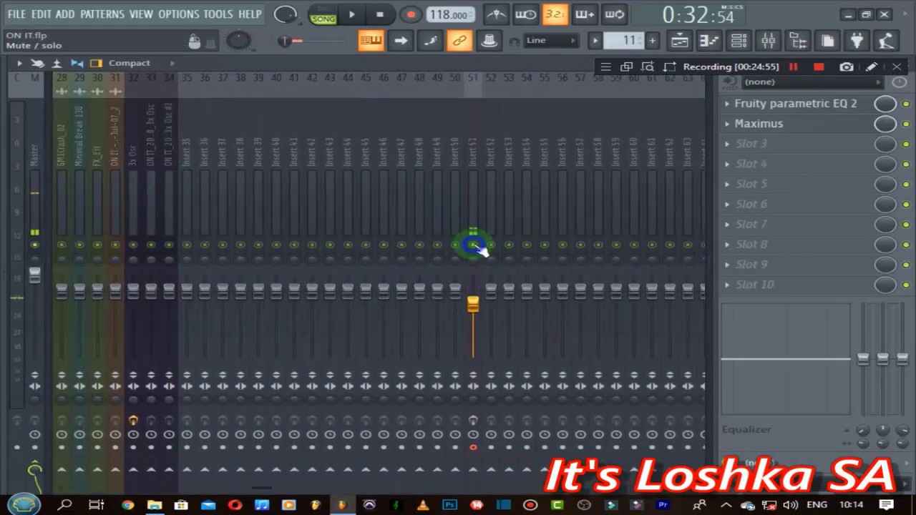
{"action": "scroll", "coordinate": [248, 213], "scroll_direction": "left", "scroll_amount": 9}
{"action": "right_click", "coordinate": [61, 246]}
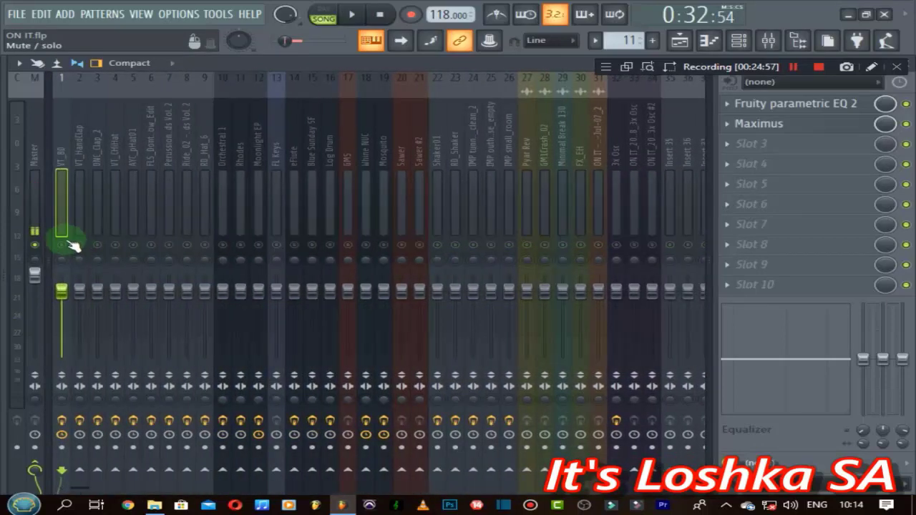
Set the playlist's playback selection to bars 73 to 81.
{"action": "left_click", "coordinate": [680, 41]}
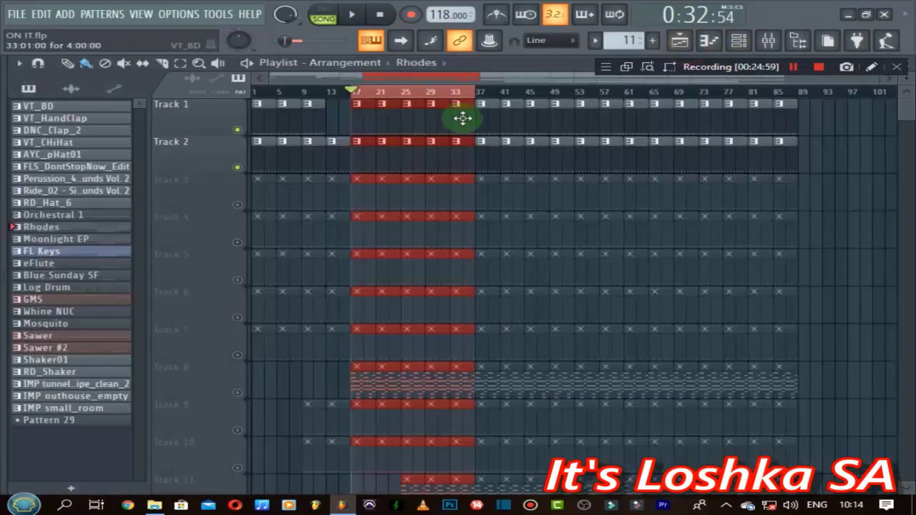
{"action": "scroll", "coordinate": [505, 159], "scroll_direction": "down", "scroll_amount": 10}
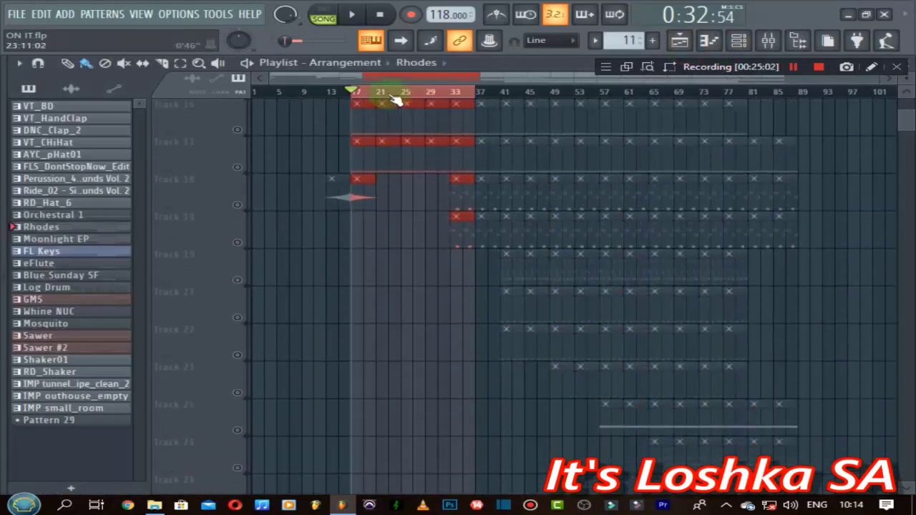
{"action": "left_click_drag", "start_coordinate": [357, 96], "coordinate": [737, 104]}
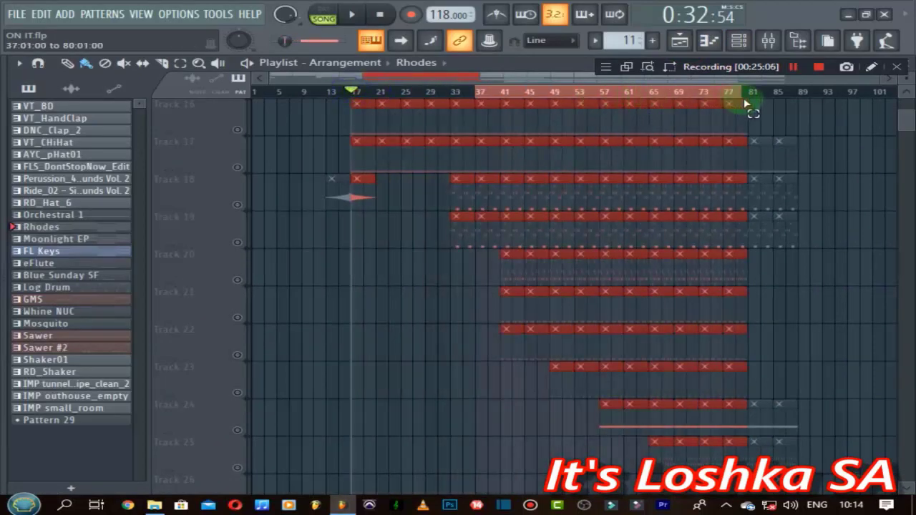
{"action": "left_click", "coordinate": [457, 100]}
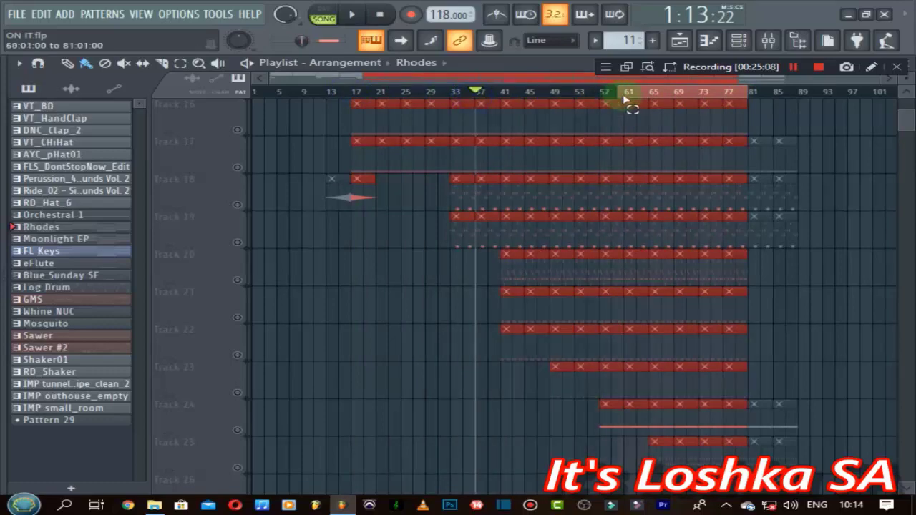
{"action": "left_click", "coordinate": [702, 101]}
Unmute all the playlist tracks, ending the solo of Tracks 1 and 2.
{"action": "scroll", "coordinate": [770, 96], "scroll_direction": "up", "scroll_amount": 5}
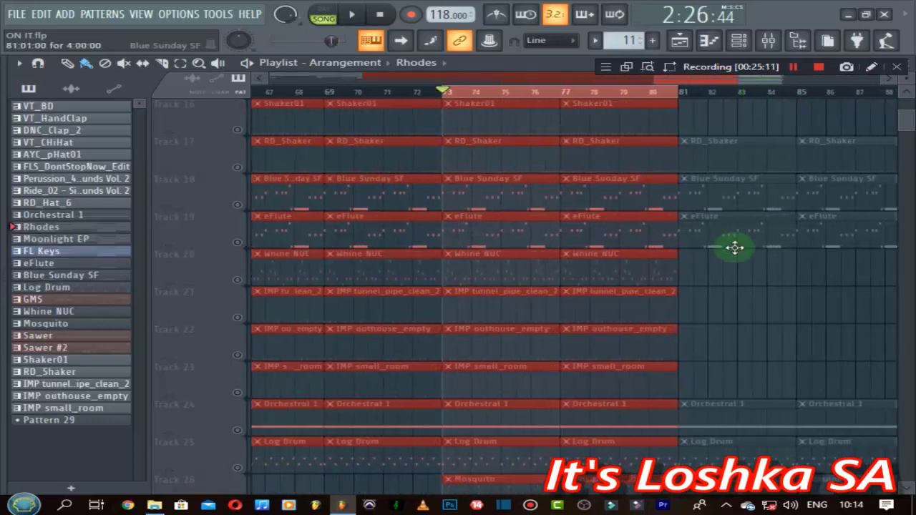
{"action": "left_click_drag", "start_coordinate": [732, 245], "coordinate": [600, 106]}
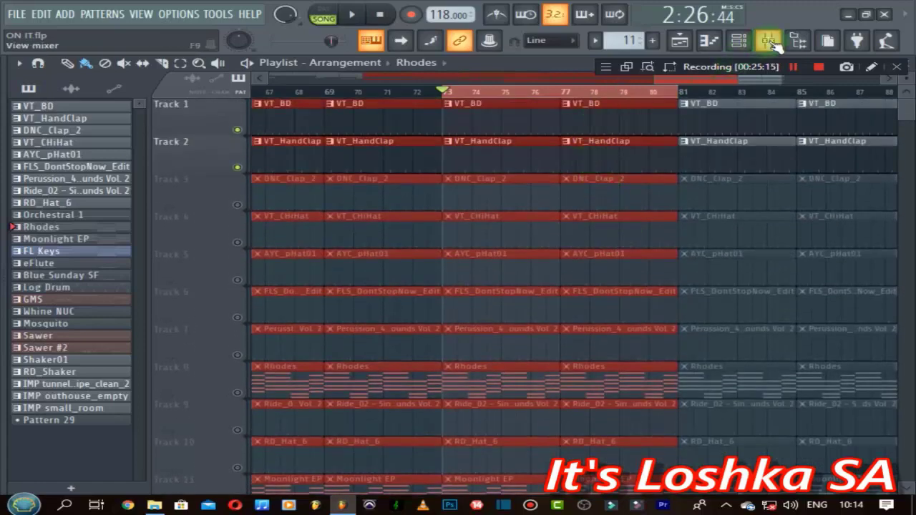
{"action": "left_click", "coordinate": [237, 205]}
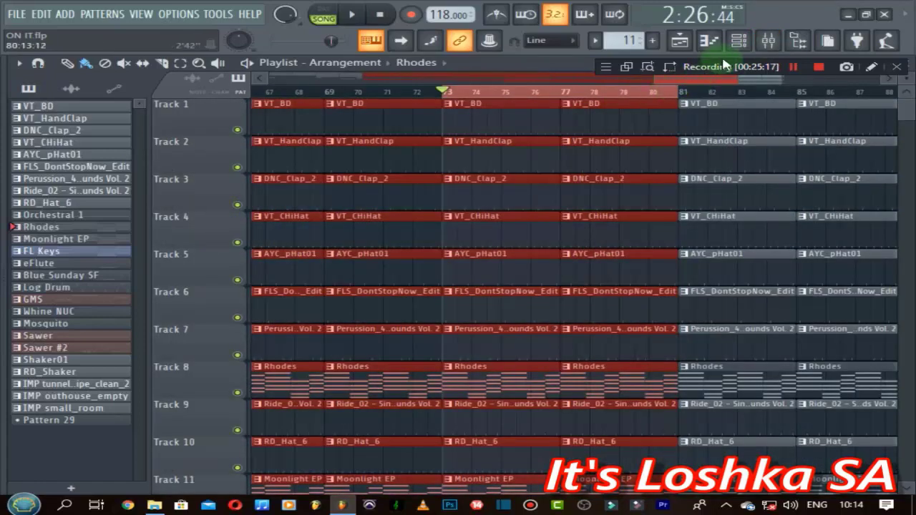
Start playback with the Master selected, unmute VT_HandClap and lower it to just under -10.8 dB, and lower VT_BD slightly.
{"action": "left_click", "coordinate": [769, 40]}
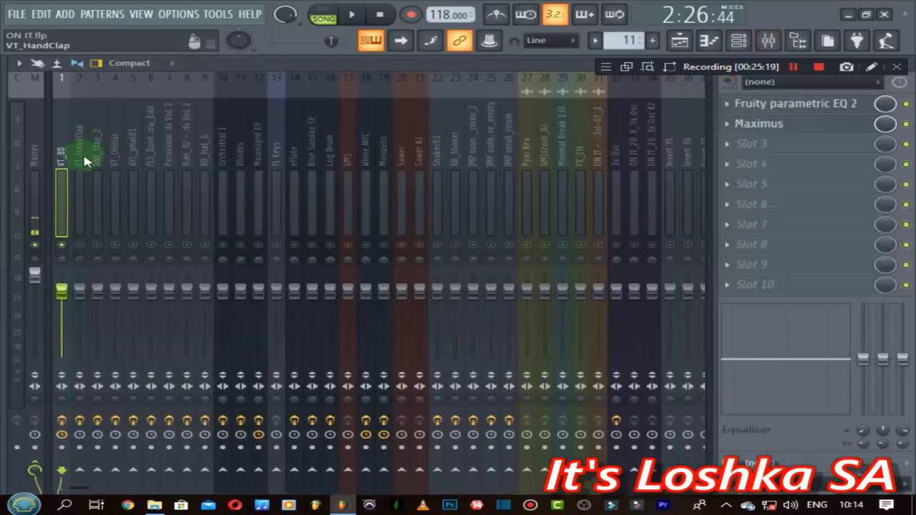
{"action": "left_click", "coordinate": [44, 152]}
{"action": "left_click", "coordinate": [14, 146]}
{"action": "key", "text": "space"}
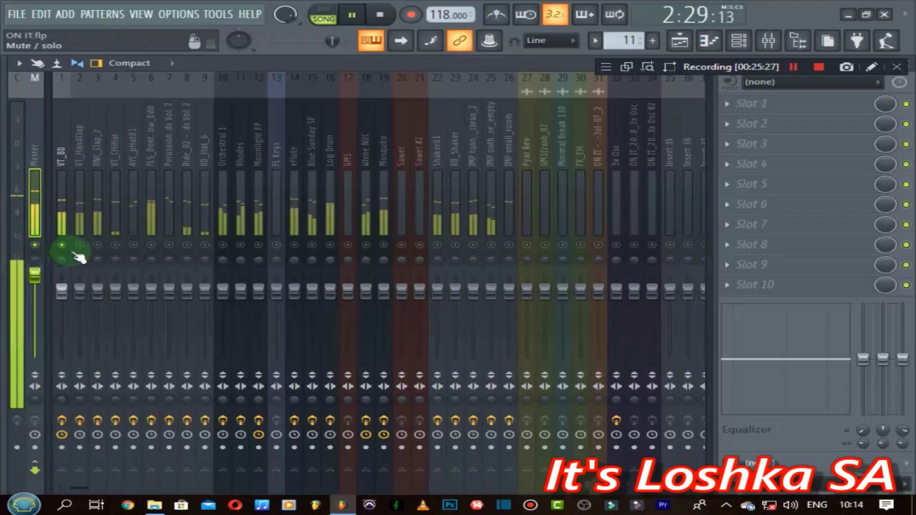
{"action": "left_click_drag", "start_coordinate": [80, 288], "coordinate": [79, 309]}
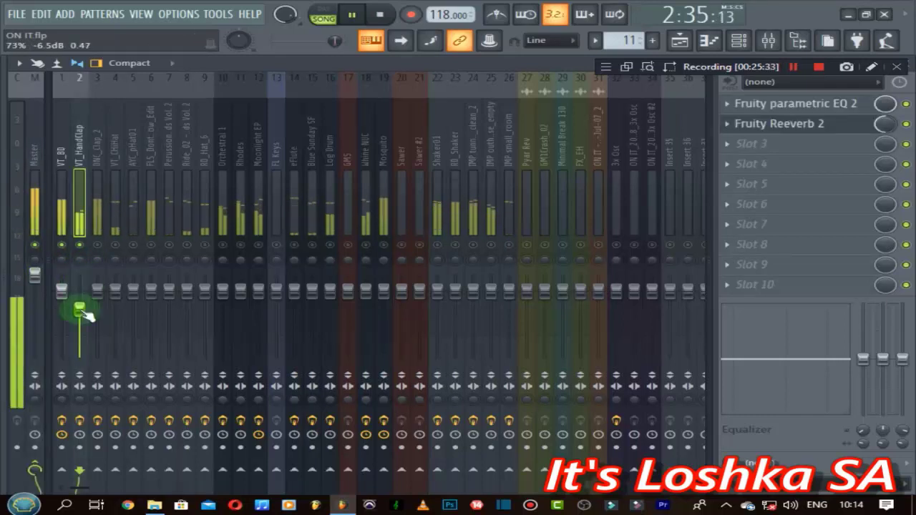
{"action": "left_click", "coordinate": [38, 169]}
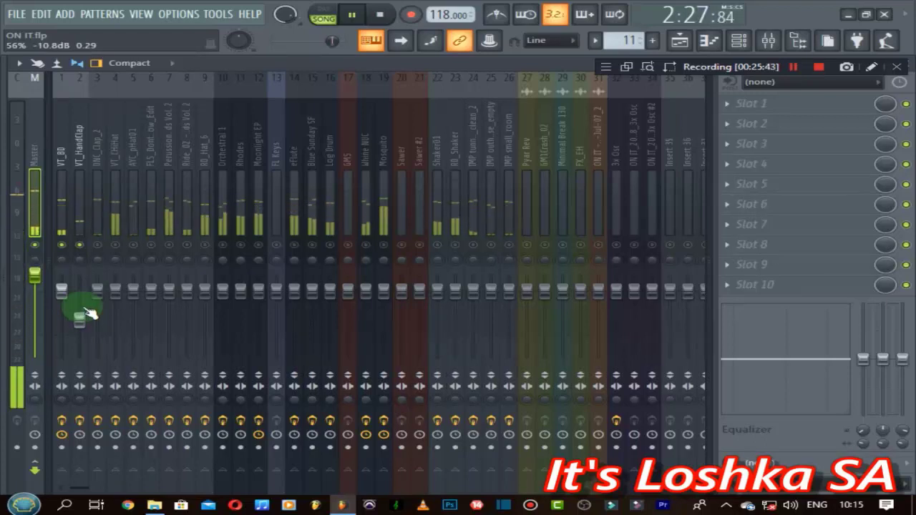
{"action": "scroll", "coordinate": [89, 313], "scroll_direction": "down", "scroll_amount": 2}
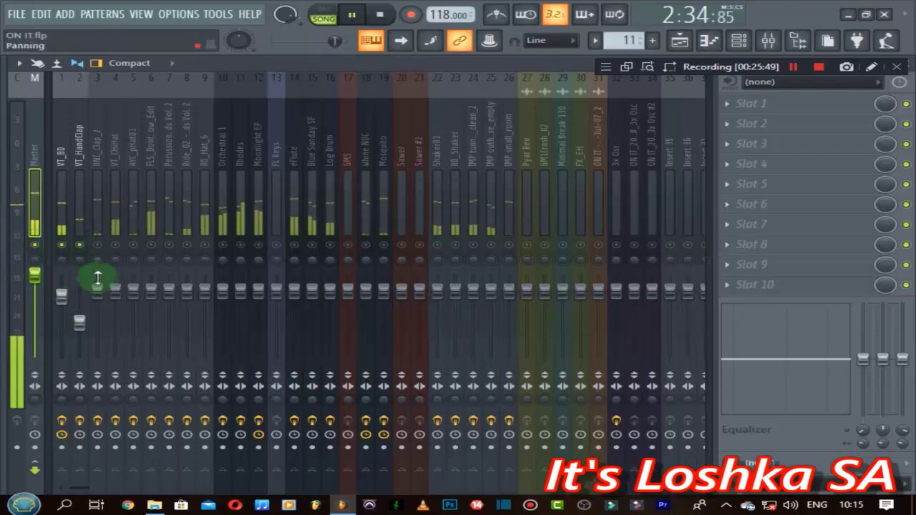
Unmute inserts 3 to 6 and lower DNC_Clap_2 noticeably, VT_CHHat to -10.1 dB, AYC_oHat01 to -9.0 dB and FLS_Dont...ow_Edit to -12.4 dB.
{"action": "left_click", "coordinate": [97, 246]}
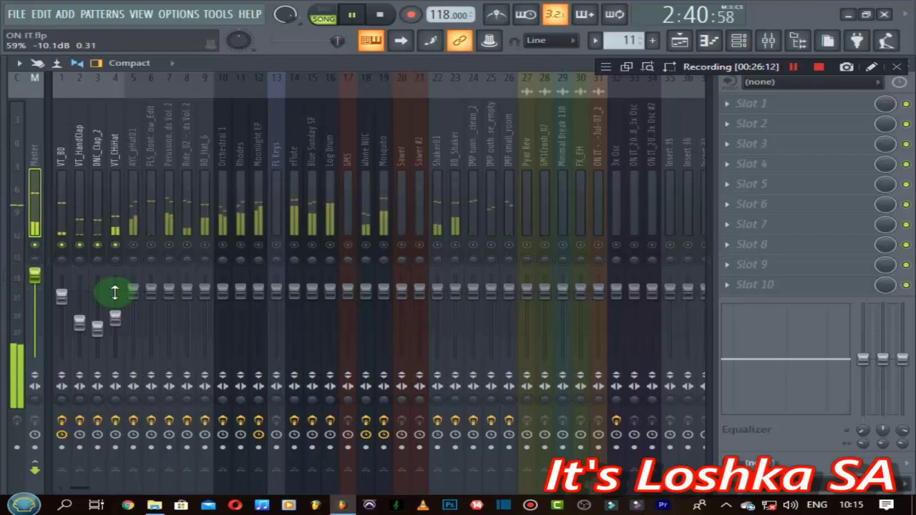
{"action": "left_click", "coordinate": [133, 245]}
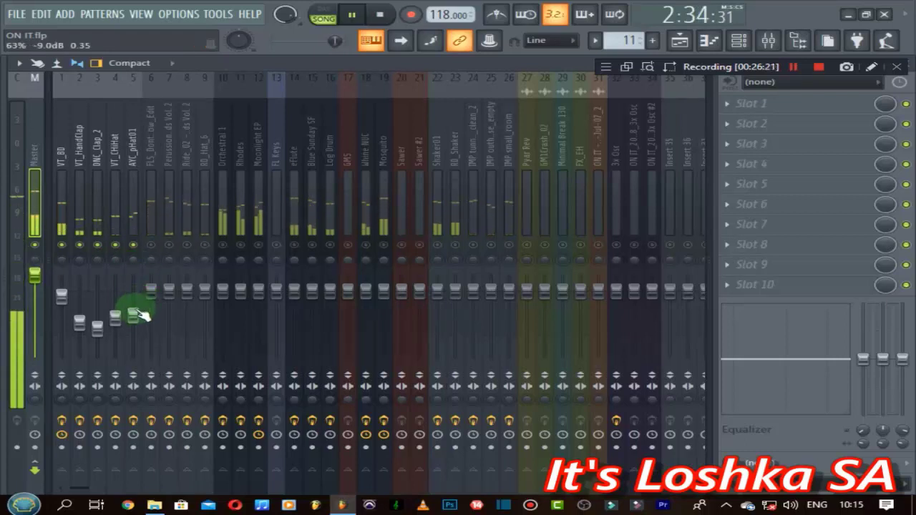
{"action": "left_click", "coordinate": [153, 247]}
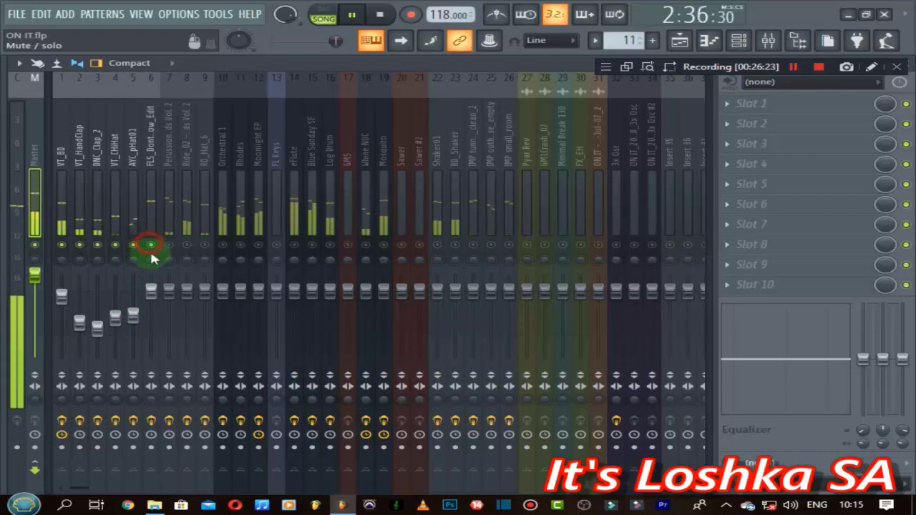
{"action": "left_click", "coordinate": [153, 289]}
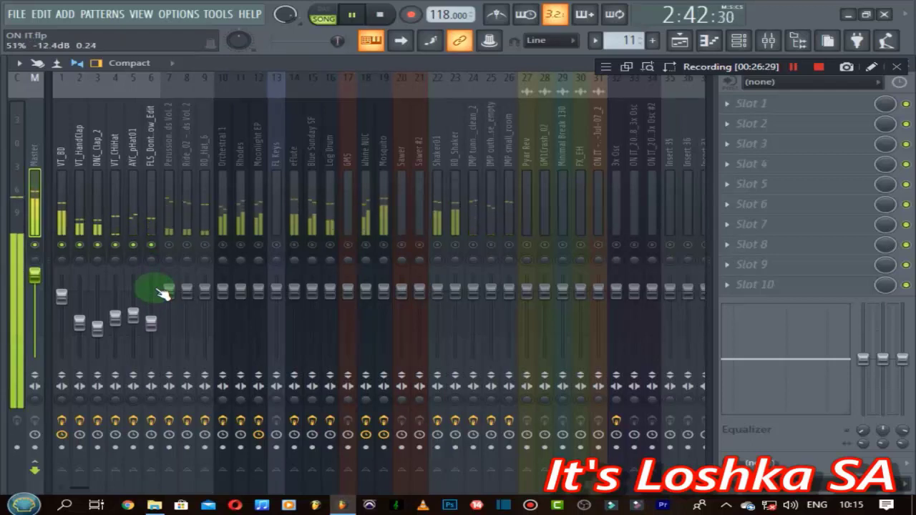
Unmute the percussion insert 7 and lower its level to -15.0 dB, then pause and resume playback.
{"action": "left_click", "coordinate": [172, 245]}
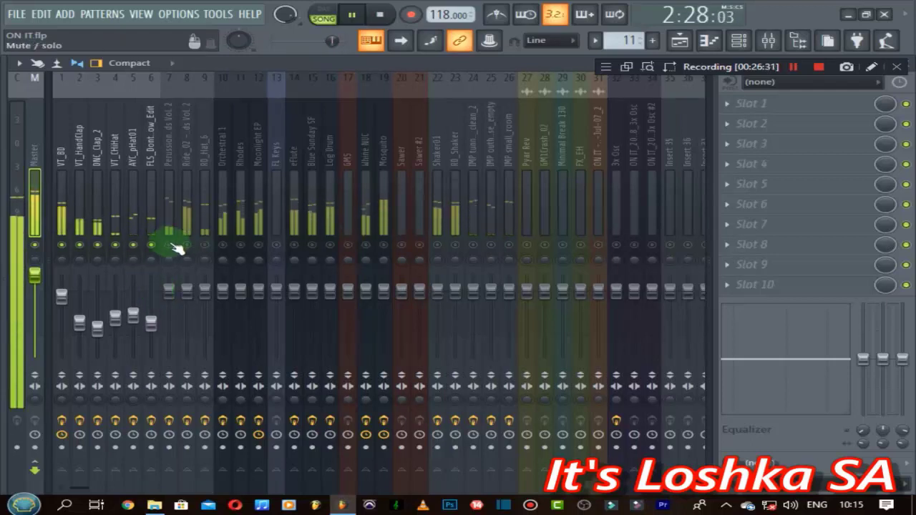
{"action": "left_click", "coordinate": [161, 287]}
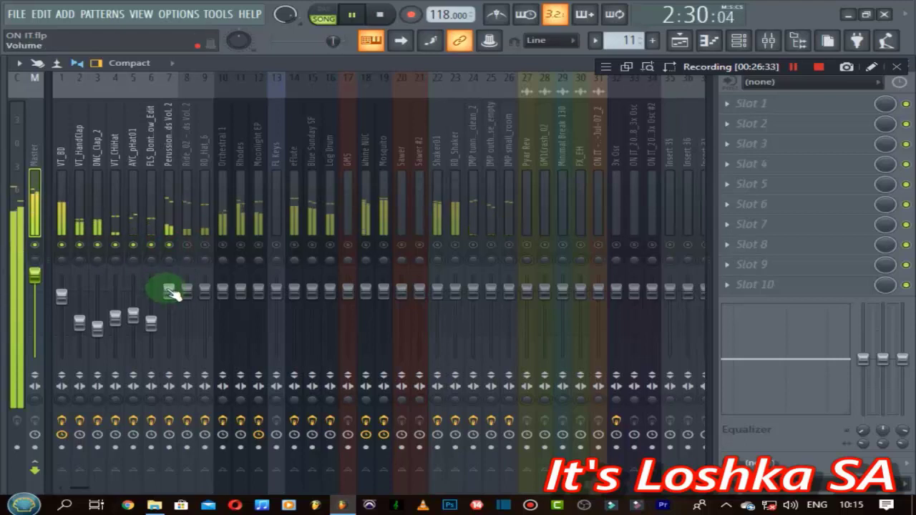
{"action": "scroll", "coordinate": [172, 295], "scroll_direction": "down", "scroll_amount": 3}
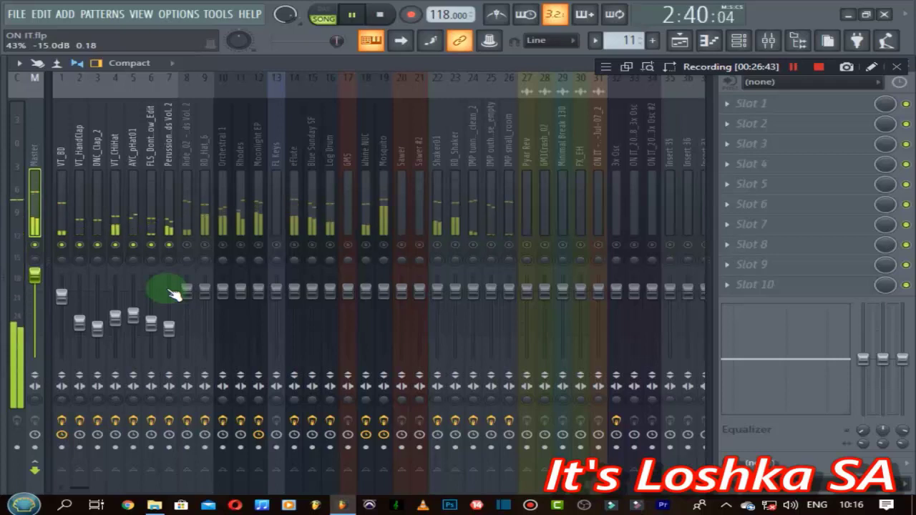
{"action": "key", "text": "space"}
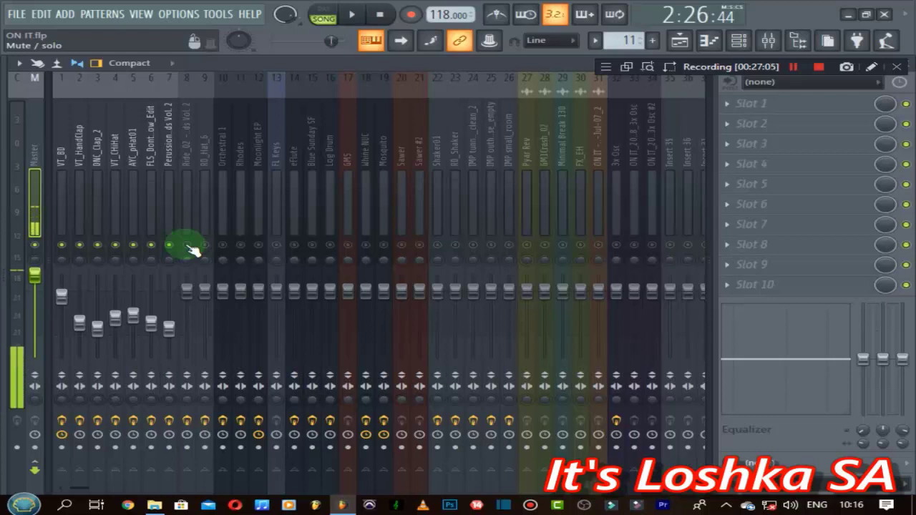
{"action": "key", "text": "space"}
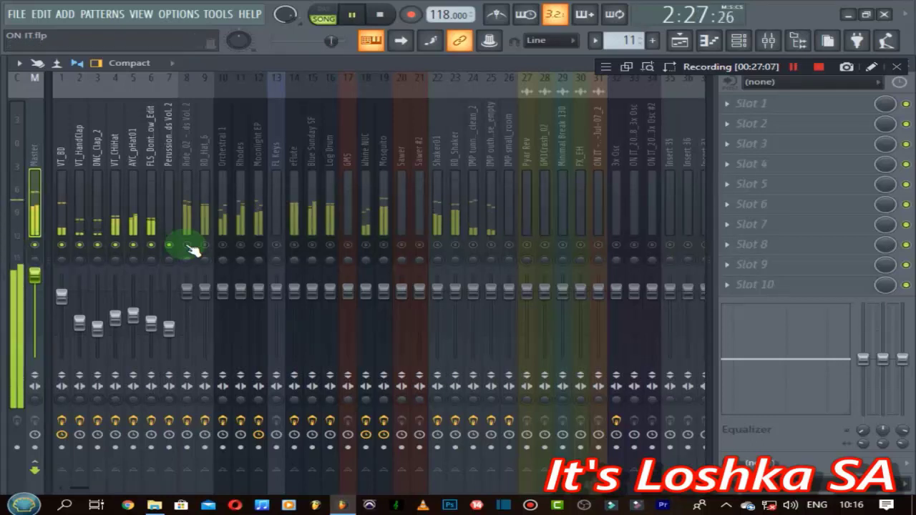
Unmute the Ride_02 insert and lower it to -13.7 dB, and unmute RD_Hat_6 and lower it to -11.3 dB.
{"action": "left_click", "coordinate": [186, 246]}
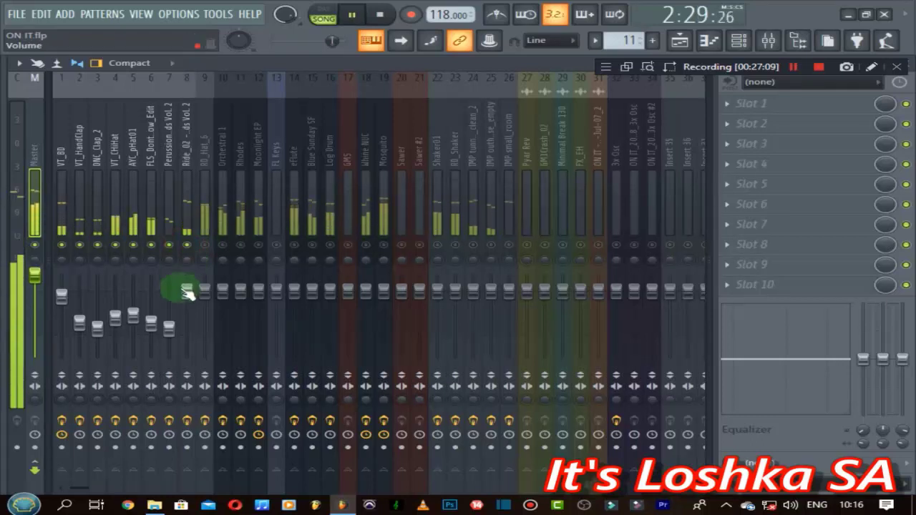
{"action": "scroll", "coordinate": [187, 292], "scroll_direction": "down", "scroll_amount": 4}
{"action": "scroll", "coordinate": [187, 294], "scroll_direction": "down", "scroll_amount": 3}
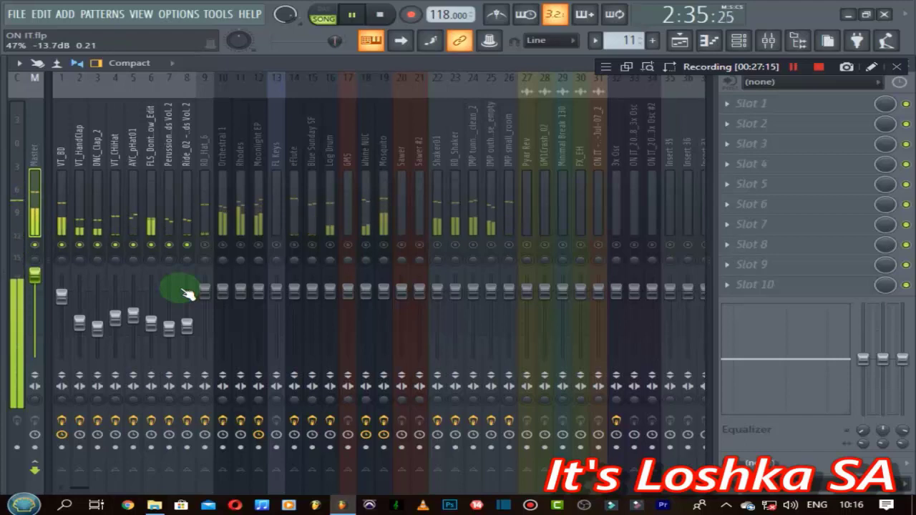
{"action": "left_click", "coordinate": [208, 246]}
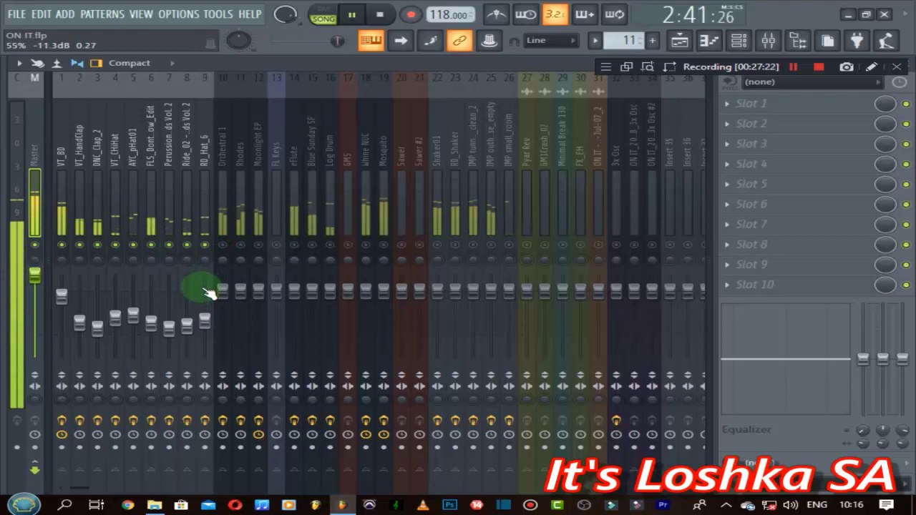
Unmute Orchestral 1, Rhodes and Moonlight EP, lowering them to -16.3 dB, -7.9 dB and just under -13.7 dB respectively.
{"action": "left_click", "coordinate": [223, 246]}
{"action": "left_click_drag", "start_coordinate": [223, 287], "coordinate": [229, 293]}
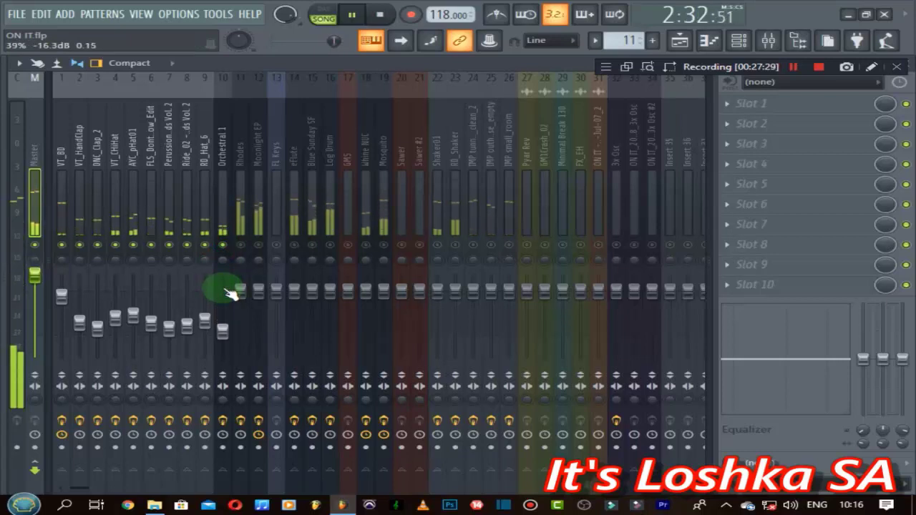
{"action": "left_click", "coordinate": [240, 246]}
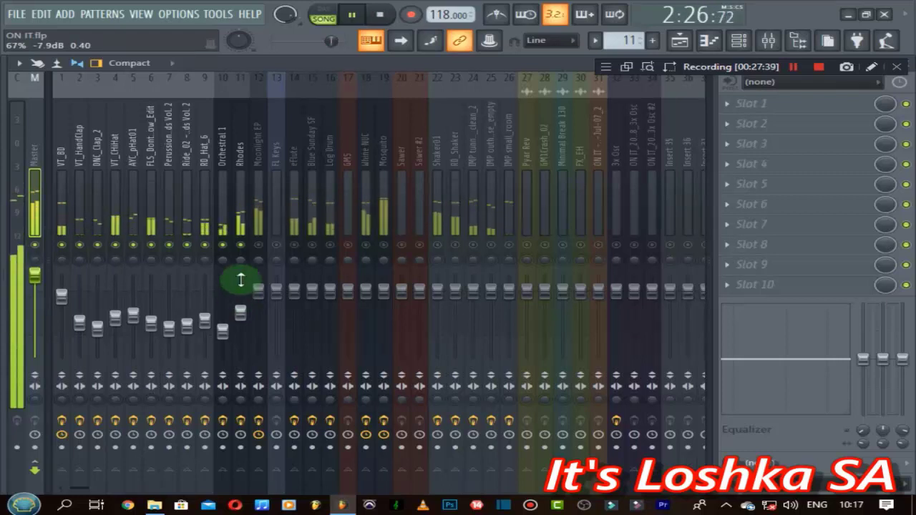
{"action": "left_click", "coordinate": [258, 246]}
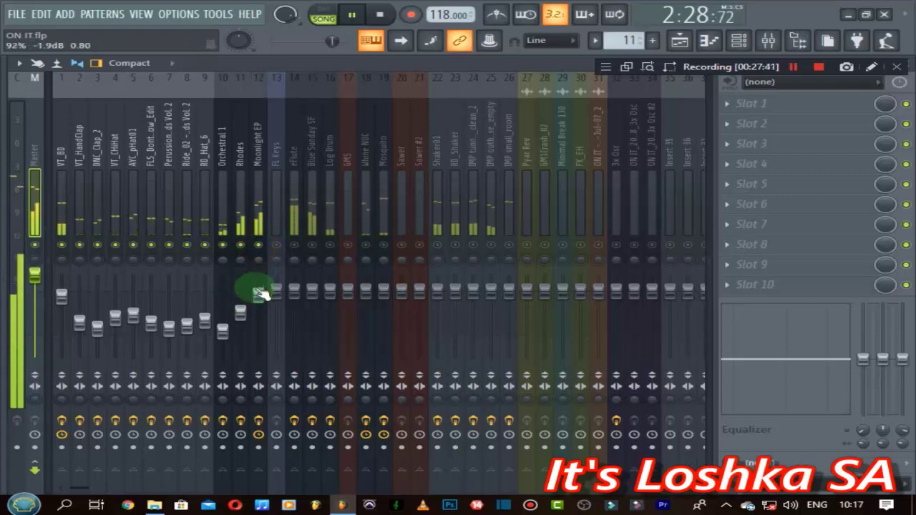
{"action": "left_click_drag", "start_coordinate": [259, 294], "coordinate": [262, 295]}
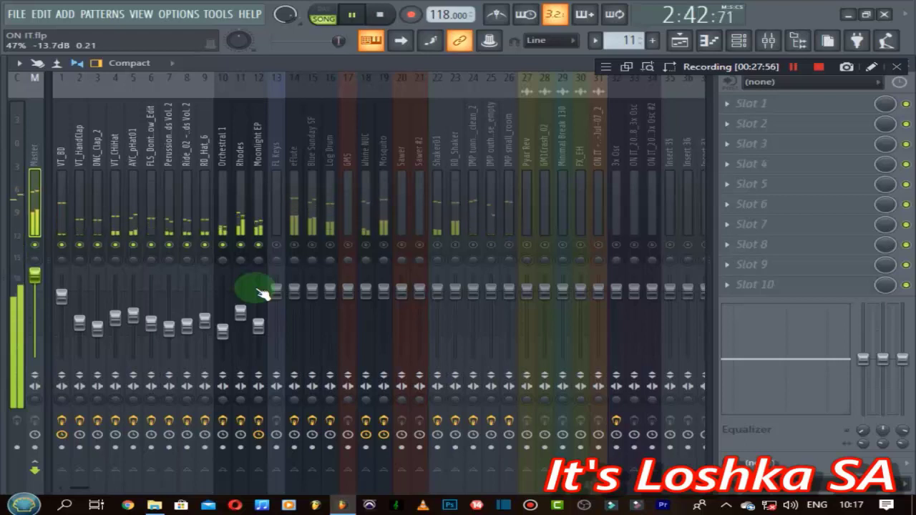
Unmute eFlute and gradually lower its level to -17.8 dB while the mix plays.
{"action": "left_click", "coordinate": [294, 245]}
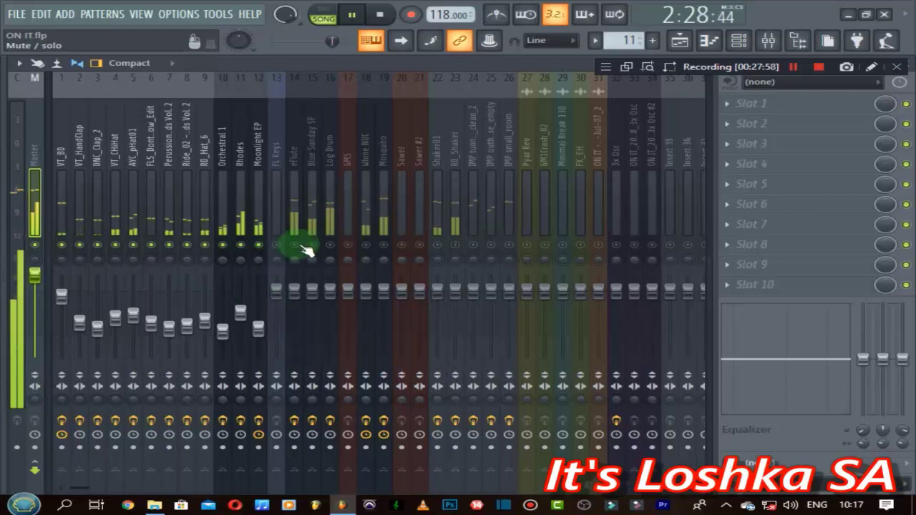
{"action": "scroll", "coordinate": [292, 291], "scroll_direction": "down", "scroll_amount": 4}
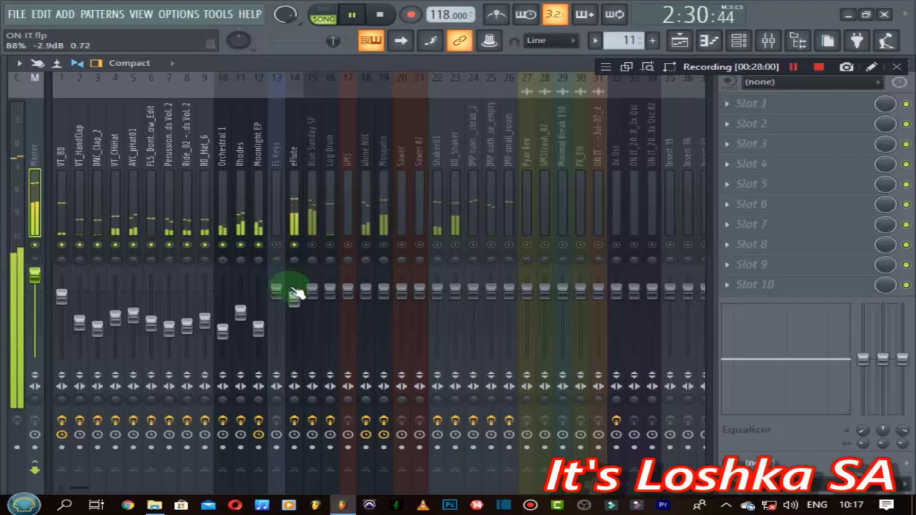
{"action": "scroll", "coordinate": [296, 294], "scroll_direction": "down", "scroll_amount": 2}
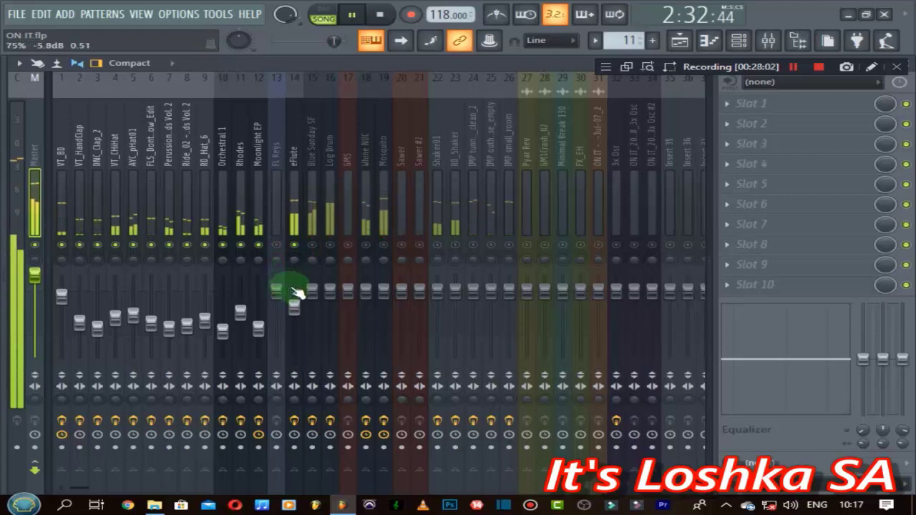
{"action": "scroll", "coordinate": [296, 293], "scroll_direction": "down", "scroll_amount": 2}
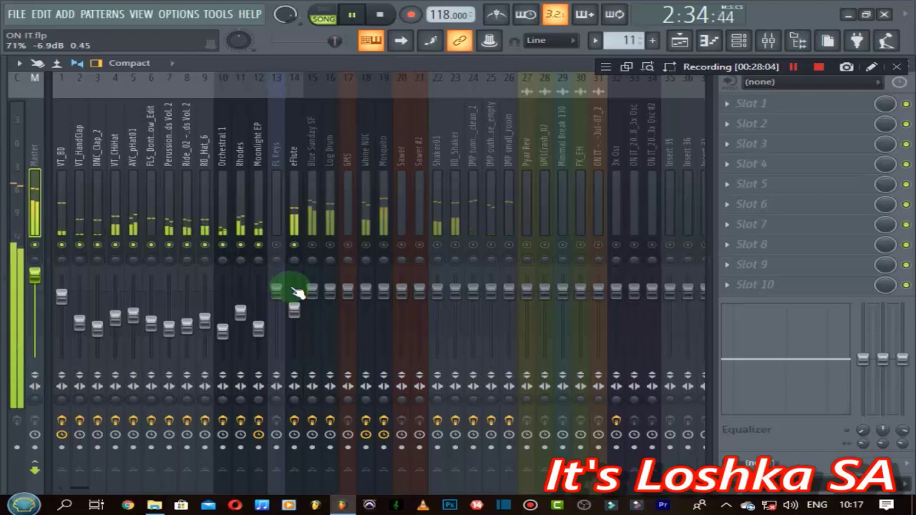
{"action": "scroll", "coordinate": [296, 294], "scroll_direction": "down", "scroll_amount": 2}
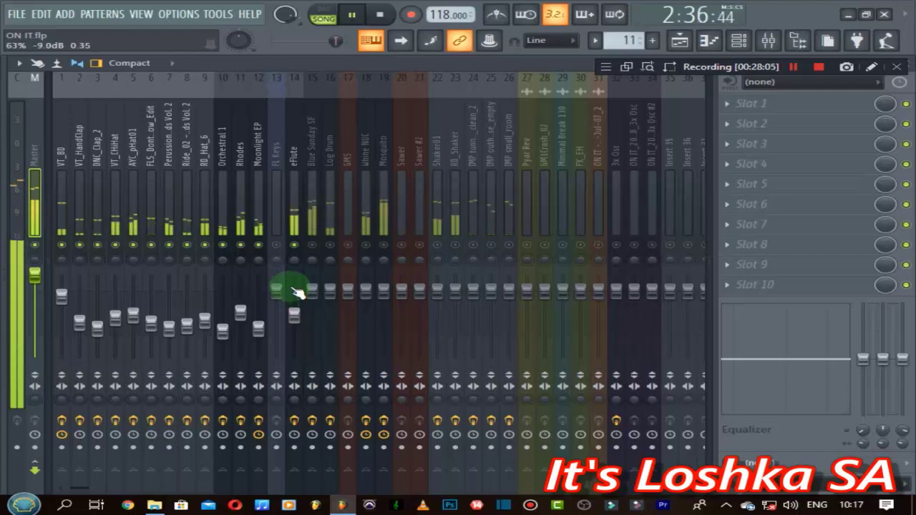
{"action": "scroll", "coordinate": [297, 294], "scroll_direction": "down", "scroll_amount": 4}
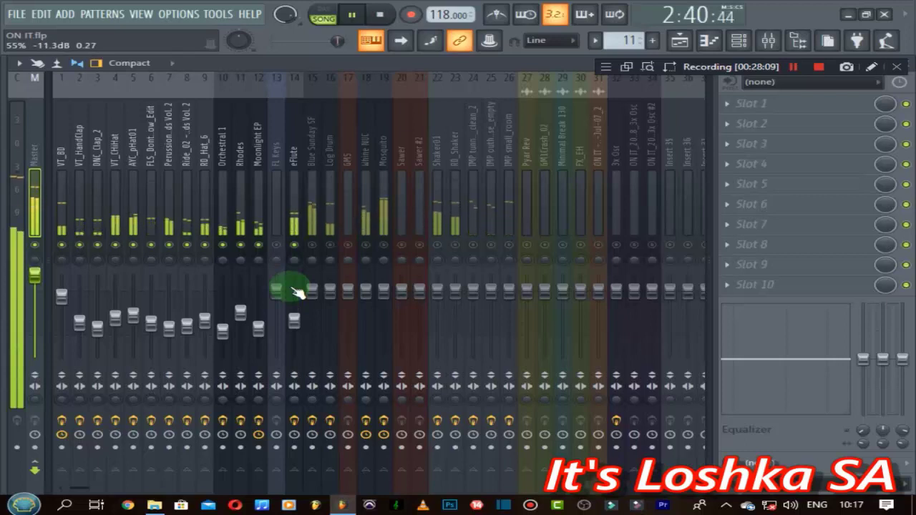
{"action": "scroll", "coordinate": [297, 293], "scroll_direction": "down", "scroll_amount": 2}
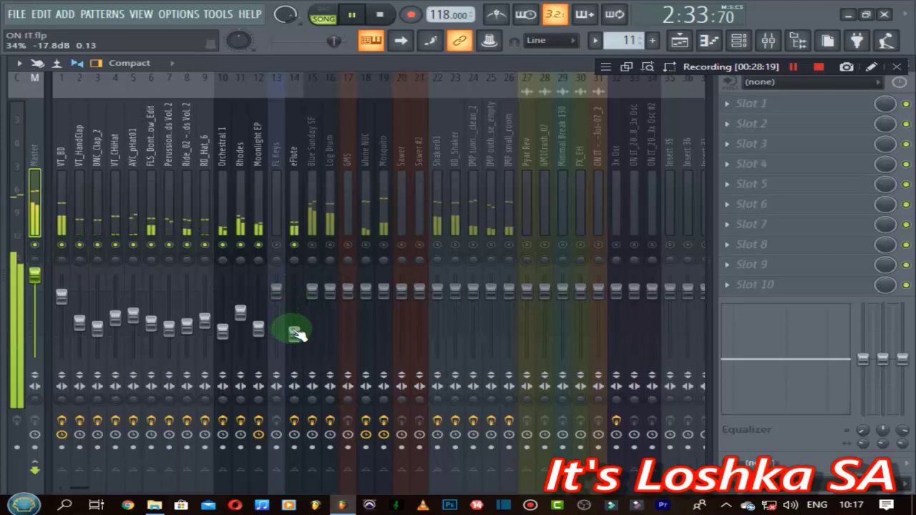
Pause playback, reset the Master fader to its default level, and resume playback.
{"action": "key", "text": "space"}
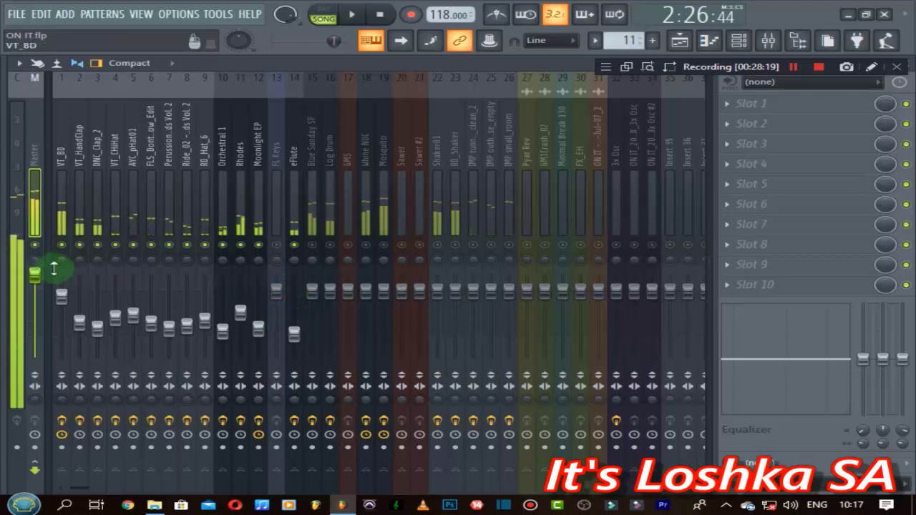
{"action": "right_click", "coordinate": [35, 275]}
{"action": "left_click", "coordinate": [57, 290]}
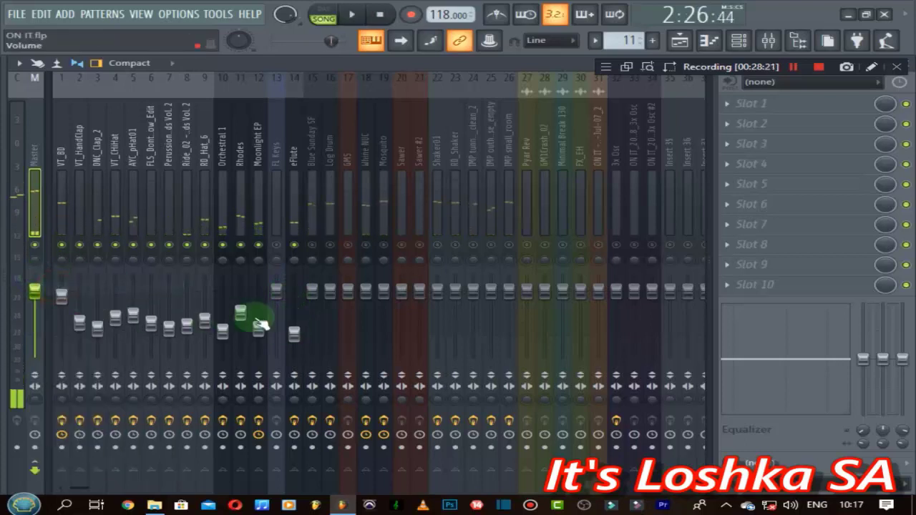
{"action": "left_click", "coordinate": [296, 335]}
{"action": "key", "text": "space"}
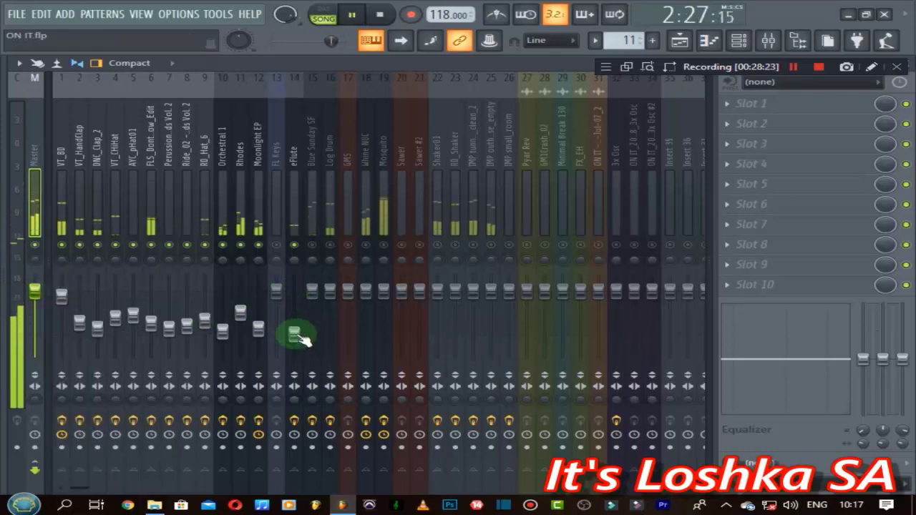
Raise eFlute to slightly above -9.0 dB and unmute Blue Sunday SF.
{"action": "scroll", "coordinate": [296, 341], "scroll_direction": "up", "scroll_amount": 5}
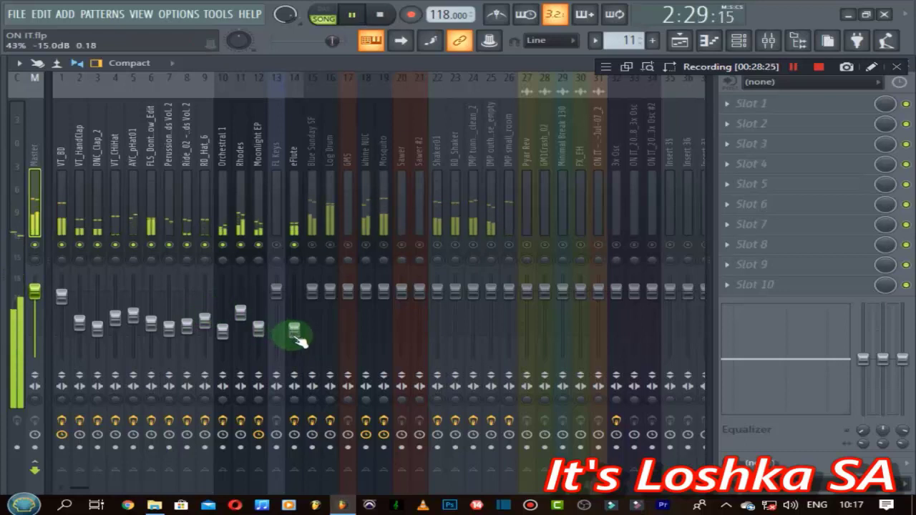
{"action": "scroll", "coordinate": [299, 342], "scroll_direction": "up", "scroll_amount": 4}
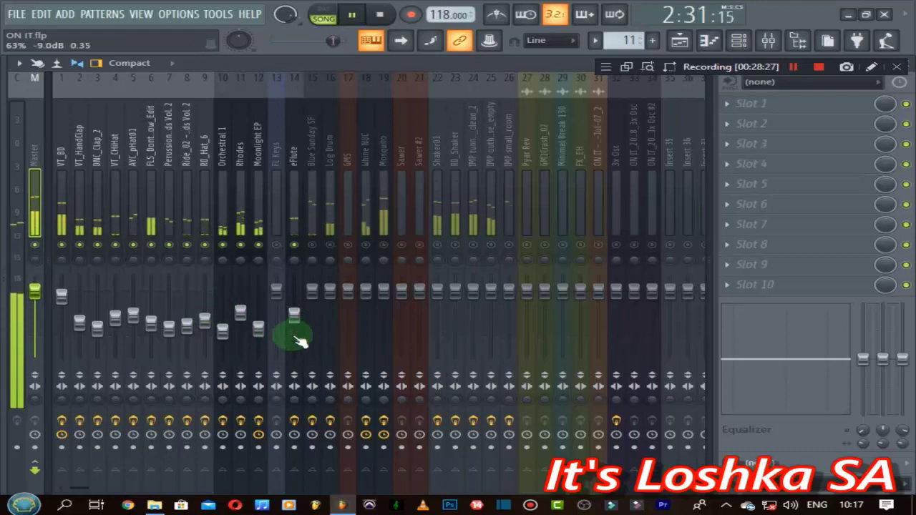
{"action": "scroll", "coordinate": [299, 342], "scroll_direction": "up", "scroll_amount": 1}
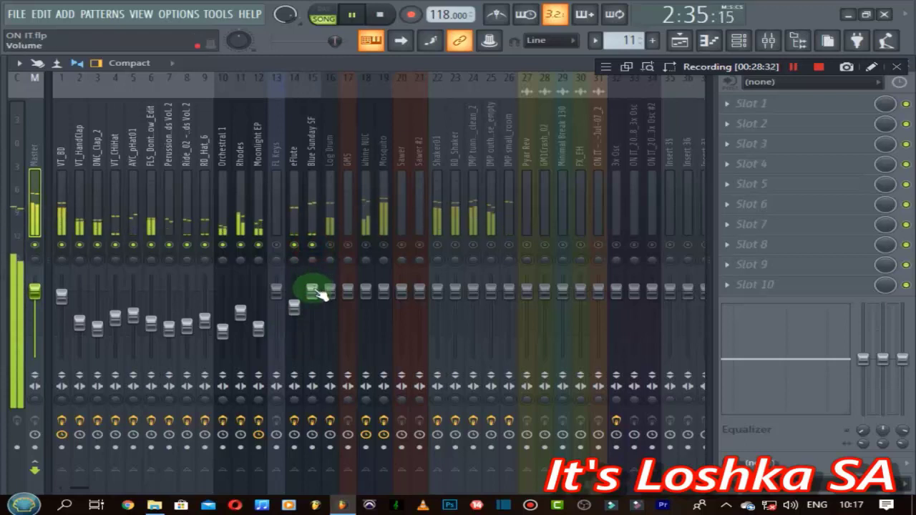
Unmute Log Drum and lower its level to -9.0 dB.
{"action": "left_click", "coordinate": [330, 245]}
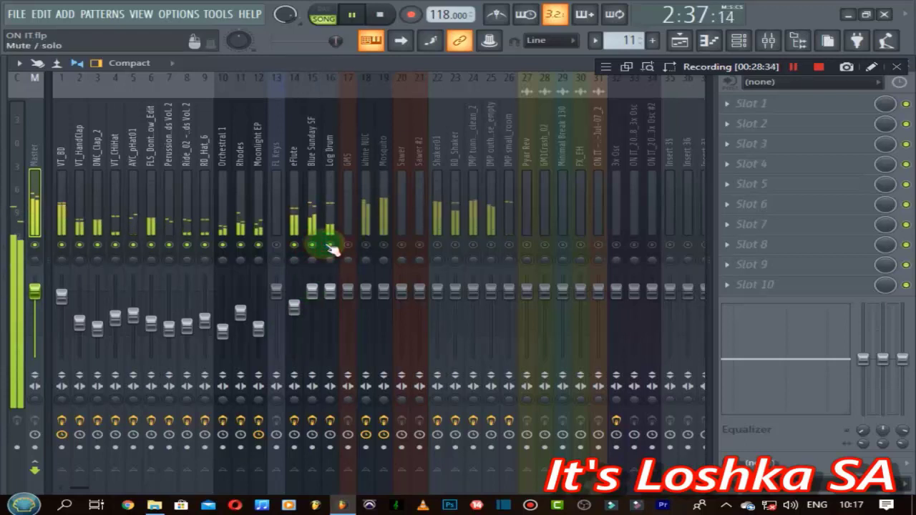
{"action": "left_click", "coordinate": [332, 292]}
{"action": "left_click_drag", "start_coordinate": [332, 294], "coordinate": [333, 295]}
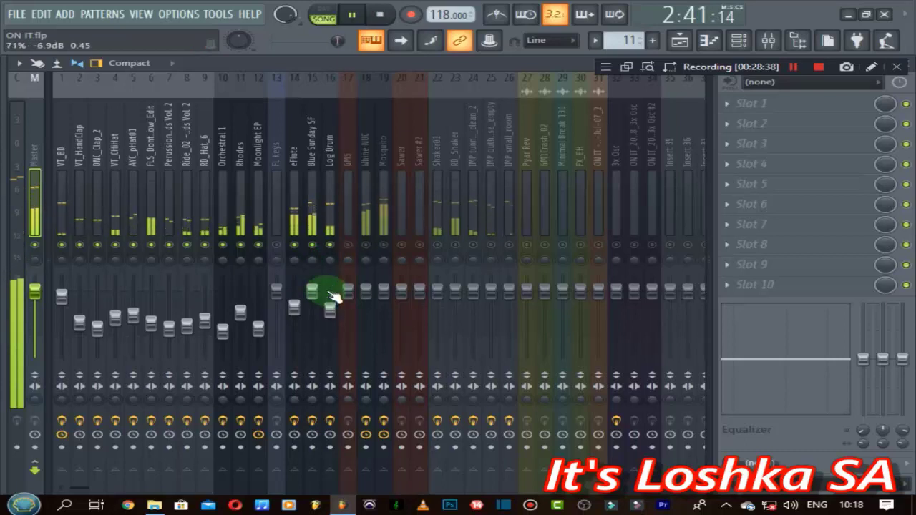
{"action": "left_click_drag", "start_coordinate": [333, 296], "coordinate": [335, 297]}
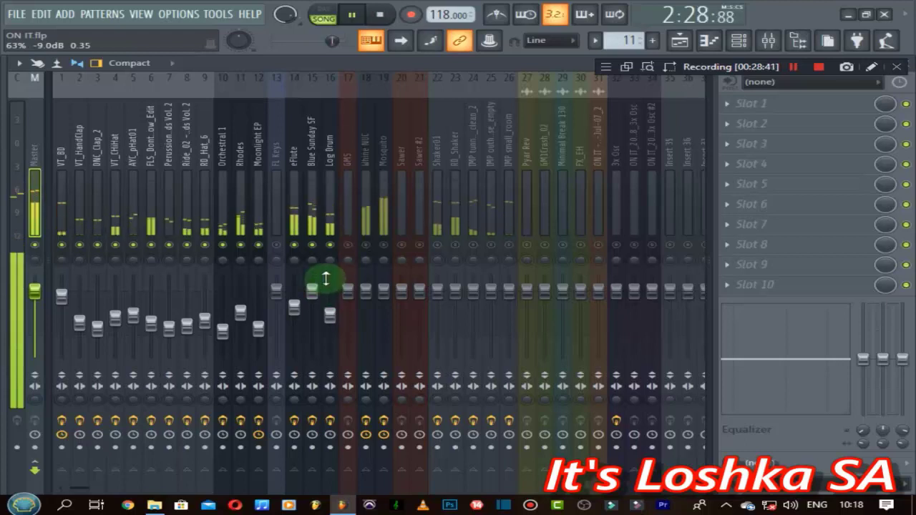
Lower insert 18 to -1.9 dB with its mute off, and unmute Mosquito and lower it moderately.
{"action": "left_click", "coordinate": [368, 294]}
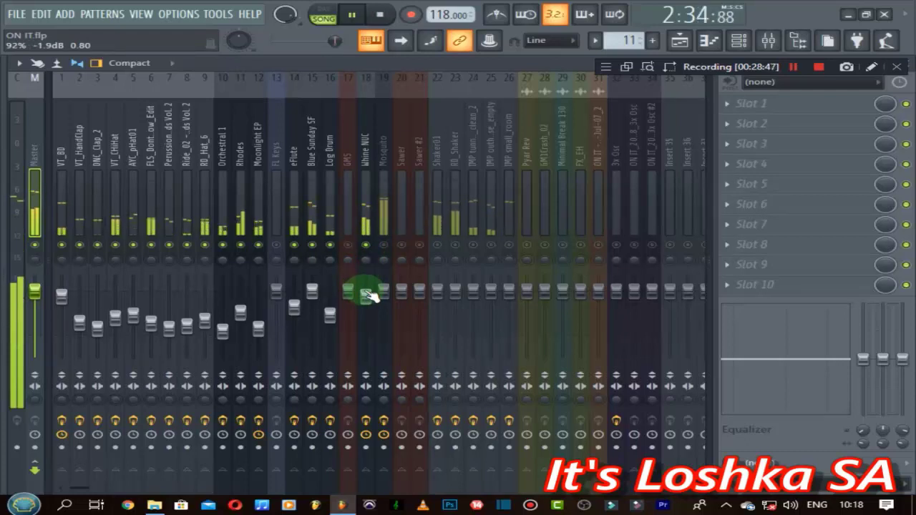
{"action": "left_click", "coordinate": [384, 246]}
{"action": "left_click_drag", "start_coordinate": [382, 266], "coordinate": [385, 294]}
Unmute the Shaker01 and RD_Shaker inserts.
{"action": "left_click_drag", "start_coordinate": [415, 254], "coordinate": [440, 246]}
{"action": "left_click", "coordinate": [438, 245]}
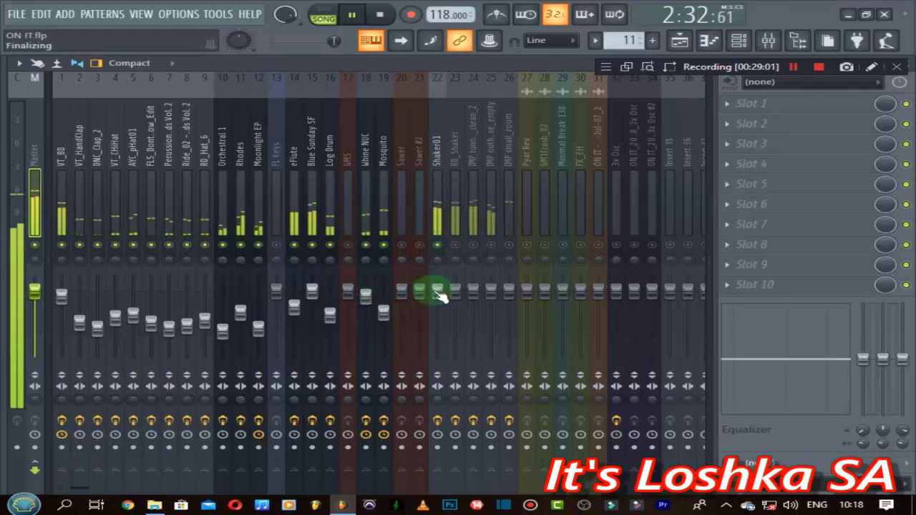
{"action": "left_click", "coordinate": [455, 245]}
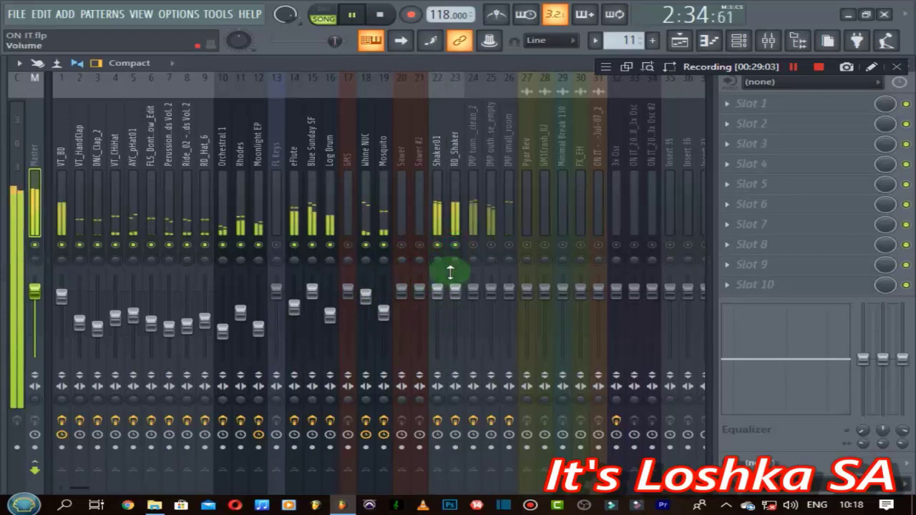
Lower the RD_Shaker mixer track to -11.3 dB.
{"action": "scroll", "coordinate": [460, 296], "scroll_direction": "down", "scroll_amount": 5}
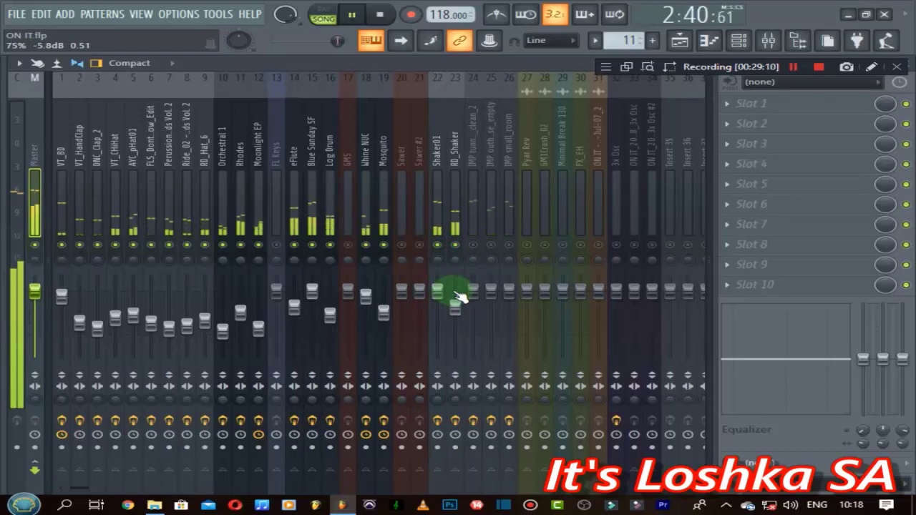
{"action": "scroll", "coordinate": [460, 296], "scroll_direction": "down", "scroll_amount": 1}
{"action": "scroll", "coordinate": [460, 296], "scroll_direction": "down", "scroll_amount": 1}
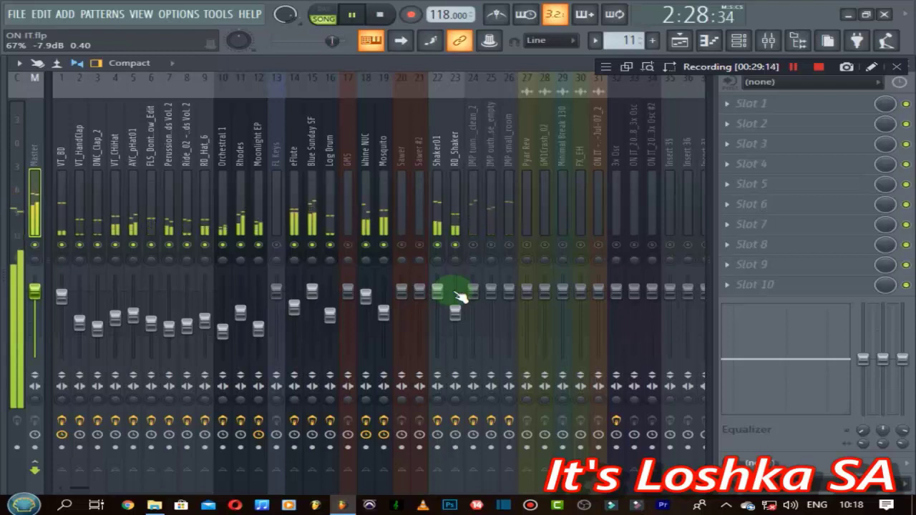
{"action": "scroll", "coordinate": [460, 297], "scroll_direction": "down", "scroll_amount": 1}
{"action": "scroll", "coordinate": [461, 296], "scroll_direction": "down", "scroll_amount": 1}
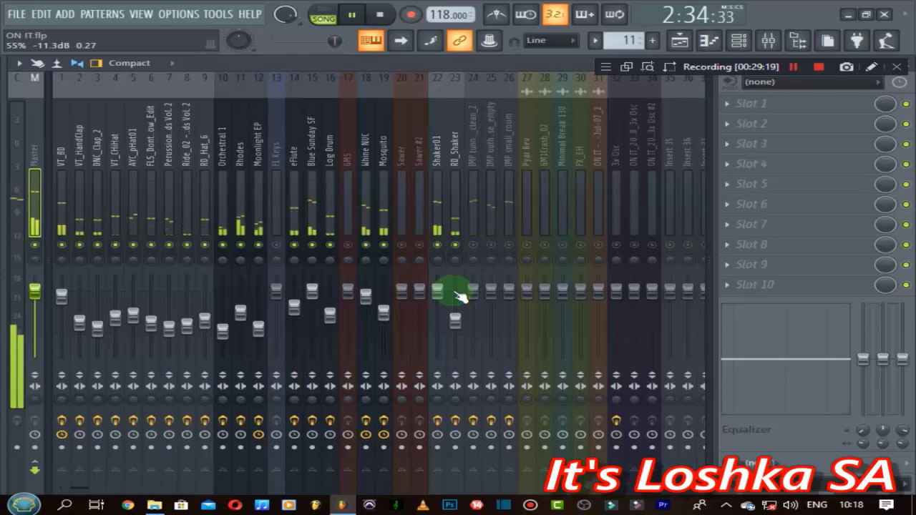
Place two consecutive Sawer #2 clips on playlist Track 27, starting at bars 73 and 77.
{"action": "left_click", "coordinate": [680, 40]}
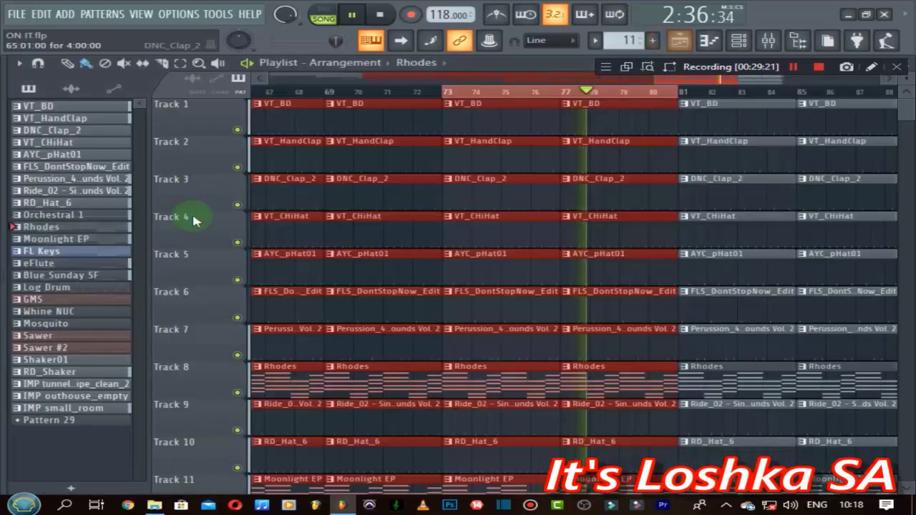
{"action": "left_click", "coordinate": [44, 348]}
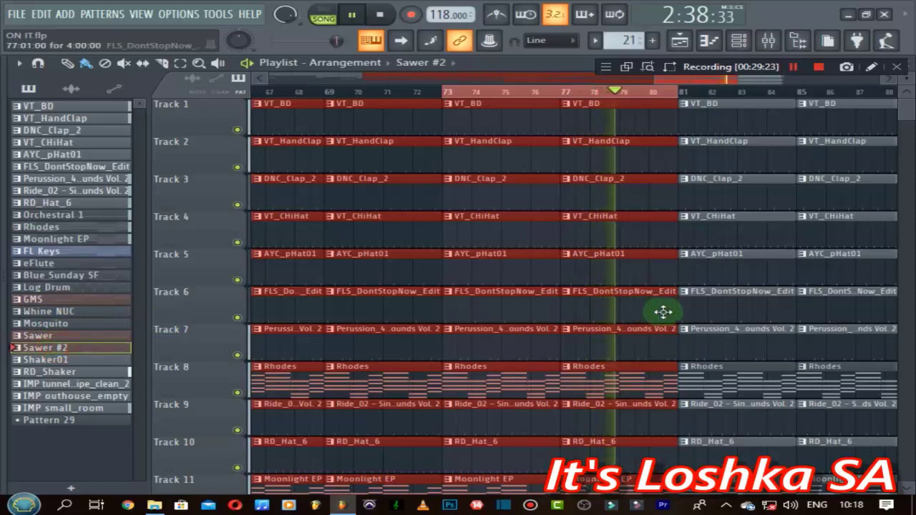
{"action": "scroll", "coordinate": [664, 312], "scroll_direction": "down", "scroll_amount": 10}
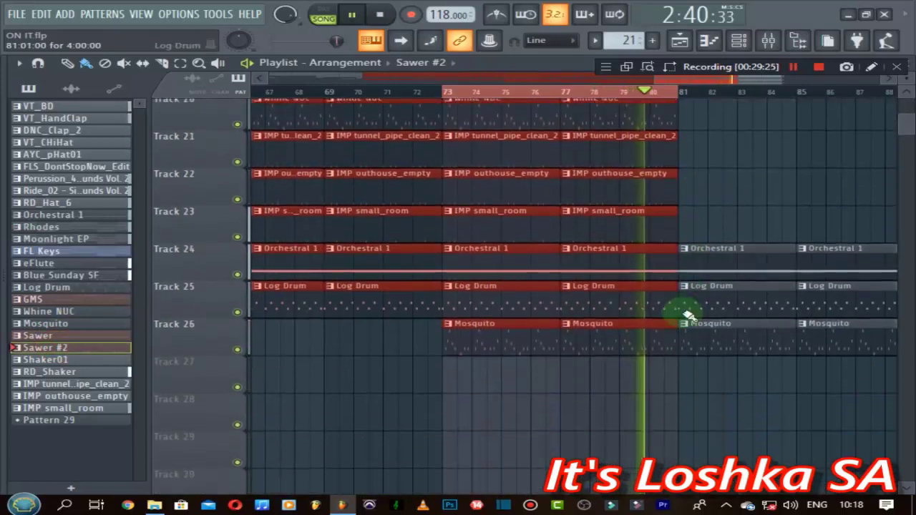
{"action": "scroll", "coordinate": [687, 315], "scroll_direction": "down", "scroll_amount": 1}
{"action": "left_click", "coordinate": [458, 307]}
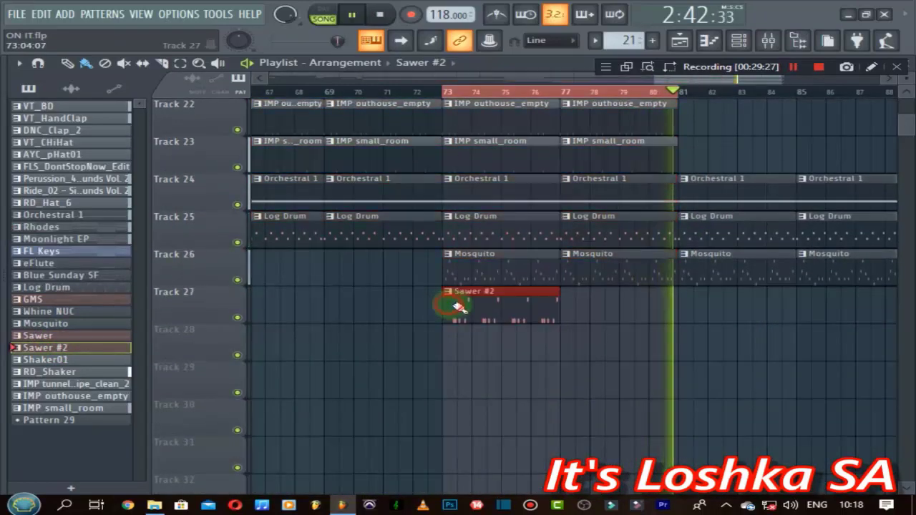
{"action": "left_click", "coordinate": [571, 306]}
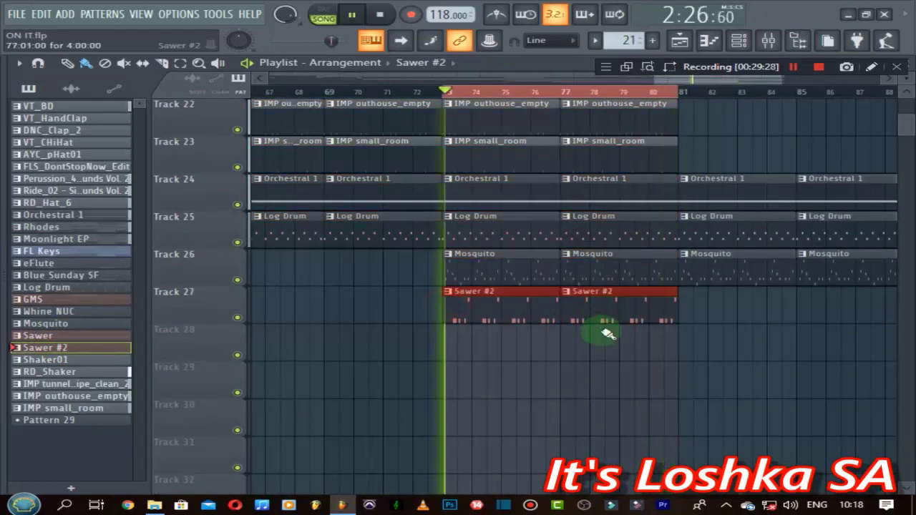
Unmute the Sawer #2 mixer track and lower its level to slightly below -1.7 dB.
{"action": "left_click", "coordinate": [766, 43]}
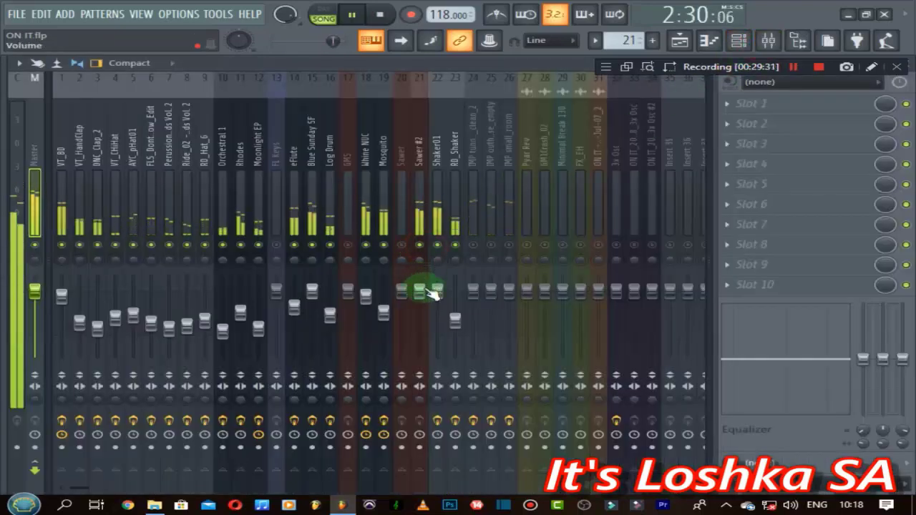
{"action": "left_click", "coordinate": [420, 291]}
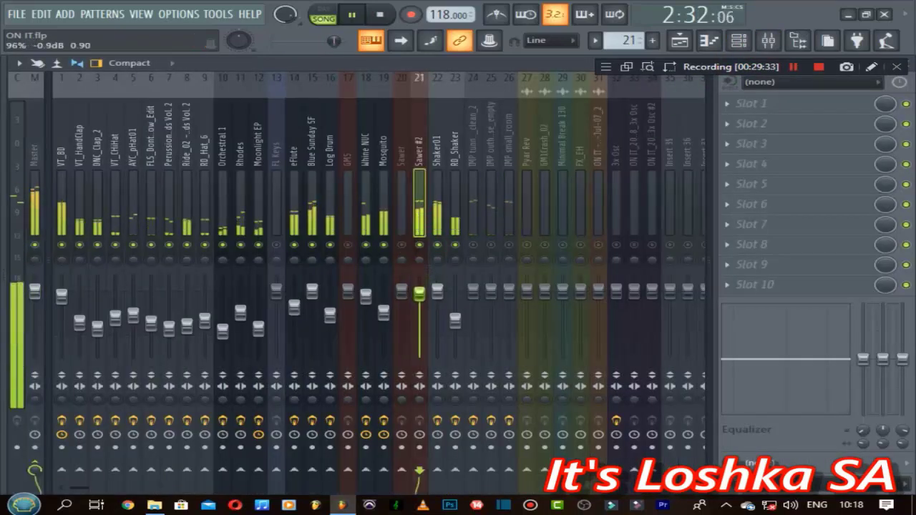
{"action": "left_click_drag", "start_coordinate": [419, 292], "coordinate": [420, 296]}
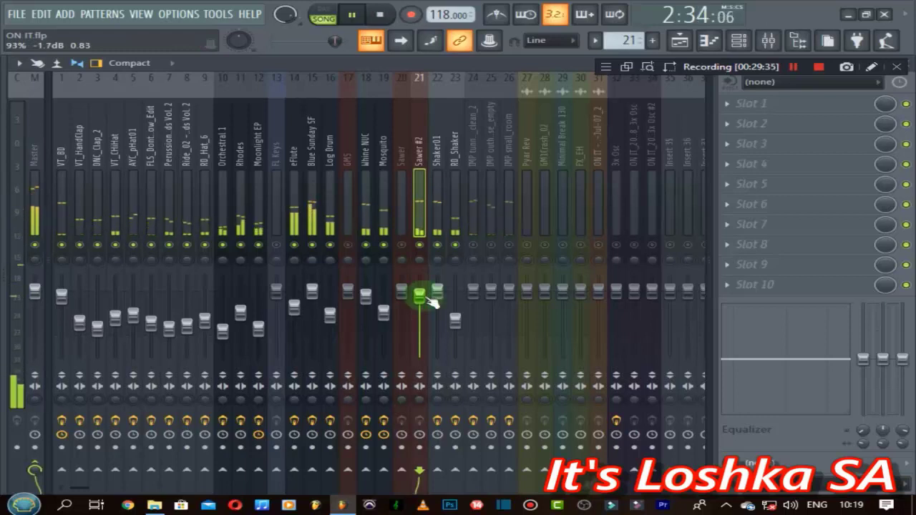
{"action": "left_click", "coordinate": [30, 153]}
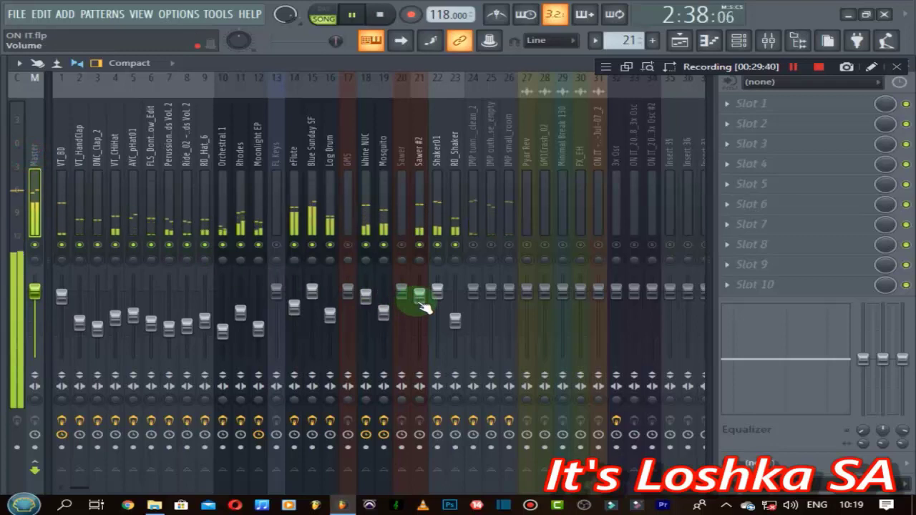
{"action": "left_click_drag", "start_coordinate": [424, 308], "coordinate": [423, 313]}
Unmute the IMP tunnel_pipe_clean_2 insert and lower its level to -11.3 dB.
{"action": "left_click", "coordinate": [472, 245]}
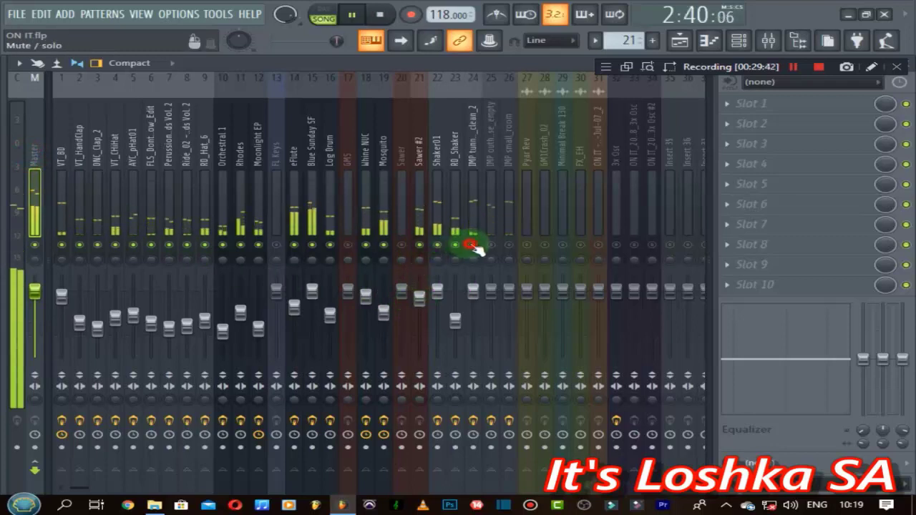
{"action": "left_click_drag", "start_coordinate": [475, 290], "coordinate": [478, 294]}
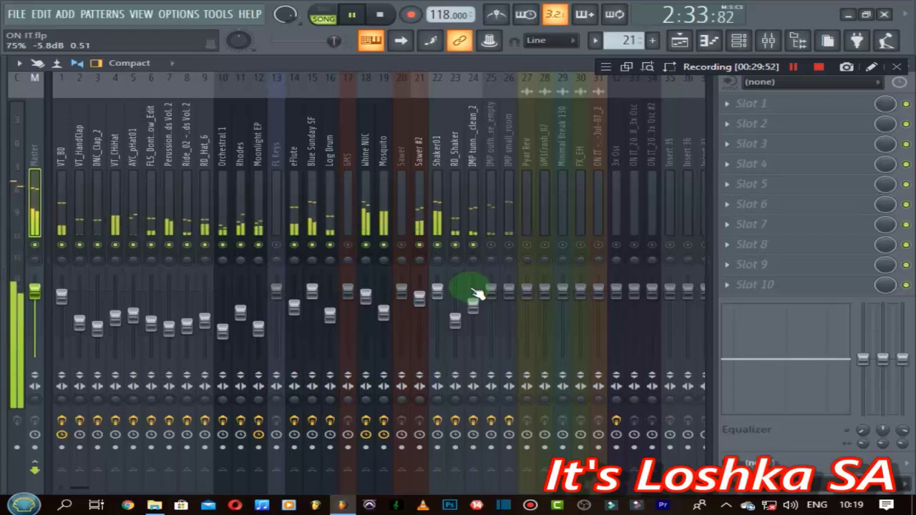
{"action": "scroll", "coordinate": [477, 293], "scroll_direction": "down", "scroll_amount": 3}
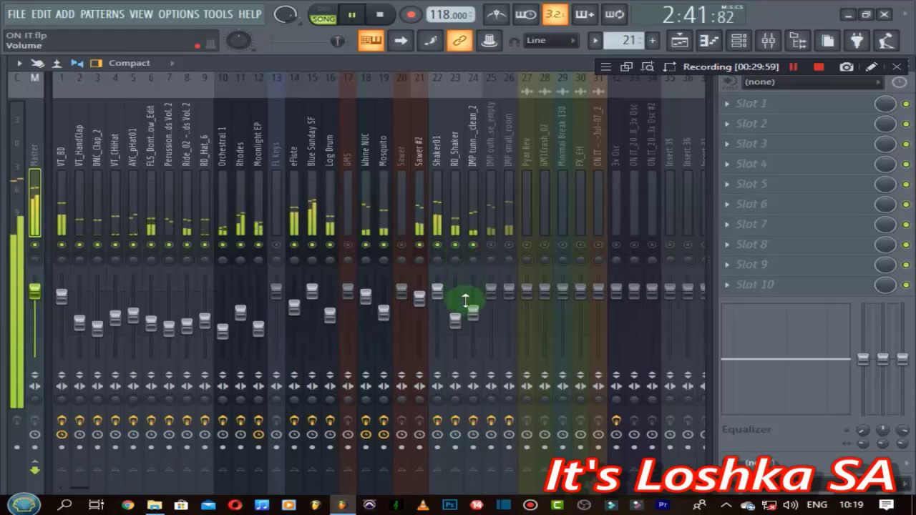
{"action": "left_click_drag", "start_coordinate": [471, 312], "coordinate": [475, 315]}
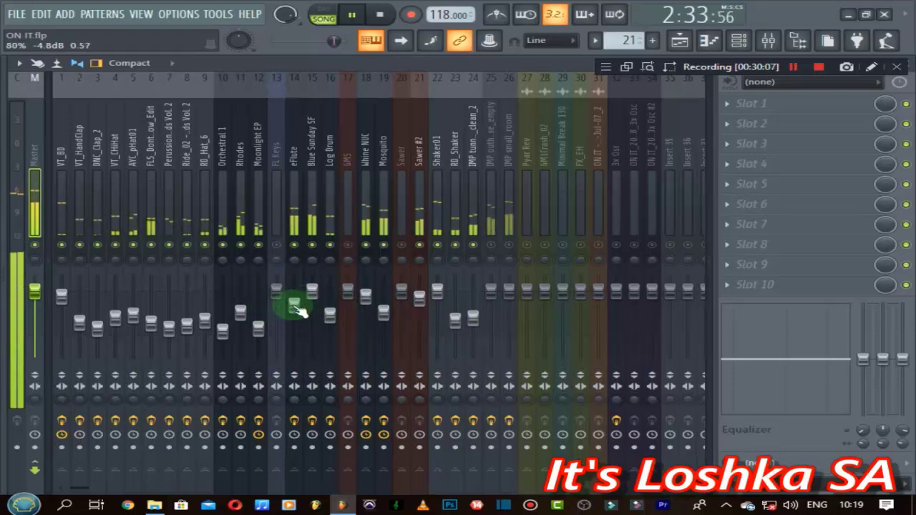
{"action": "left_click", "coordinate": [486, 318]}
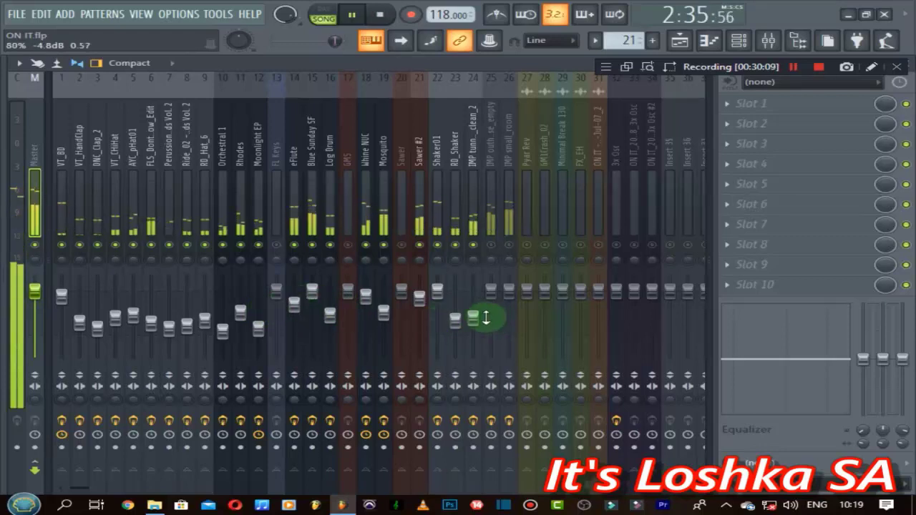
Lower the eFlute level slightly and bring Shaker01 down moderately in the mixer.
{"action": "left_click", "coordinate": [340, 293]}
{"action": "left_click", "coordinate": [296, 305]}
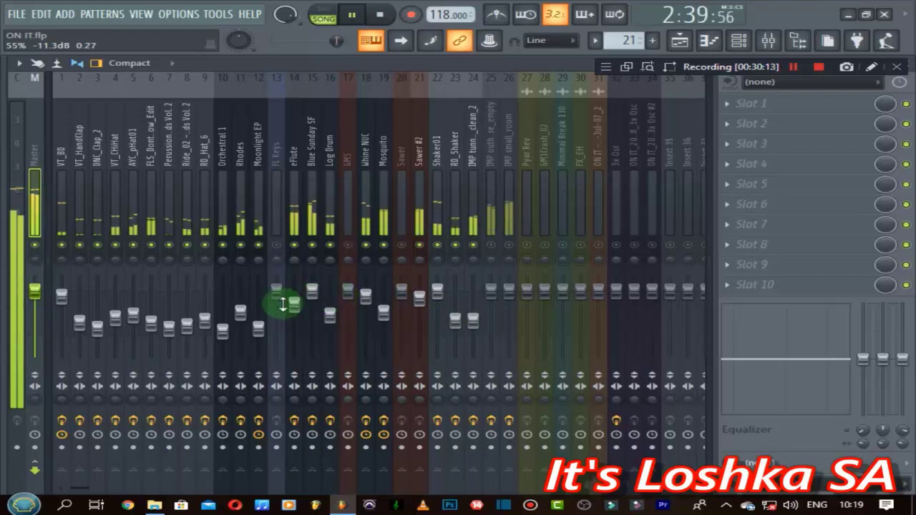
{"action": "left_click_drag", "start_coordinate": [296, 313], "coordinate": [298, 318]}
{"action": "left_click", "coordinate": [438, 295]}
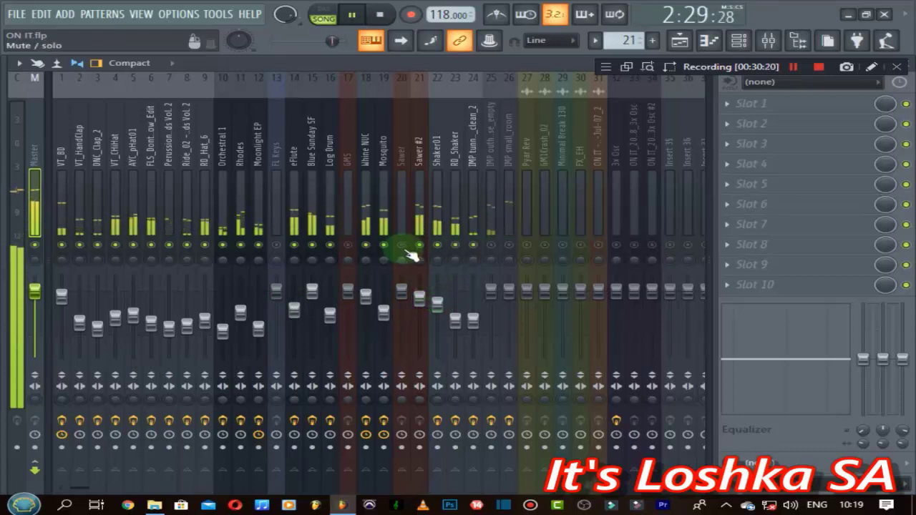
Lower Sawer #2 to -5.6 dB and Shaker01 to -8.5 dB, using mutes to compare their balance.
{"action": "left_click_drag", "start_coordinate": [418, 283], "coordinate": [419, 291]}
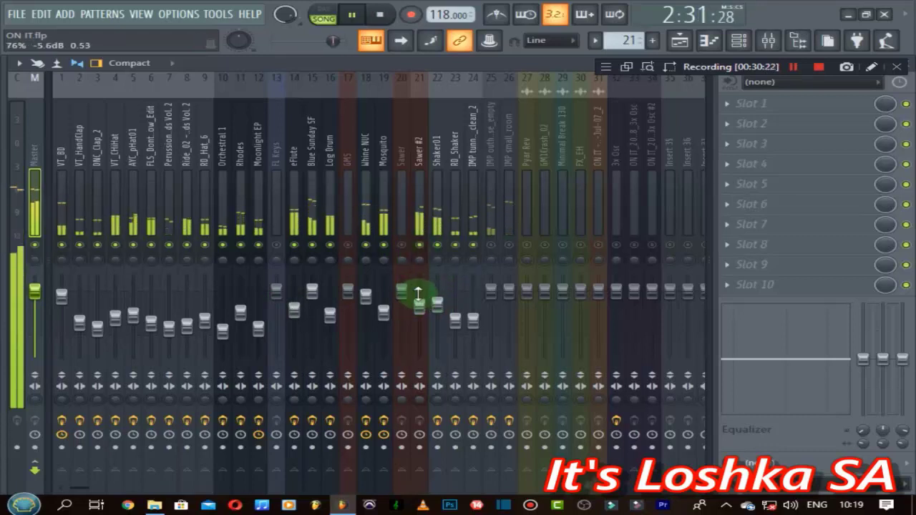
{"action": "left_click", "coordinate": [420, 246]}
{"action": "mouse_move", "coordinate": [423, 249]}
{"action": "left_mouse_down"}
{"action": "mouse_move", "coordinate": [476, 254]}
{"action": "mouse_move", "coordinate": [454, 246]}
{"action": "mouse_move", "coordinate": [466, 250]}
{"action": "mouse_move", "coordinate": [446, 290]}
{"action": "mouse_move", "coordinate": [458, 328]}
{"action": "mouse_move", "coordinate": [429, 310]}
{"action": "left_mouse_up"}
{"action": "left_click", "coordinate": [436, 247]}
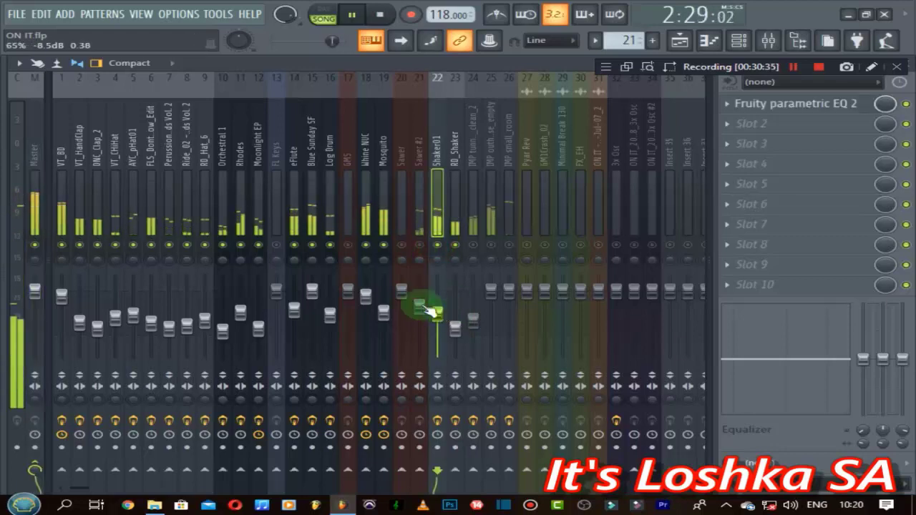
Unmute Sawer #2 and lower both Sawer #2 and Shaker01 a little further.
{"action": "left_click", "coordinate": [31, 154]}
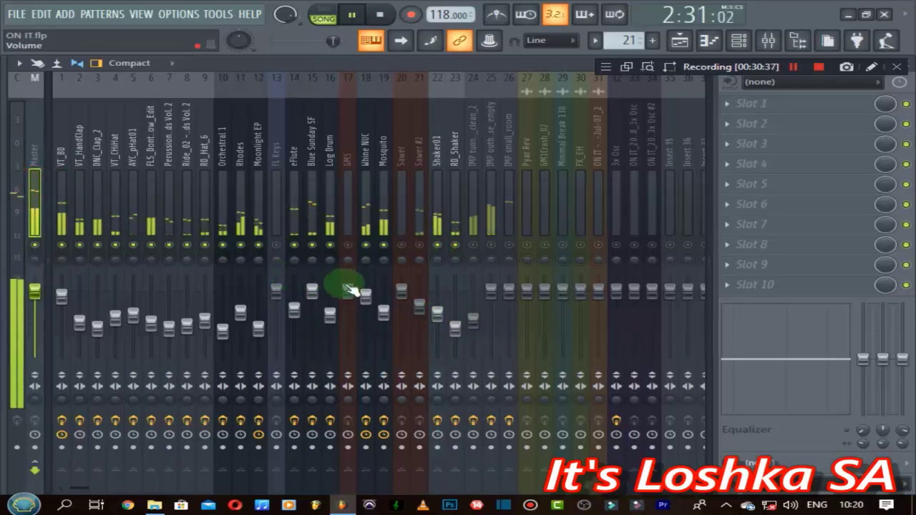
{"action": "left_click", "coordinate": [435, 305]}
{"action": "mouse_move", "coordinate": [434, 305]}
{"action": "left_mouse_down"}
{"action": "mouse_move", "coordinate": [425, 239]}
{"action": "mouse_move", "coordinate": [420, 288]}
{"action": "mouse_move", "coordinate": [429, 309]}
{"action": "left_mouse_up"}
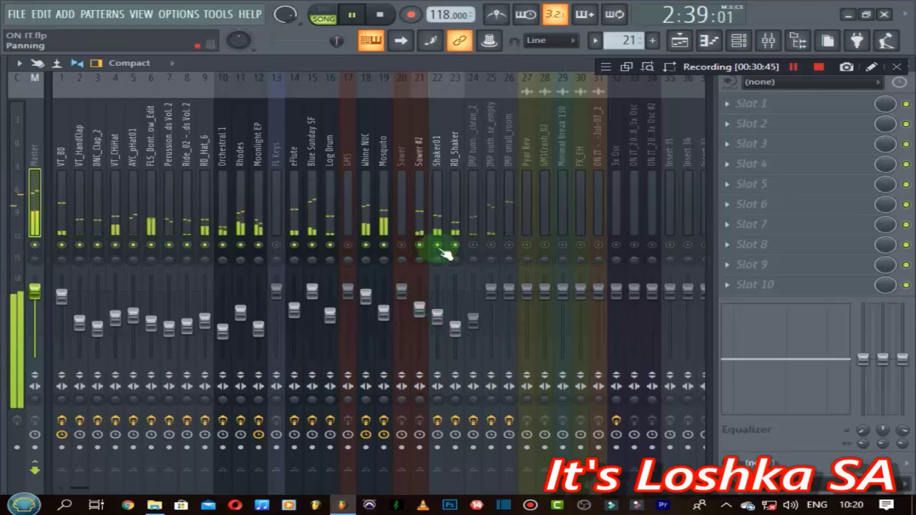
Unmute the IMP tunnel_pipe_clean_2 insert again and lower its level to -15.0 dB.
{"action": "left_click", "coordinate": [472, 244]}
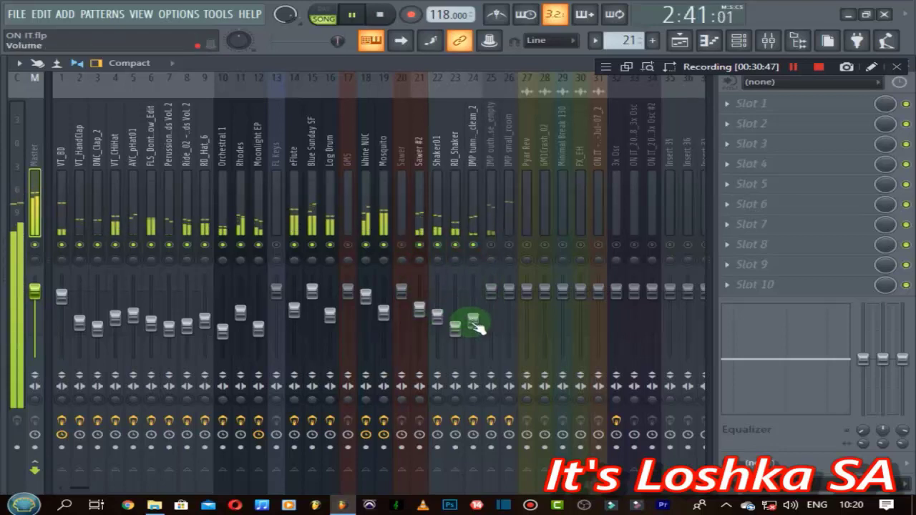
{"action": "left_click", "coordinate": [474, 324]}
{"action": "left_click_drag", "start_coordinate": [477, 327], "coordinate": [477, 328]}
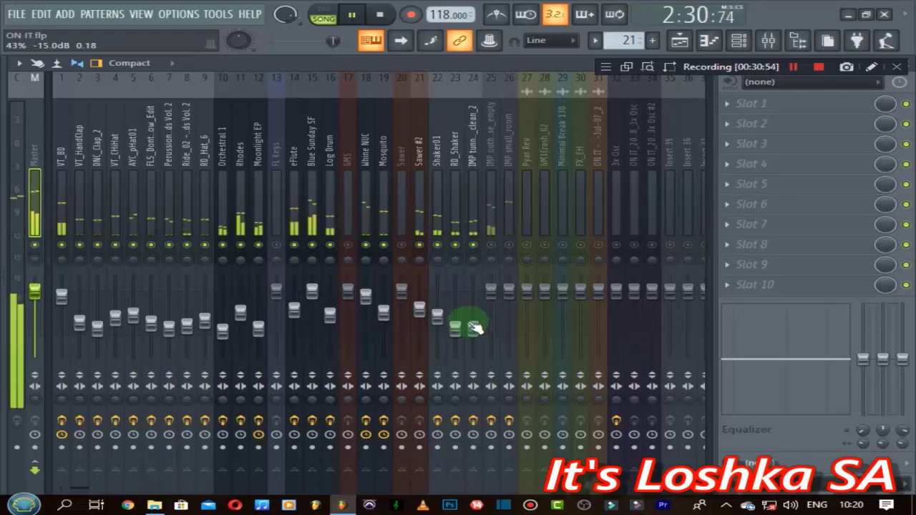
Unmute and lower the last two IMP inserts, outhouse_empty moderately and small_room to -3.8 dB.
{"action": "left_click", "coordinate": [492, 290]}
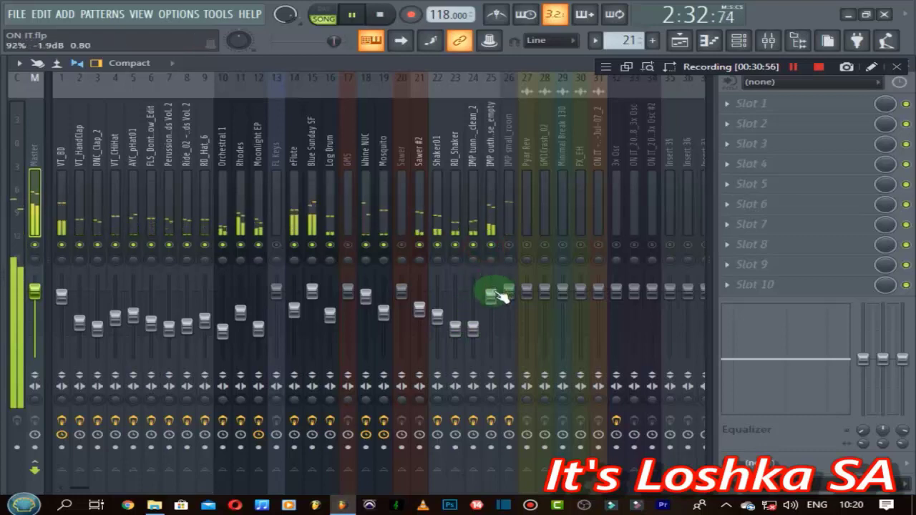
{"action": "mouse_move", "coordinate": [501, 295]}
{"action": "left_mouse_down"}
{"action": "mouse_move", "coordinate": [501, 286]}
{"action": "mouse_move", "coordinate": [511, 296]}
{"action": "left_mouse_up"}
{"action": "left_click", "coordinate": [508, 245]}
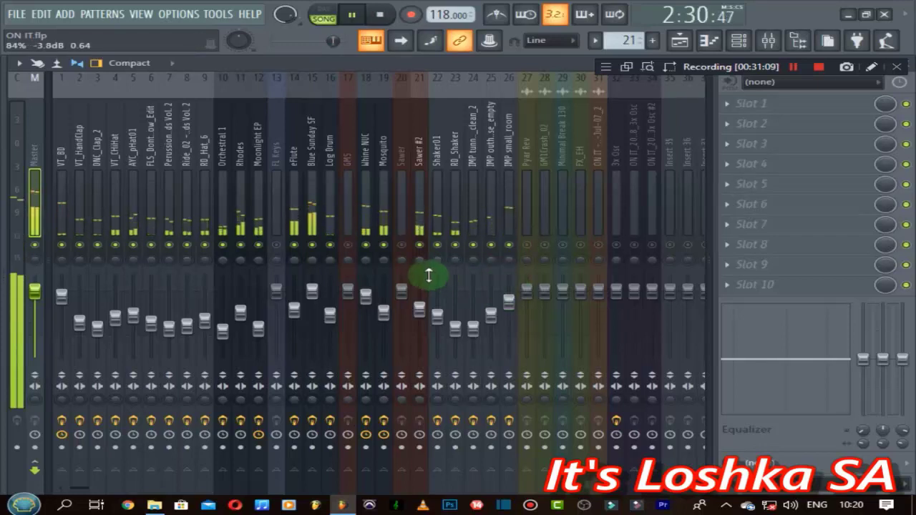
Stop playback and place two FL Keys clips on playlist Track 28, starting at bars 73 and 77.
{"action": "key", "text": "space"}
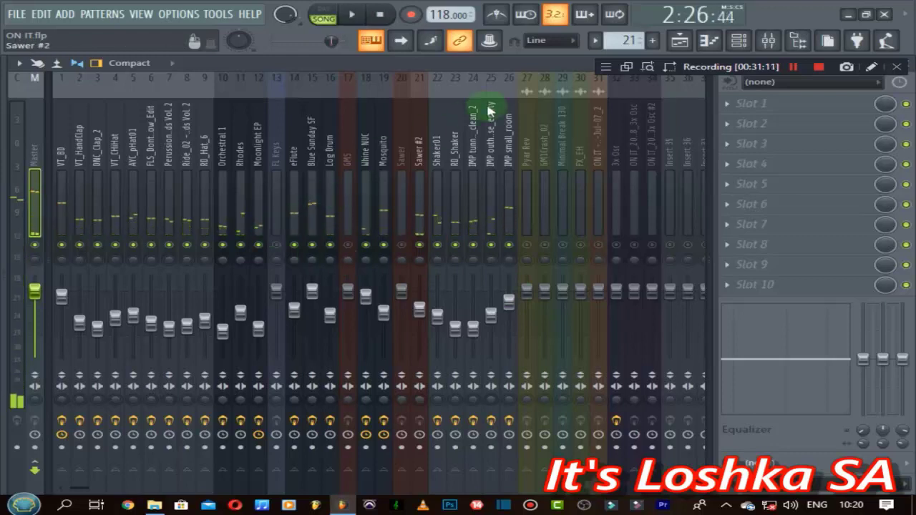
{"action": "left_click", "coordinate": [676, 47]}
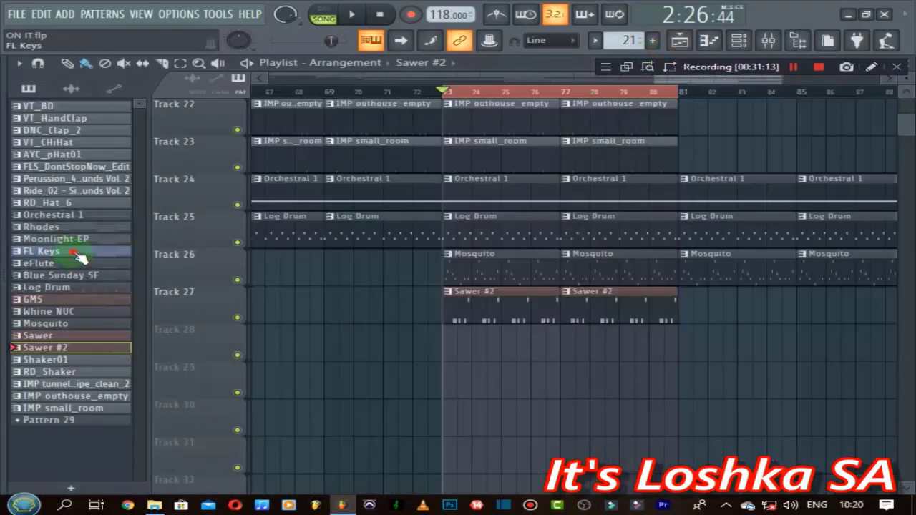
{"action": "left_click", "coordinate": [80, 251]}
{"action": "mouse_move", "coordinate": [448, 353]}
{"action": "left_mouse_down"}
{"action": "mouse_move", "coordinate": [630, 343]}
{"action": "mouse_move", "coordinate": [569, 344]}
{"action": "left_mouse_up"}
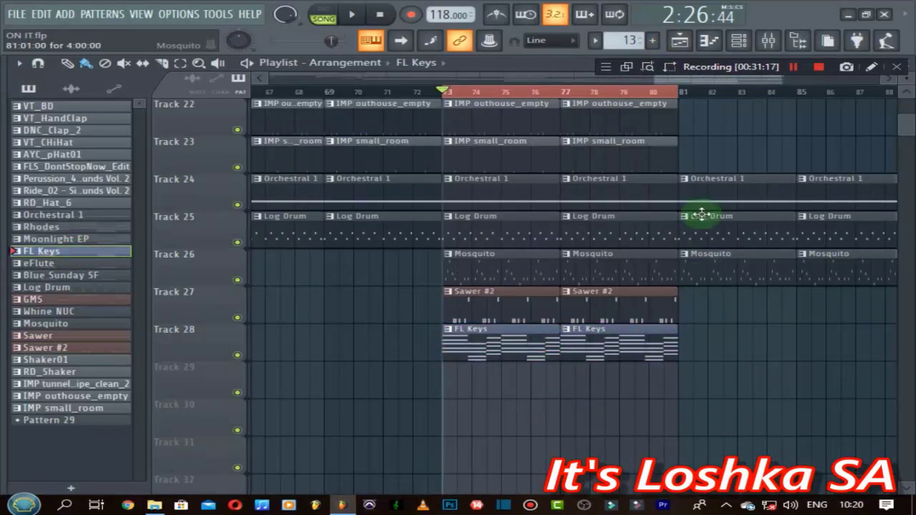
Unmute all remaining mixer tracks at once from the Pyar Rev insert.
{"action": "left_click", "coordinate": [767, 43]}
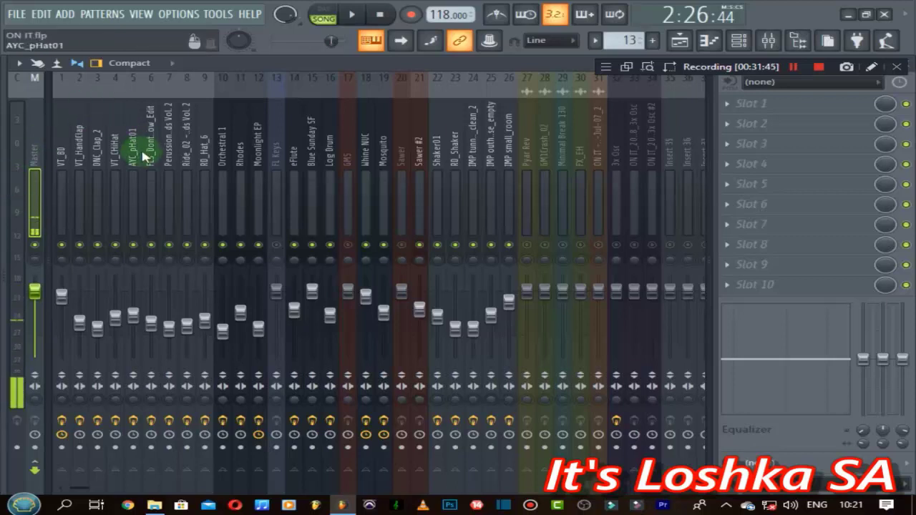
{"action": "scroll", "coordinate": [143, 154], "scroll_direction": "down", "scroll_amount": 5}
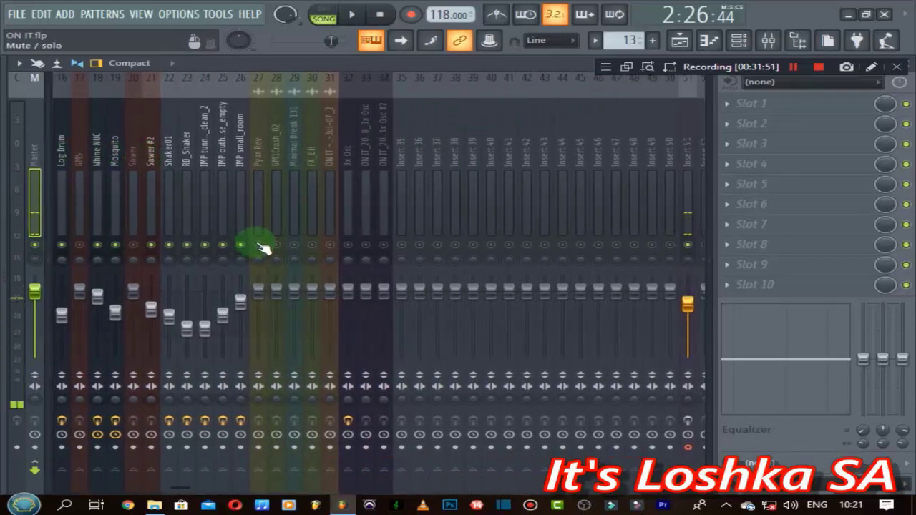
{"action": "left_click", "coordinate": [259, 245]}
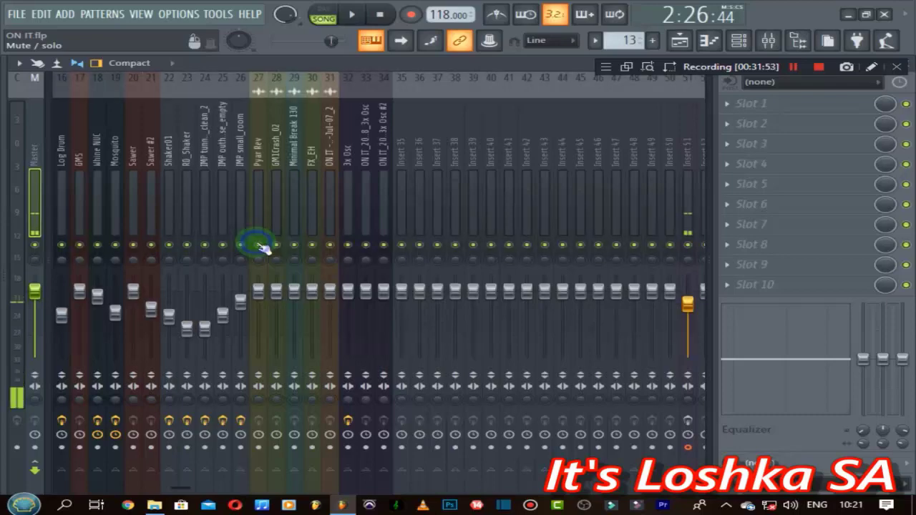
Play the song from bar 7 and lower the GM1Crash_02 mixer insert to about -5 dB.
{"action": "left_click", "coordinate": [682, 41]}
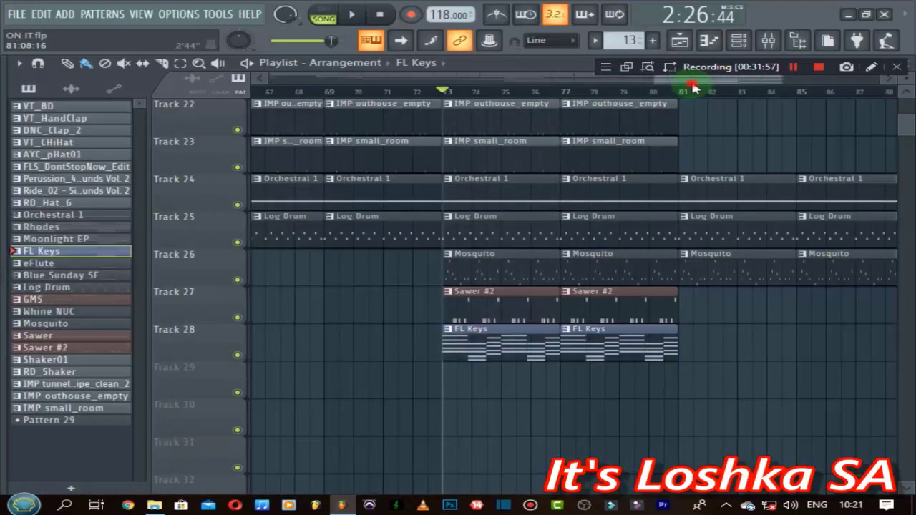
{"action": "left_click_drag", "start_coordinate": [691, 90], "coordinate": [327, 88]}
{"action": "scroll", "coordinate": [440, 208], "scroll_direction": "up", "scroll_amount": 5}
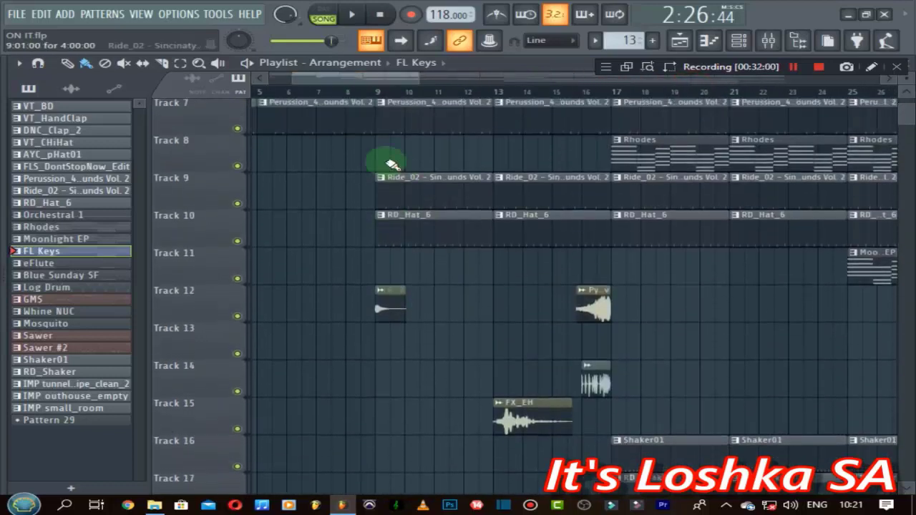
{"action": "scroll", "coordinate": [353, 96], "scroll_direction": "up", "scroll_amount": 1}
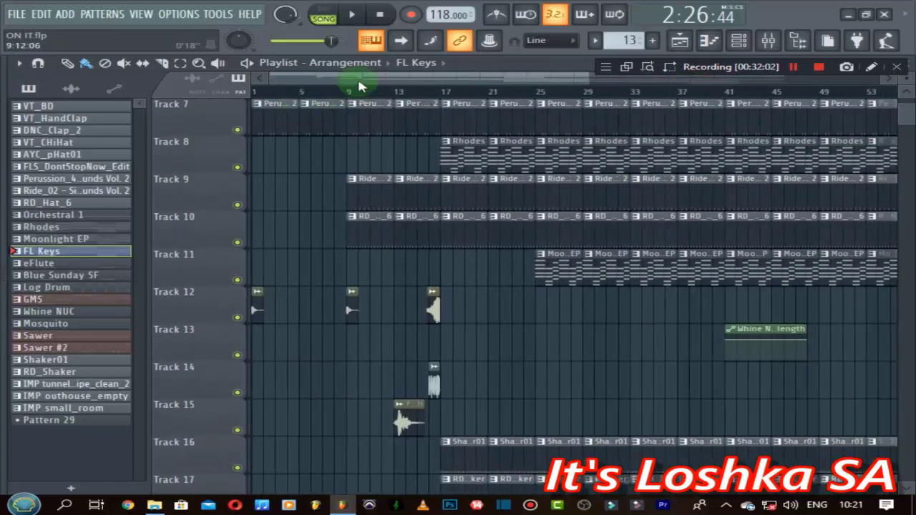
{"action": "left_click", "coordinate": [323, 94]}
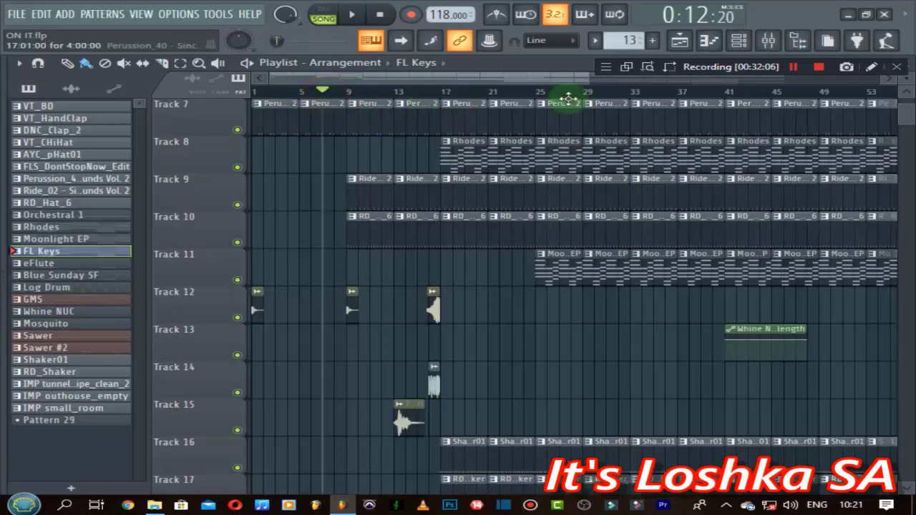
{"action": "left_click", "coordinate": [764, 41]}
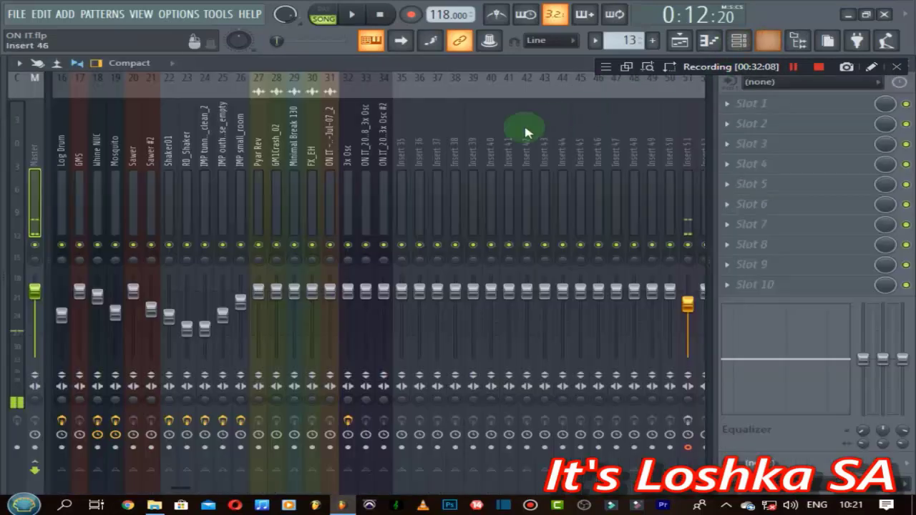
{"action": "key", "text": "space"}
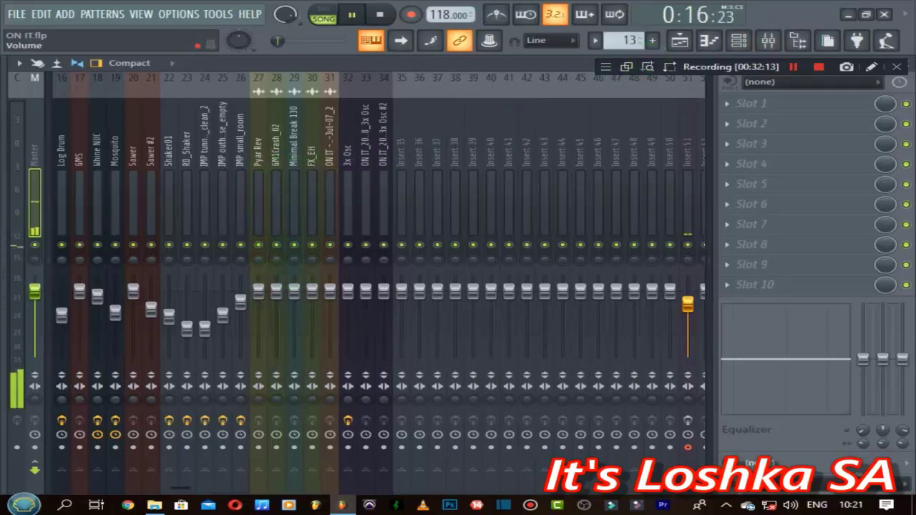
{"action": "left_click", "coordinate": [258, 289]}
{"action": "left_click", "coordinate": [276, 292]}
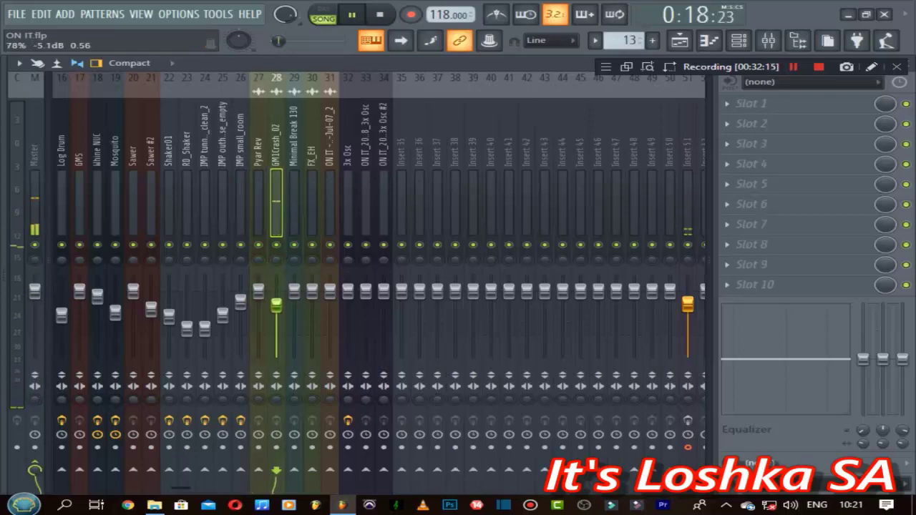
{"action": "left_click", "coordinate": [35, 145]}
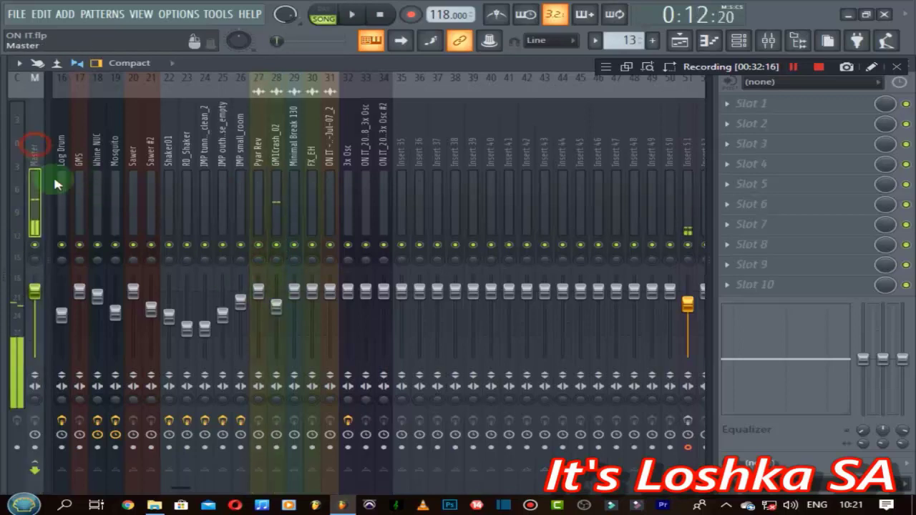
Lower the FX_EH mixer insert to -9.0 dB, replaying the song from bar 12 to judge its level.
{"action": "left_click", "coordinate": [682, 41]}
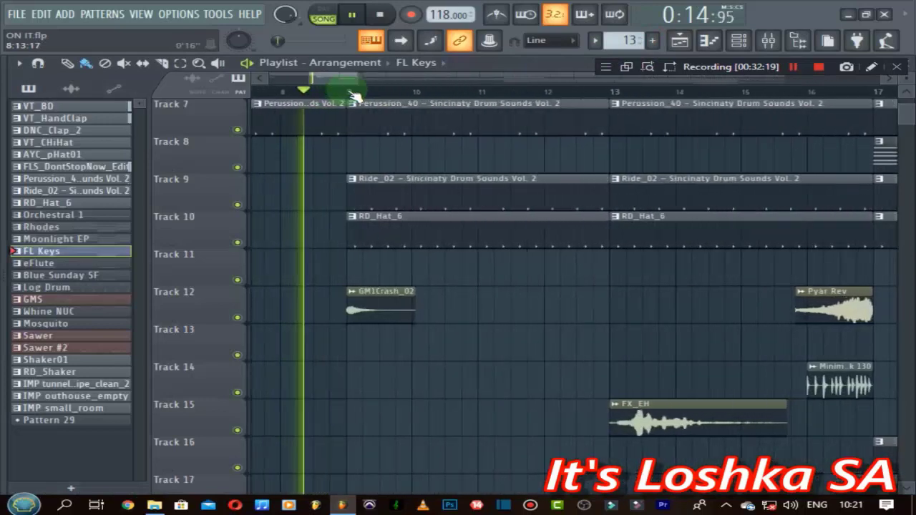
{"action": "left_click", "coordinate": [767, 40]}
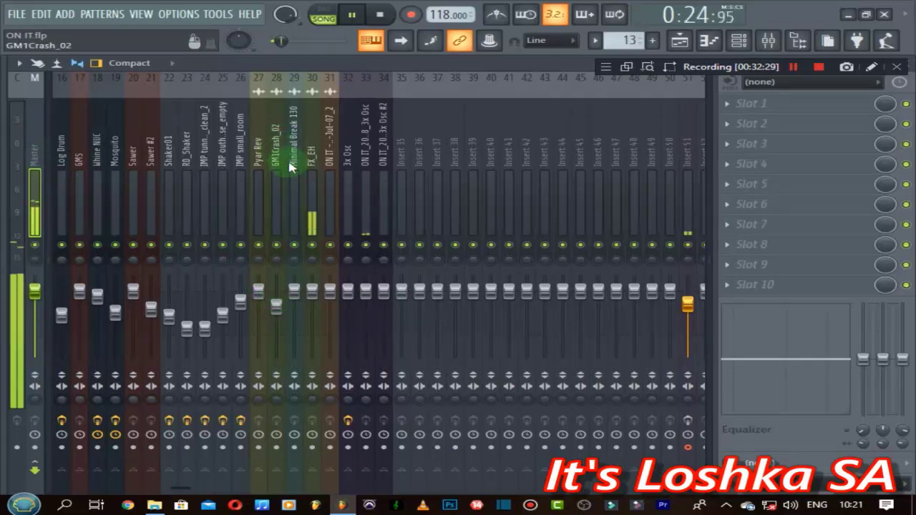
{"action": "left_click_drag", "start_coordinate": [318, 296], "coordinate": [315, 316]}
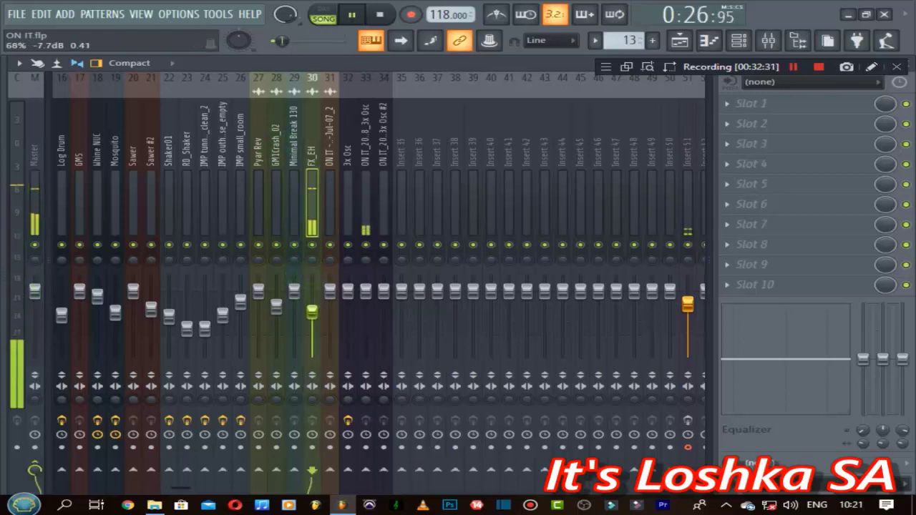
{"action": "key", "text": "space"}
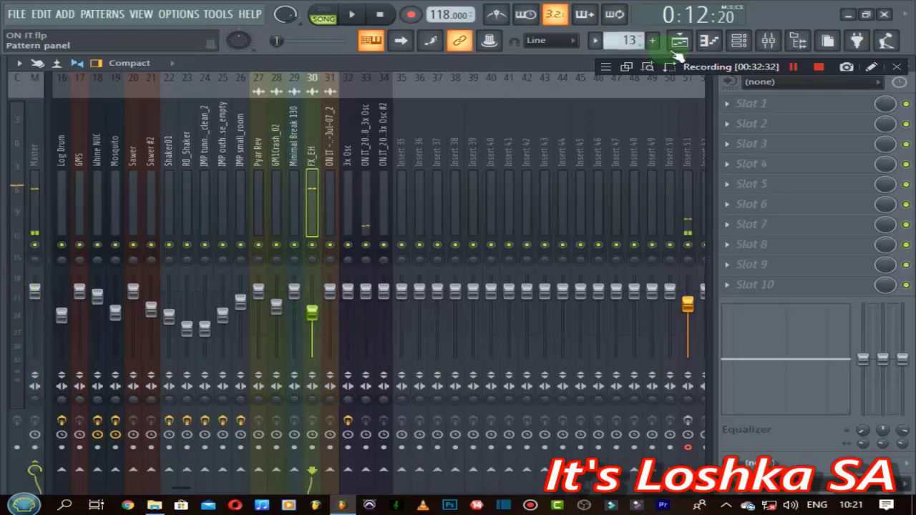
{"action": "left_click", "coordinate": [678, 40]}
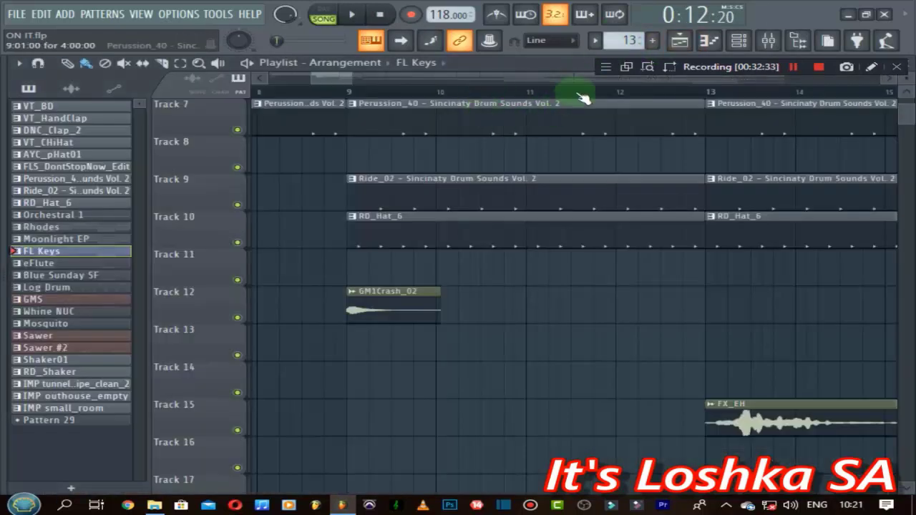
{"action": "left_click", "coordinate": [615, 91]}
{"action": "left_click", "coordinate": [769, 41]}
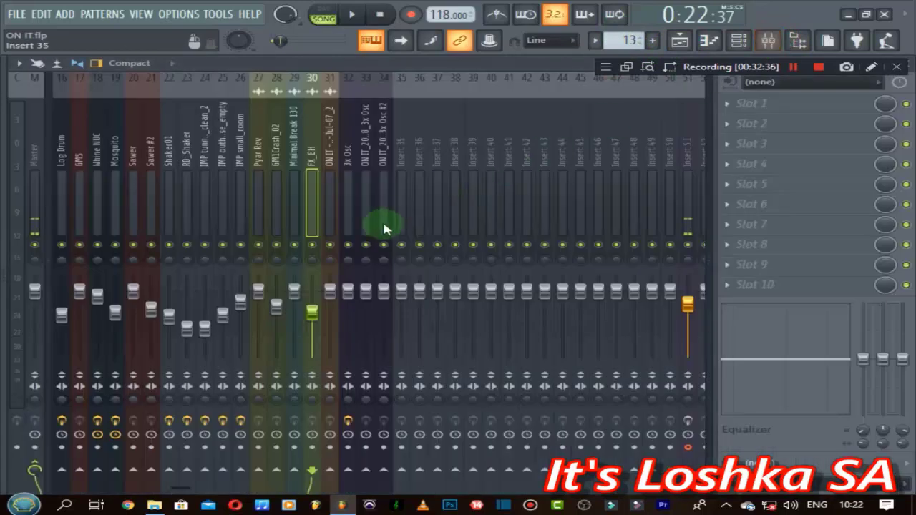
{"action": "key", "text": "space"}
{"action": "left_click", "coordinate": [36, 149]}
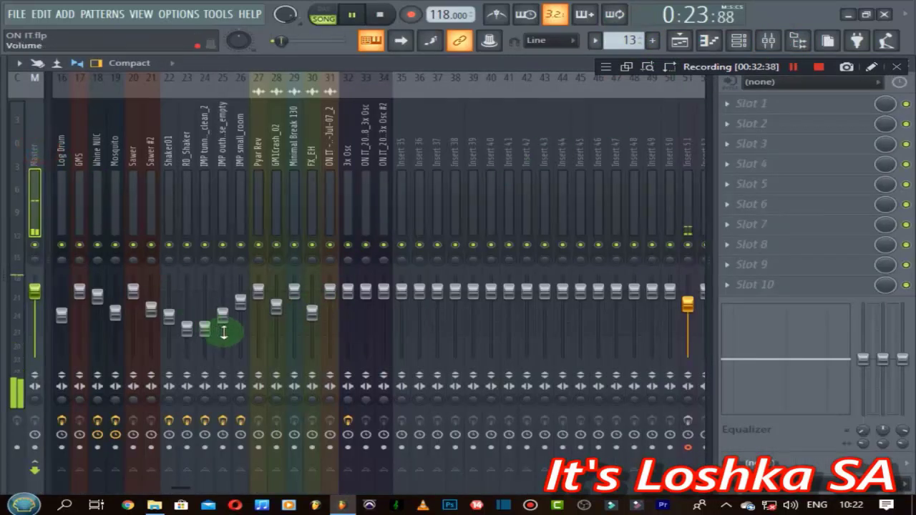
{"action": "left_click", "coordinate": [312, 313]}
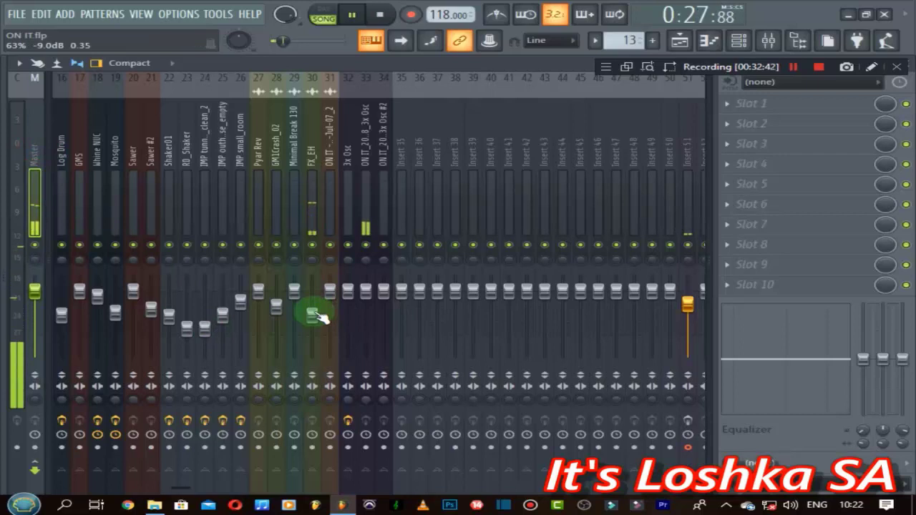
Lower the first ON IT 3x Osc insert (33) to -5.8 dB, and Pyar Rev and Minimal Break 130 to -11.3 dB.
{"action": "left_click", "coordinate": [357, 288]}
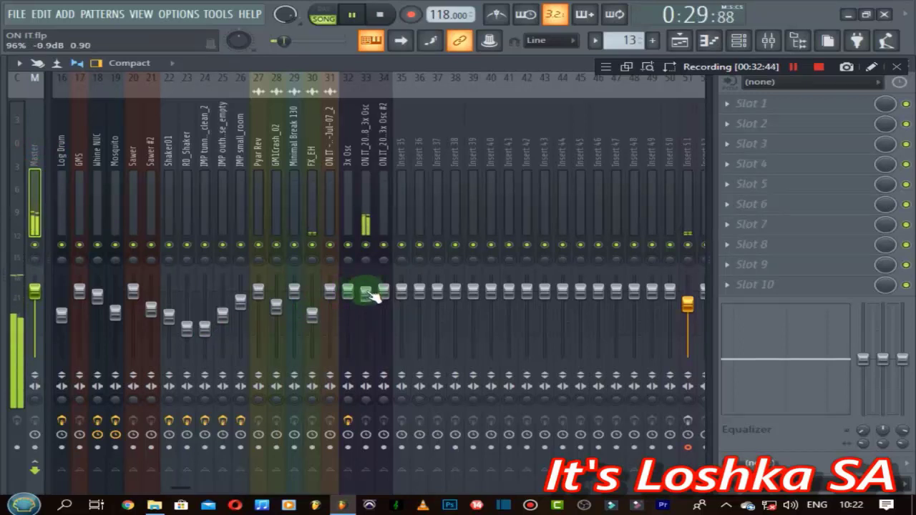
{"action": "left_click_drag", "start_coordinate": [369, 294], "coordinate": [368, 306]}
{"action": "left_click", "coordinate": [257, 290]}
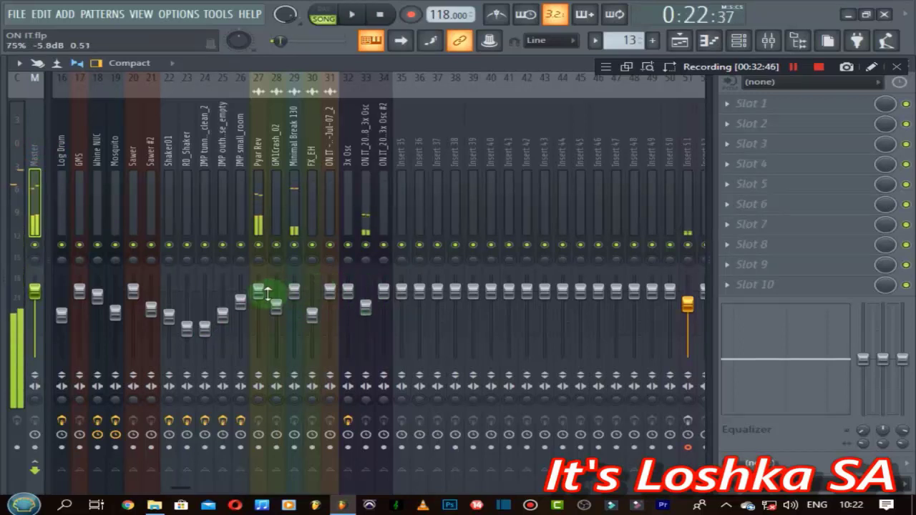
{"action": "left_click_drag", "start_coordinate": [267, 293], "coordinate": [266, 299]}
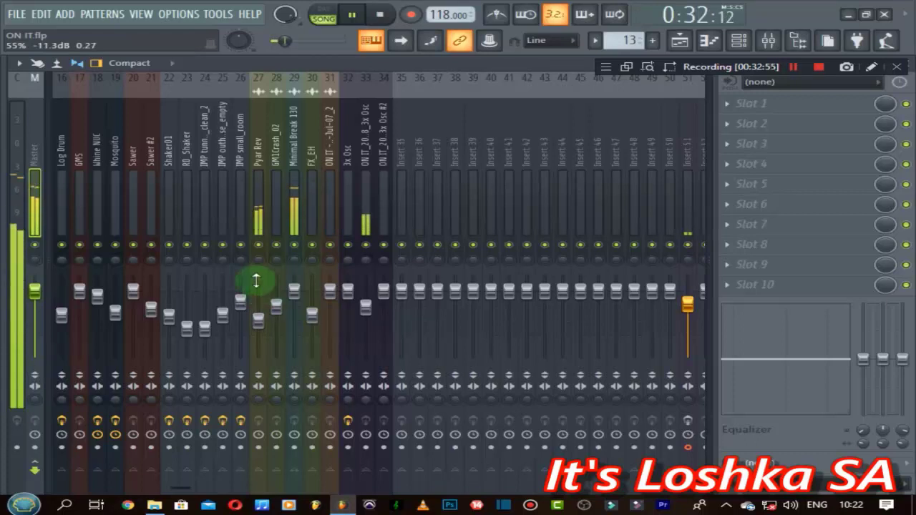
{"action": "scroll", "coordinate": [306, 299], "scroll_direction": "down", "scroll_amount": 3}
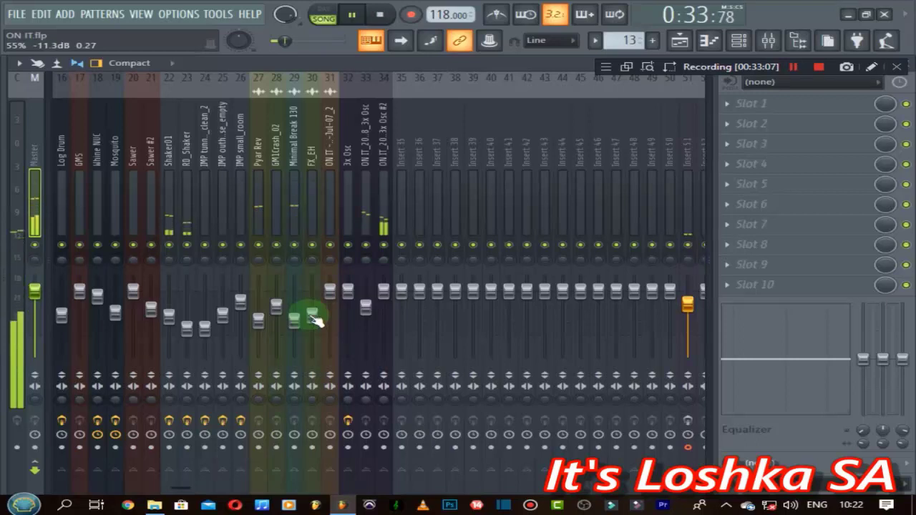
Slightly lower the ON IT 3x Osc #2 insert (34) and select the Master track again.
{"action": "left_click", "coordinate": [367, 304]}
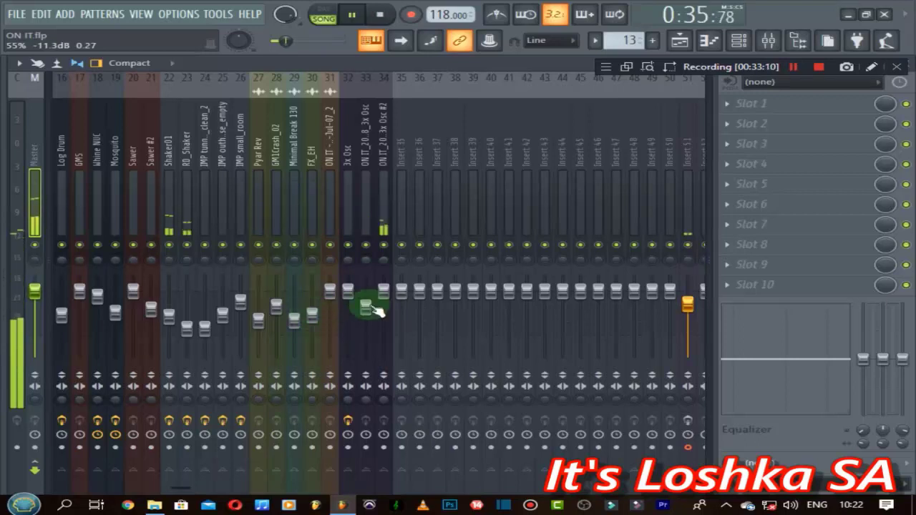
{"action": "left_click", "coordinate": [384, 290]}
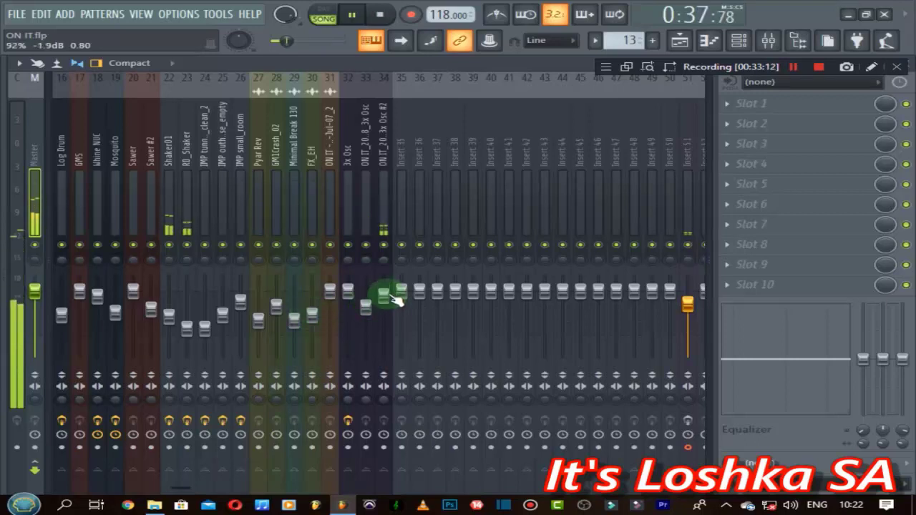
{"action": "left_click", "coordinate": [183, 247]}
{"action": "left_click", "coordinate": [34, 147]}
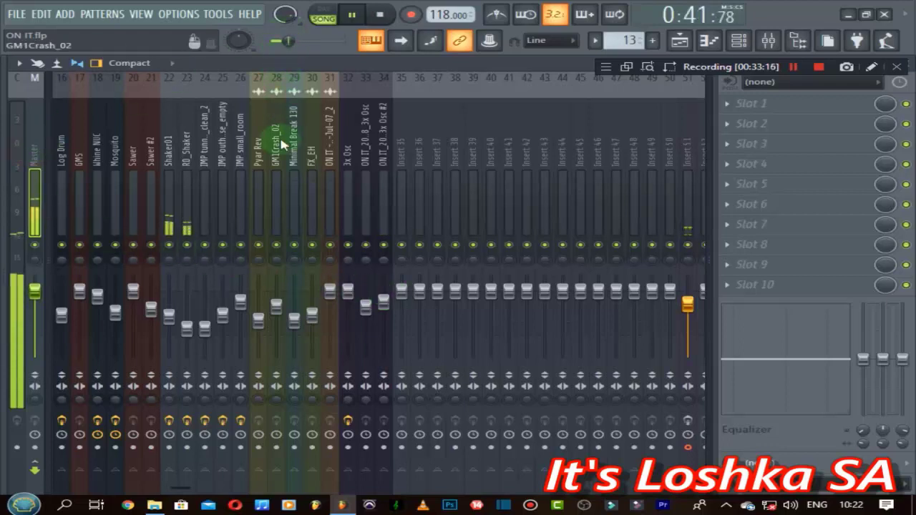
Stop playback, raise the Master fader above its default level, and replay the song.
{"action": "key", "text": "space"}
{"action": "left_click_drag", "start_coordinate": [35, 292], "coordinate": [34, 276]}
{"action": "key", "text": "space"}
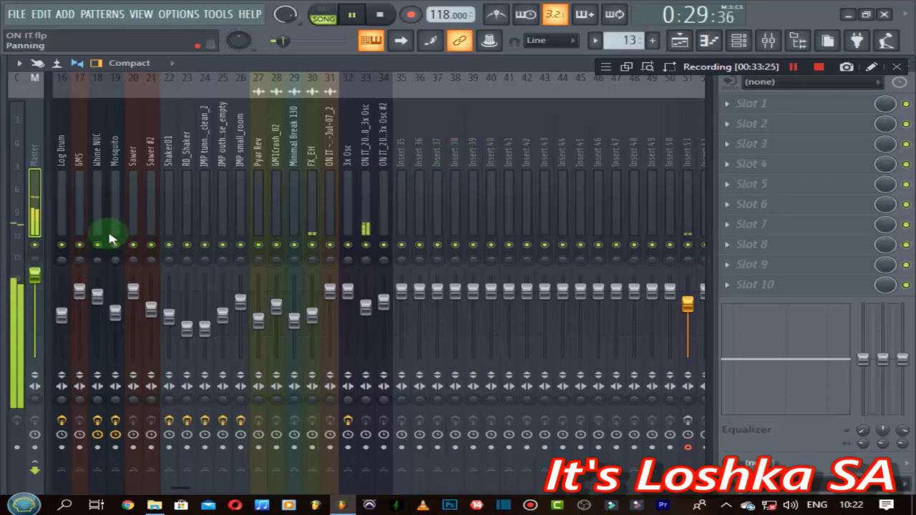
Continue playback from bar 33 and slightly lower the Blue Sunday SF mixer insert.
{"action": "left_click", "coordinate": [681, 41]}
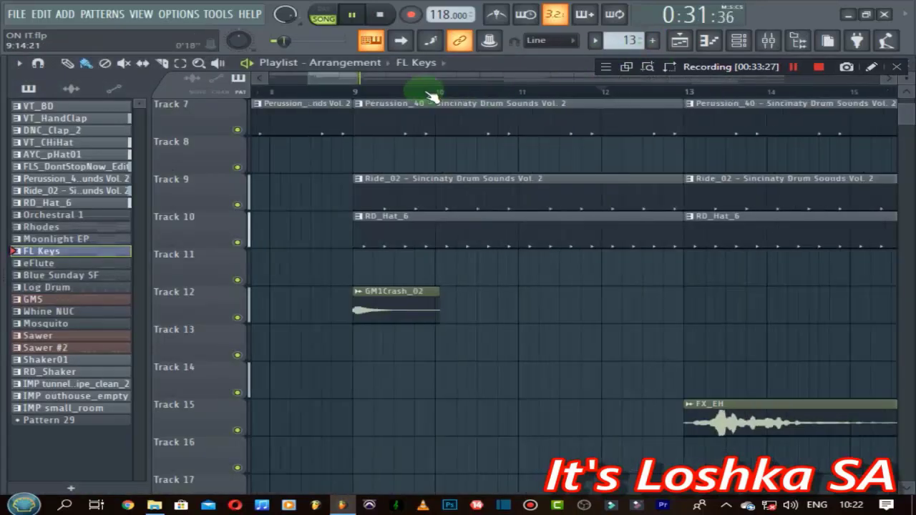
{"action": "left_click_drag", "start_coordinate": [429, 81], "coordinate": [651, 80]}
{"action": "left_click", "coordinate": [768, 41]}
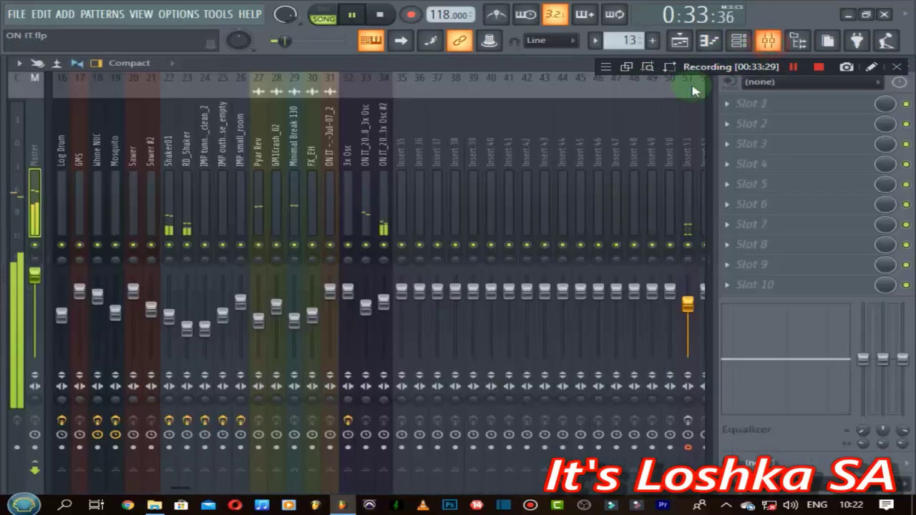
{"action": "left_click", "coordinate": [122, 246]}
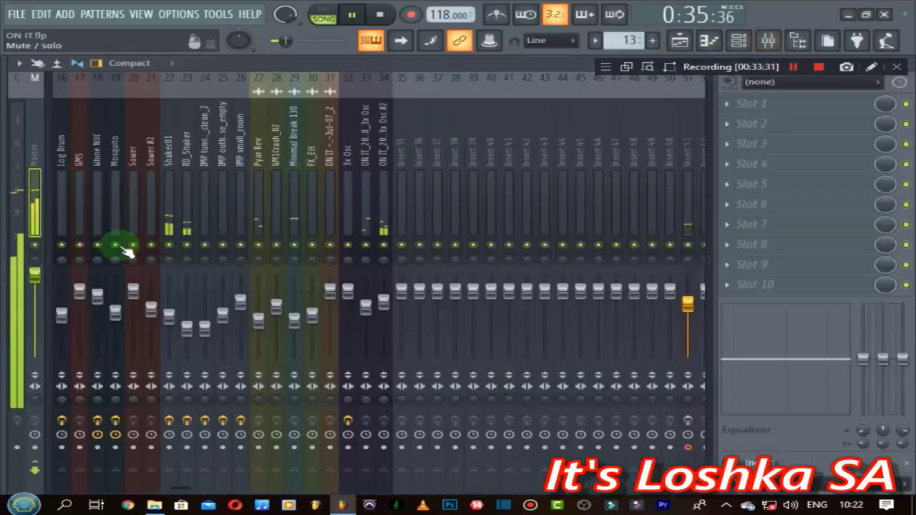
{"action": "left_click", "coordinate": [680, 40]}
{"action": "left_click", "coordinate": [676, 92]}
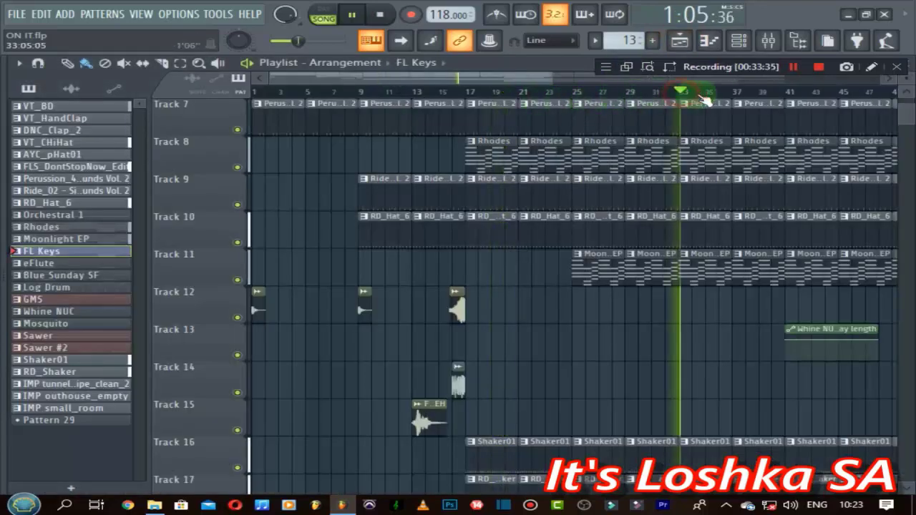
{"action": "left_click", "coordinate": [768, 41]}
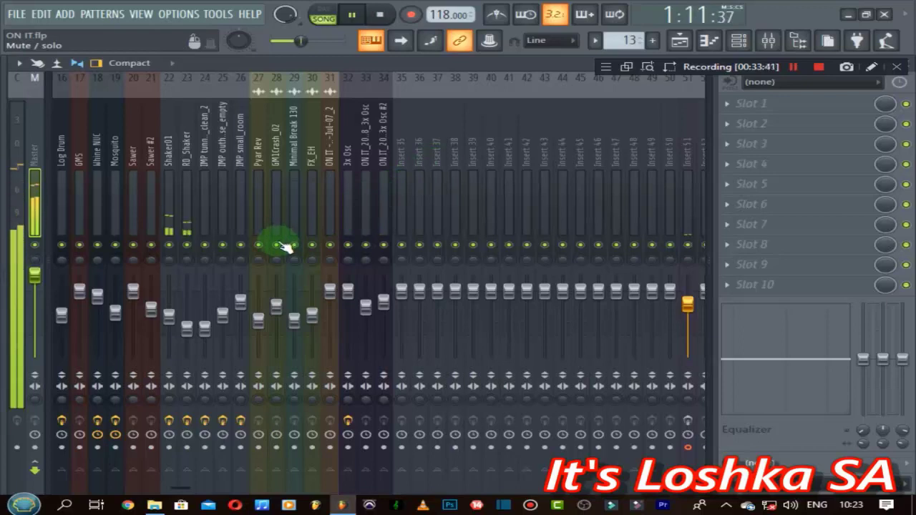
{"action": "scroll", "coordinate": [164, 174], "scroll_direction": "up", "scroll_amount": 4}
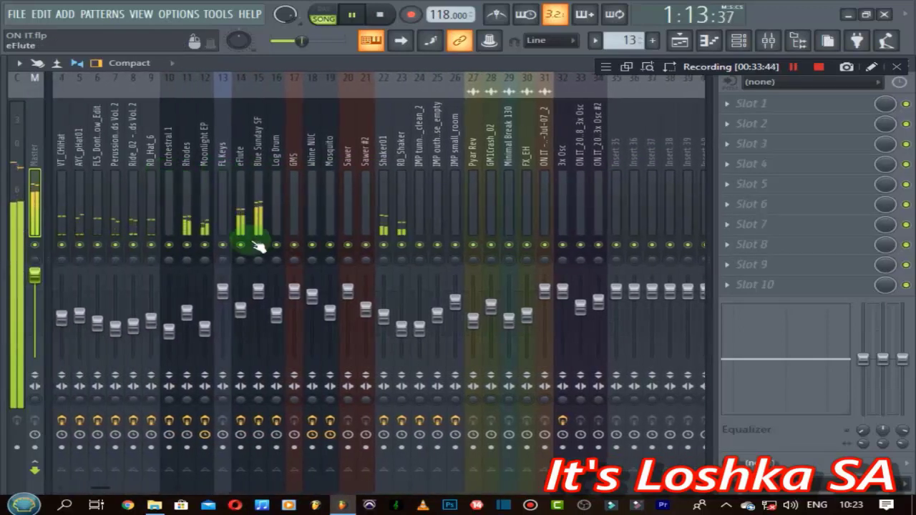
{"action": "left_click", "coordinate": [258, 290]}
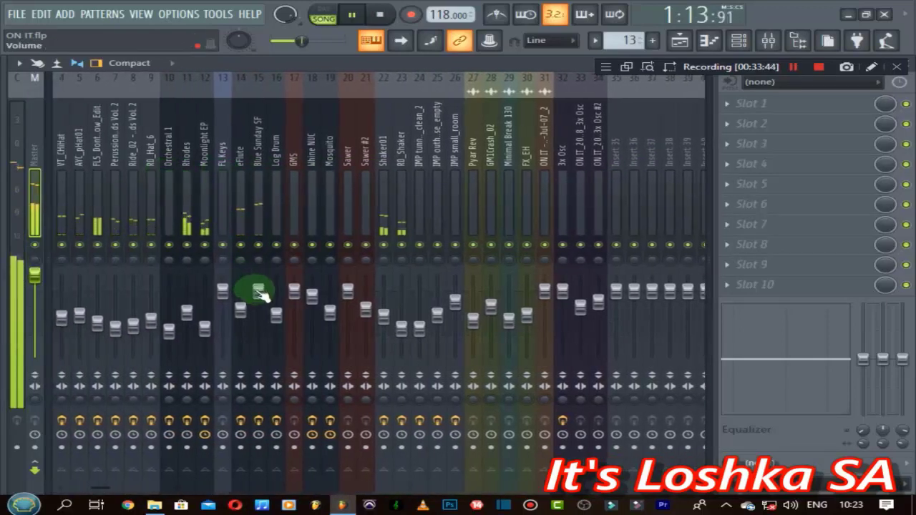
{"action": "left_click", "coordinate": [41, 148]}
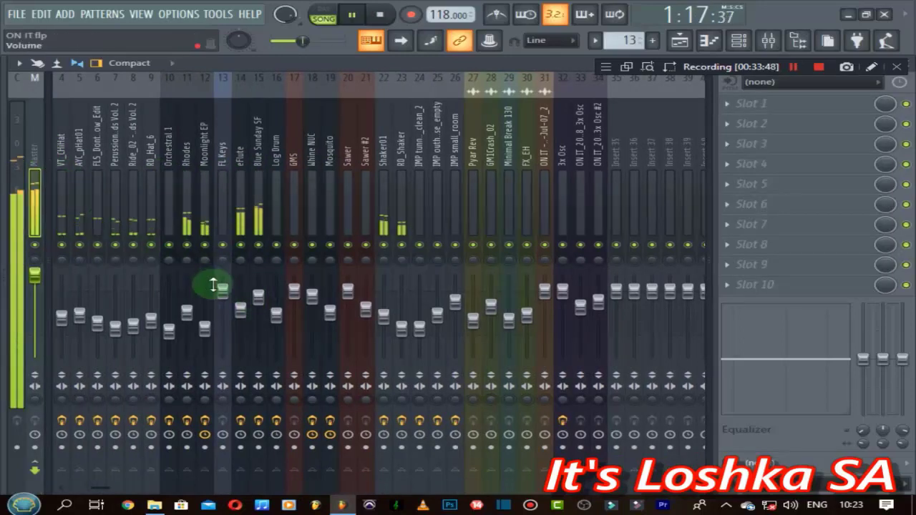
Reset the Master fader to its default level and return to the playlist.
{"action": "right_click", "coordinate": [37, 276]}
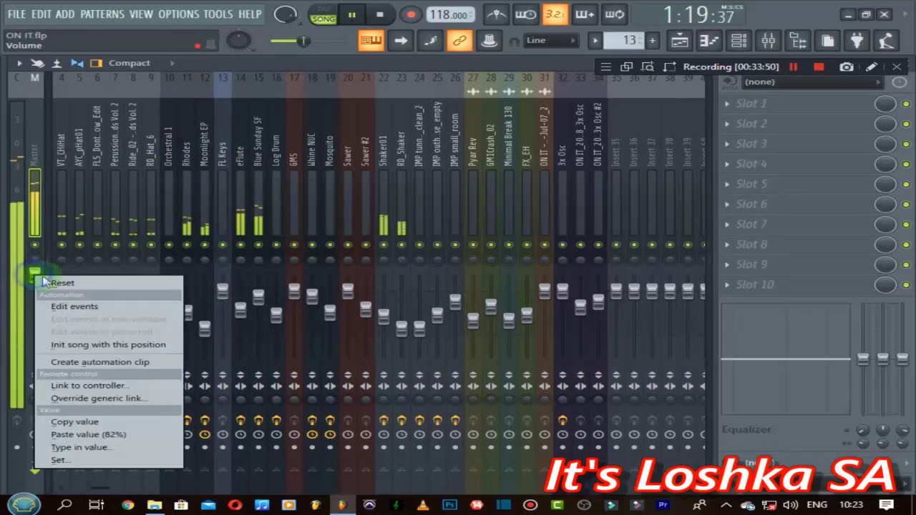
{"action": "left_click", "coordinate": [45, 283]}
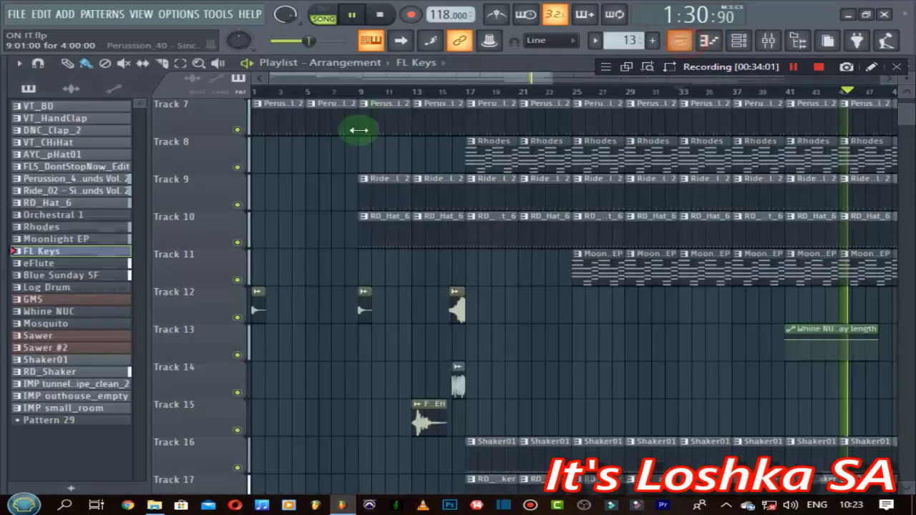
{"action": "left_click", "coordinate": [680, 40]}
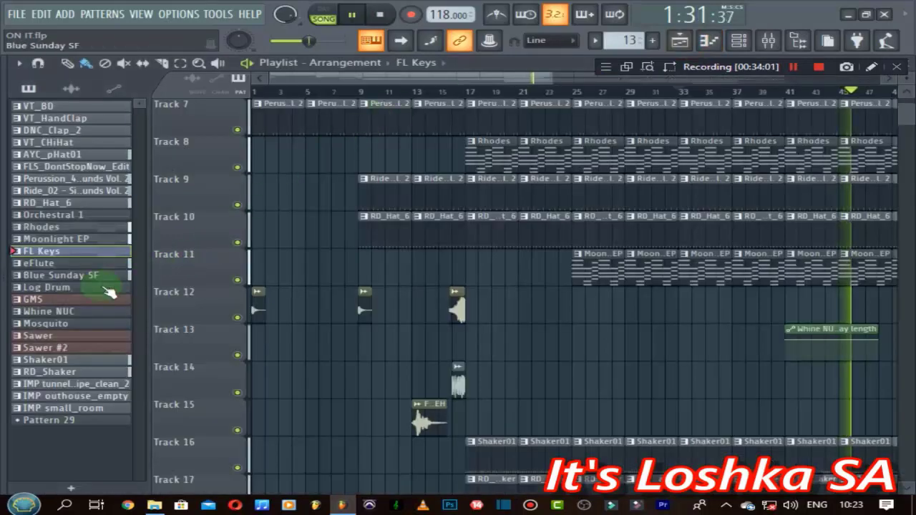
Place a GMS pattern clip at bar 49 in the playlist and move it down to the empty Track 29.
{"action": "left_click", "coordinate": [80, 300]}
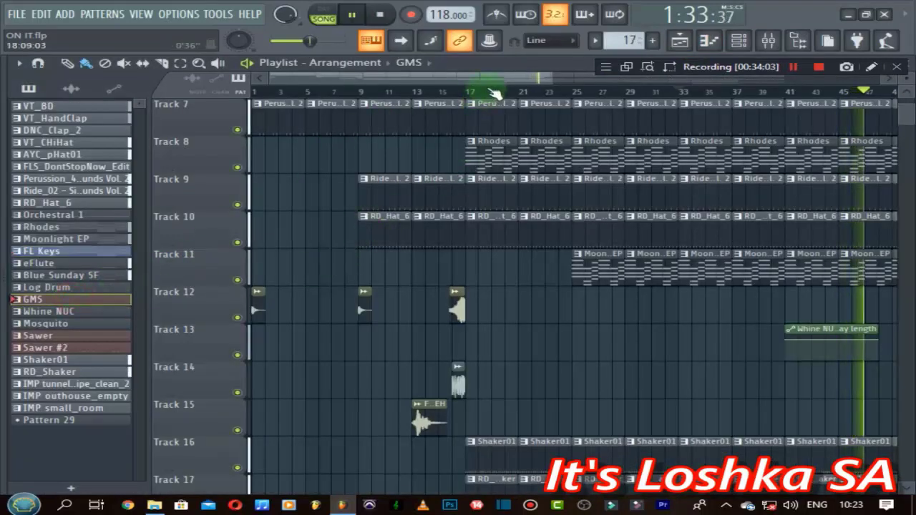
{"action": "scroll", "coordinate": [506, 241], "scroll_direction": "down", "scroll_amount": 6}
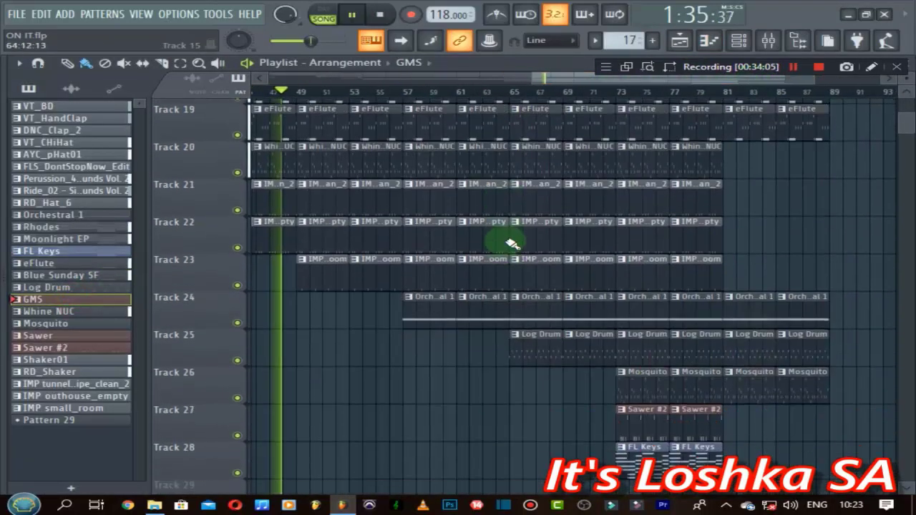
{"action": "scroll", "coordinate": [506, 242], "scroll_direction": "down", "scroll_amount": 1}
{"action": "left_click", "coordinate": [301, 379]}
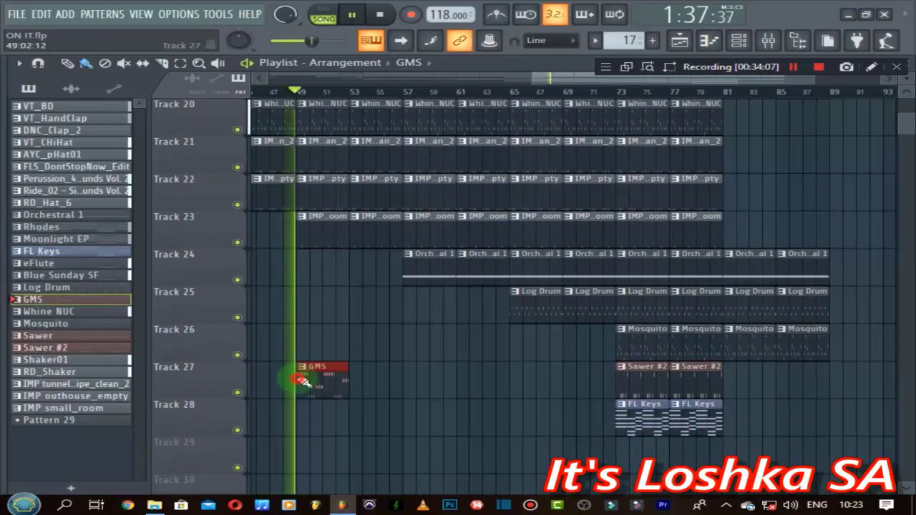
{"action": "left_click_drag", "start_coordinate": [327, 380], "coordinate": [339, 463]}
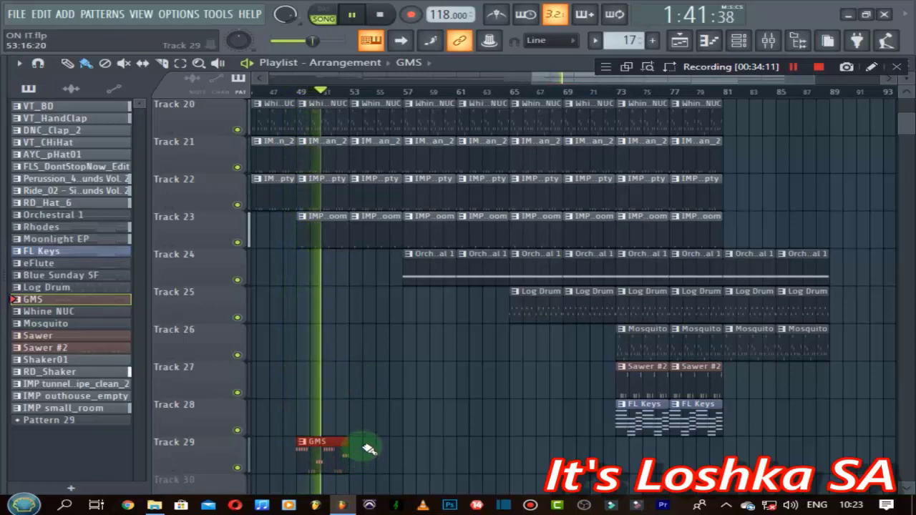
Duplicate the GMS clip ten times end to end along Track 29, filling it from bar 49 up to bar 93.
{"action": "key", "text": "ctrl+b"}
{"action": "key", "text": "ctrl+b"}
{"action": "key", "text": "ctrl+b"}
{"action": "key", "text": "ctrl+b"}
{"action": "key", "text": "ctrl+b"}
{"action": "key", "text": "ctrl+b"}
{"action": "key", "text": "ctrl+b"}
{"action": "key", "text": "ctrl+b"}
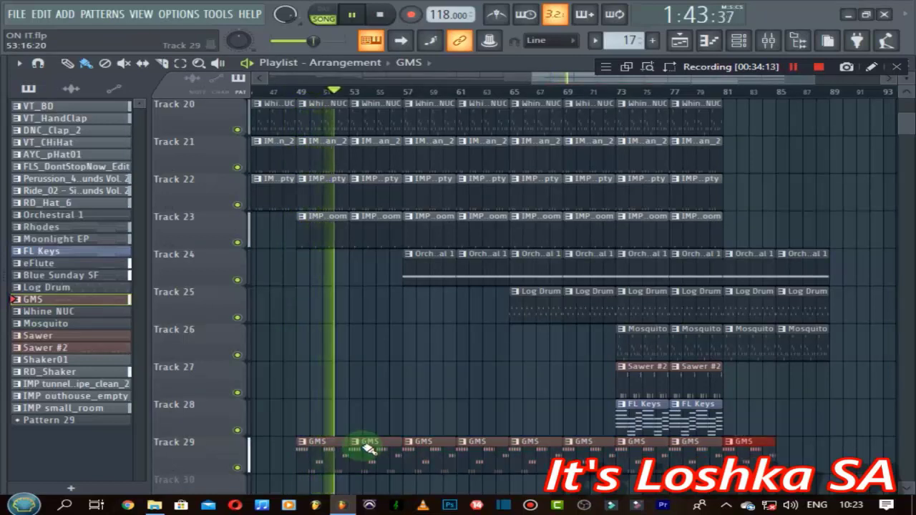
{"action": "key", "text": "ctrl+b"}
{"action": "key", "text": "ctrl+b"}
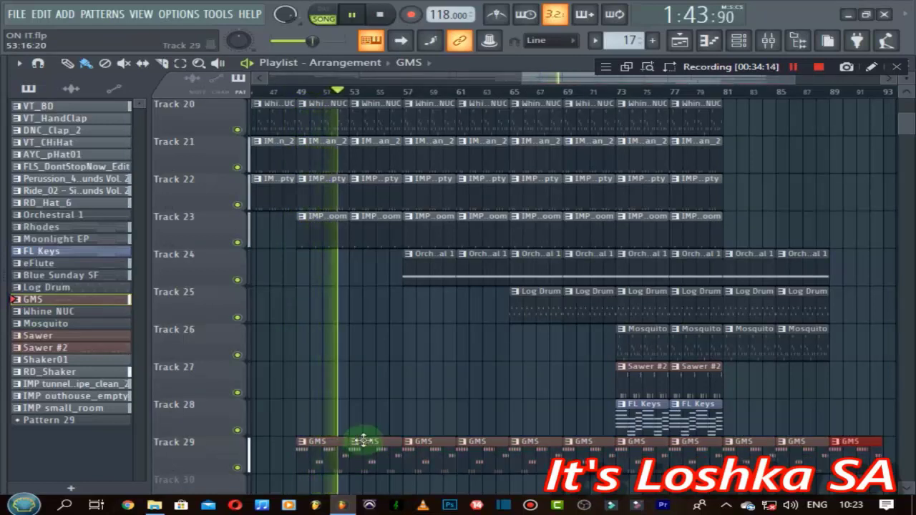
Continue playback from around bar 71 and lower the FL Keys mixer insert to 60% (-10.0 dB).
{"action": "left_click", "coordinate": [597, 95]}
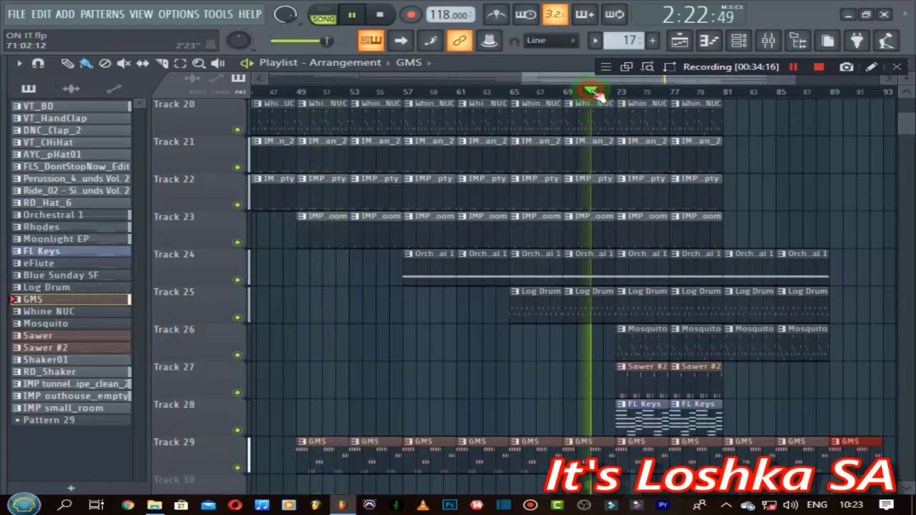
{"action": "left_click", "coordinate": [782, 41]}
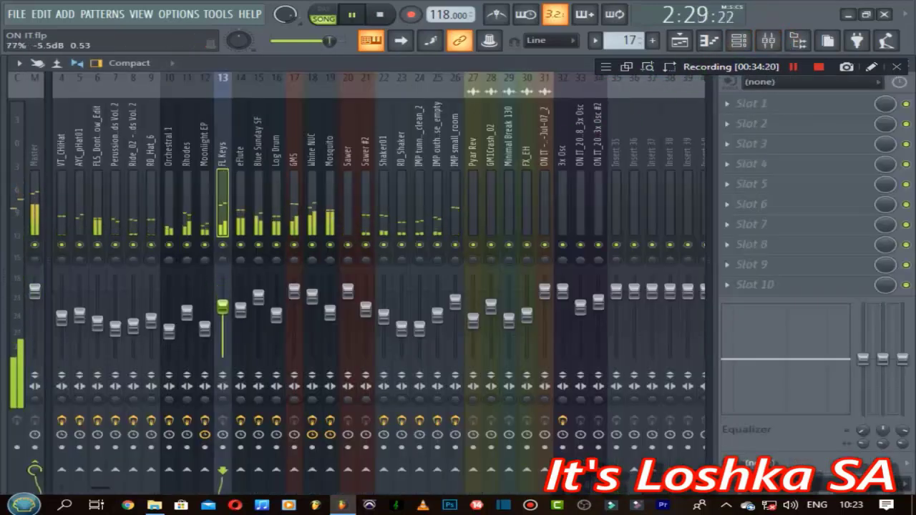
{"action": "left_click_drag", "start_coordinate": [222, 306], "coordinate": [223, 313]}
{"action": "left_click", "coordinate": [31, 154]}
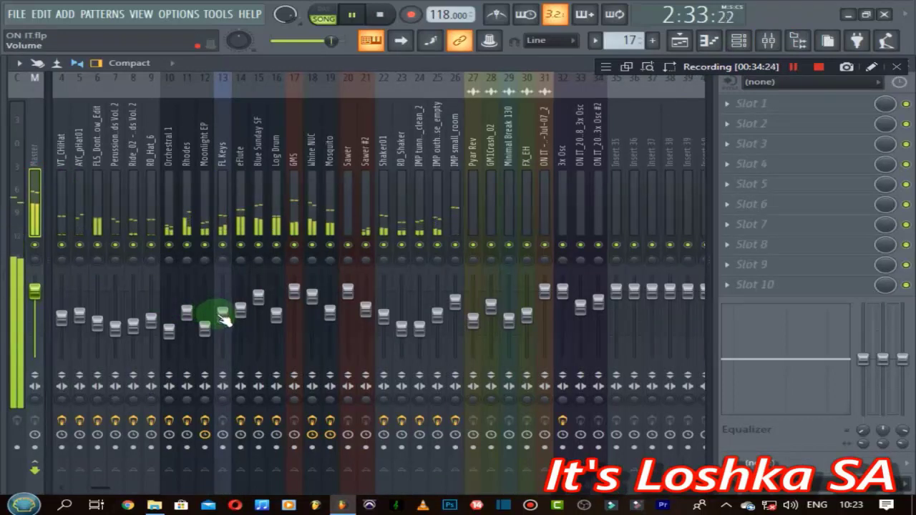
{"action": "left_click_drag", "start_coordinate": [224, 315], "coordinate": [224, 319]}
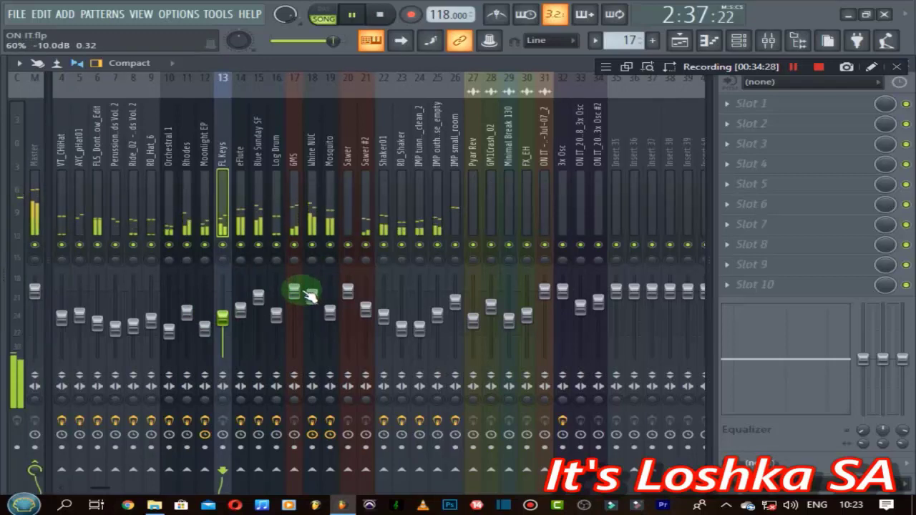
Slightly lower the GMS mixer insert and stop playback with the Master track selected.
{"action": "left_click_drag", "start_coordinate": [303, 291], "coordinate": [303, 302]}
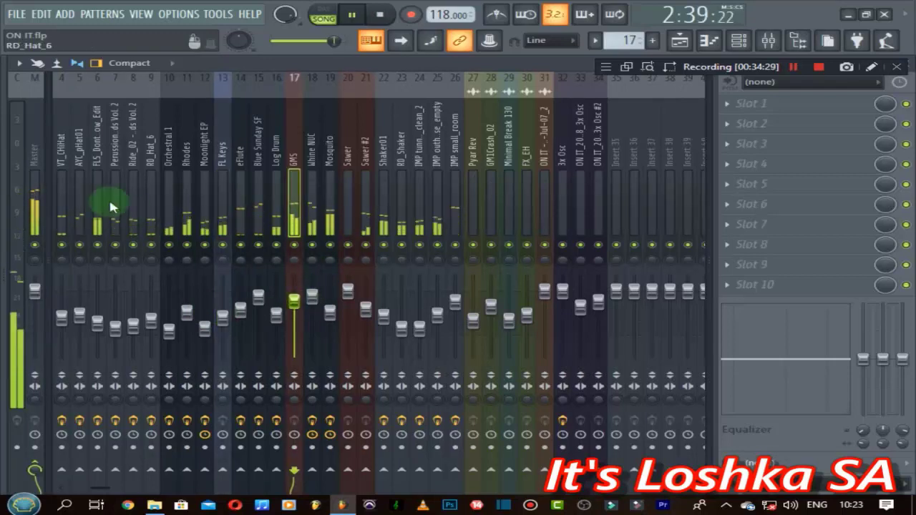
{"action": "left_click", "coordinate": [39, 163]}
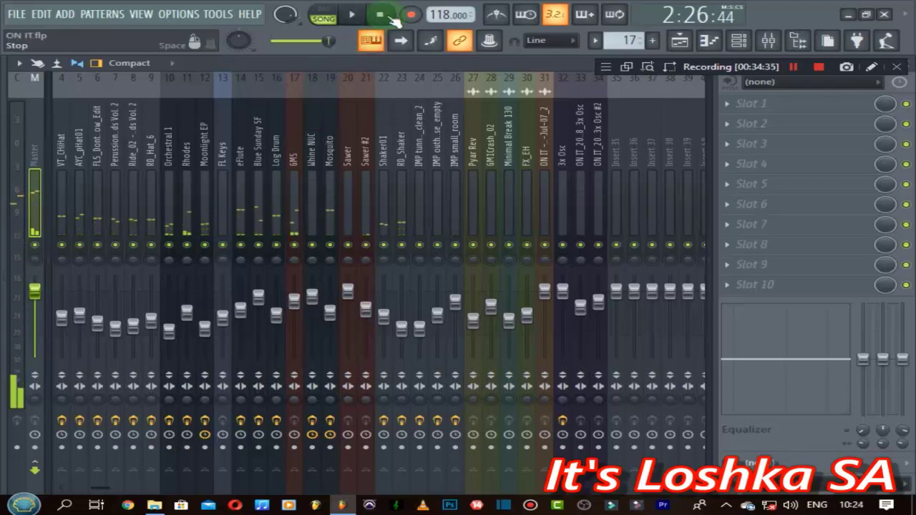
{"action": "left_click", "coordinate": [391, 17]}
{"action": "scroll", "coordinate": [318, 144], "scroll_direction": "left", "scroll_amount": 3}
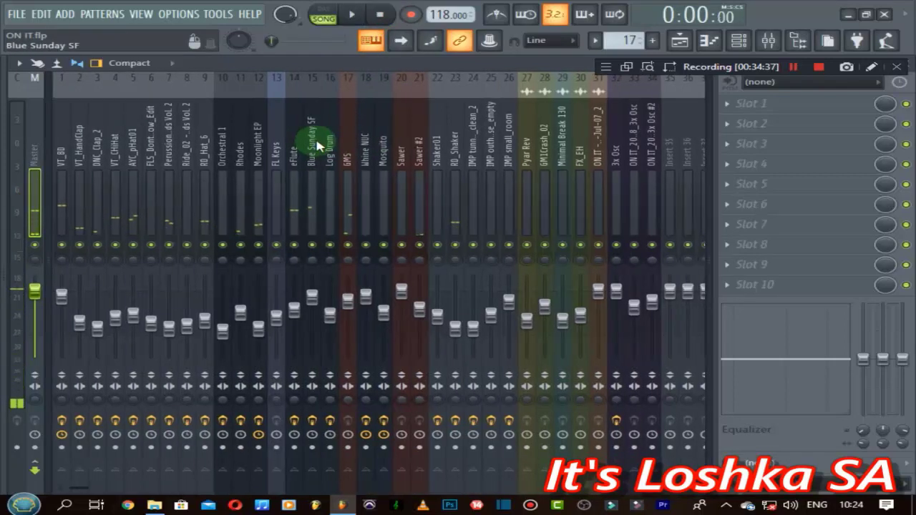